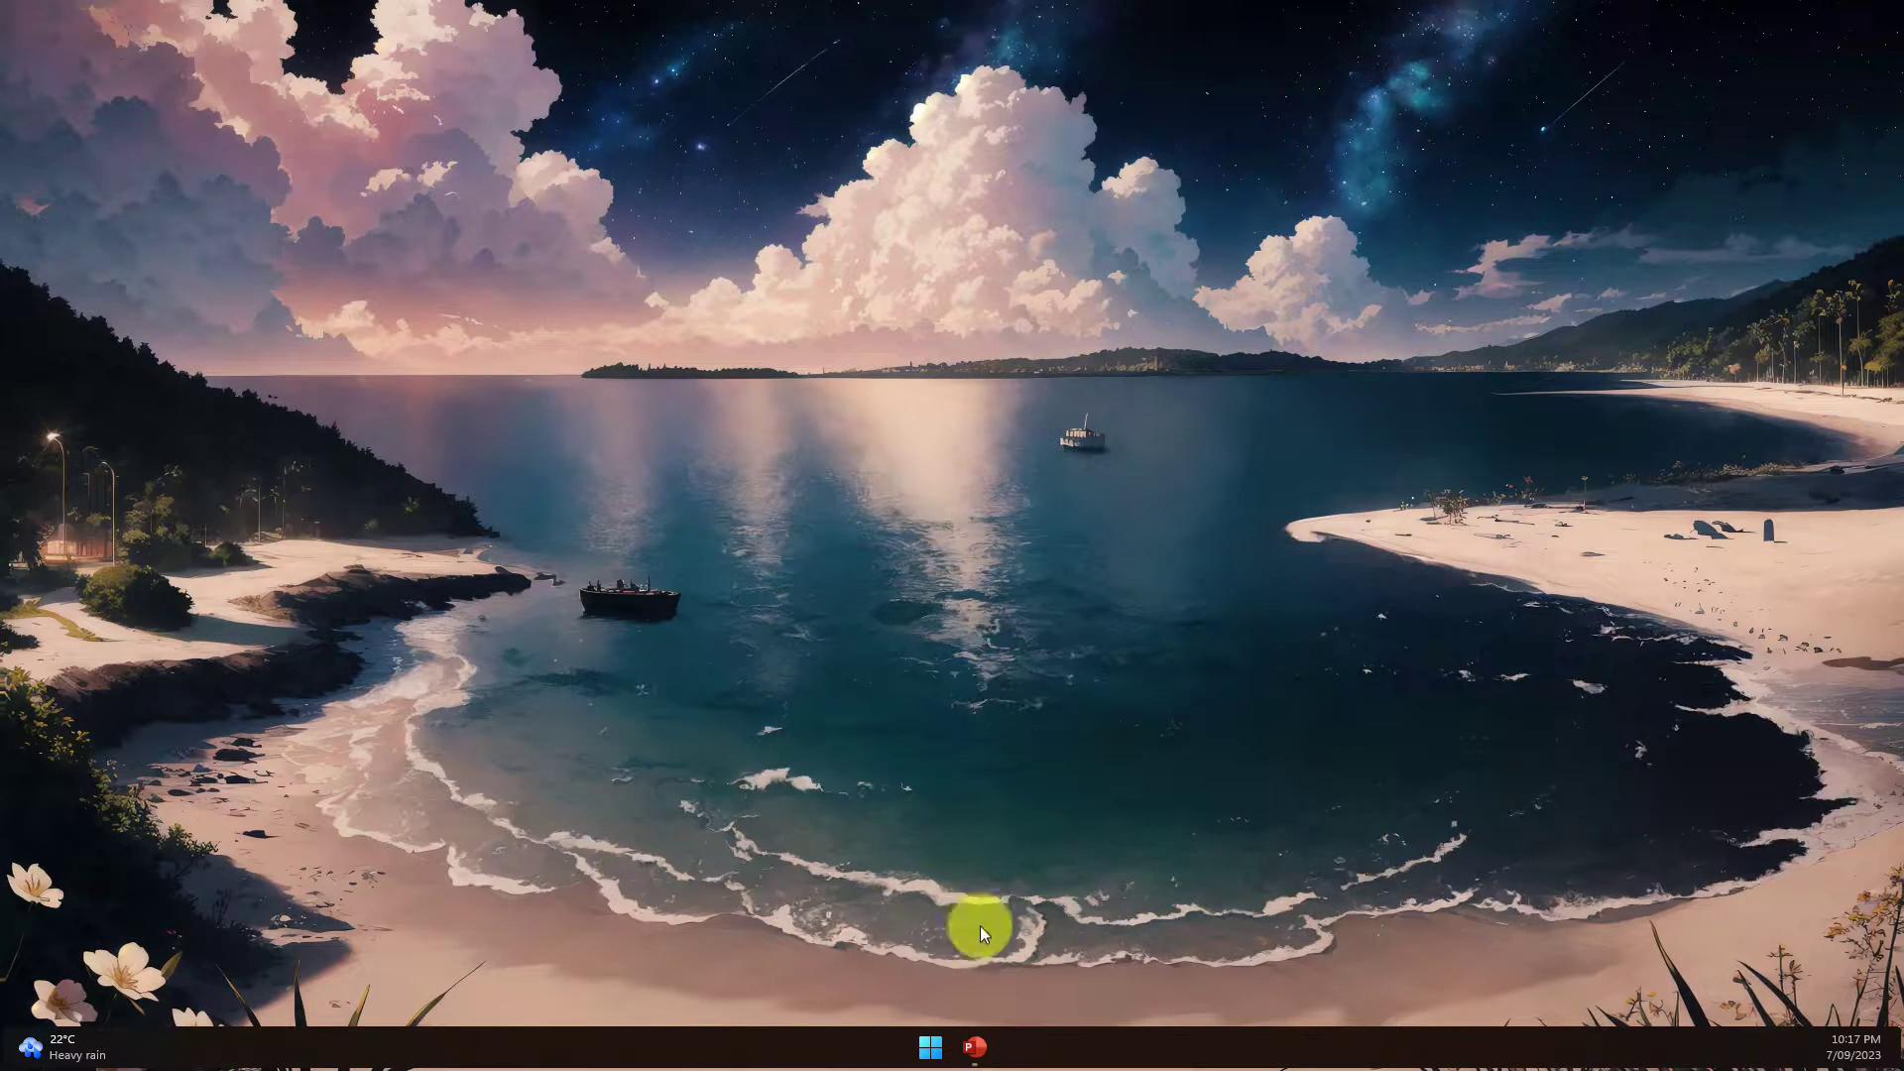
- Restore the Combining Ideas.pptx PowerPoint window from the taskbar
click(987, 1047)
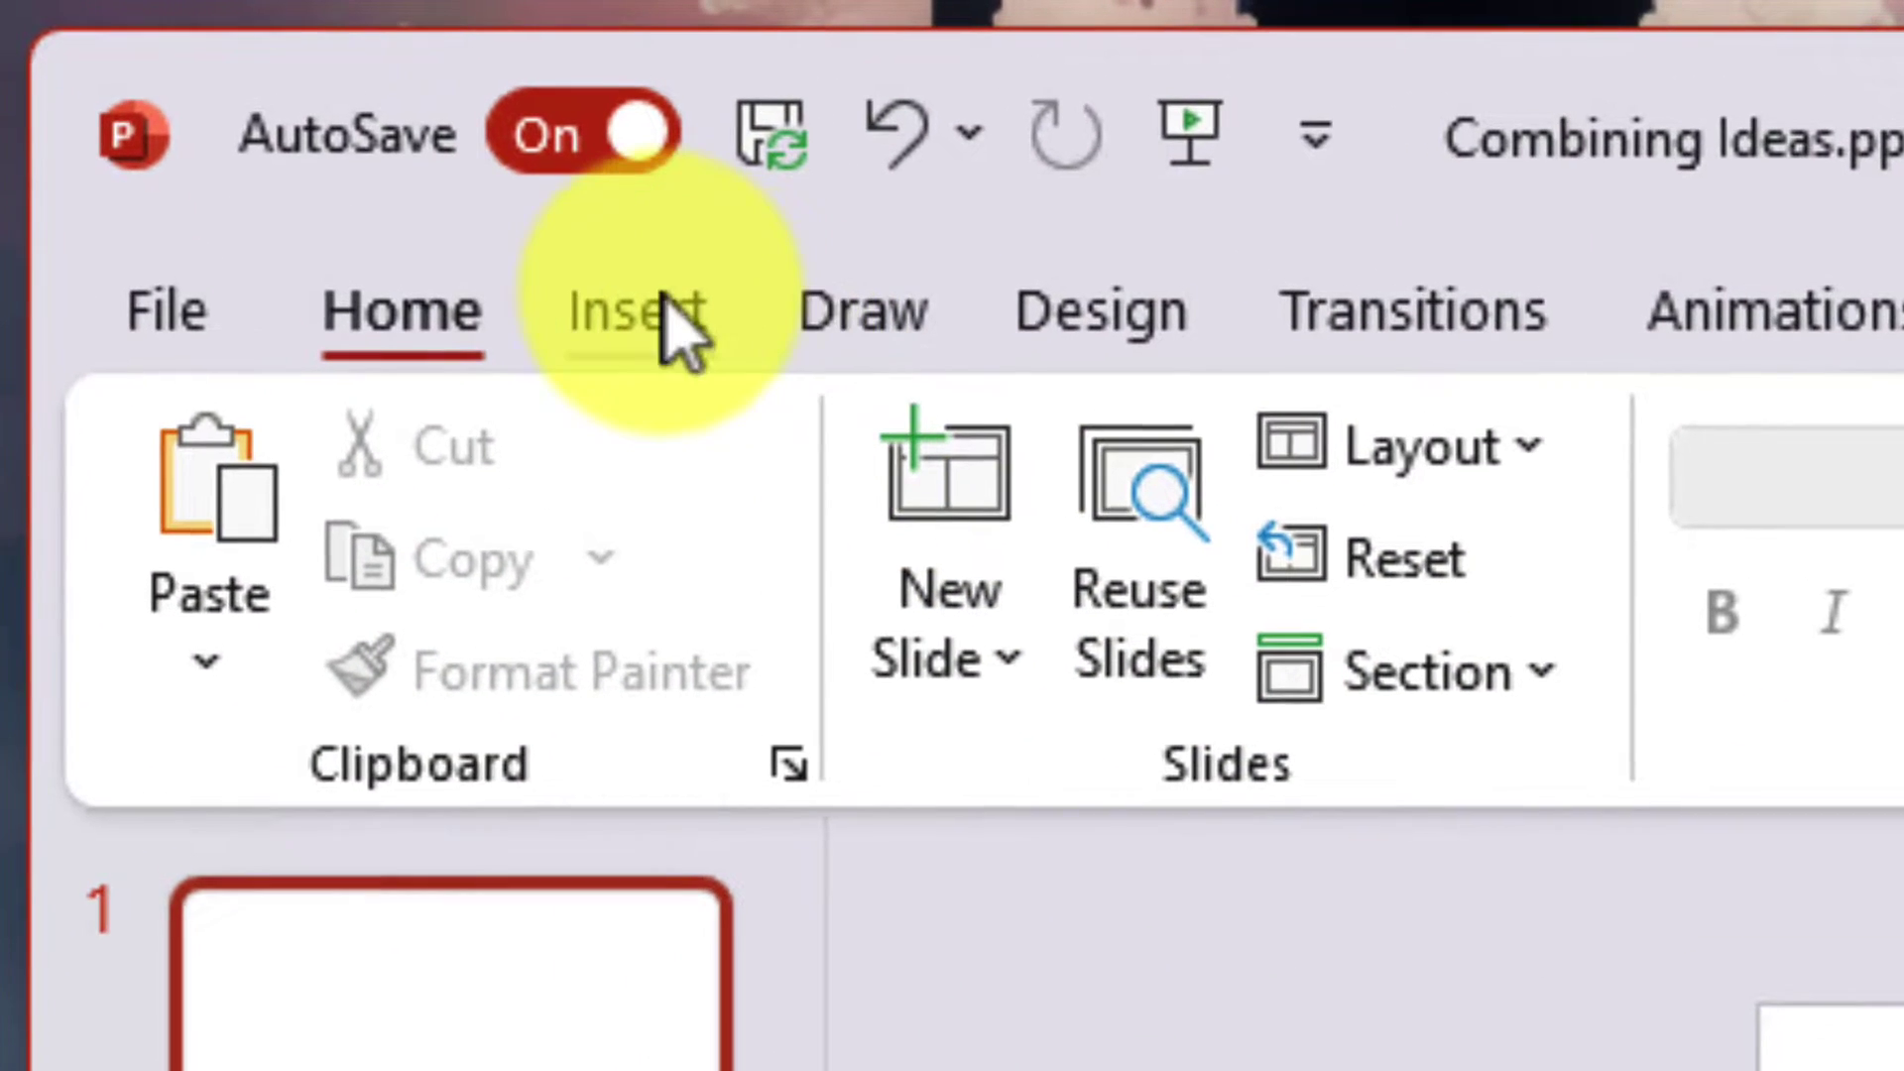
- Insert the wavy blue, white and gold paper-layers stock video onto slide 1
click(149, 69)
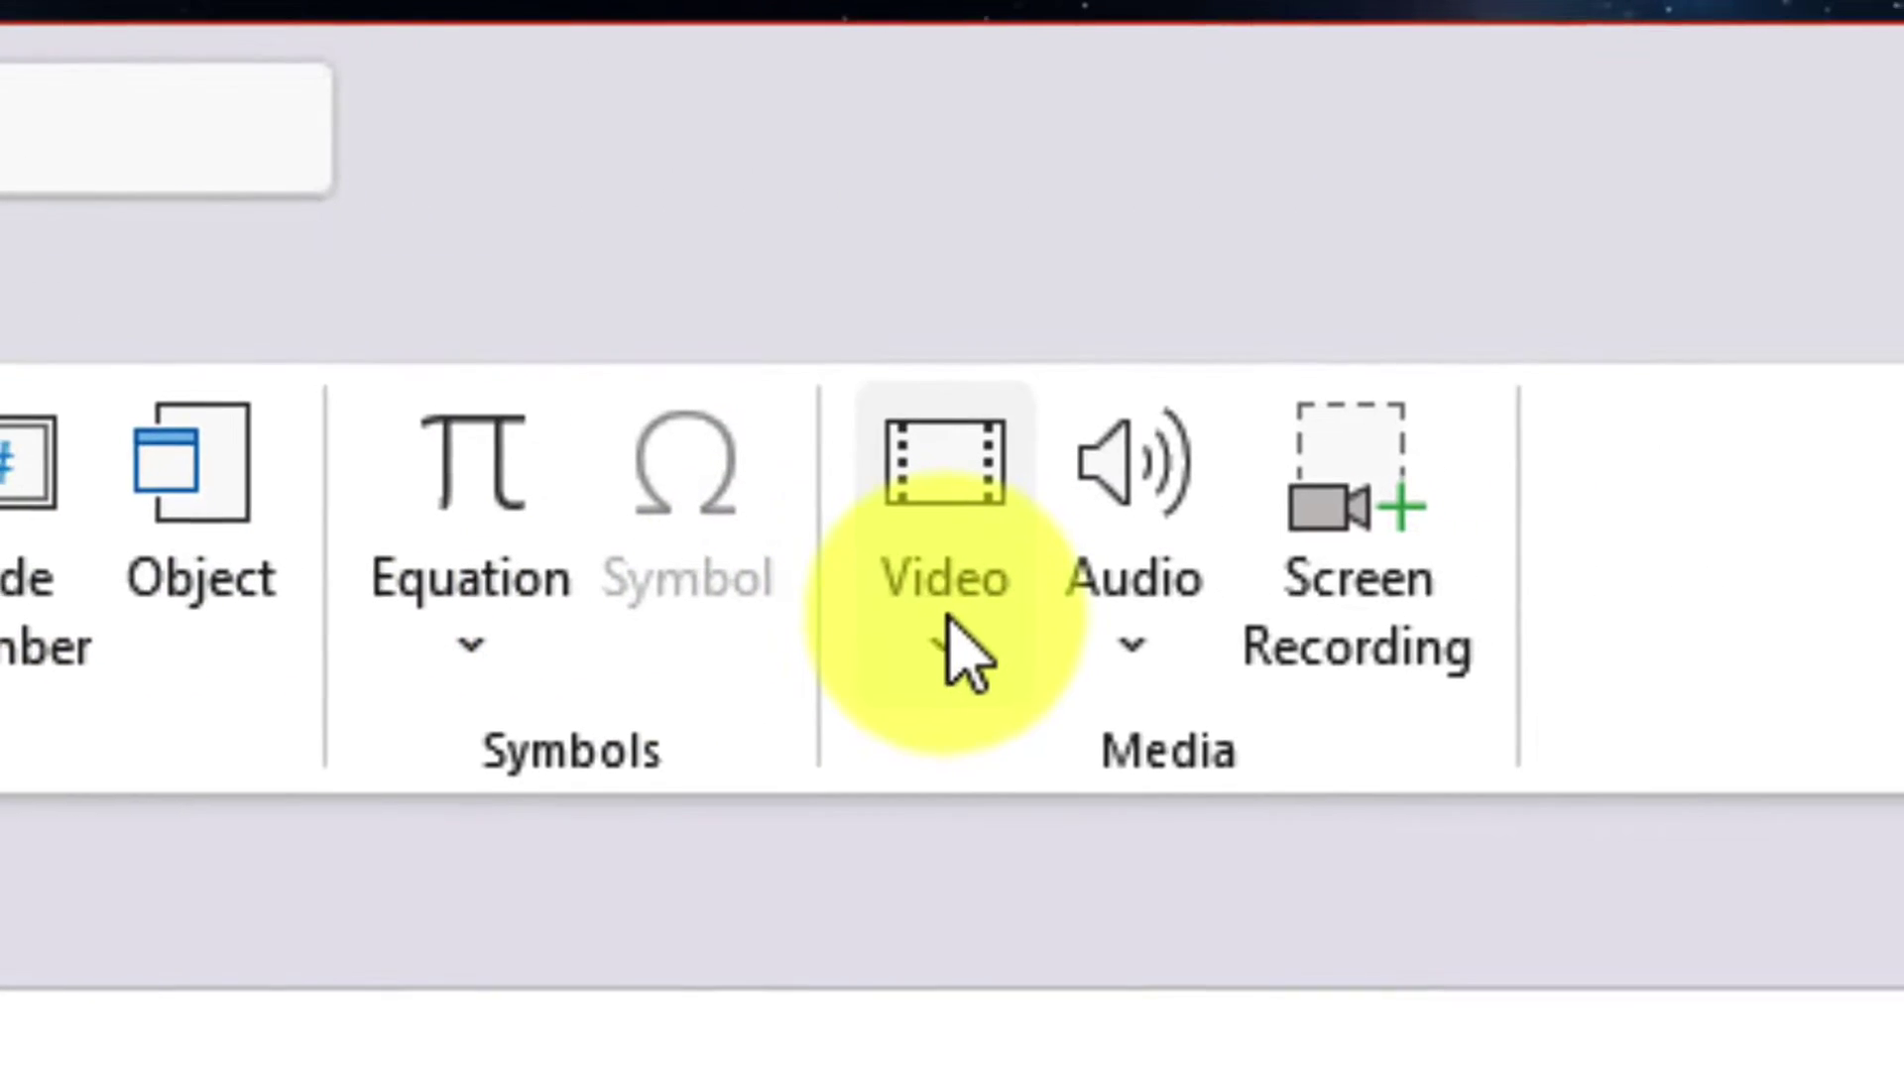
click(948, 617)
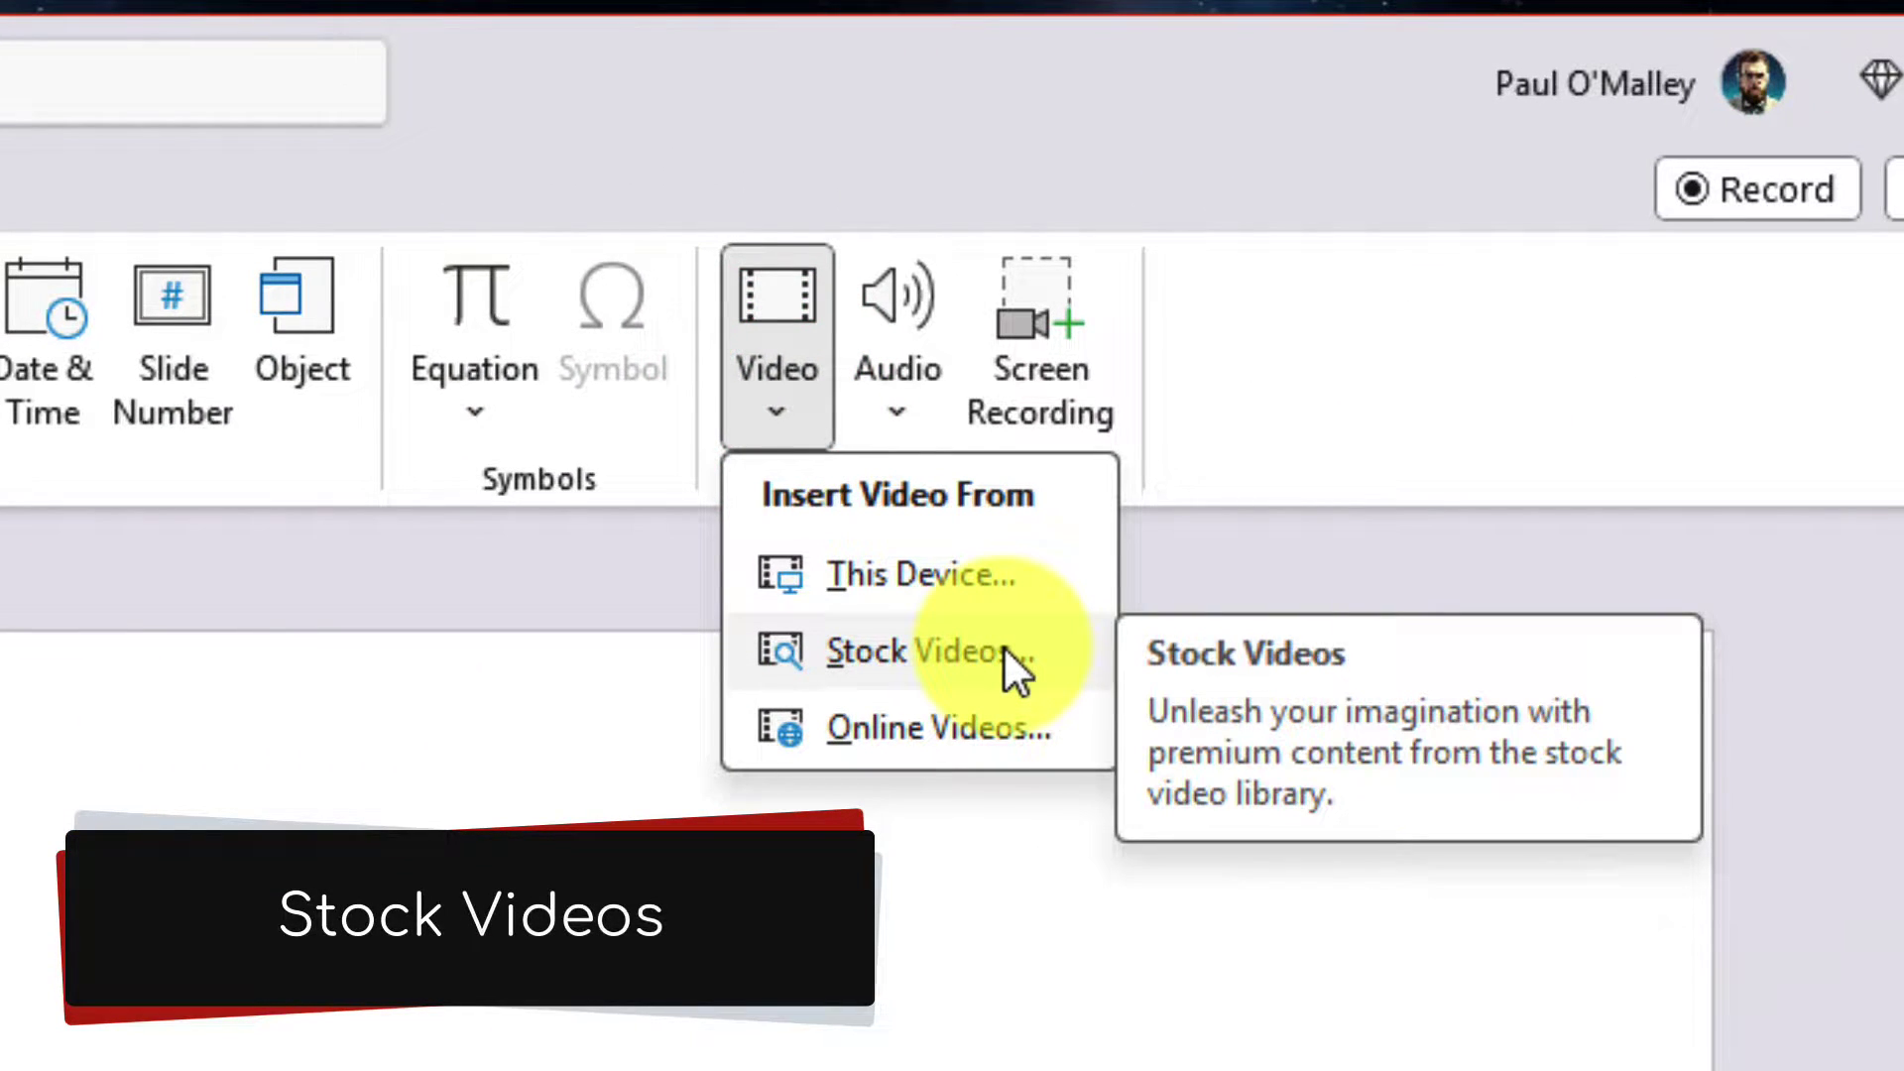
click(1003, 646)
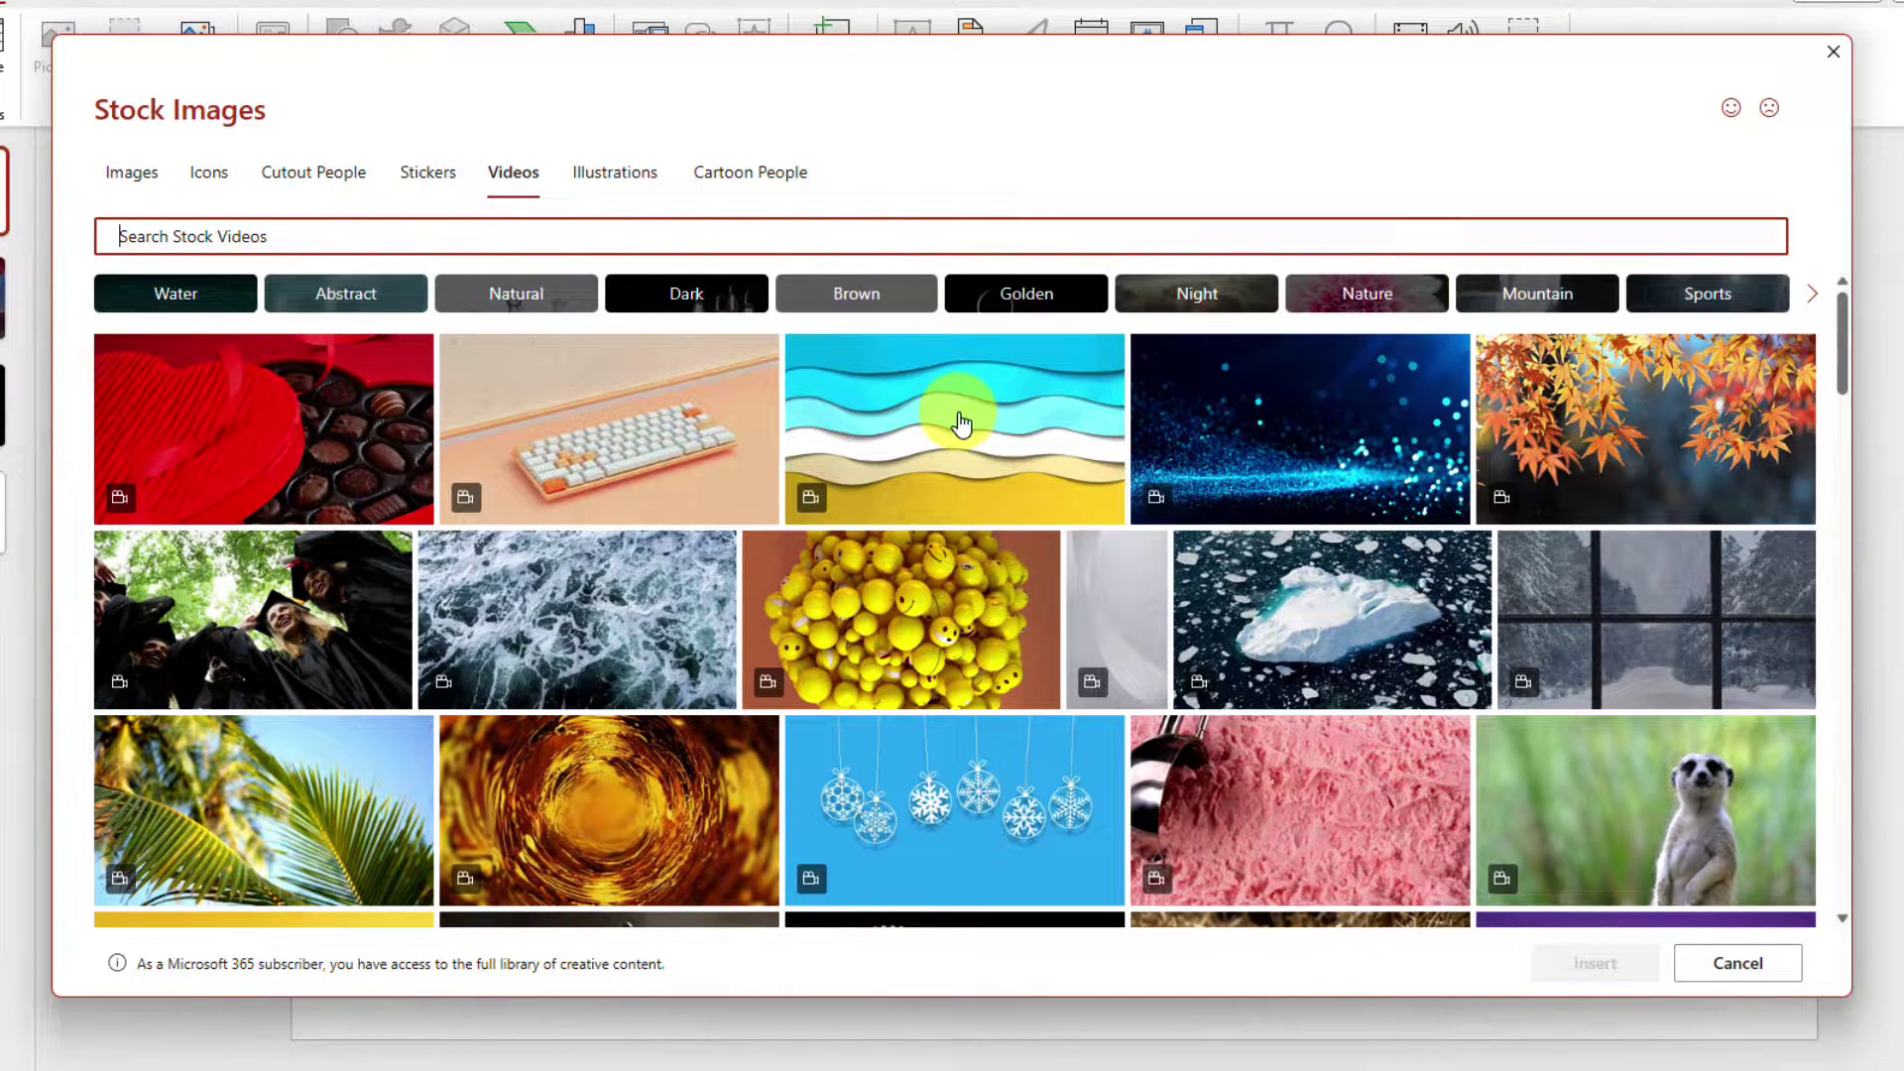
click(959, 417)
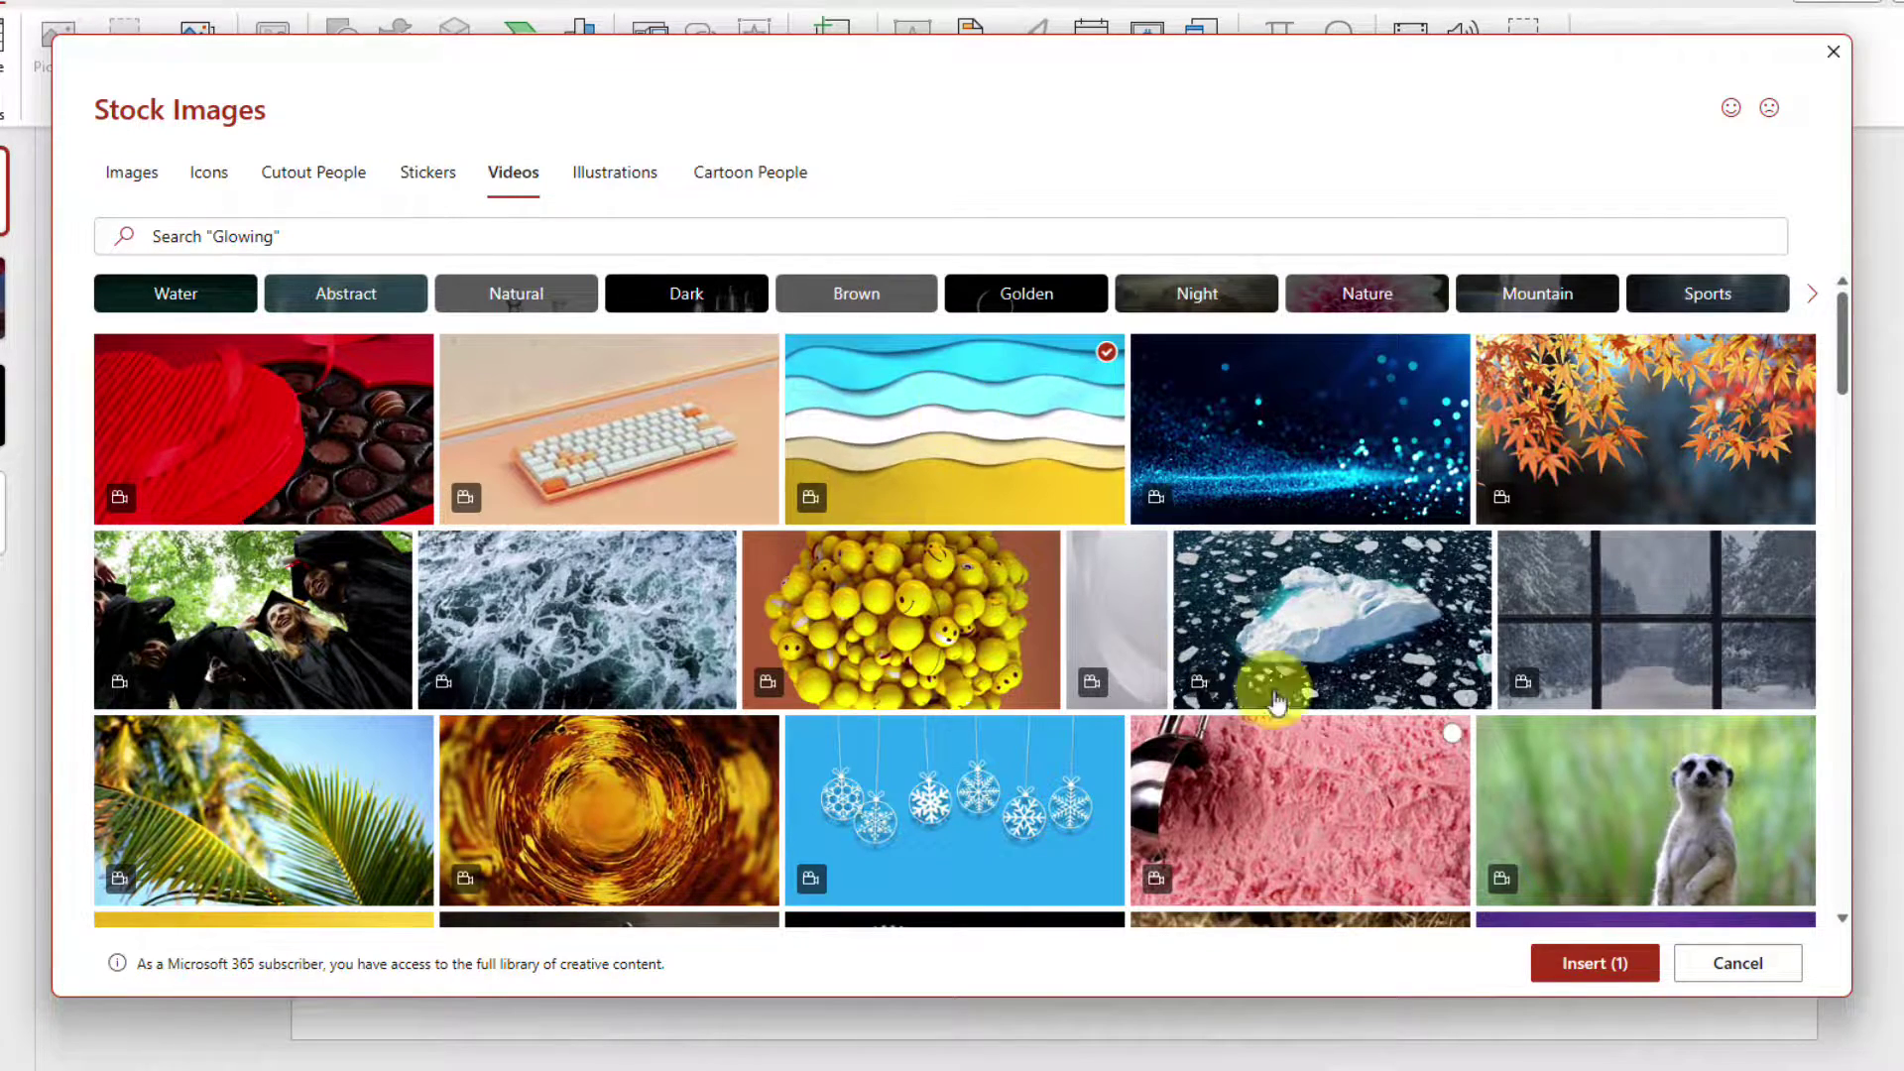
click(1590, 969)
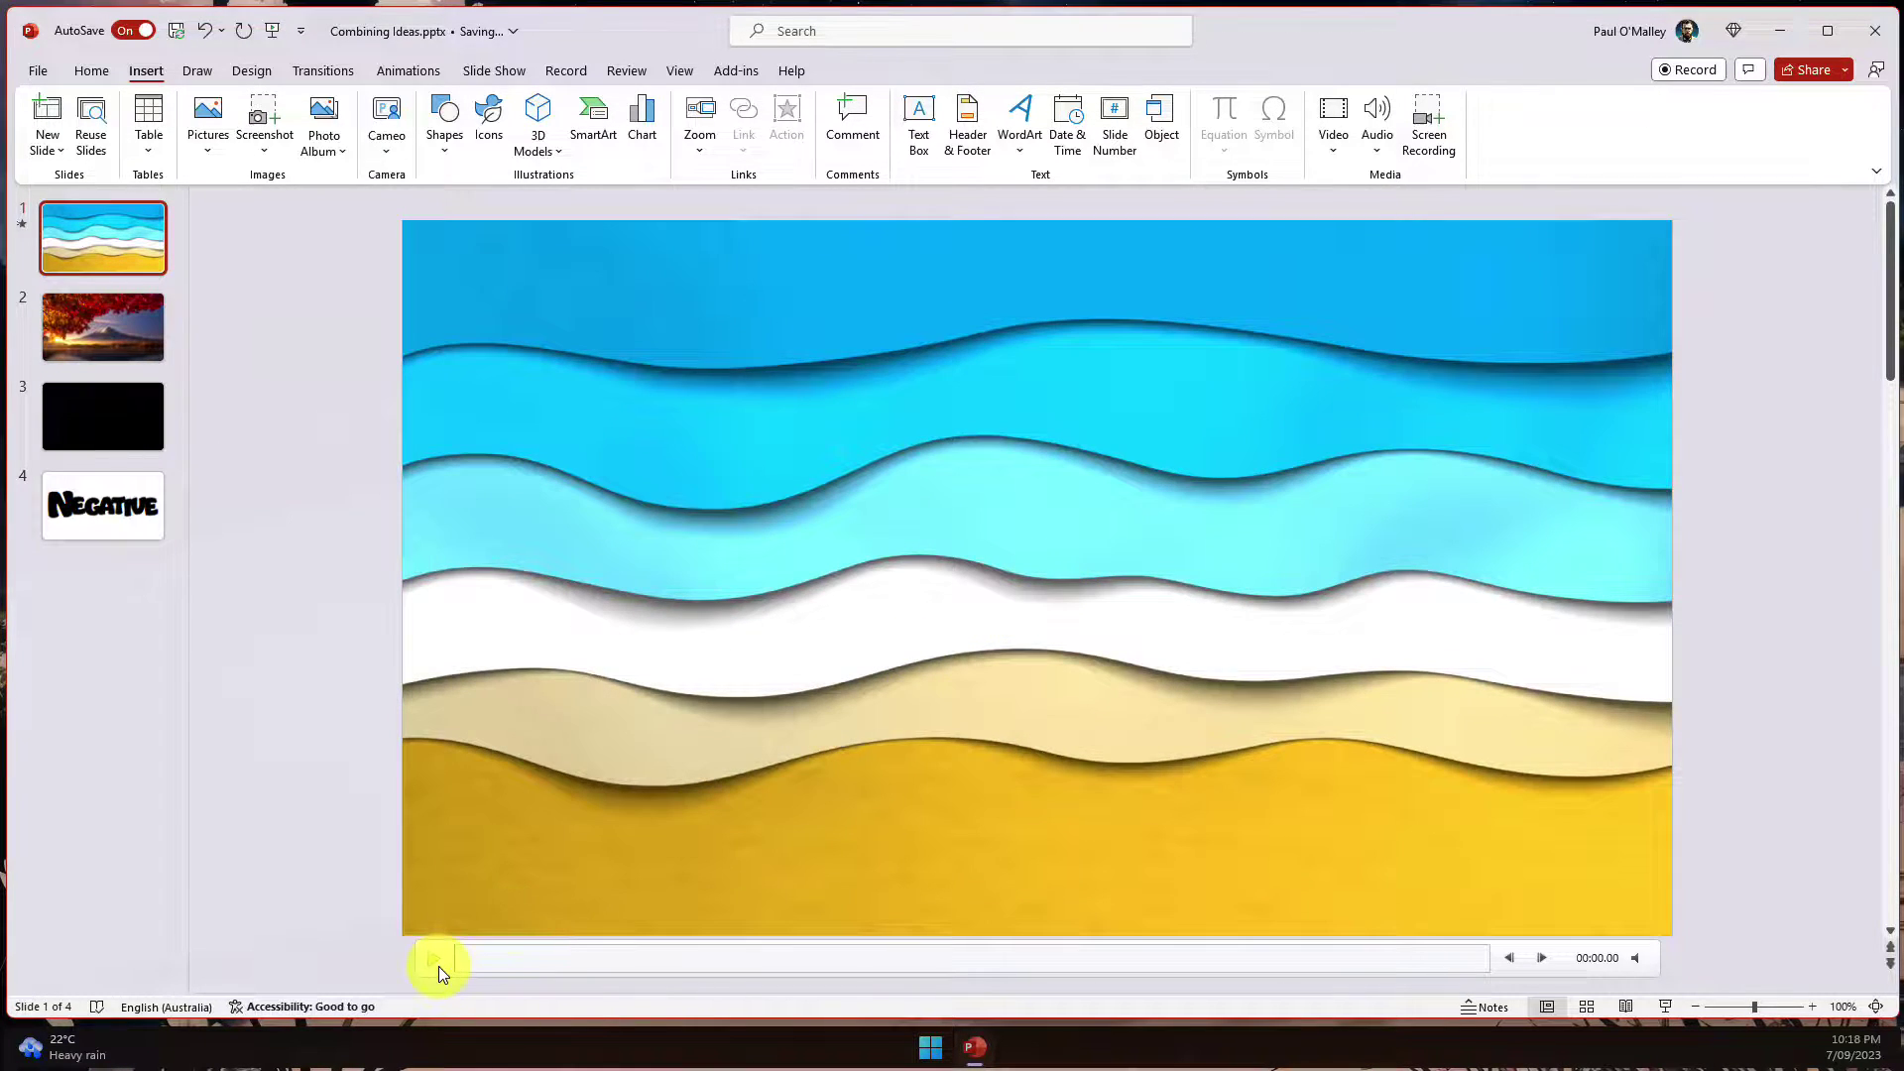
- Draw a rectangle covering the right half of the video slide
click(439, 966)
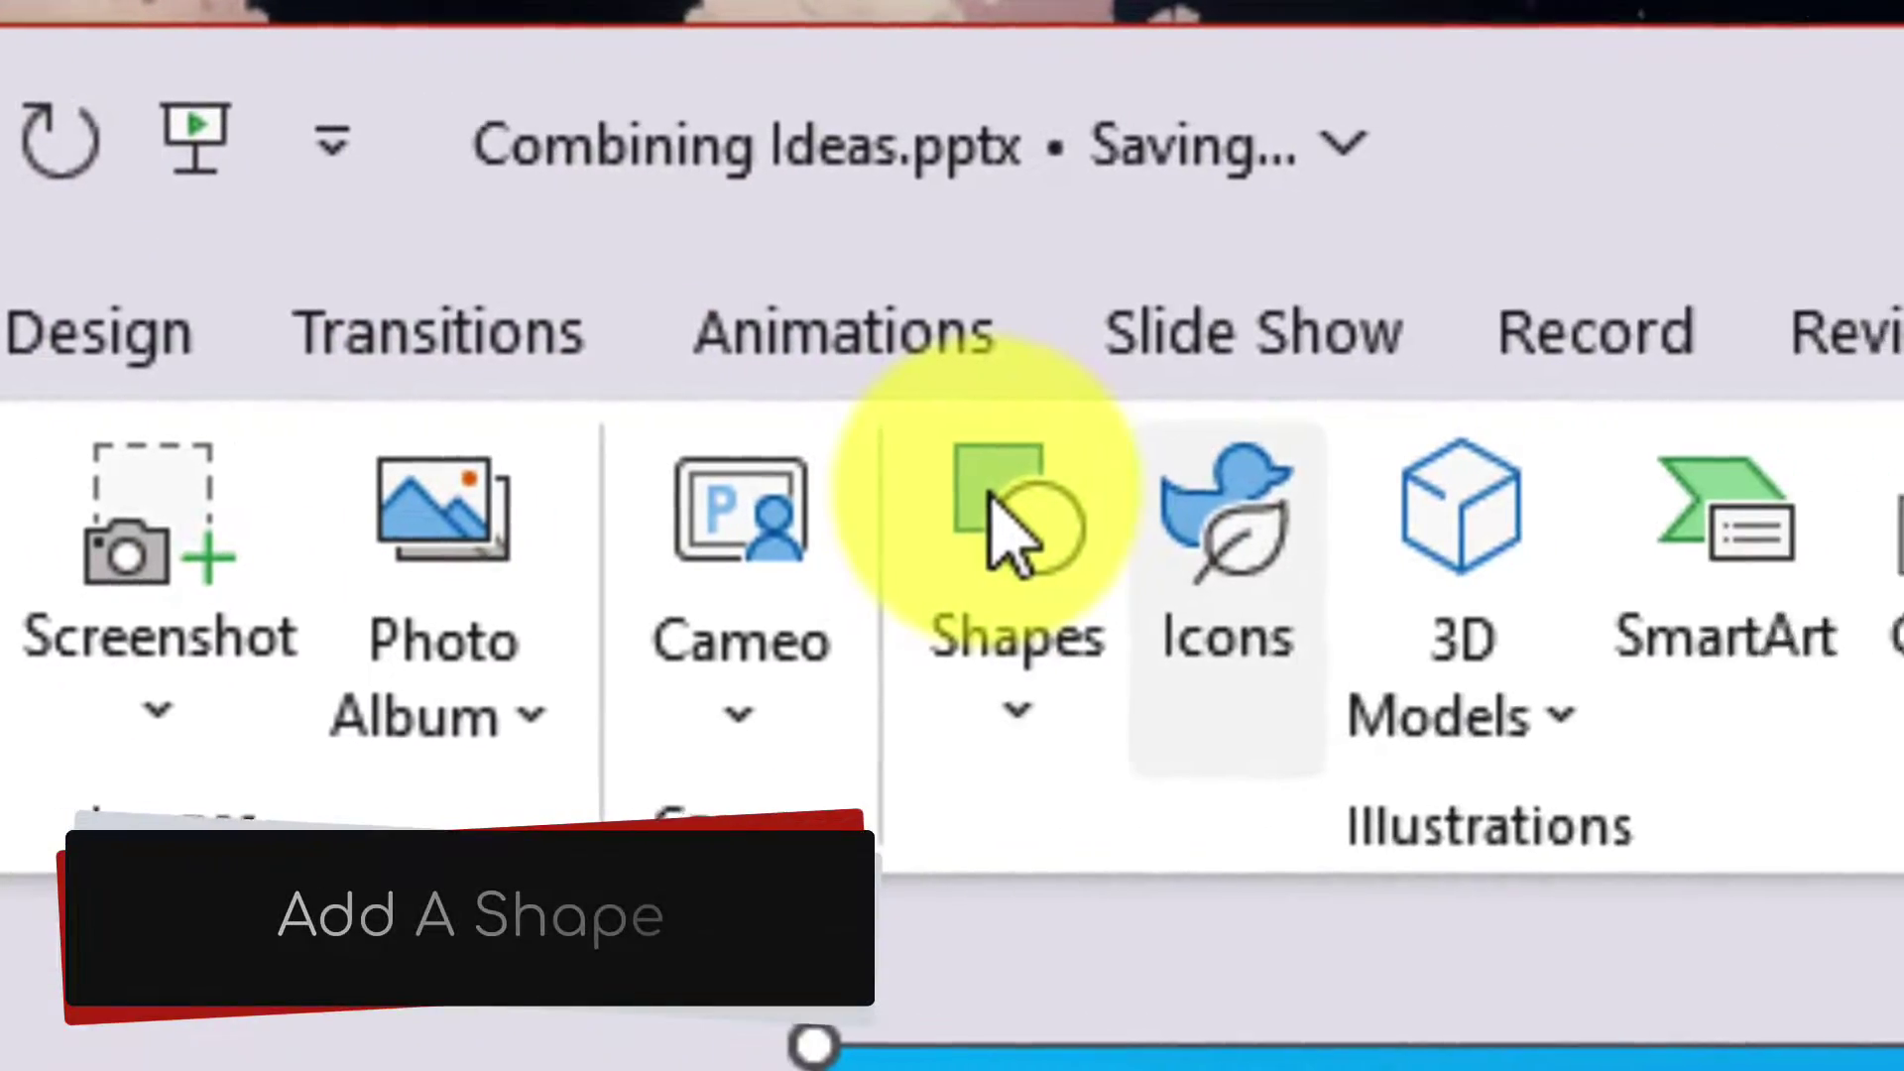
click(1016, 500)
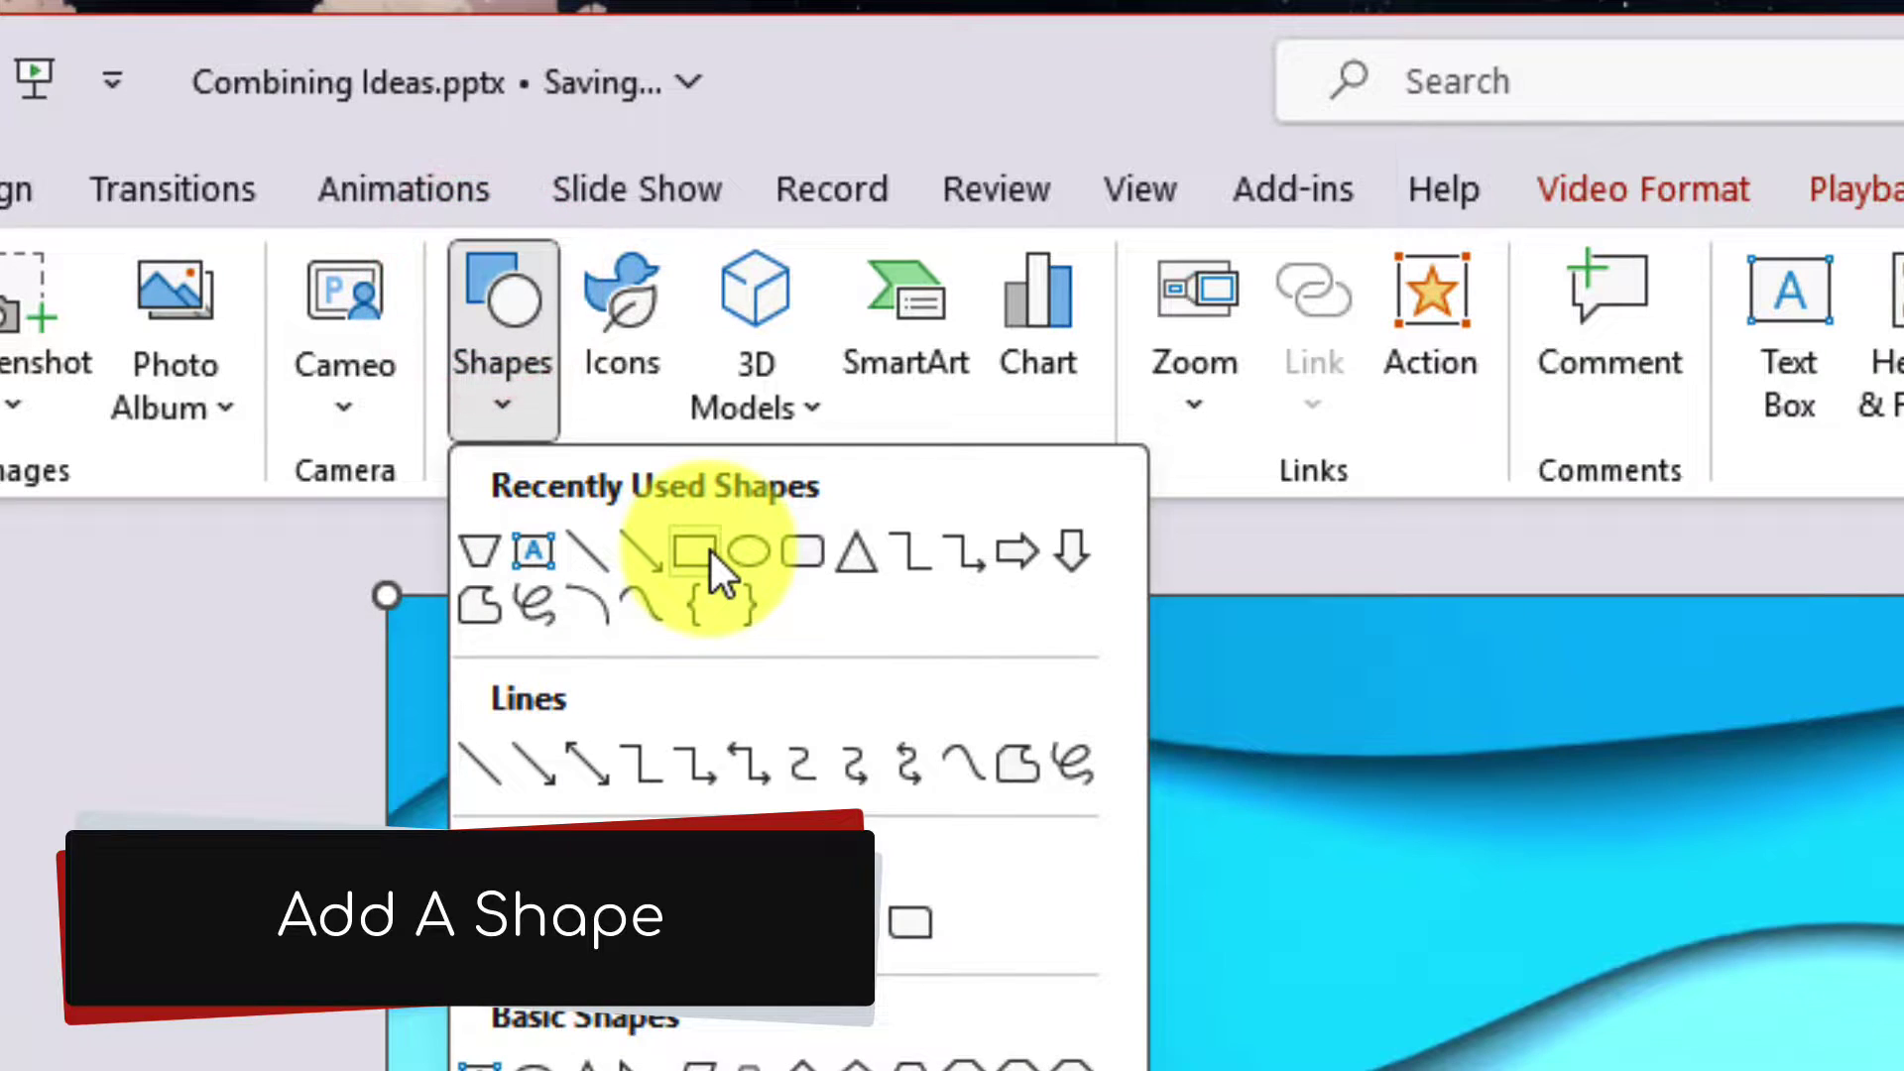
click(711, 551)
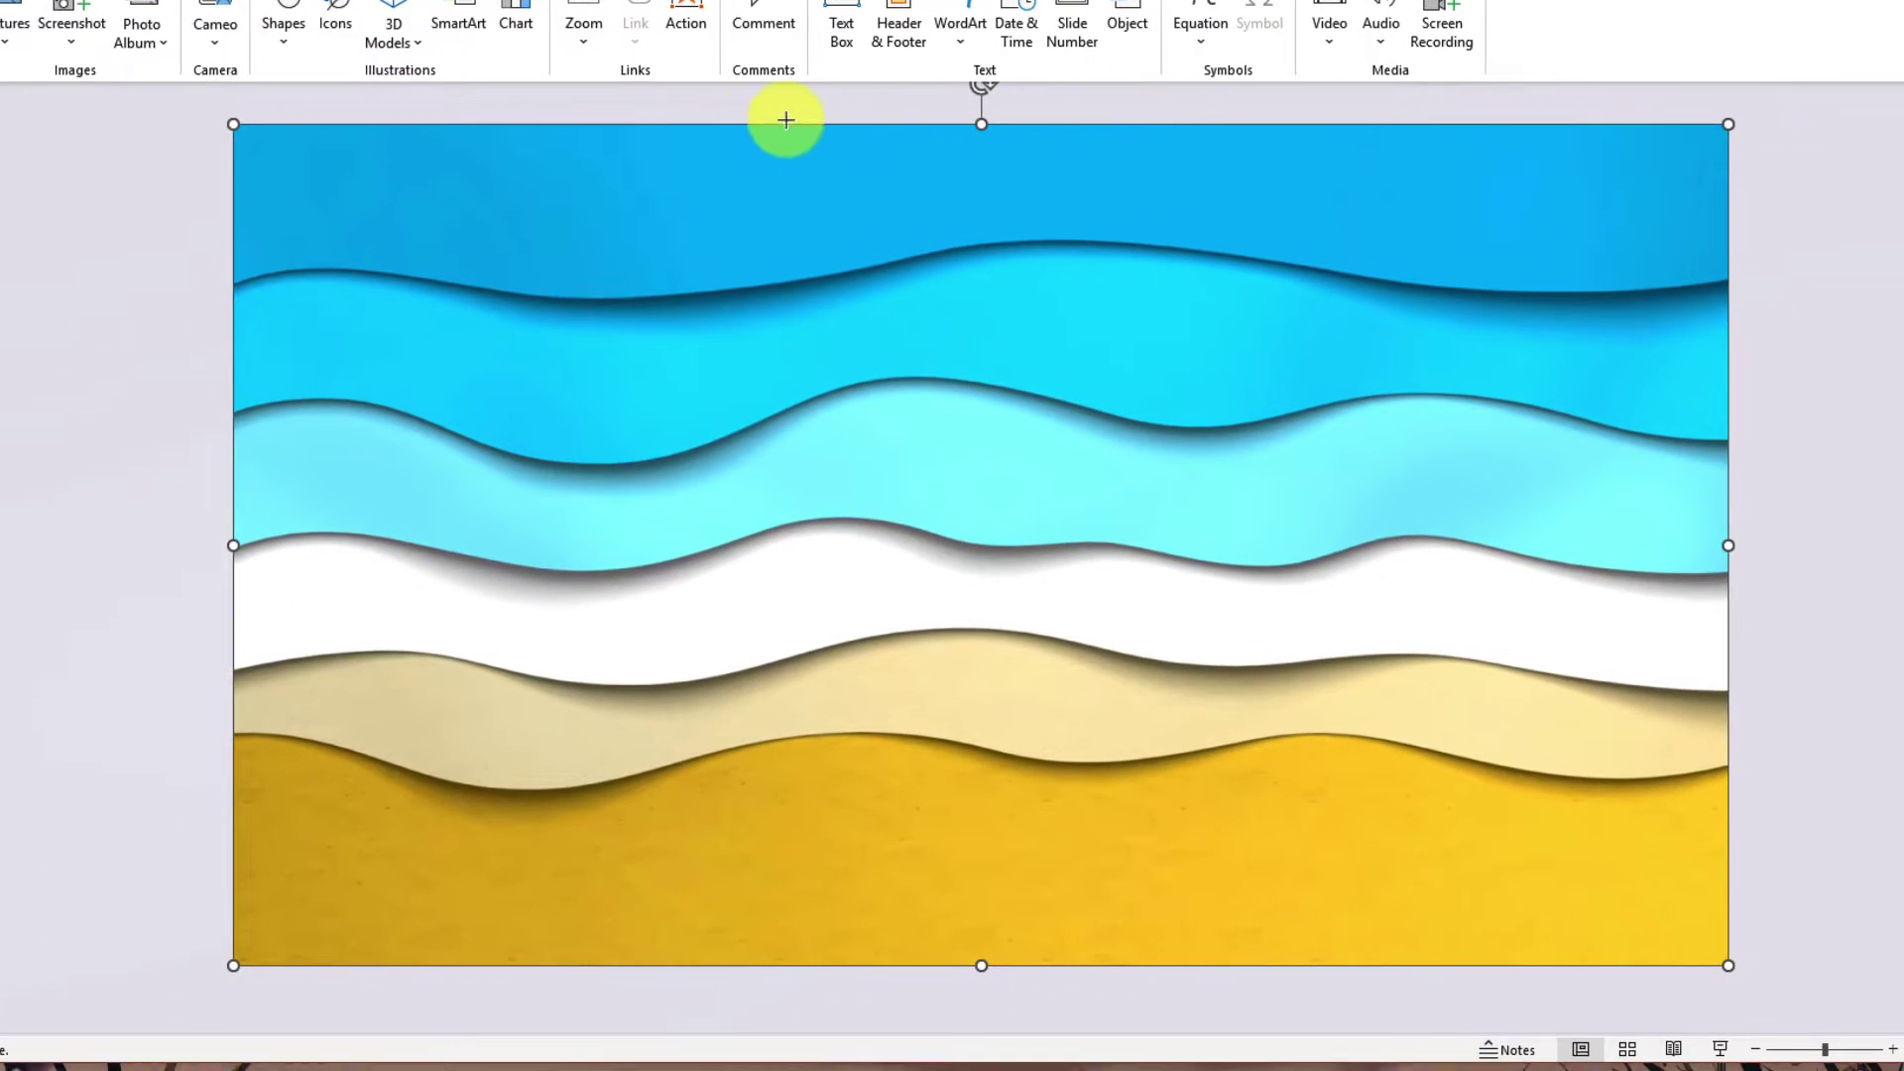
drag(957, 126, 1730, 965)
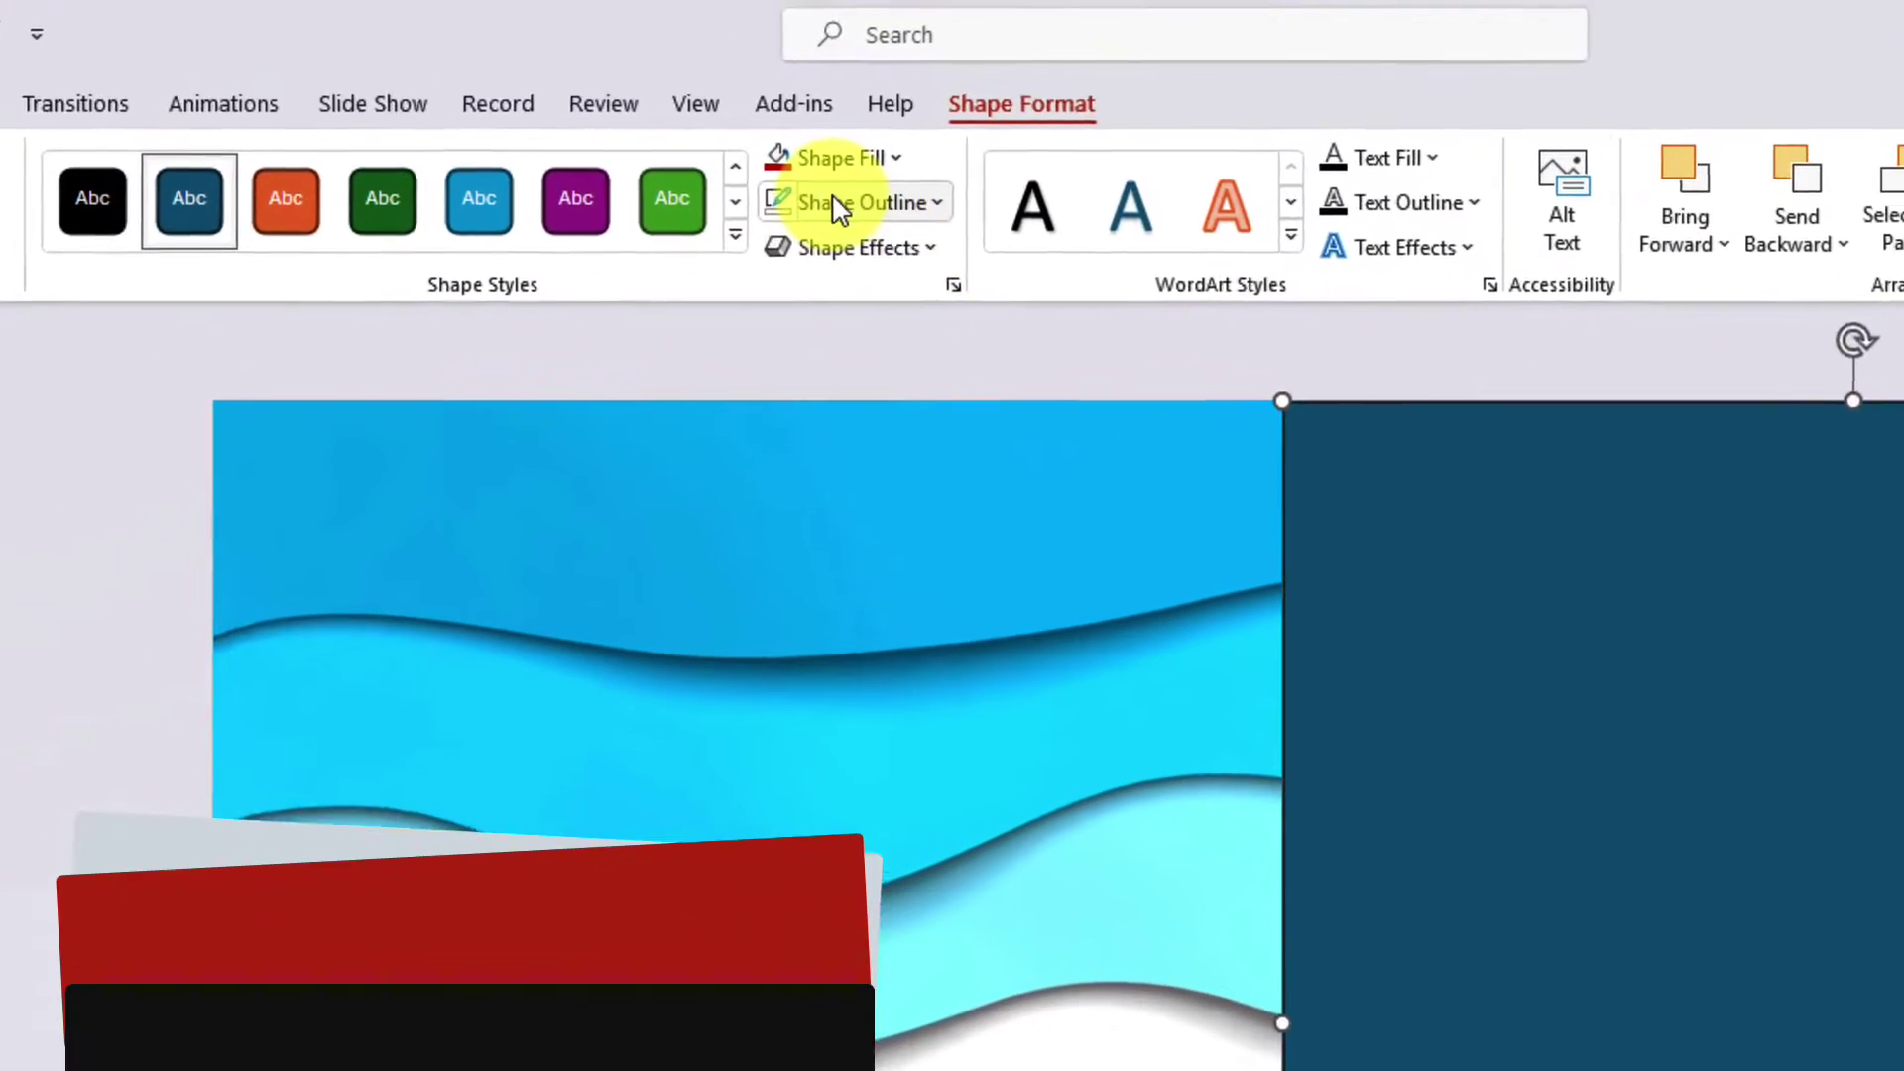
- Give the rectangle no outline and a Dark Blue, Text 2 fill
click(655, 13)
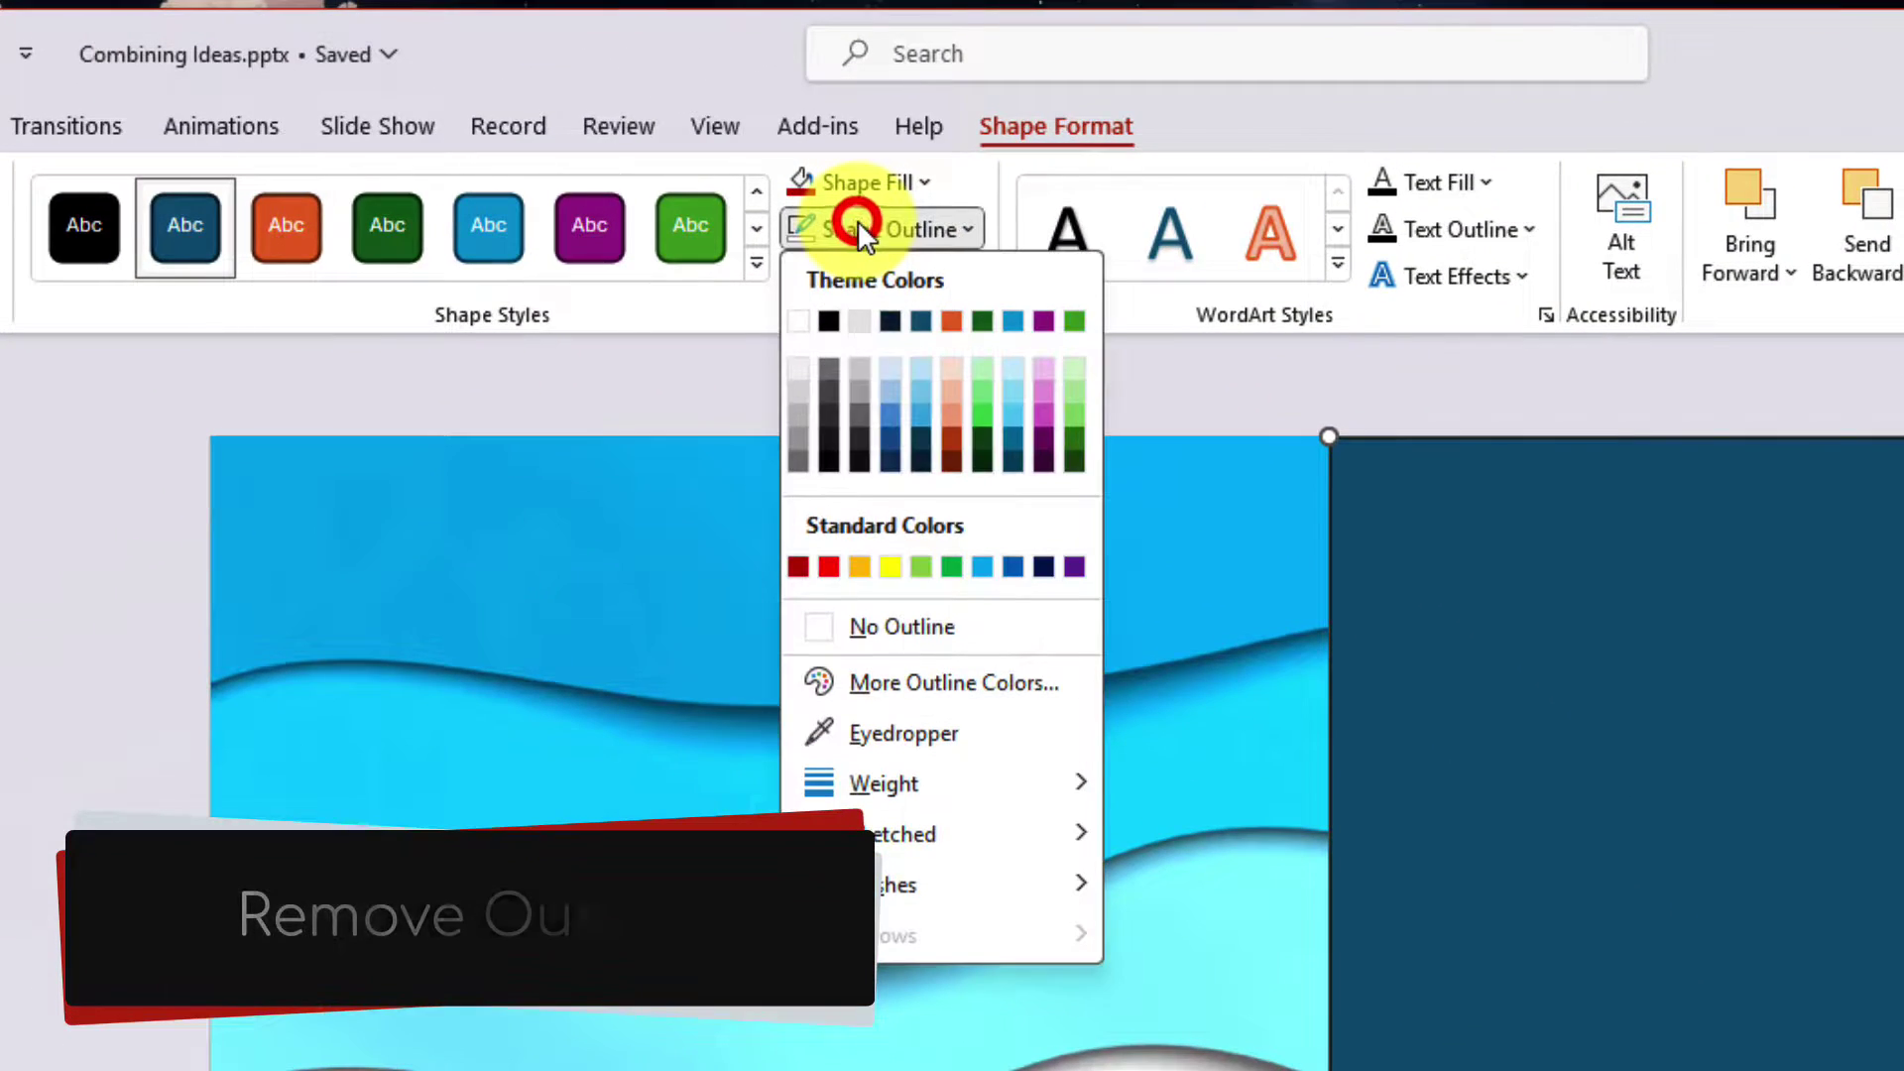
click(903, 639)
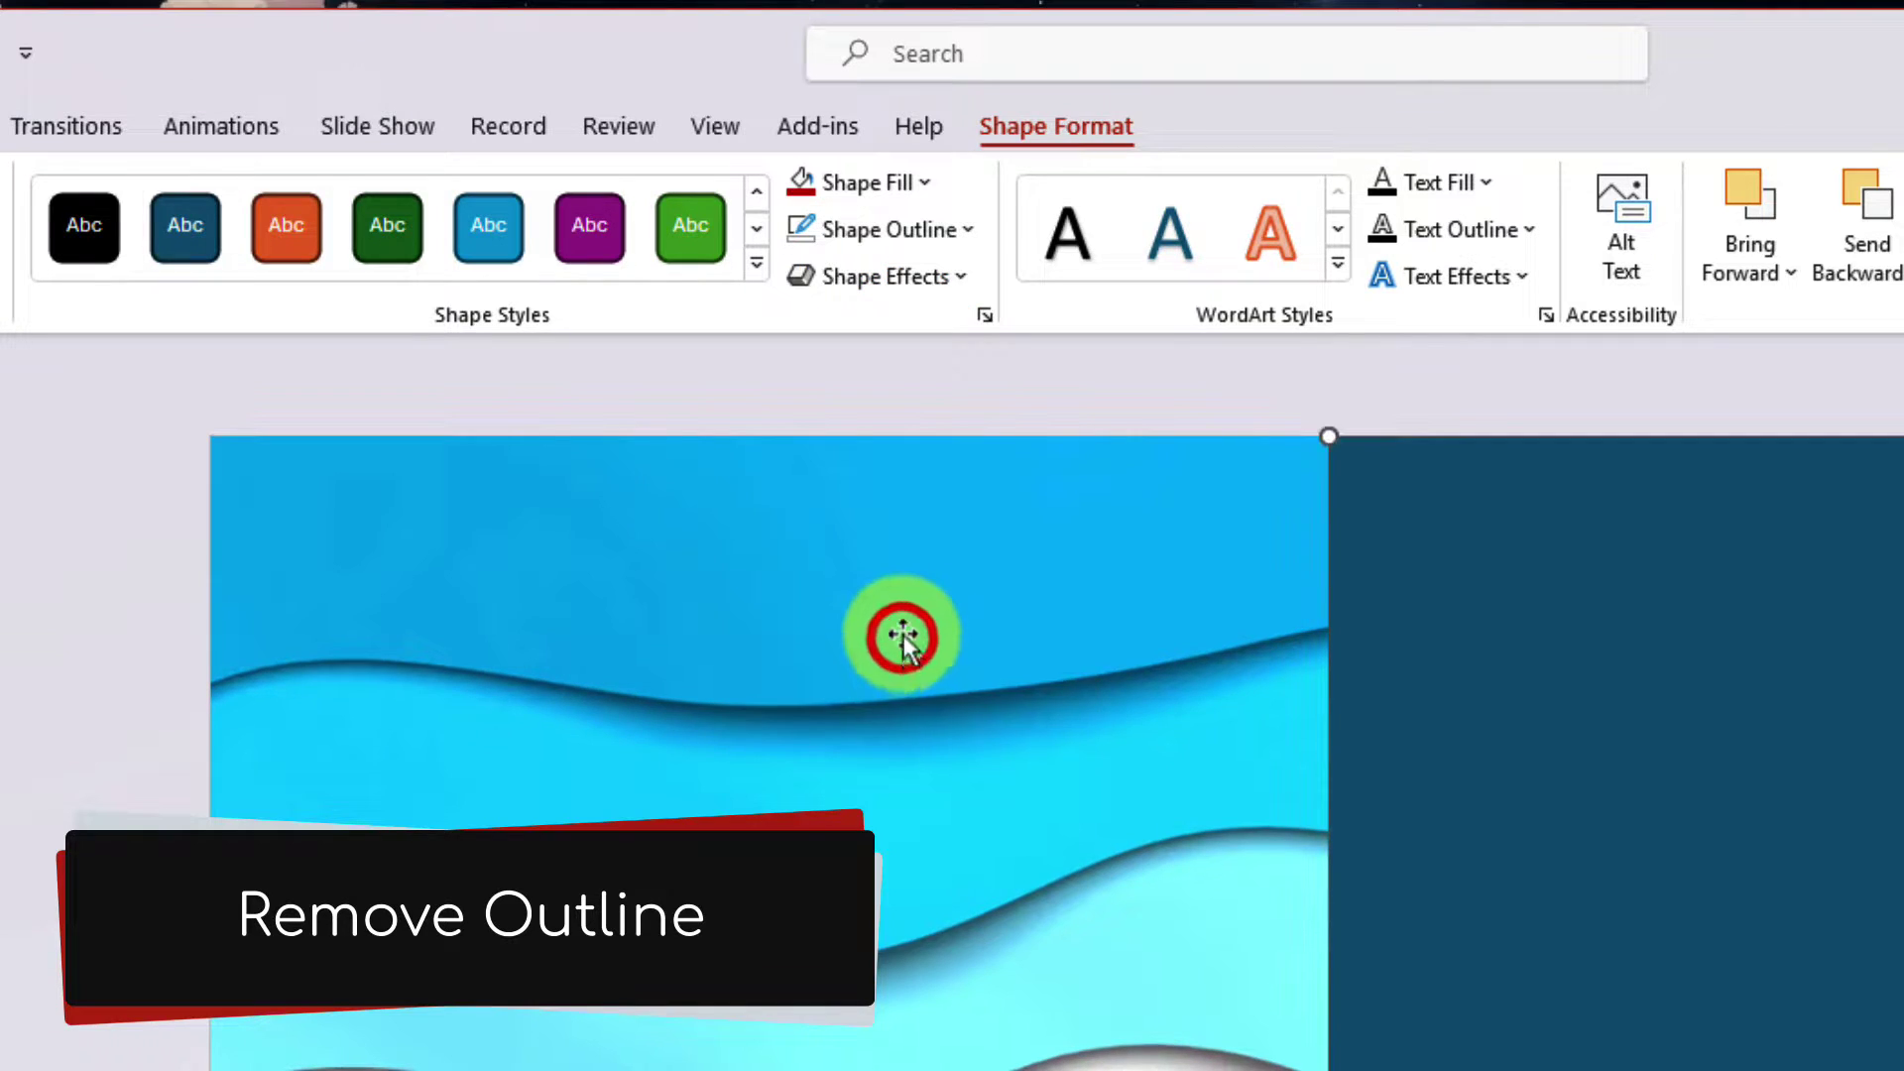
click(888, 182)
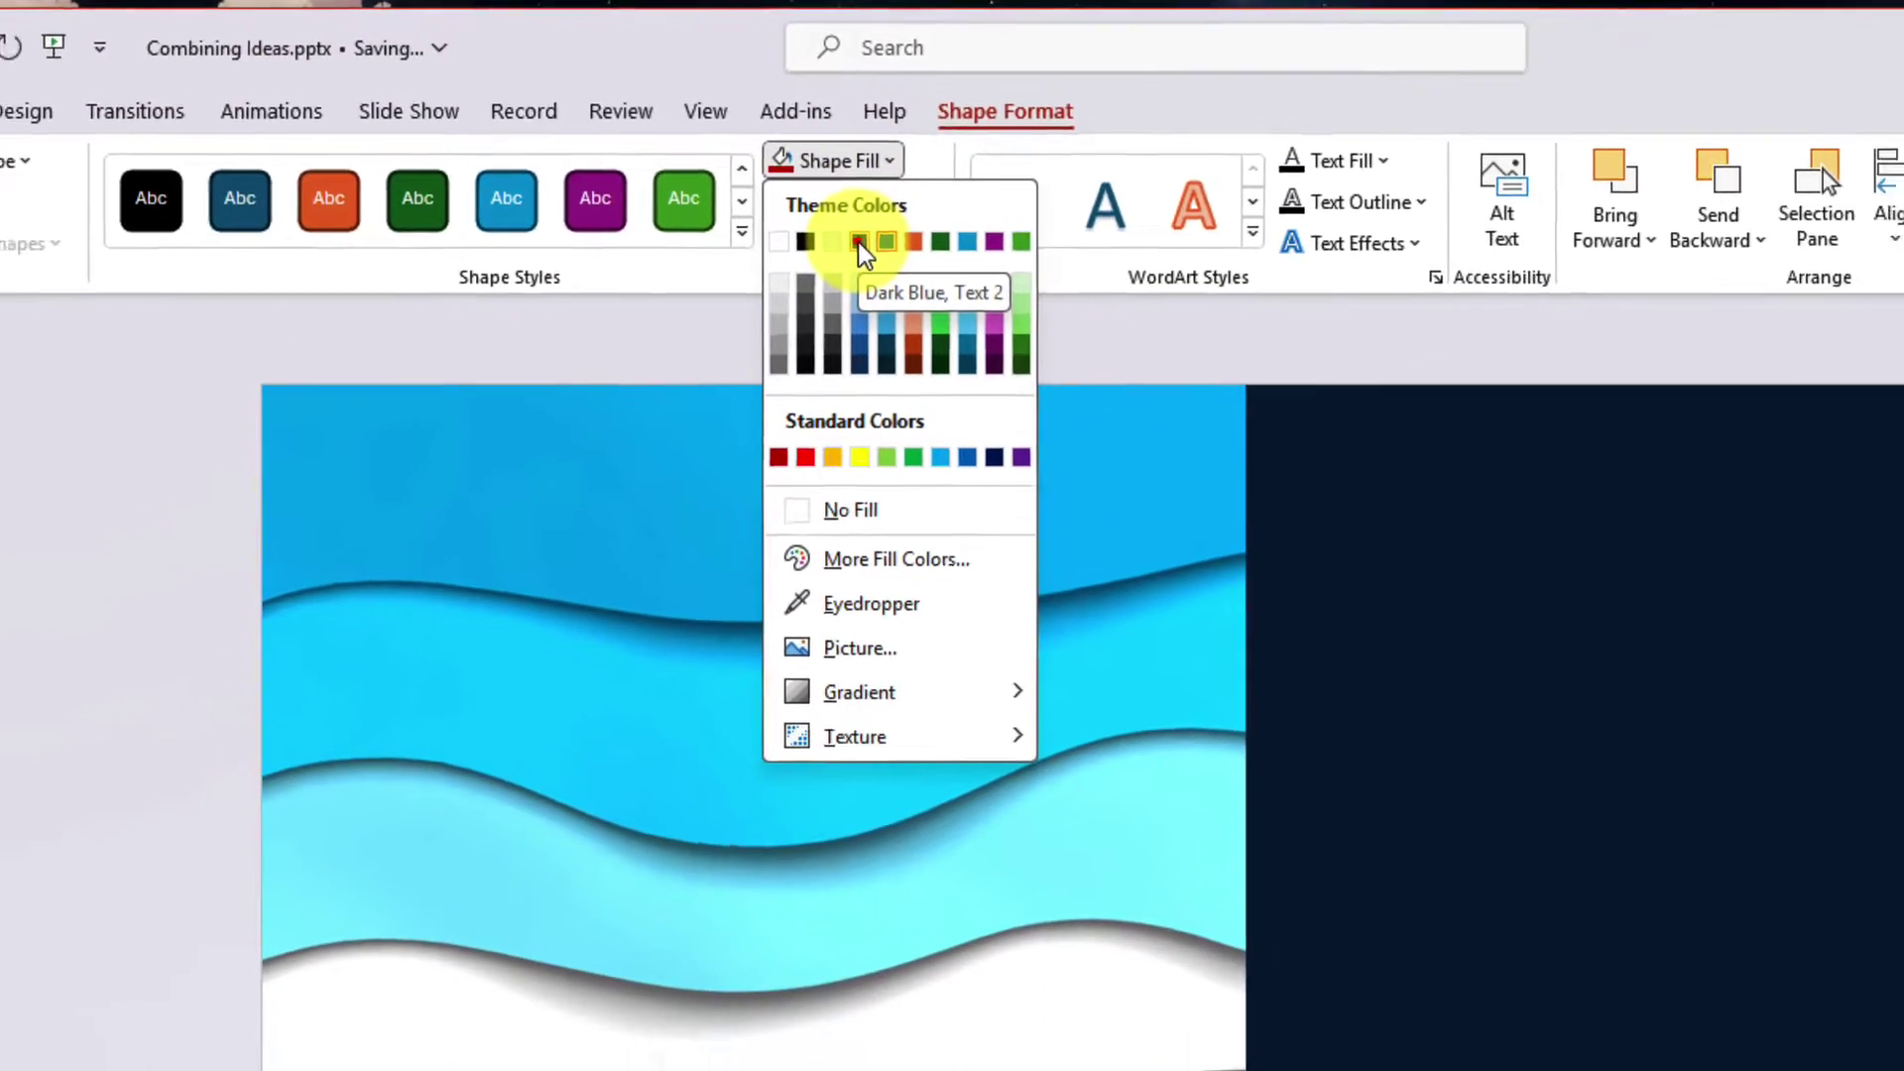
click(889, 274)
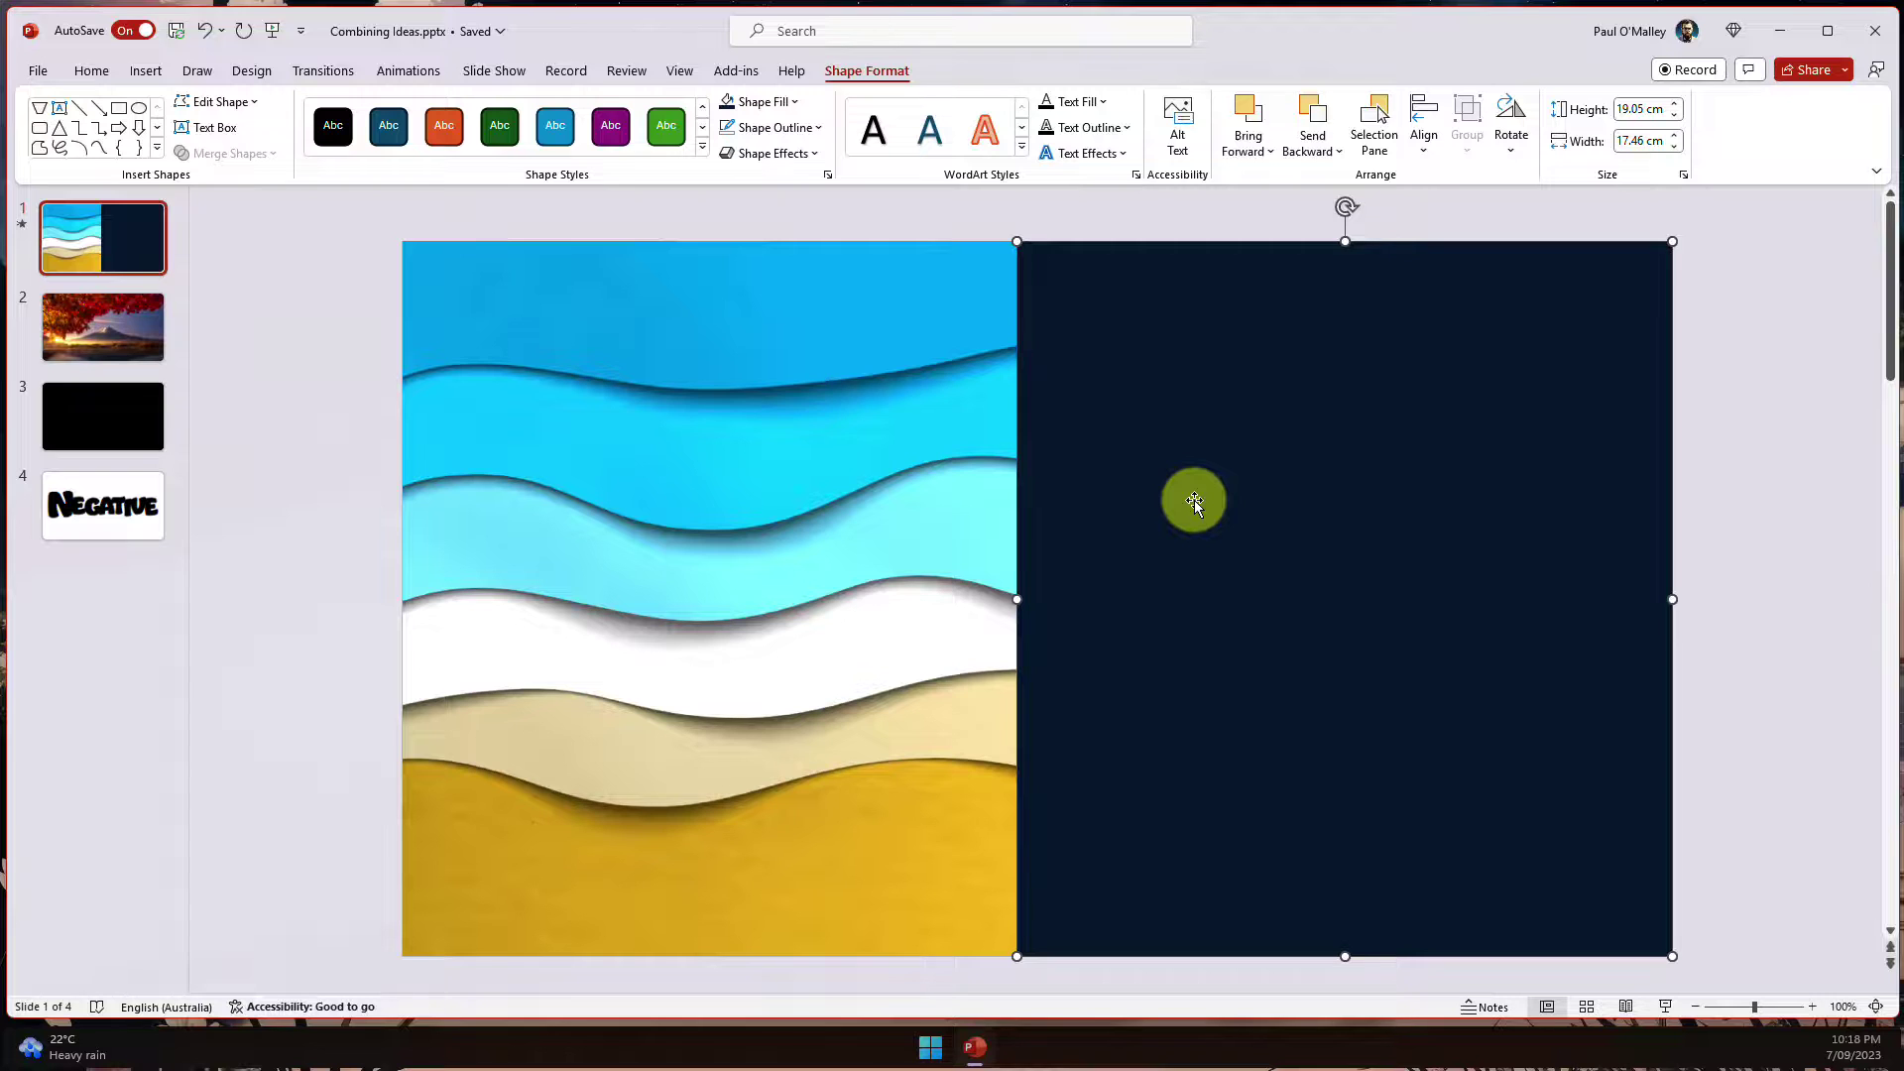
click(1194, 499)
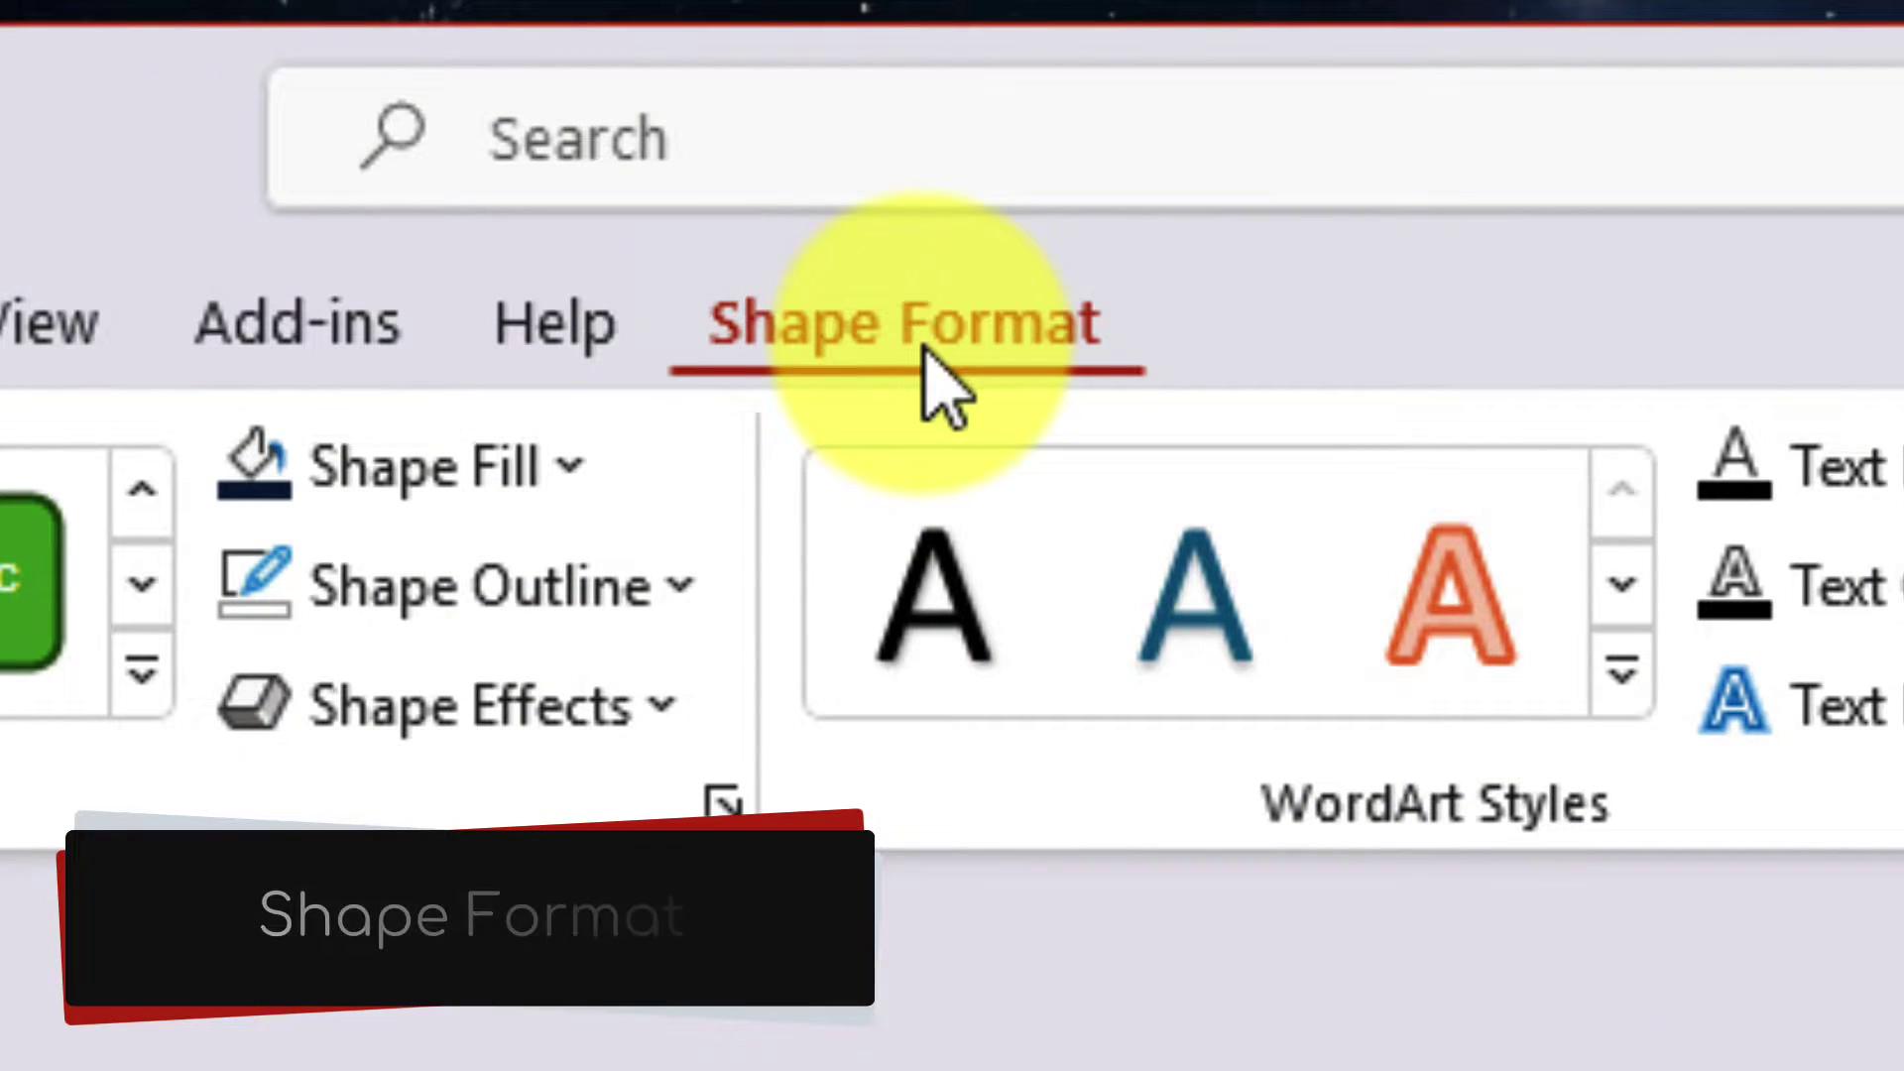
- Use Edit Points to bend the rectangle's left edge into a smooth wavy S-curve
click(923, 342)
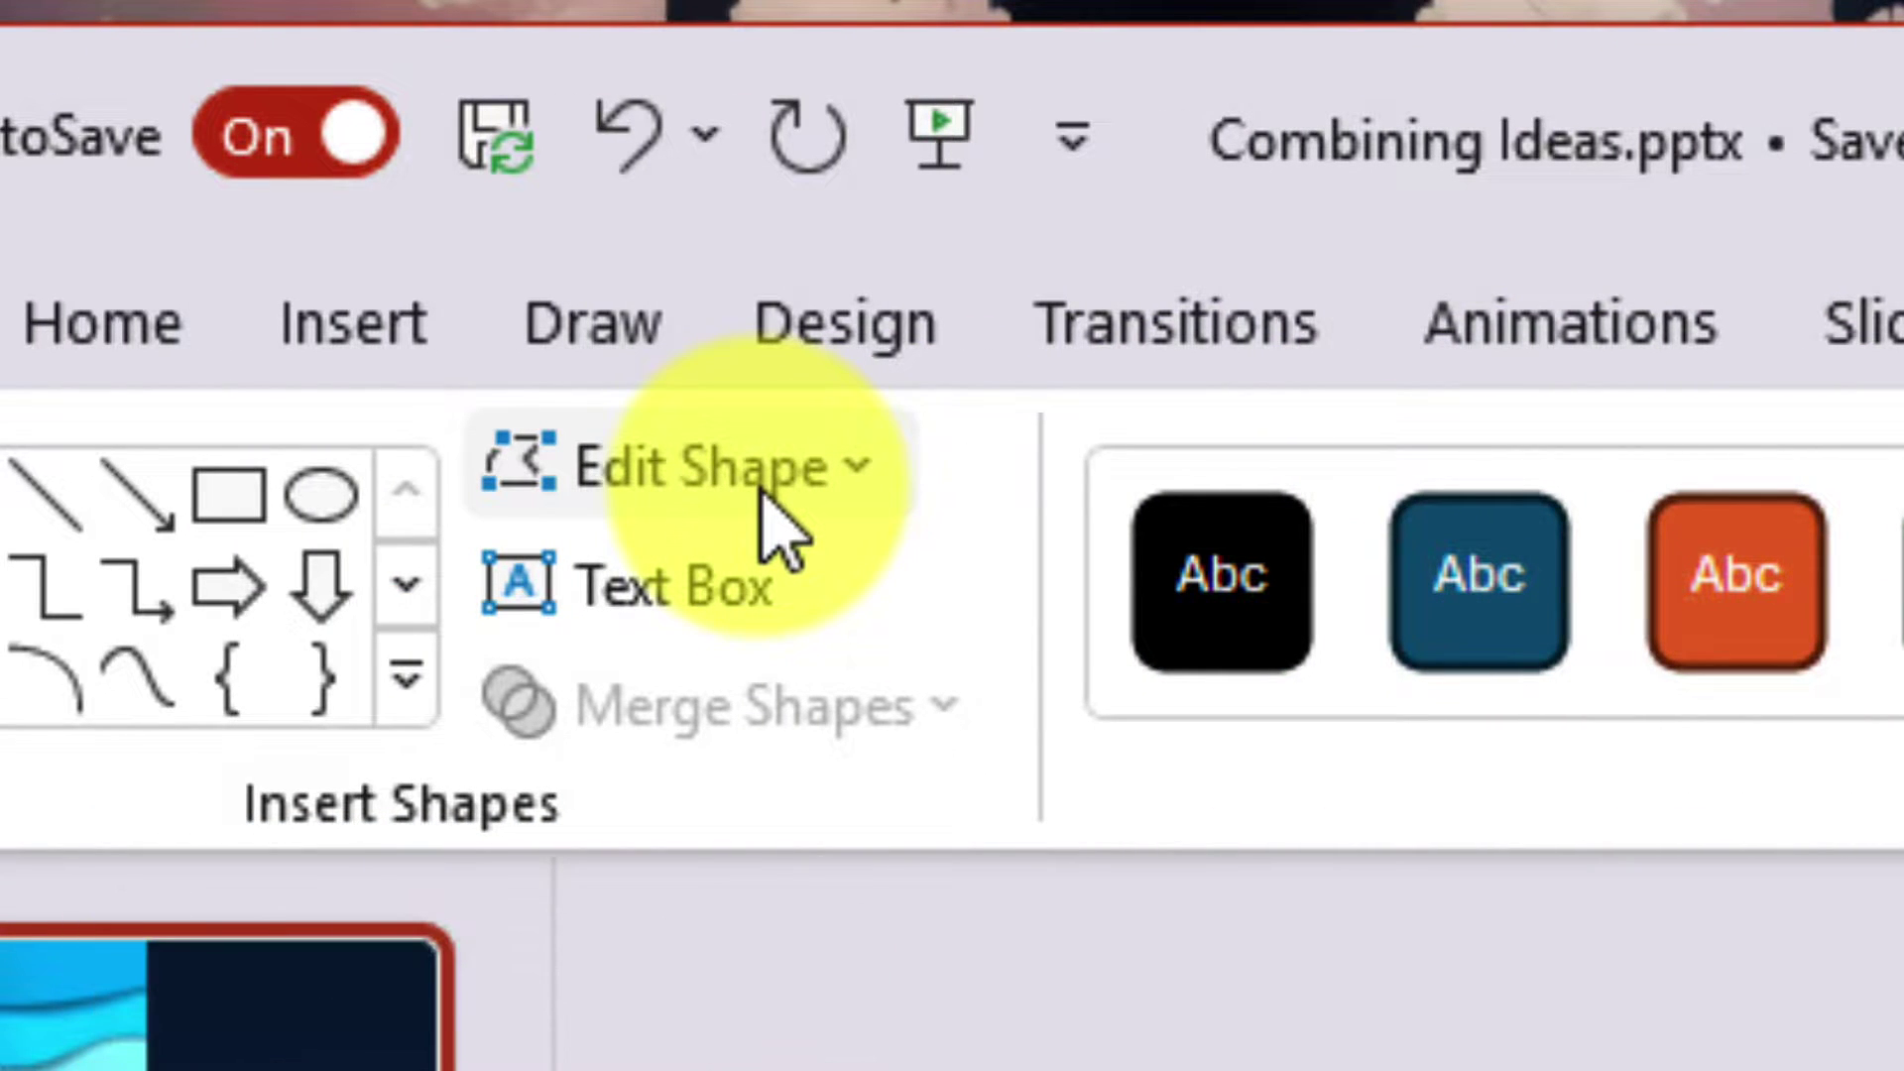
click(763, 481)
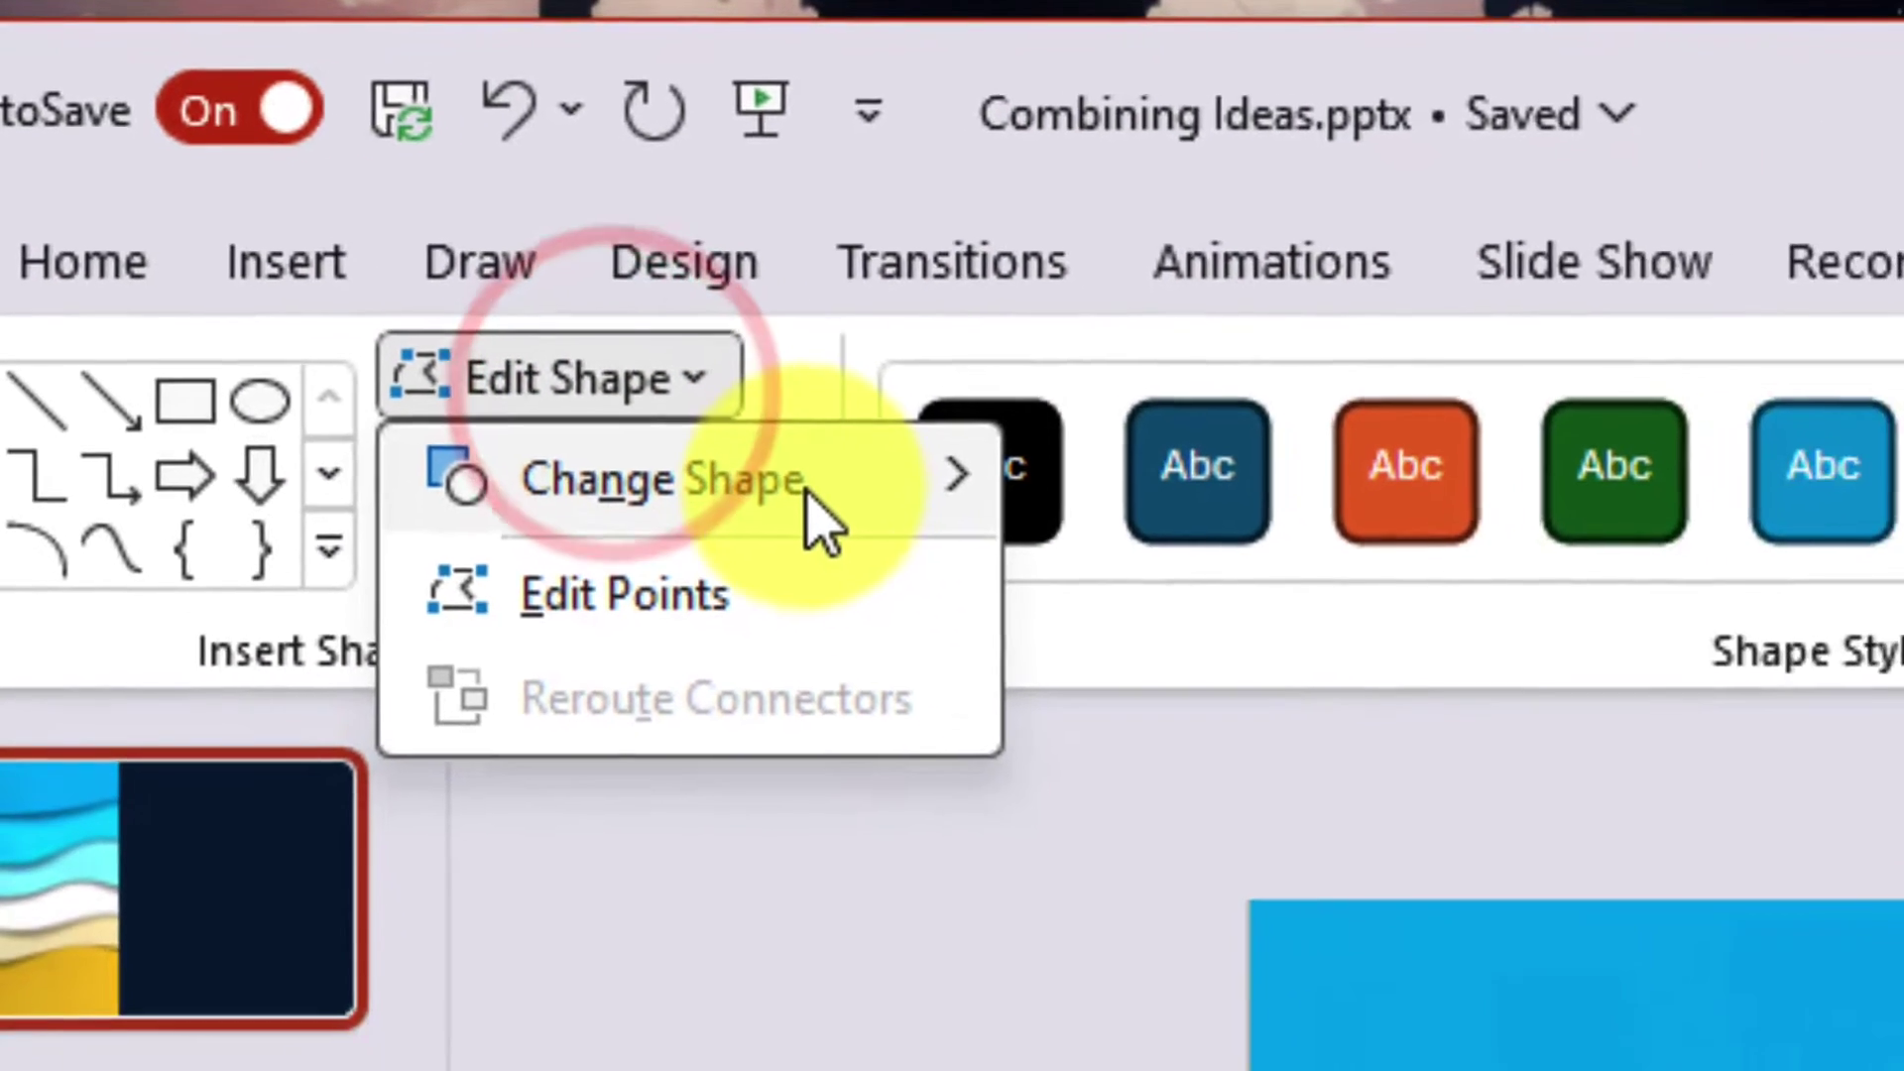
mouse_move(997, 609)
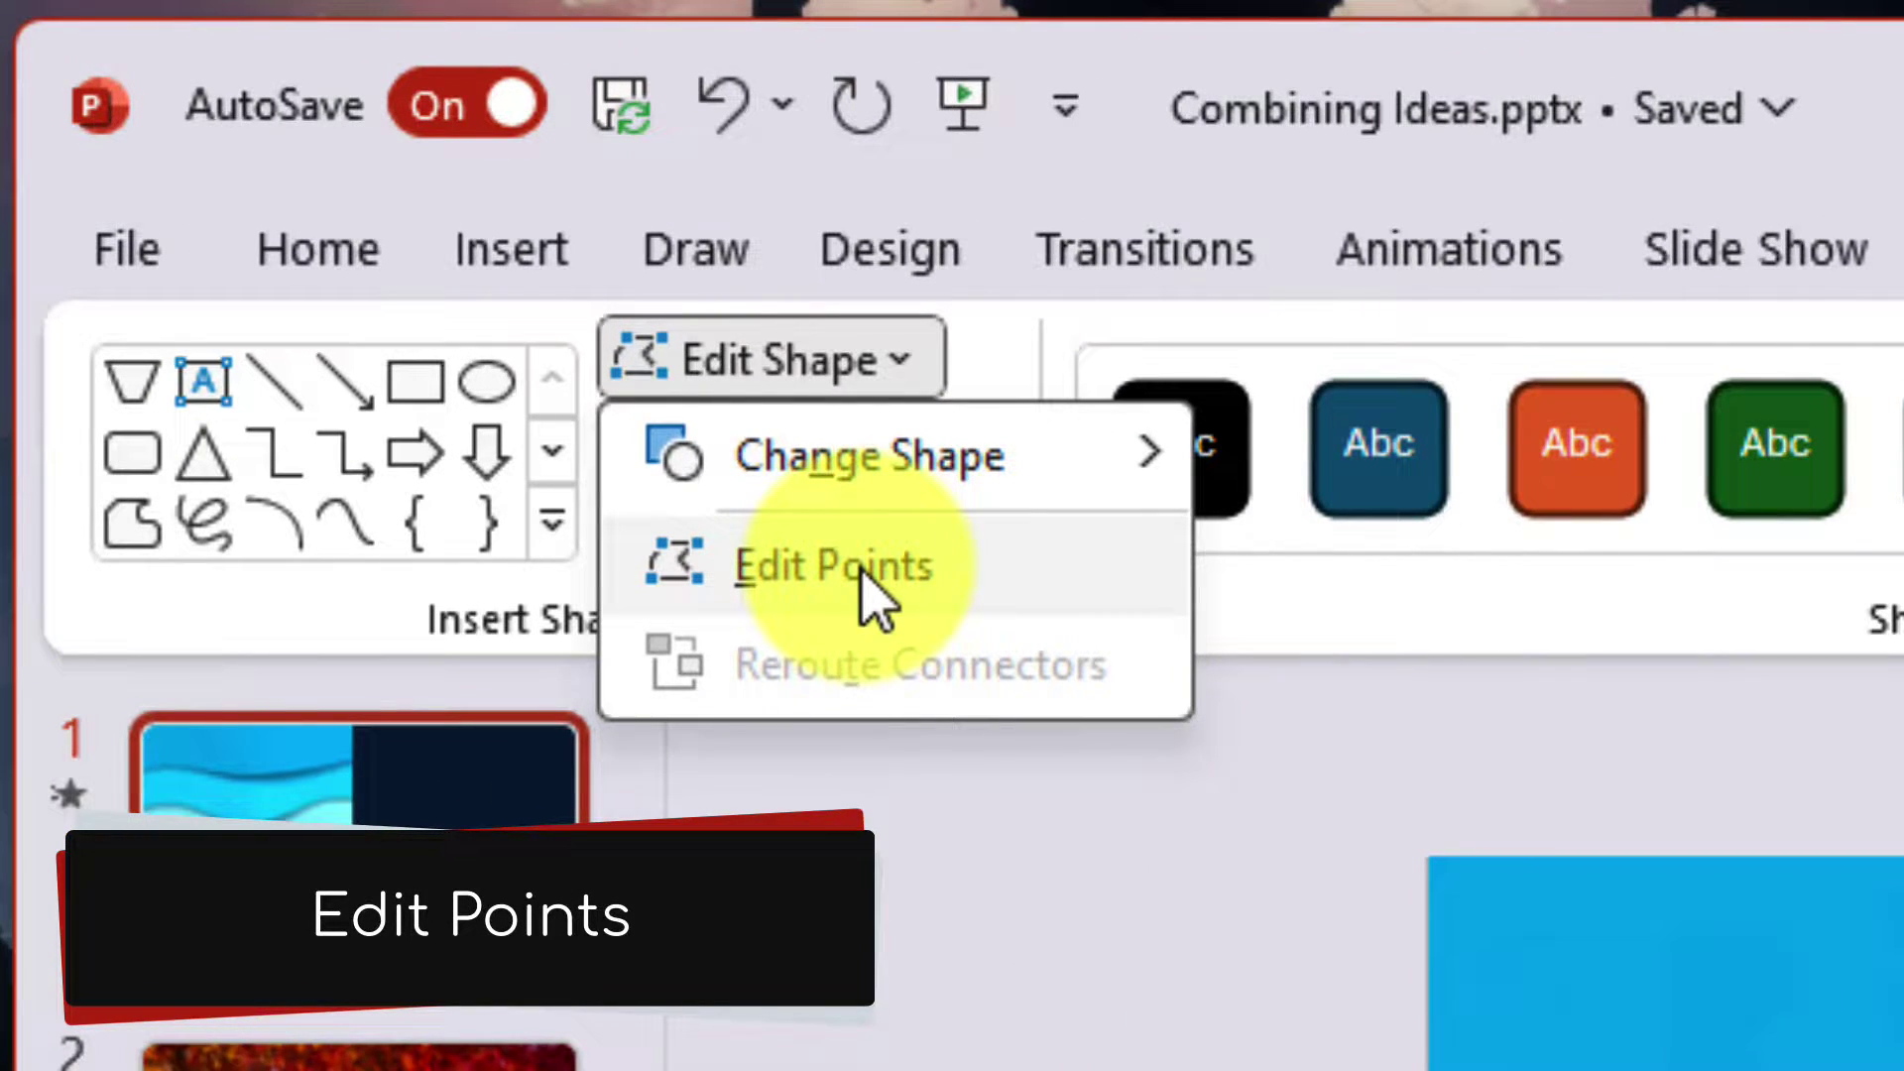
click(858, 567)
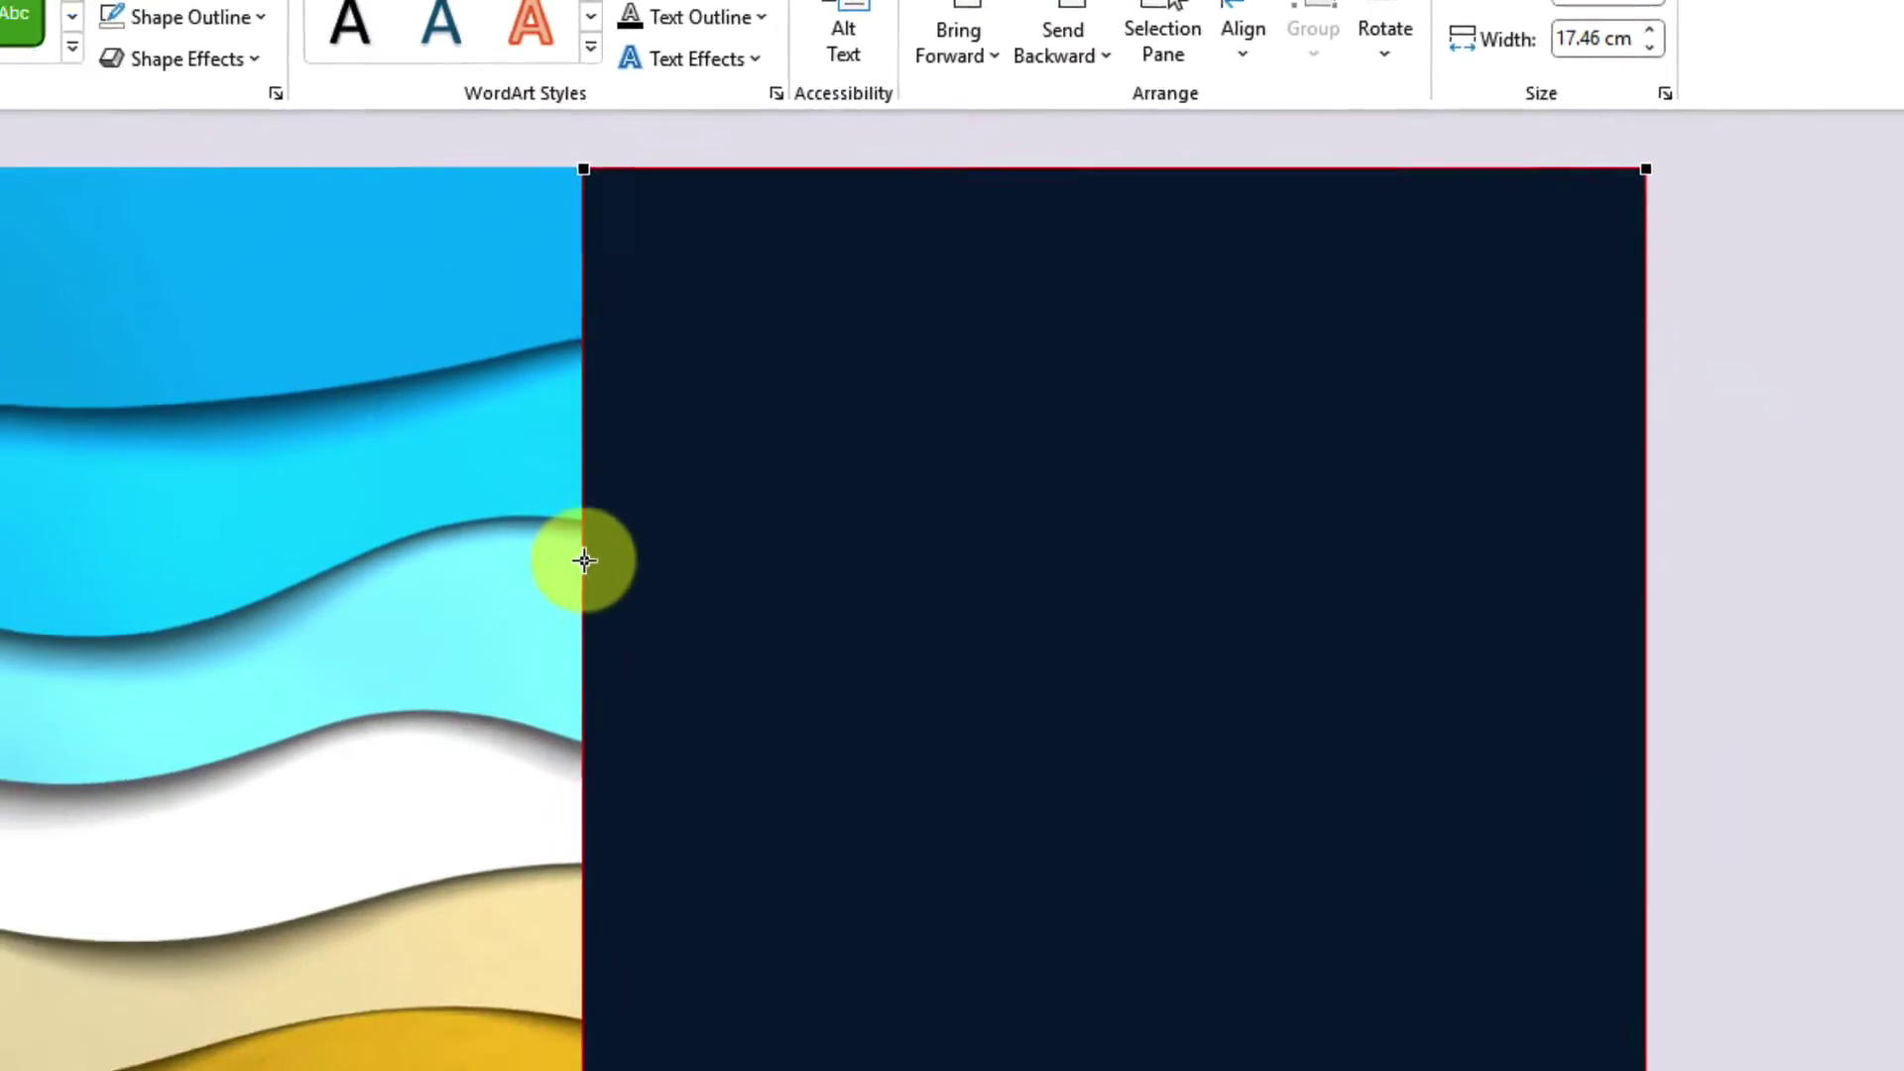
drag(154, 964, 304, 956)
drag(821, 406, 1046, 311)
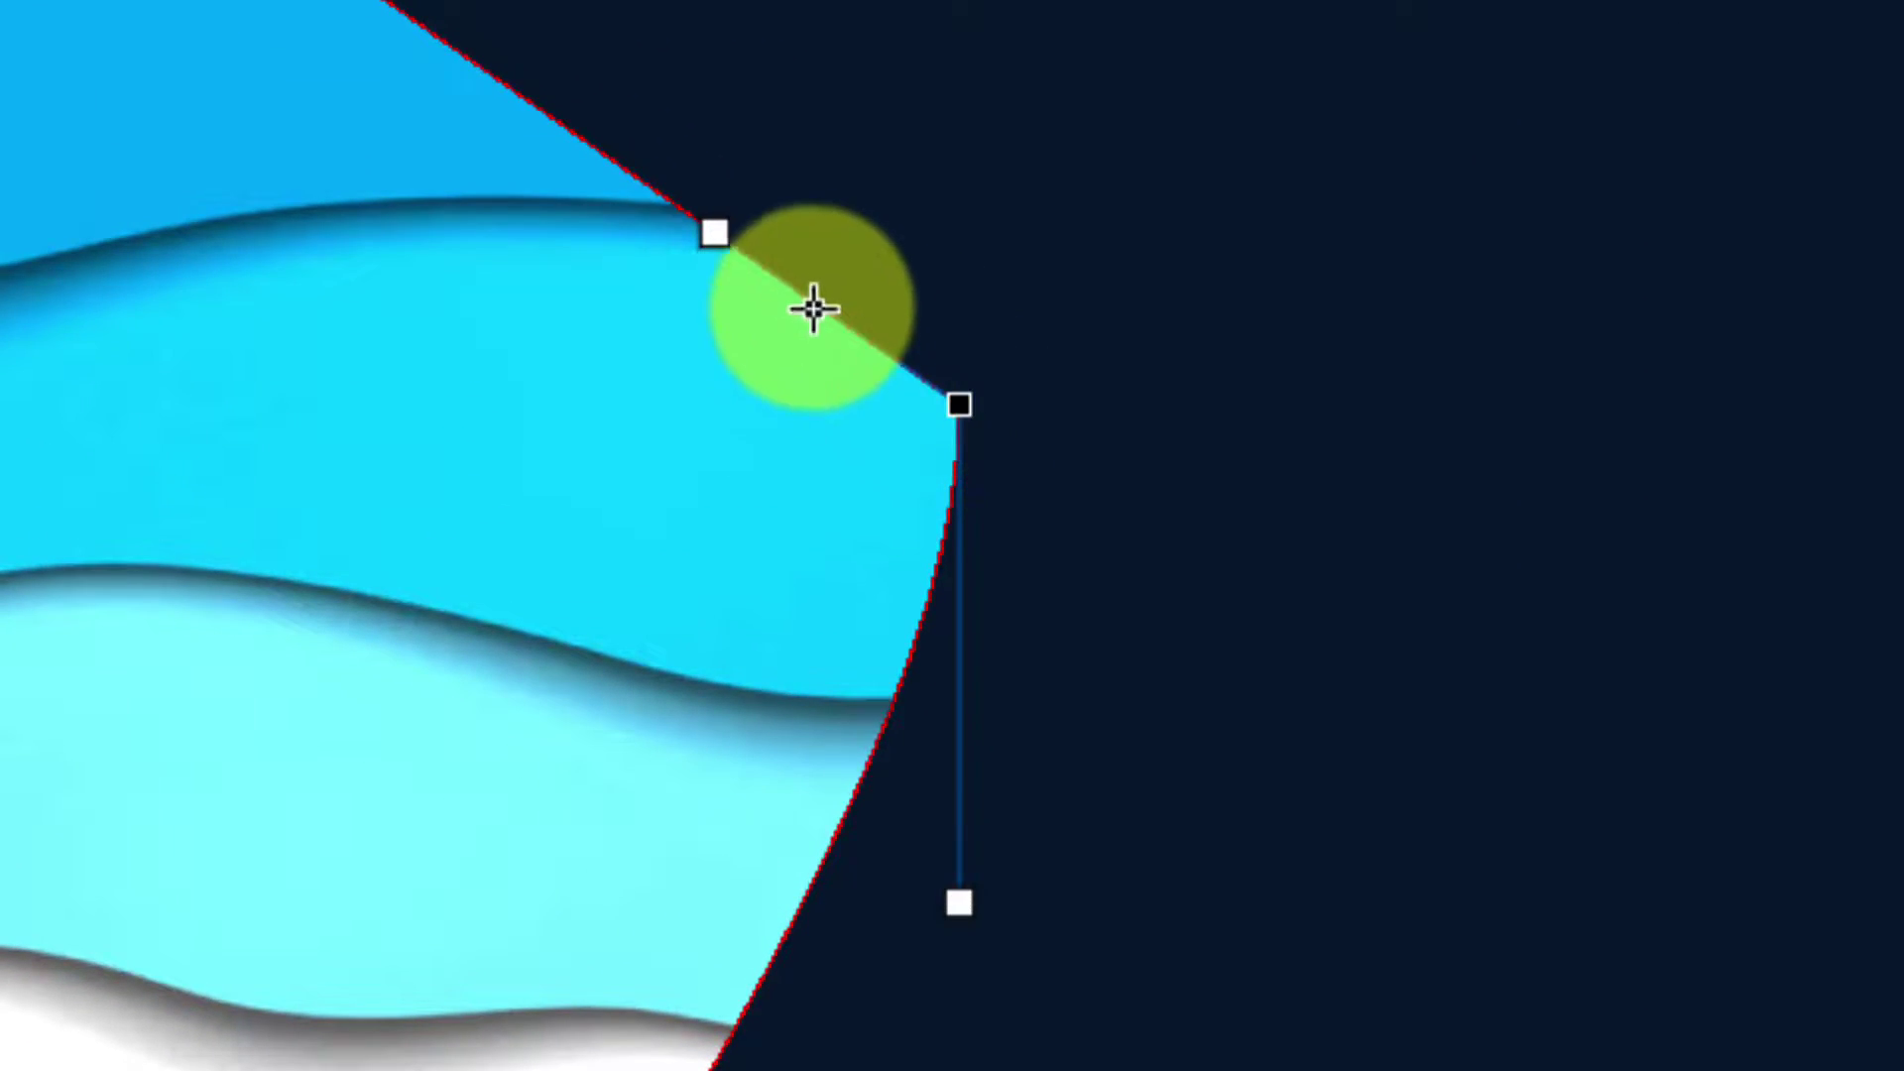
drag(713, 243, 943, 121)
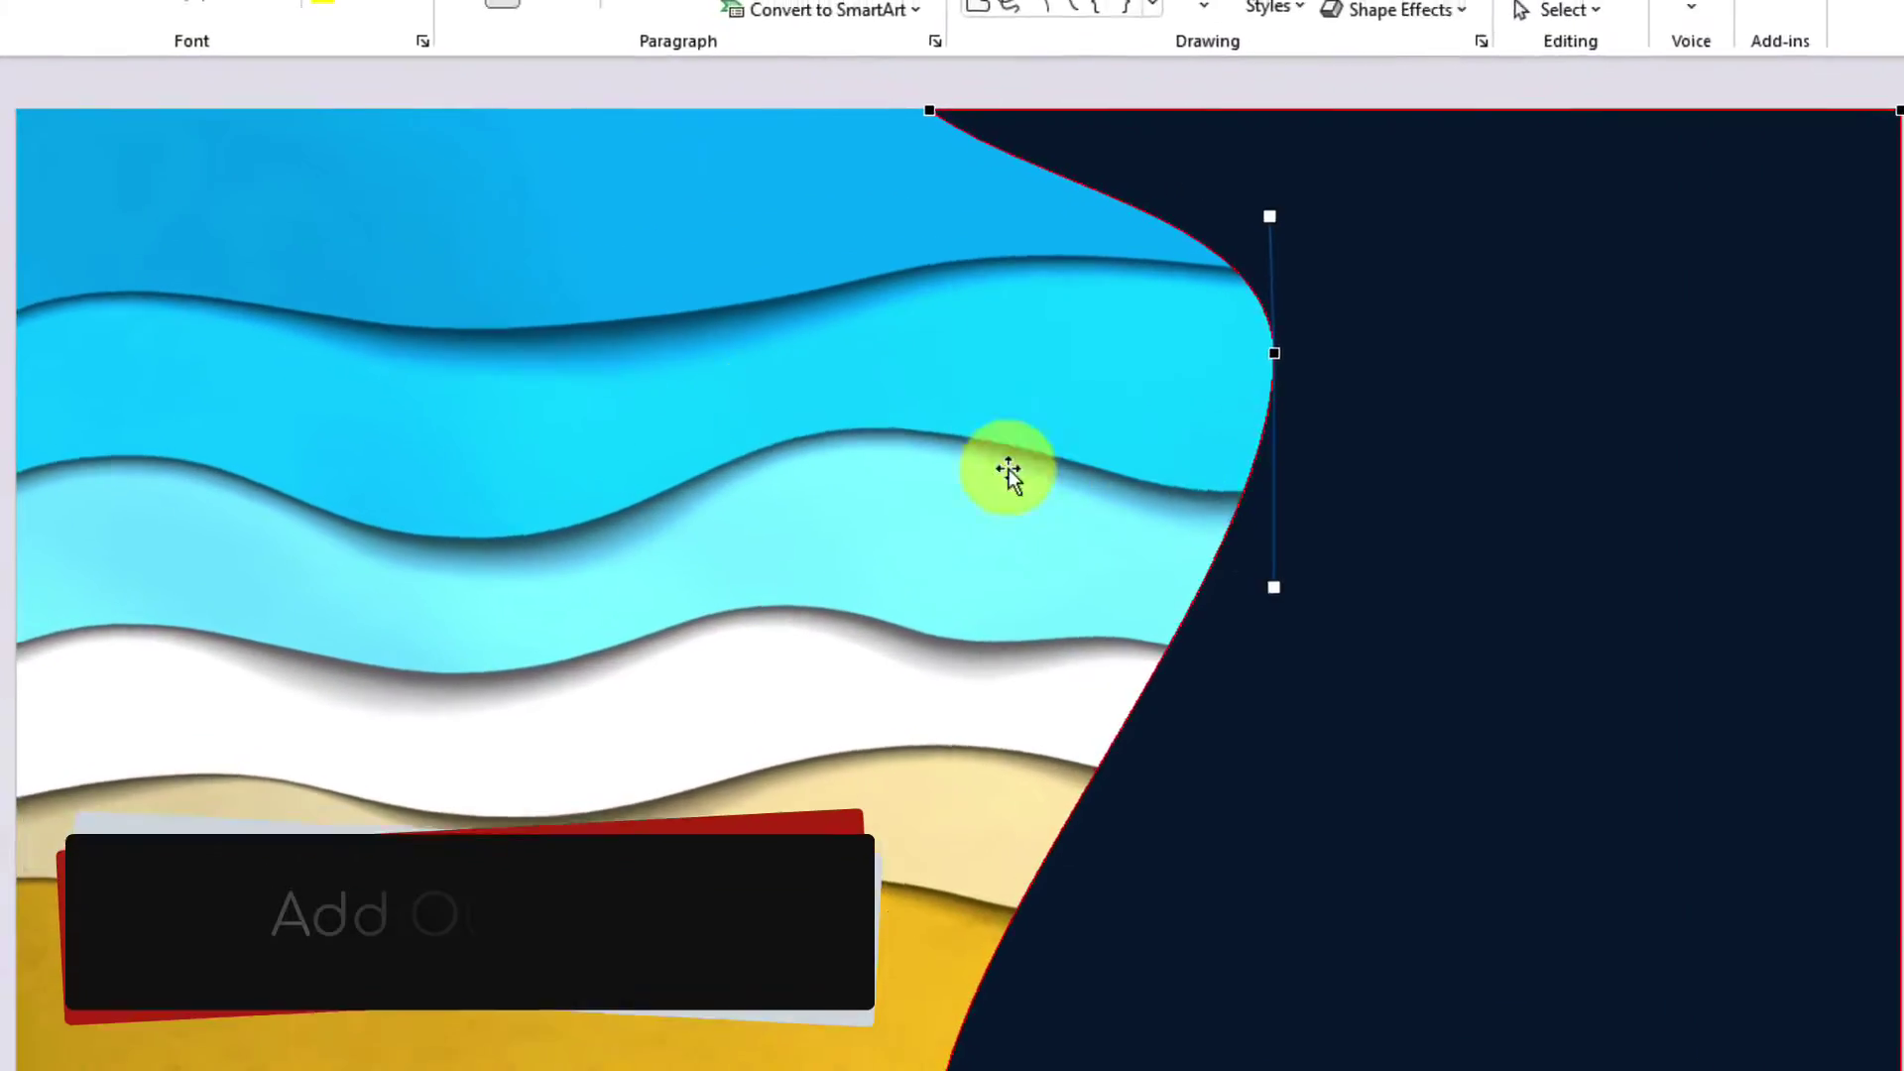
- Draw a wide text box across the middle of slide 1
click(212, 453)
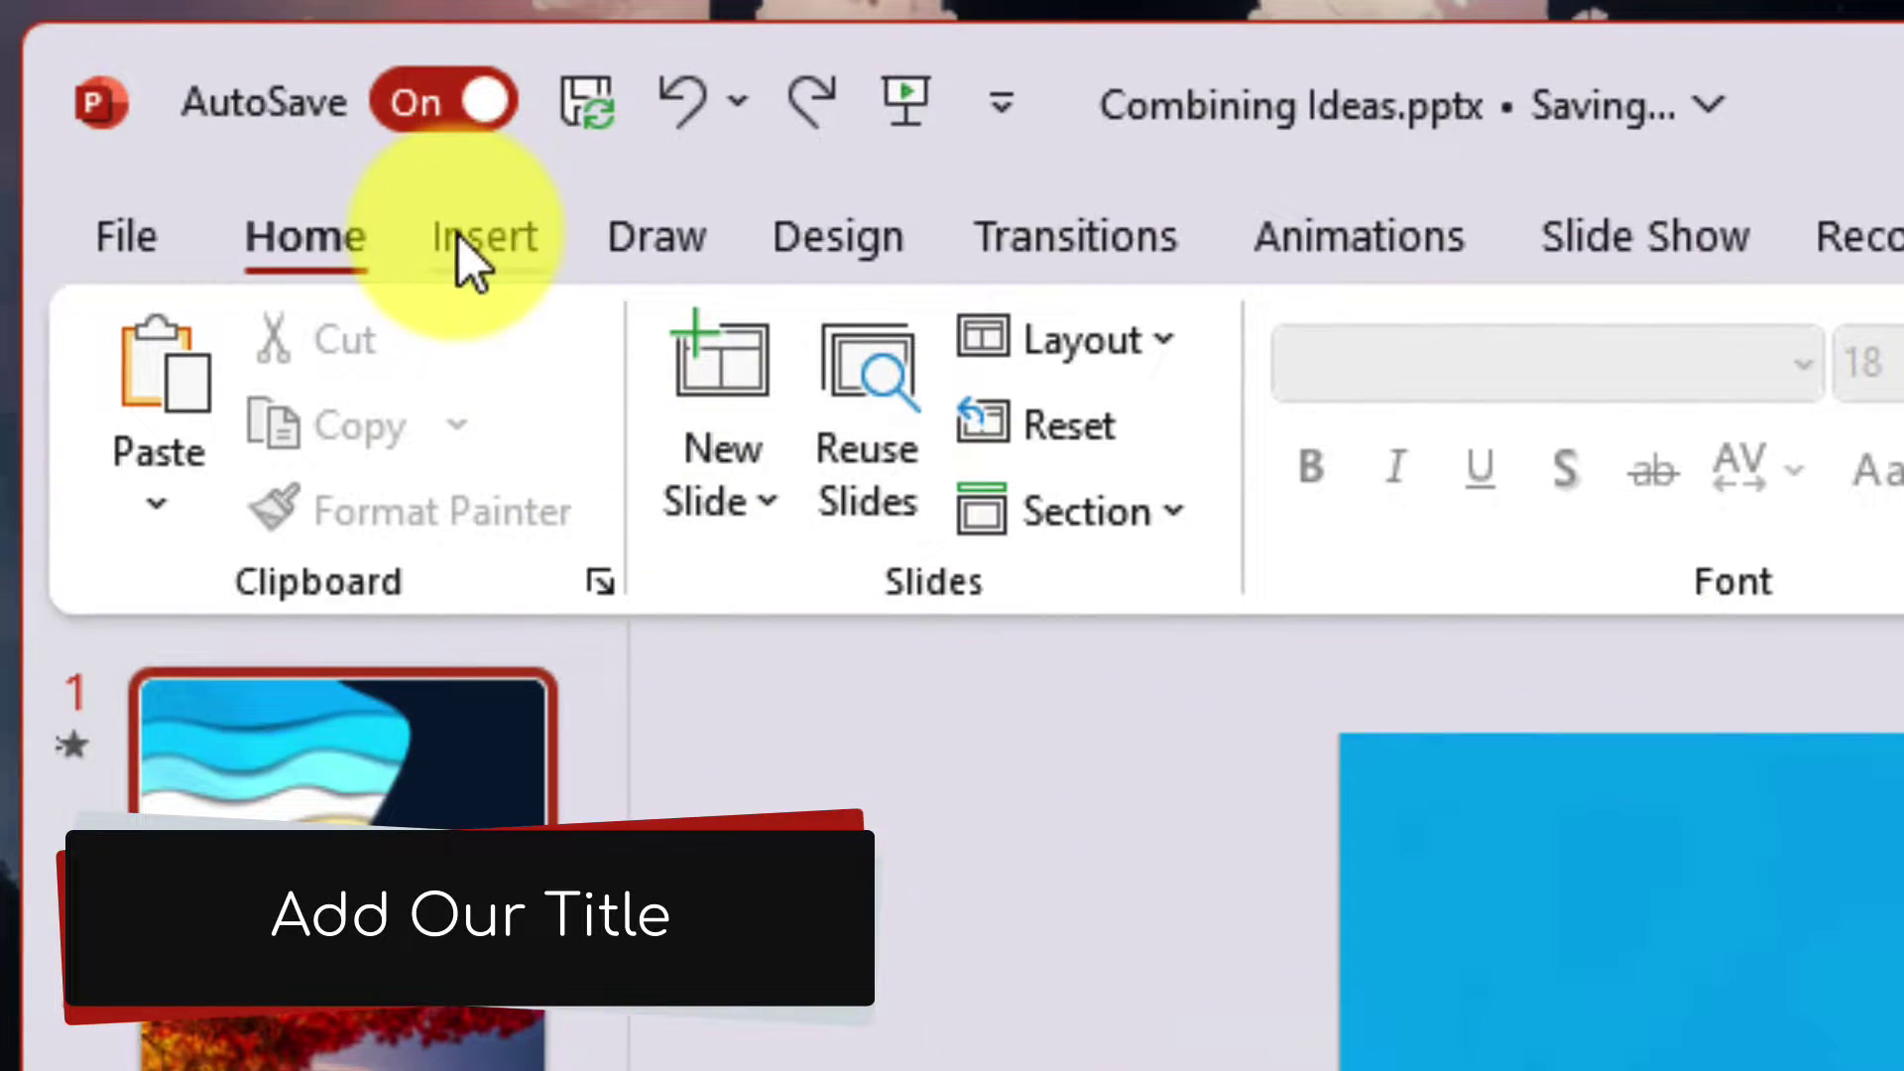
click(460, 236)
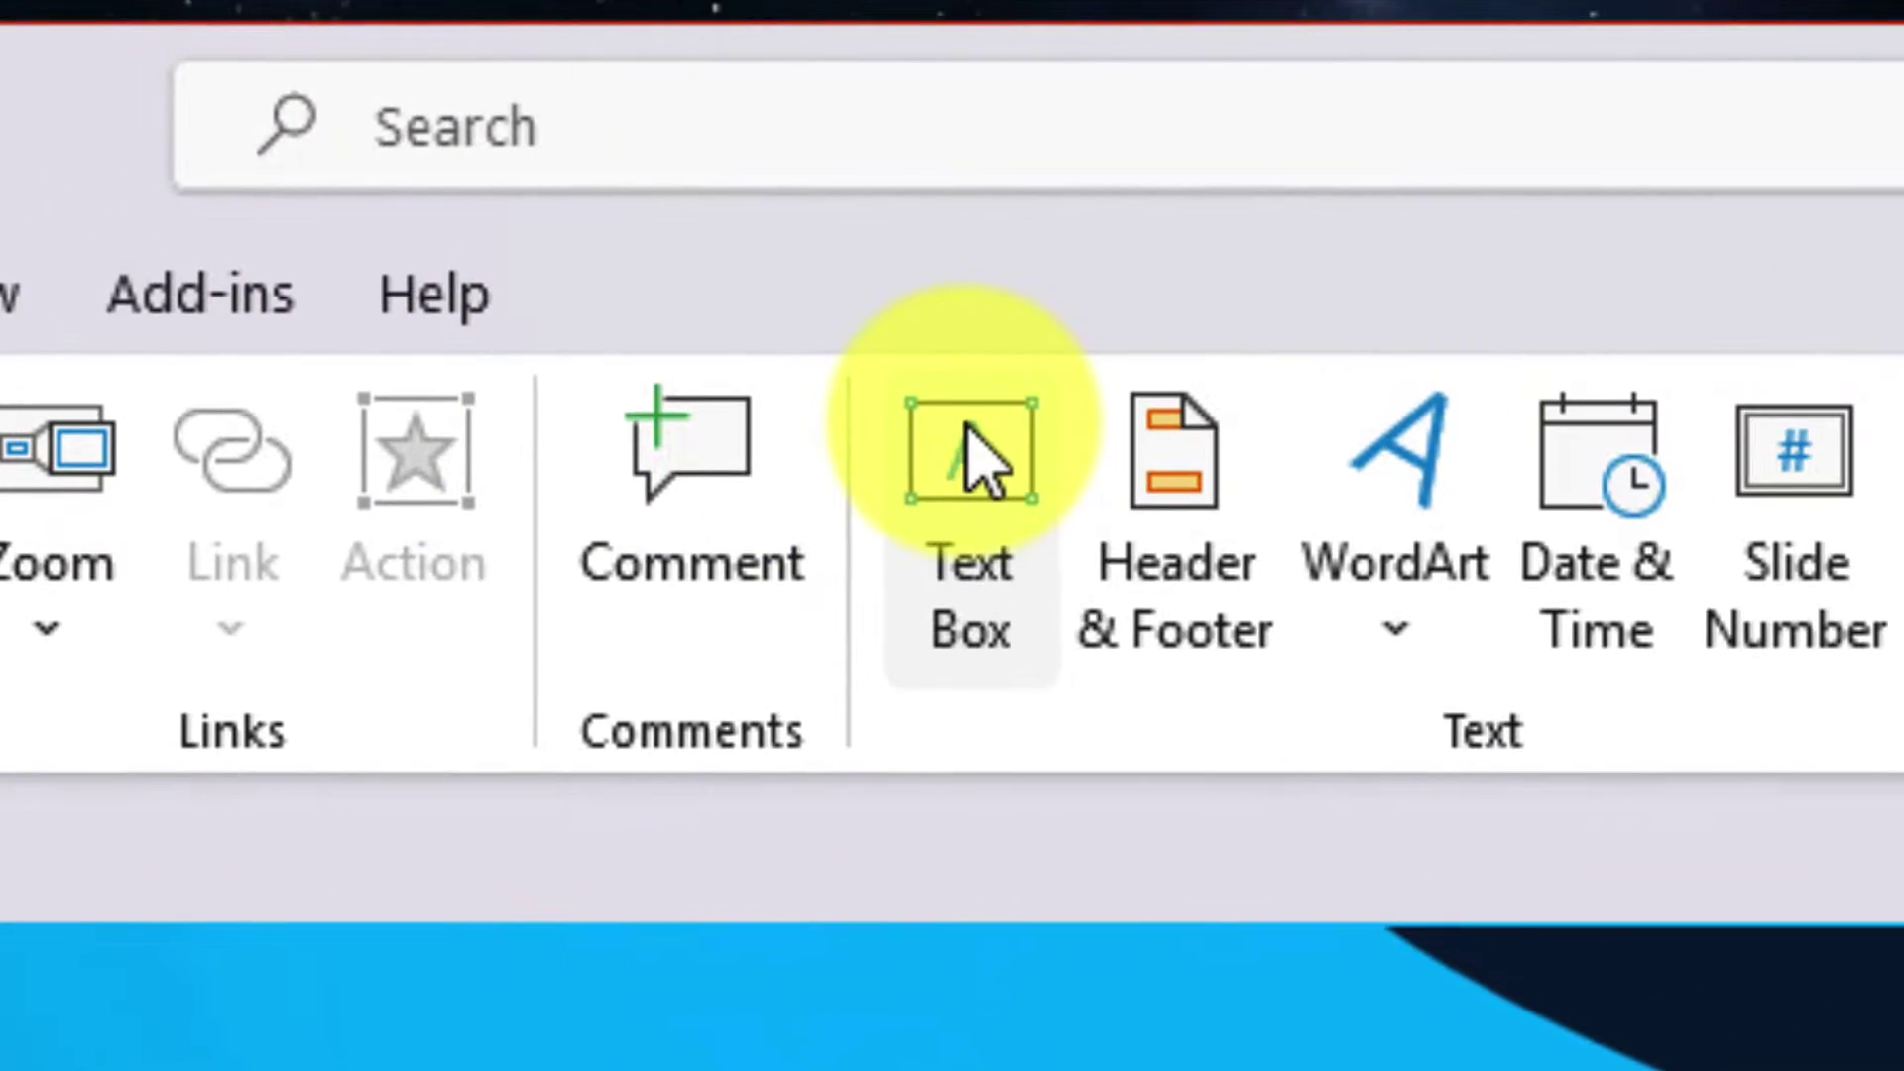
click(977, 457)
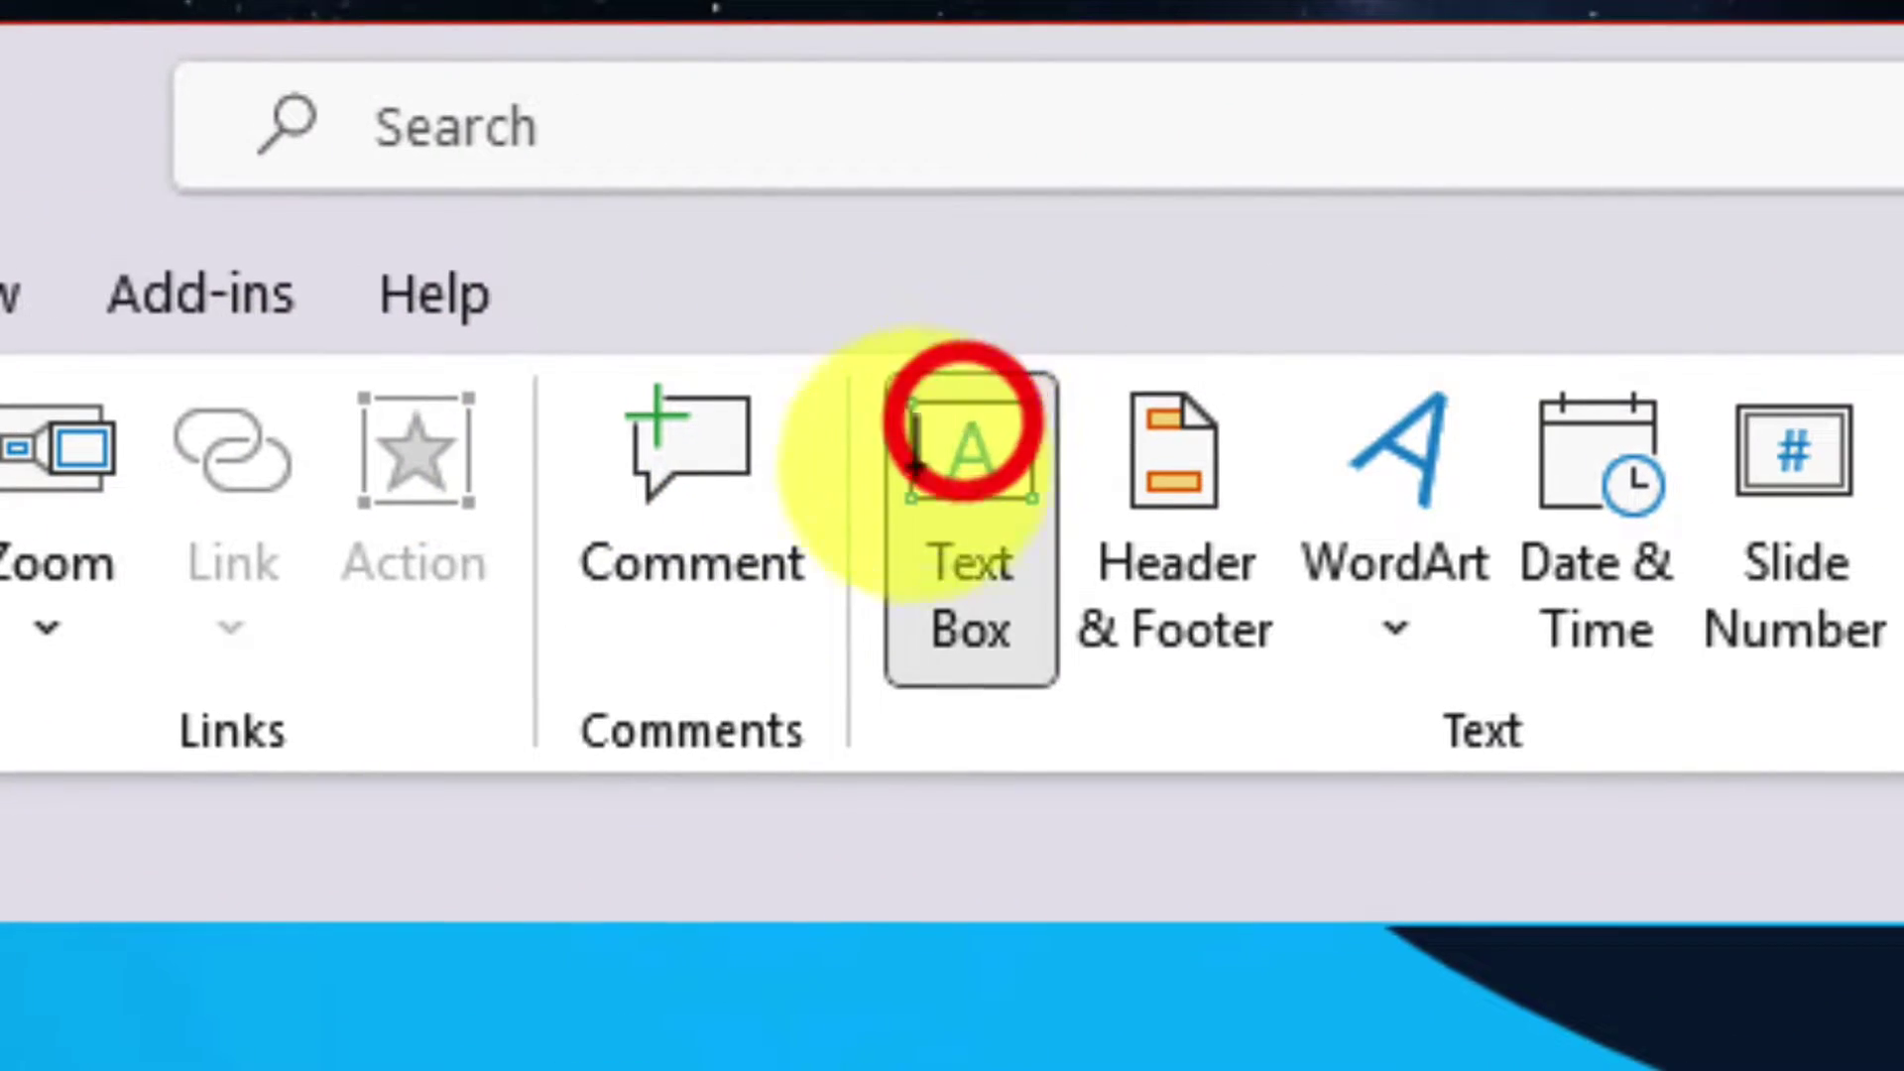
drag(583, 399, 1607, 713)
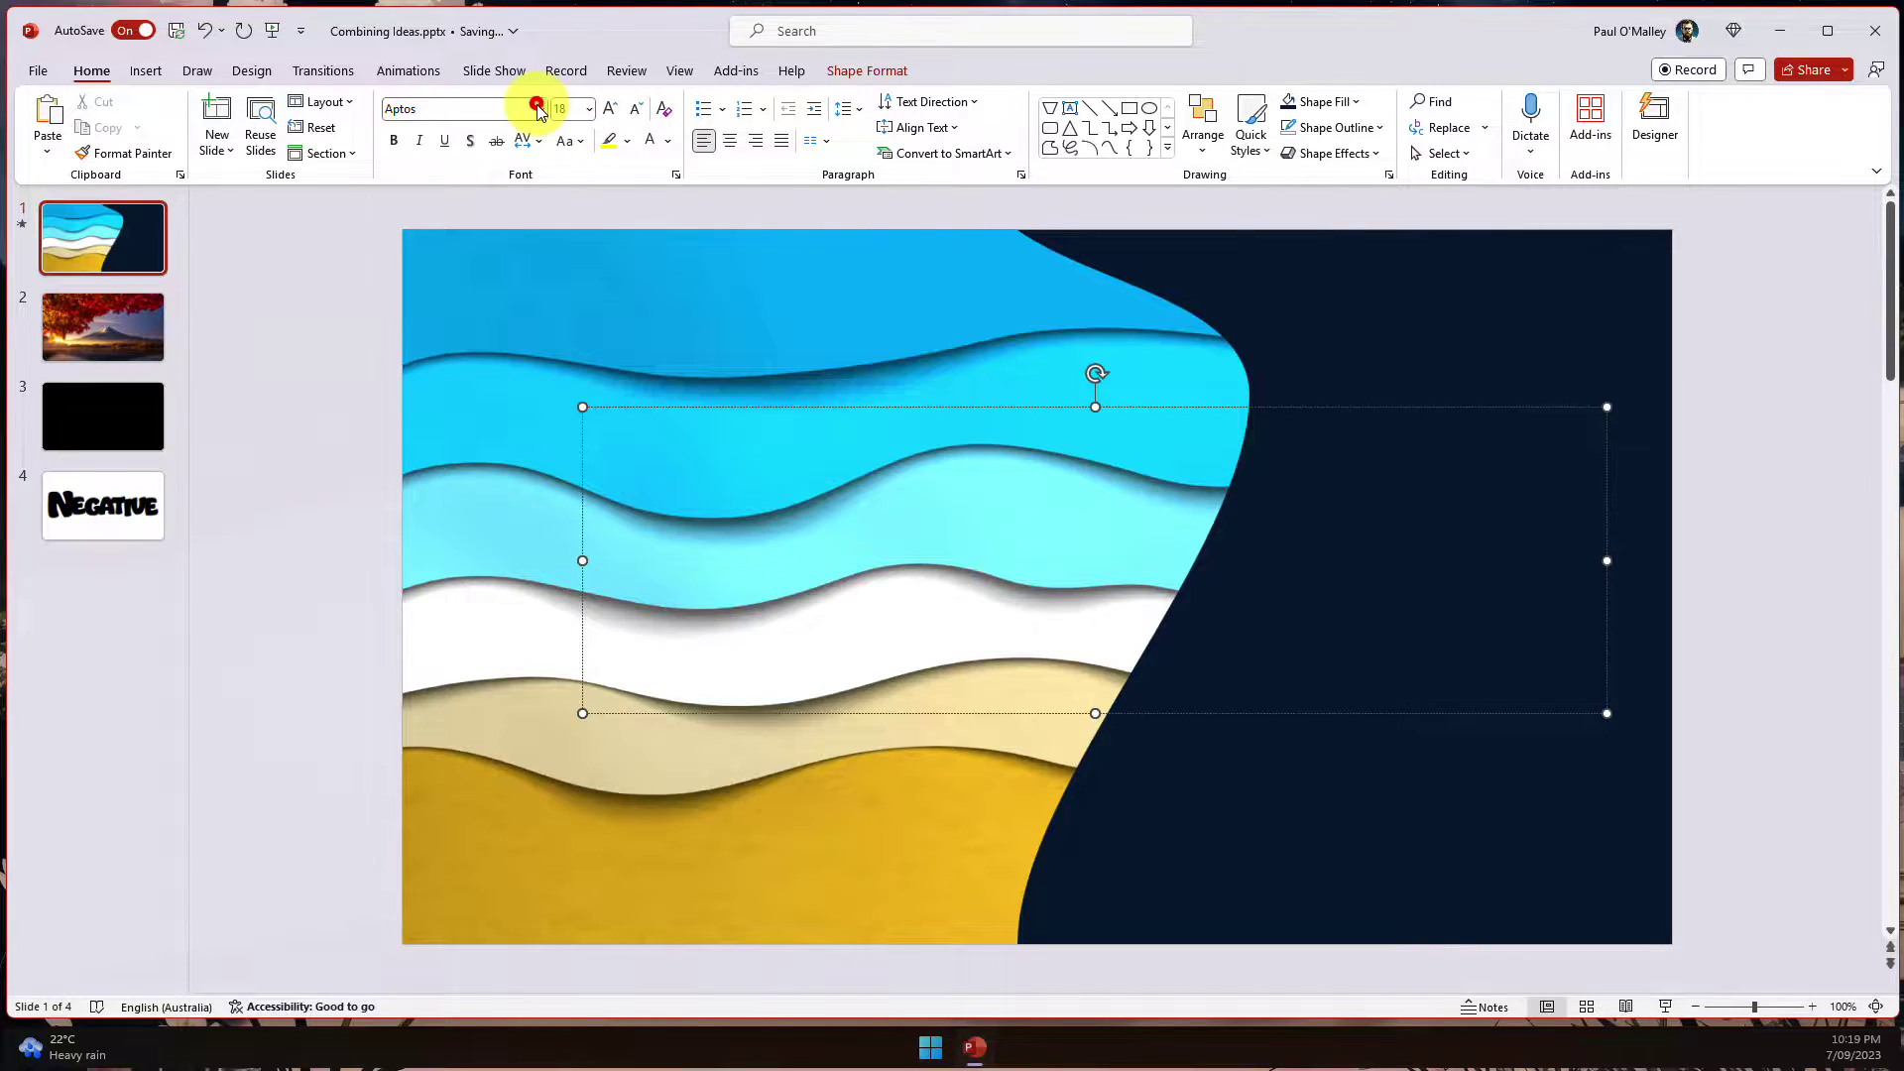
- Type BEACH TIME in 96-point Amasis MT Pro Black, then narrow and reposition the box
click(539, 110)
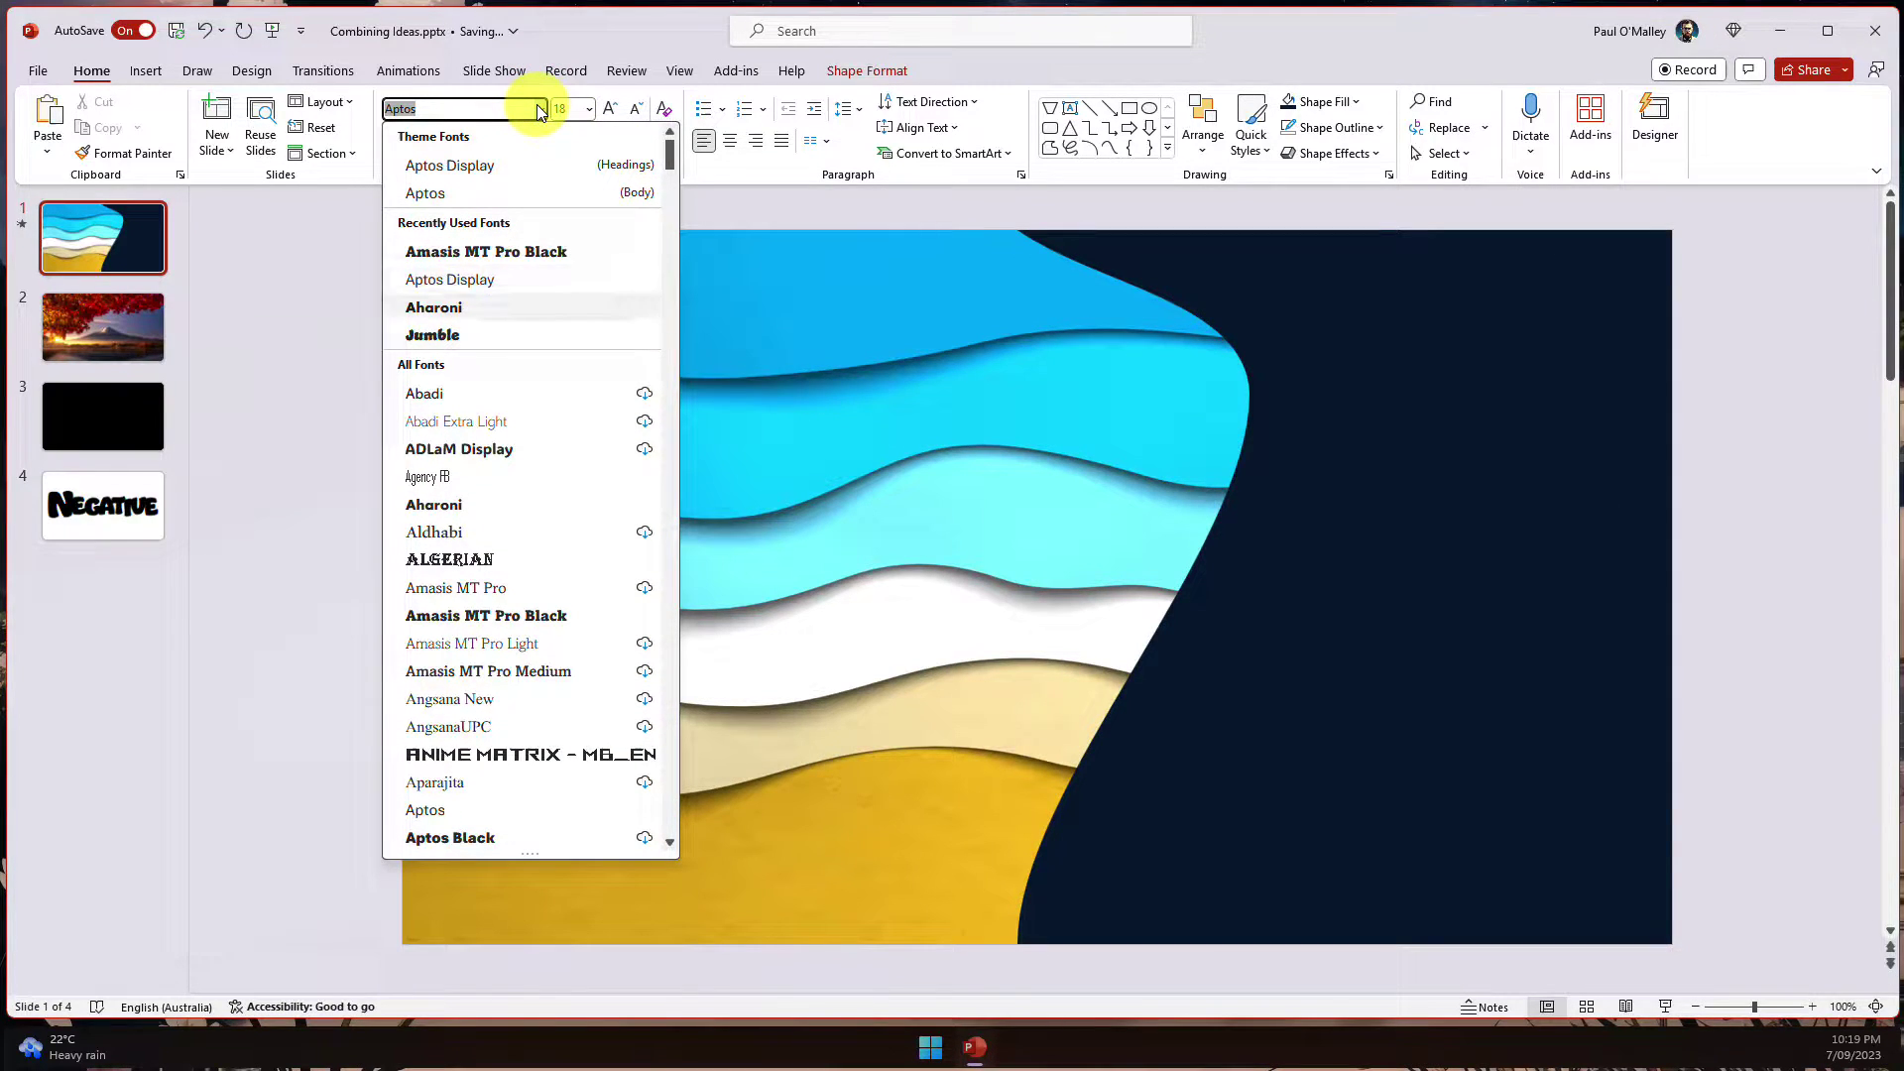
click(441, 251)
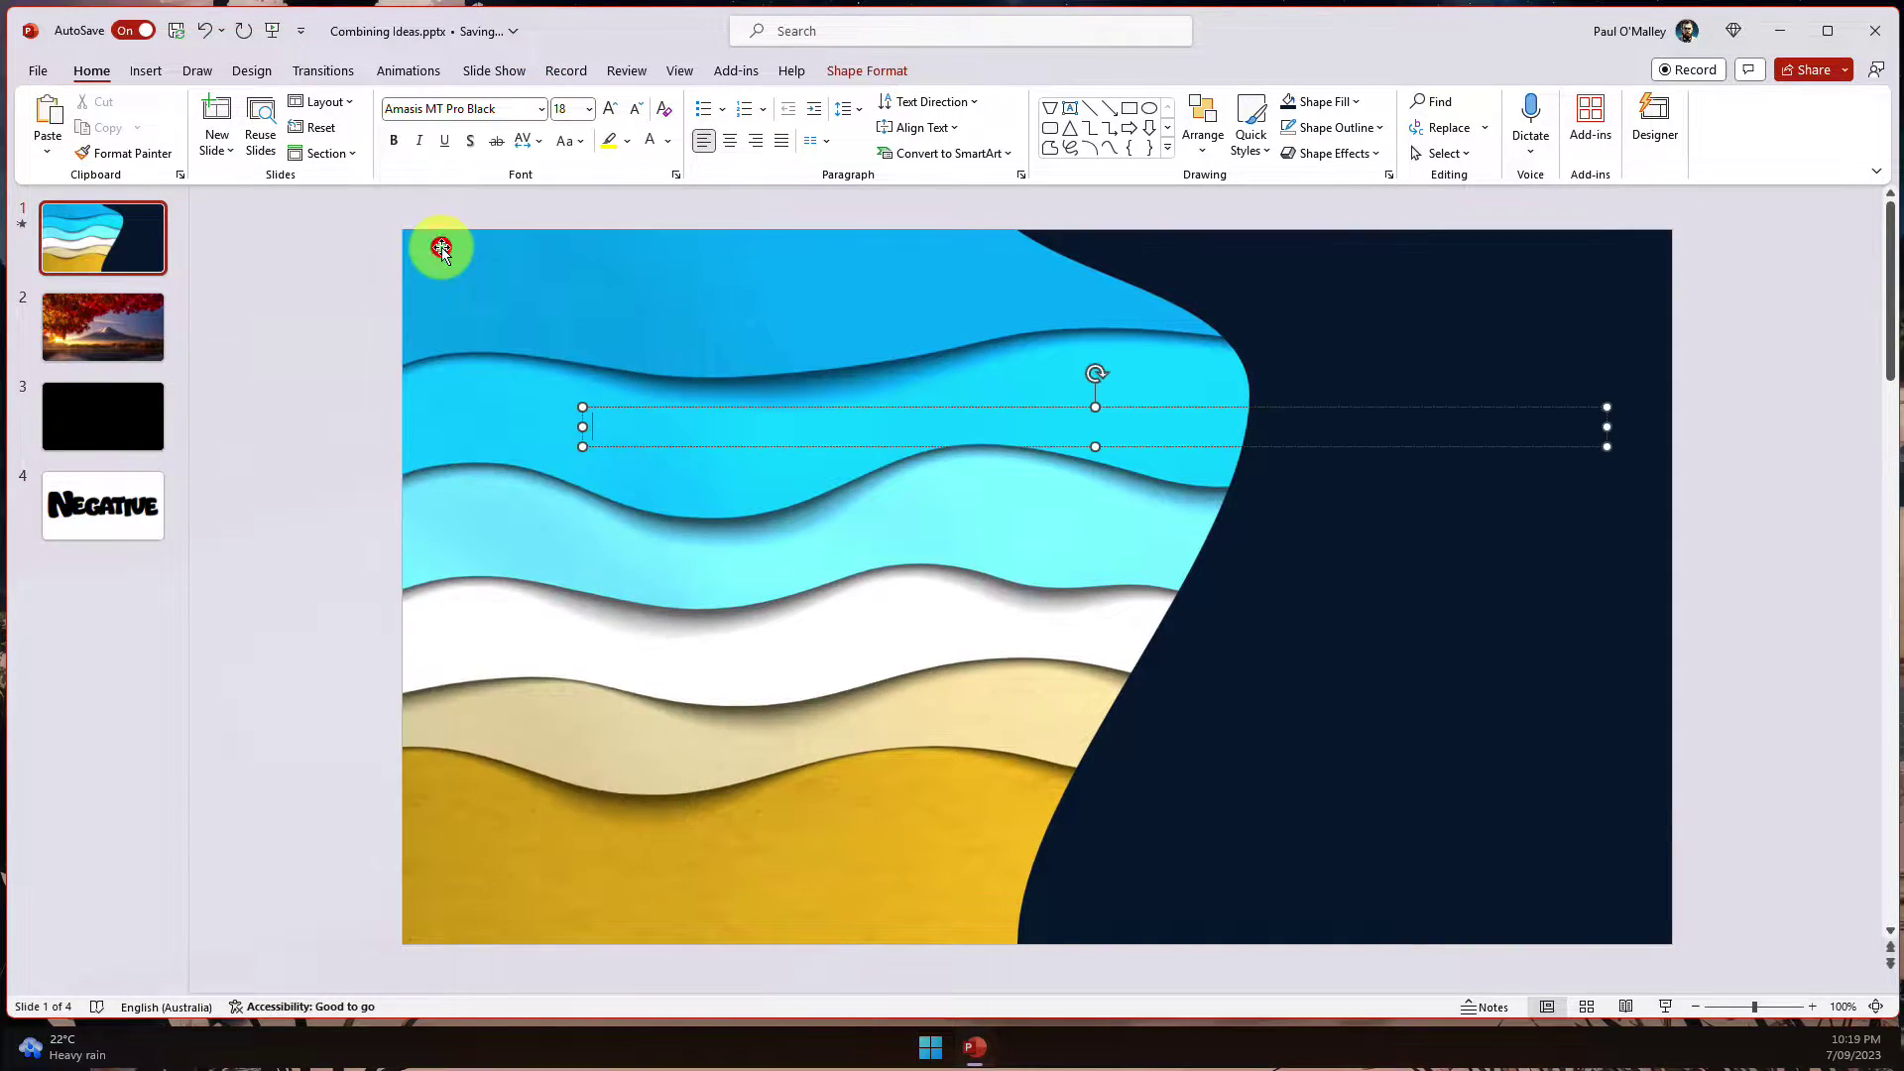
click(580, 110)
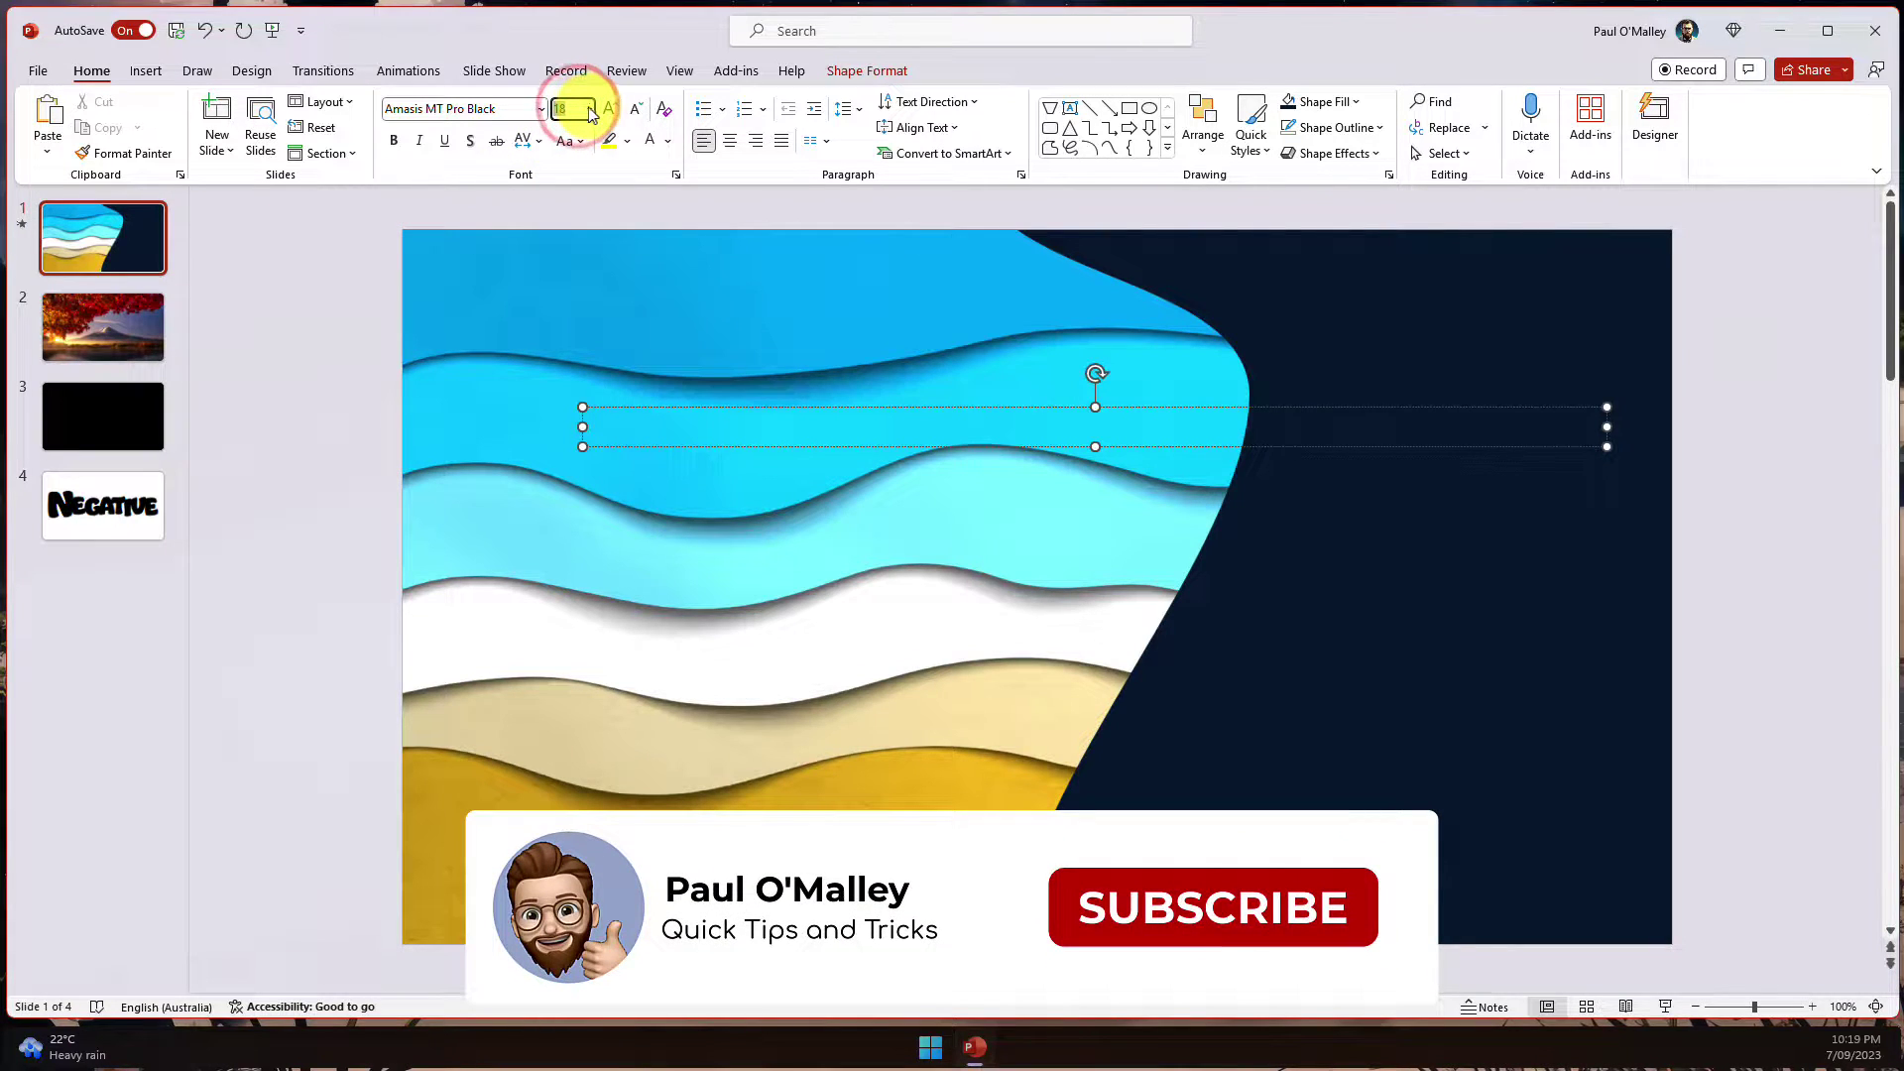
click(590, 109)
click(583, 652)
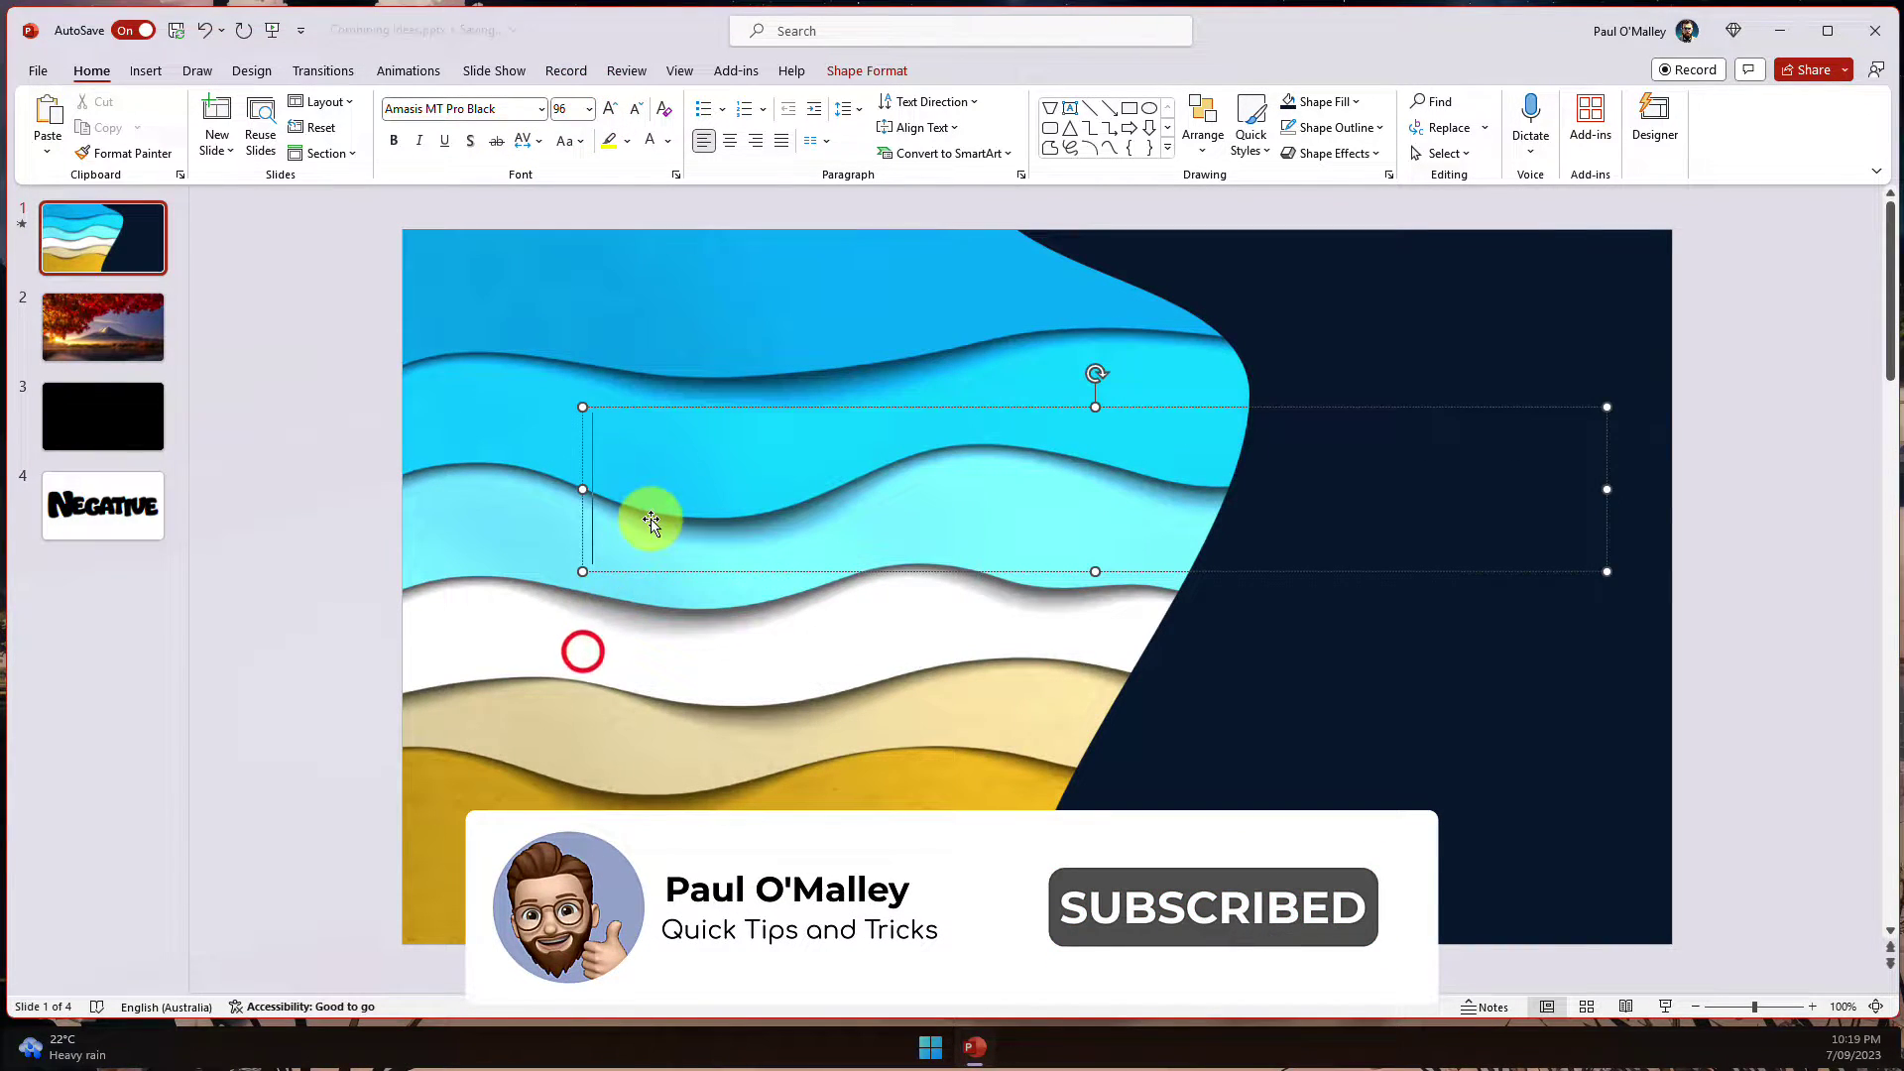
text(BEACH TIME)
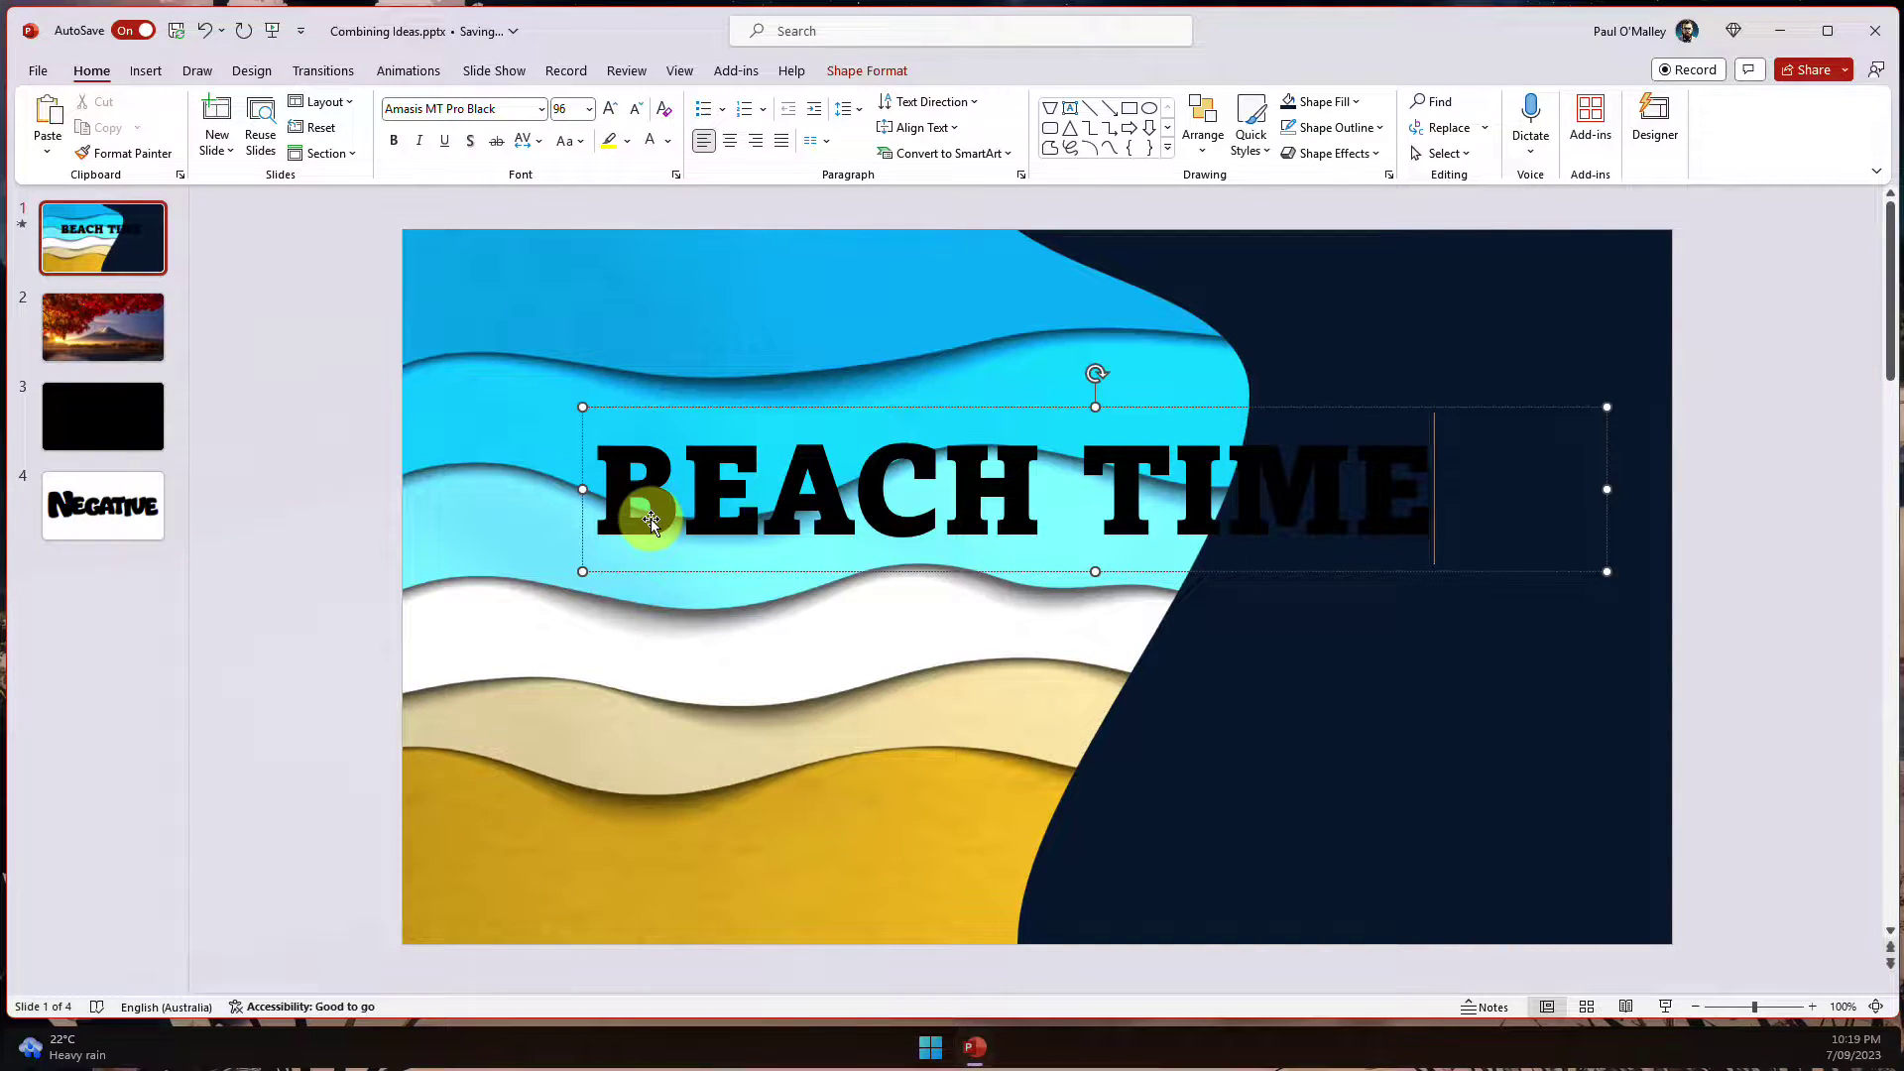
drag(1608, 490, 1458, 488)
drag(1103, 410, 1236, 488)
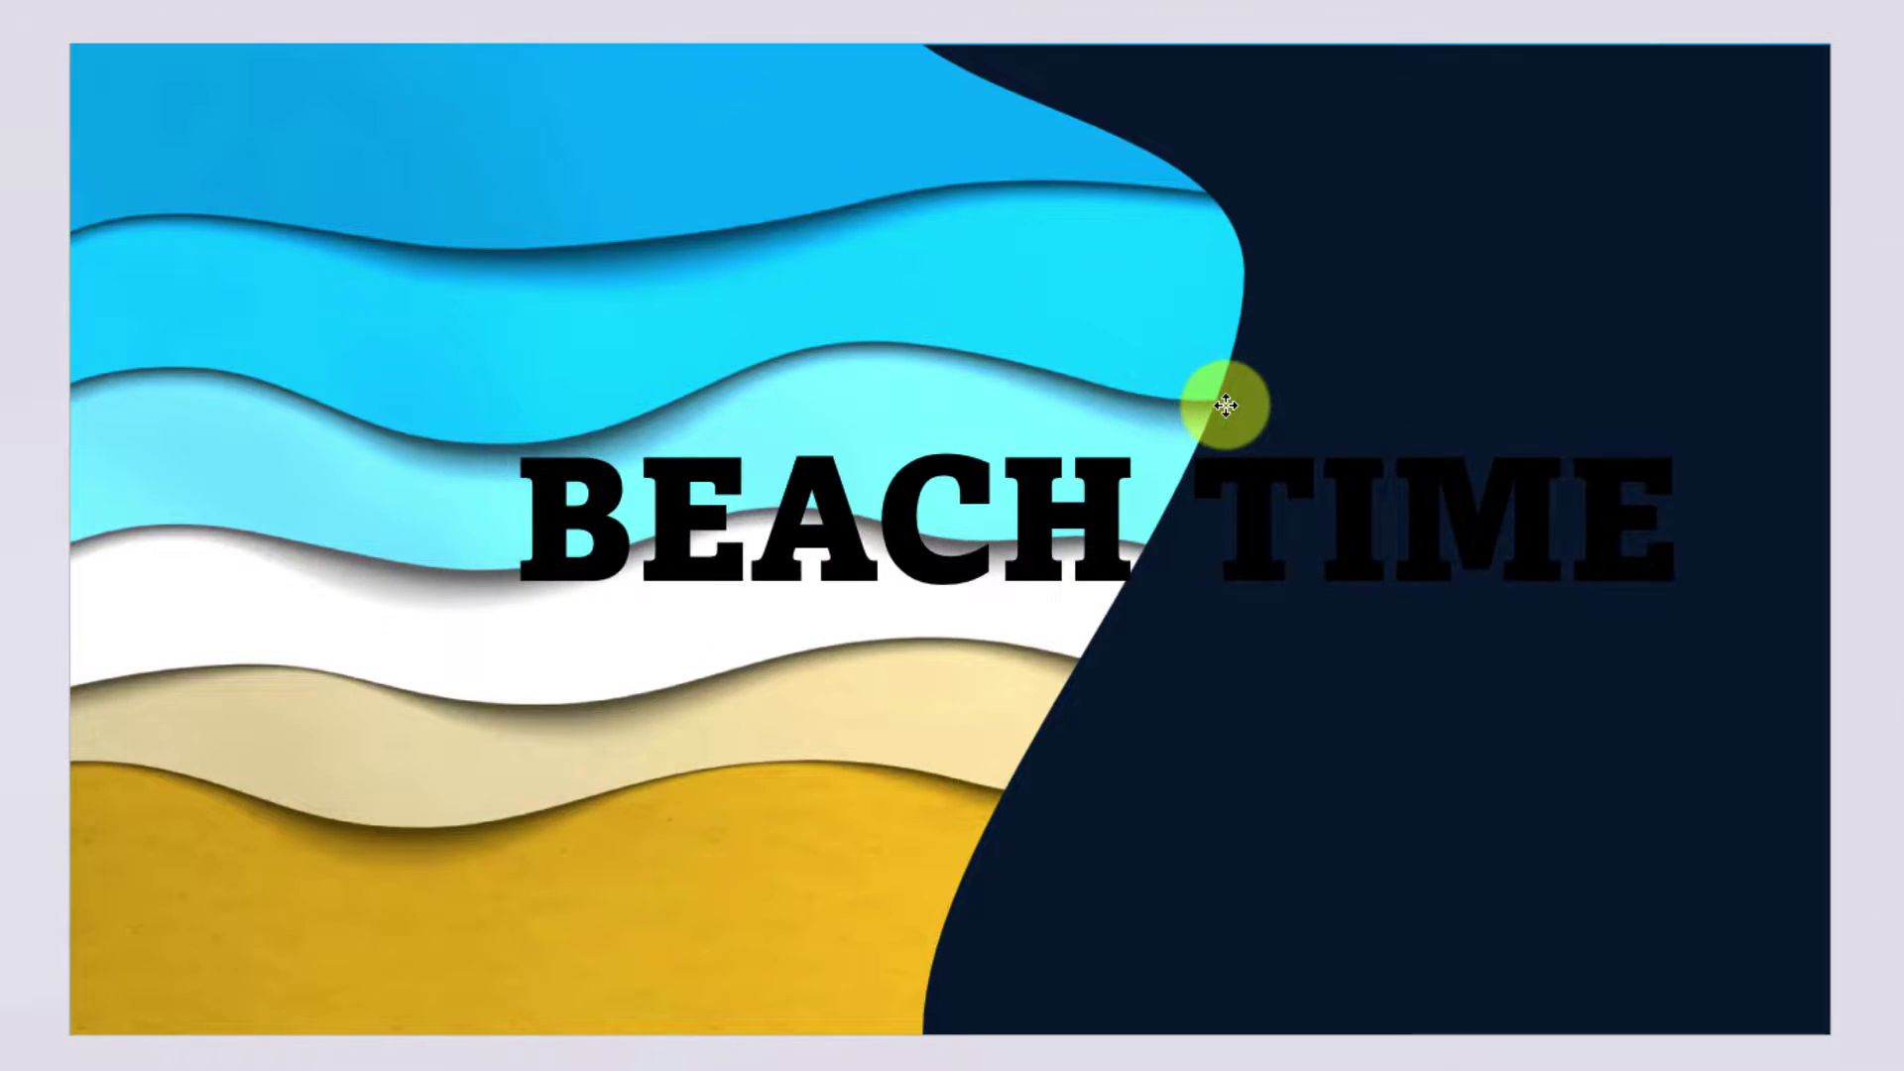
drag(1226, 405, 1255, 398)
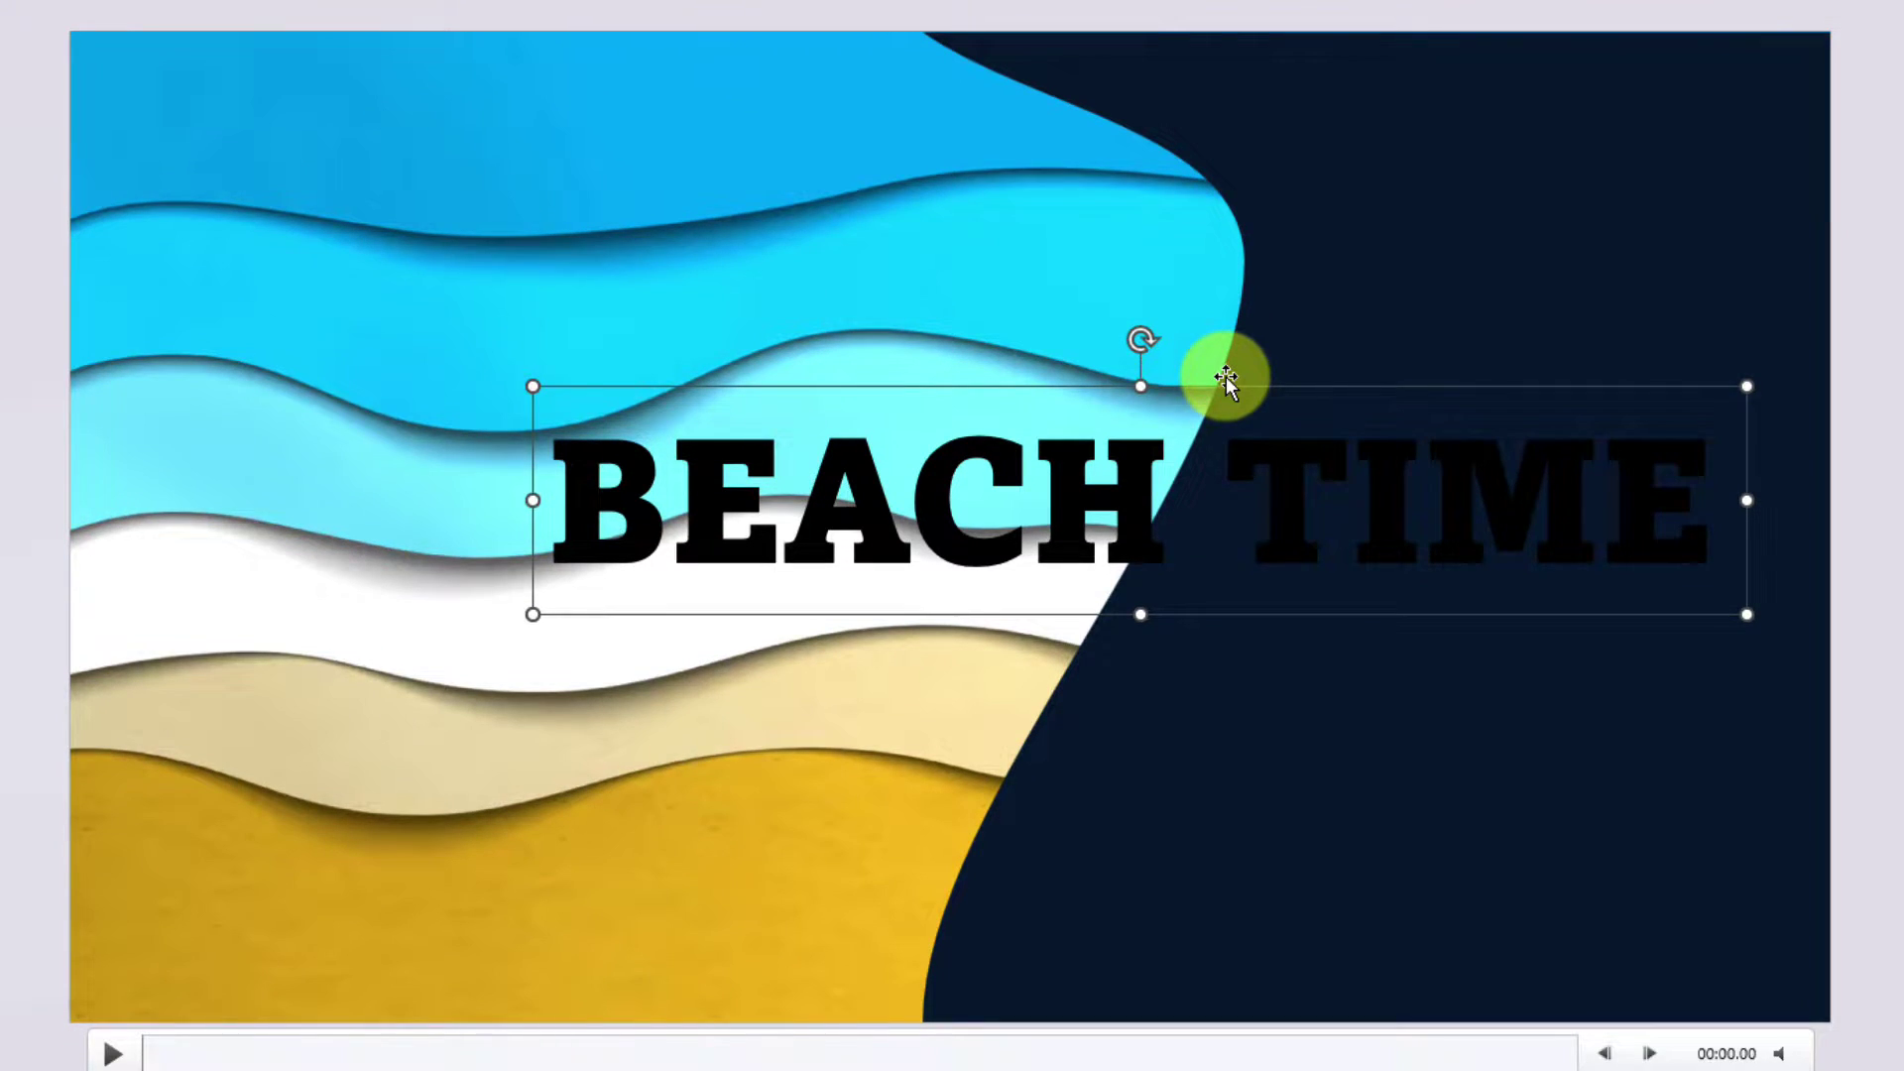
click(8, 436)
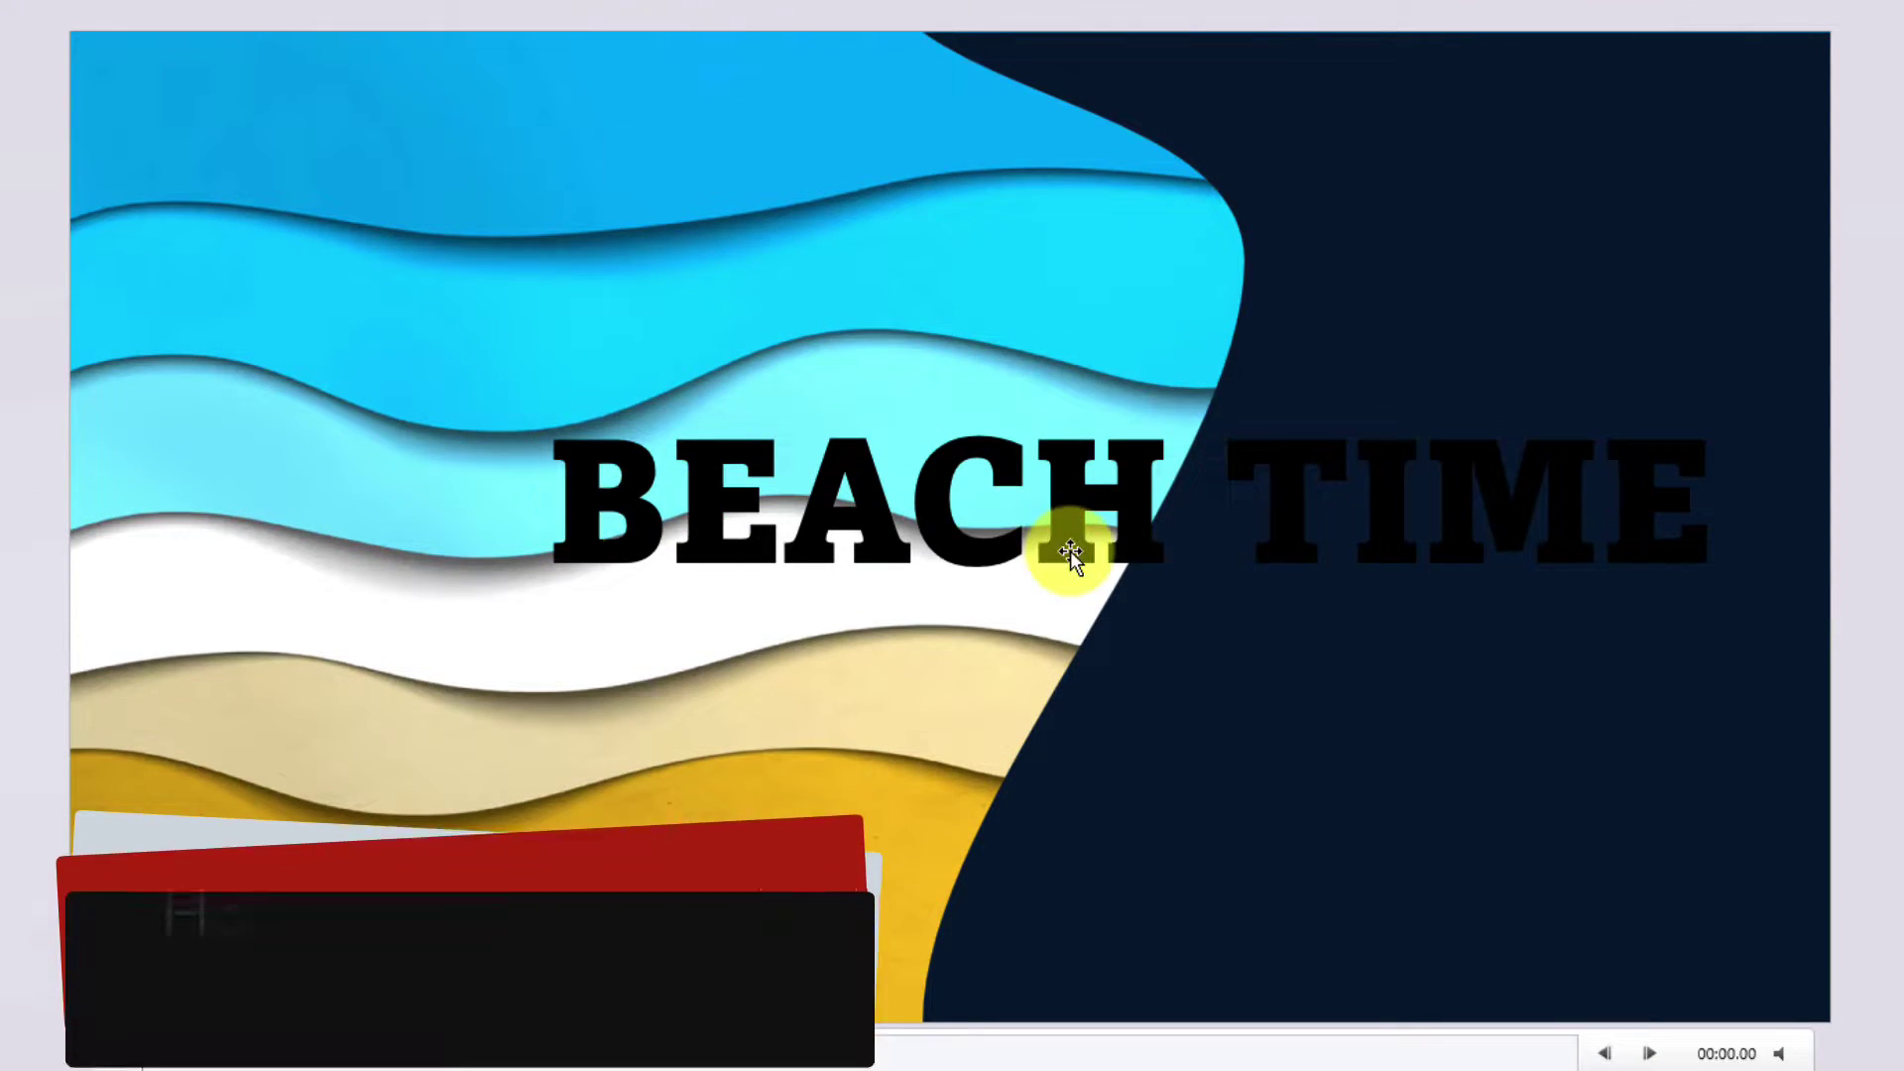
click(1059, 519)
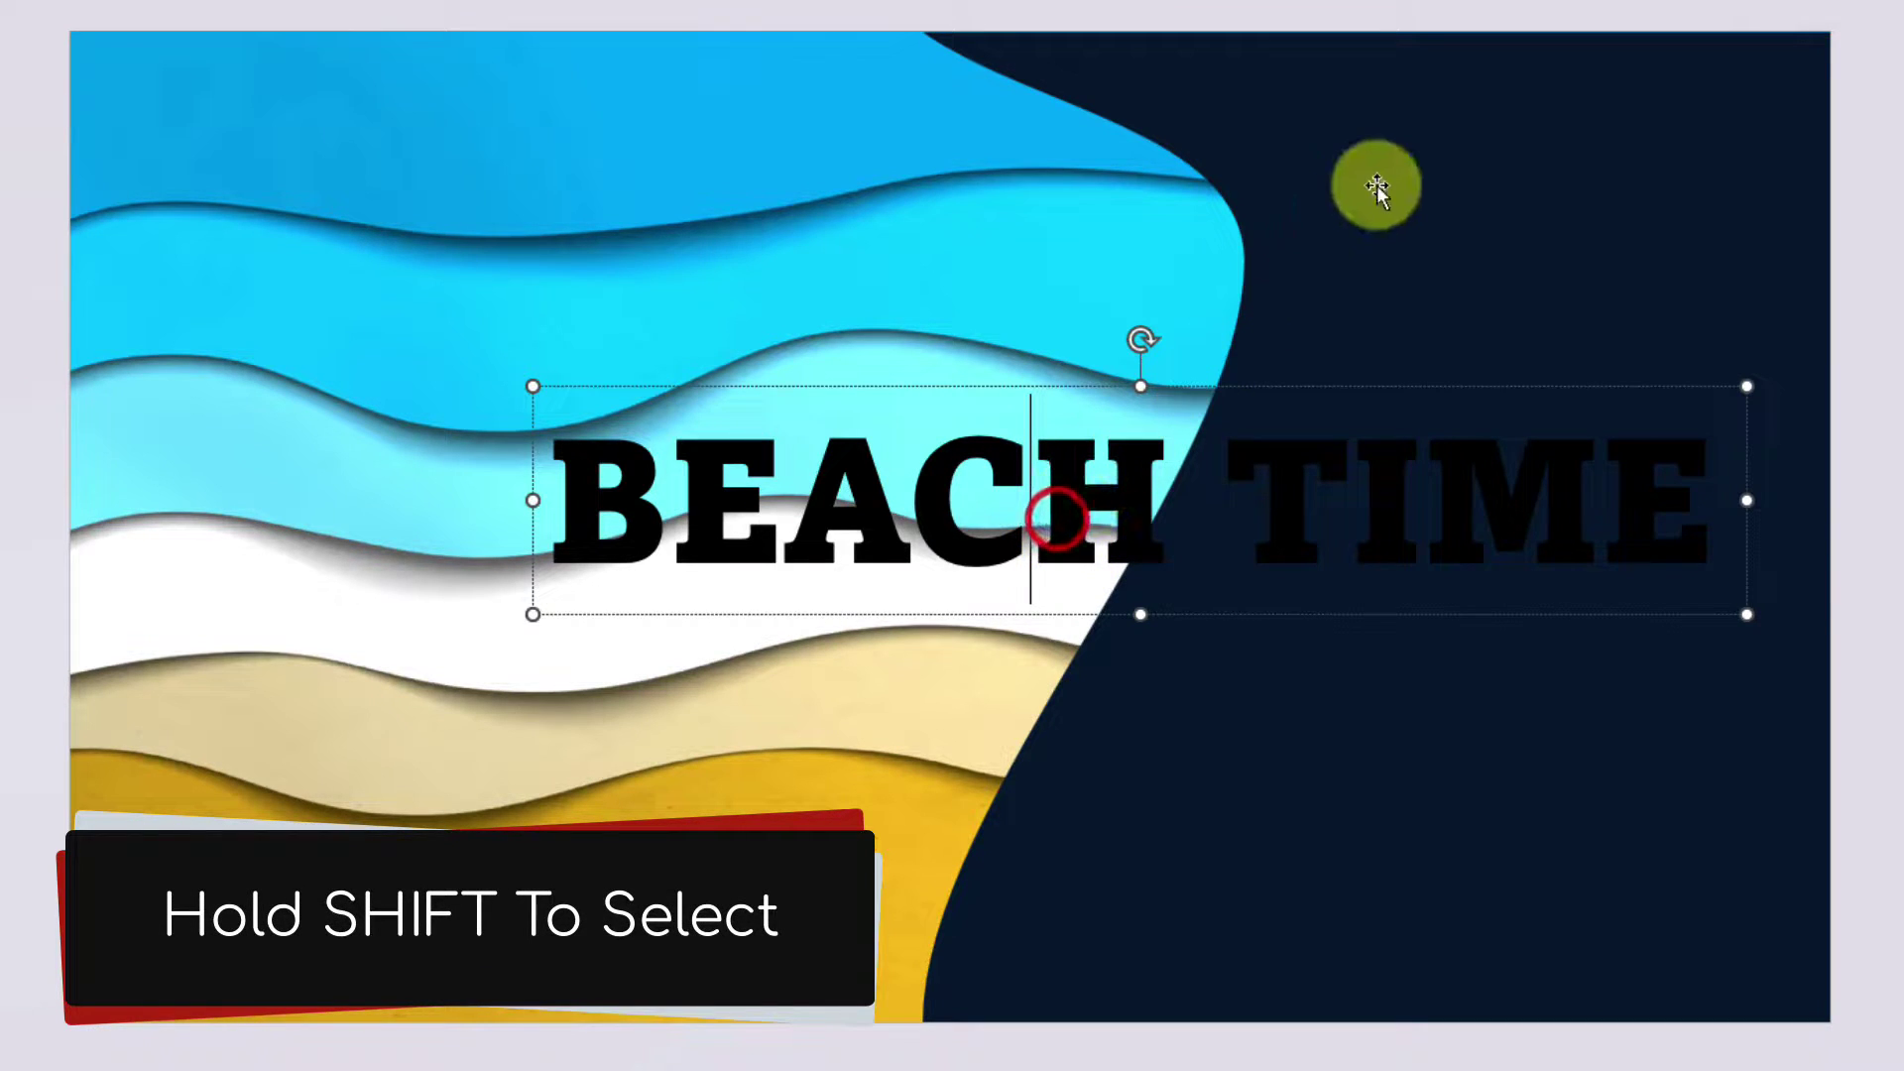
shift+click(1377, 184)
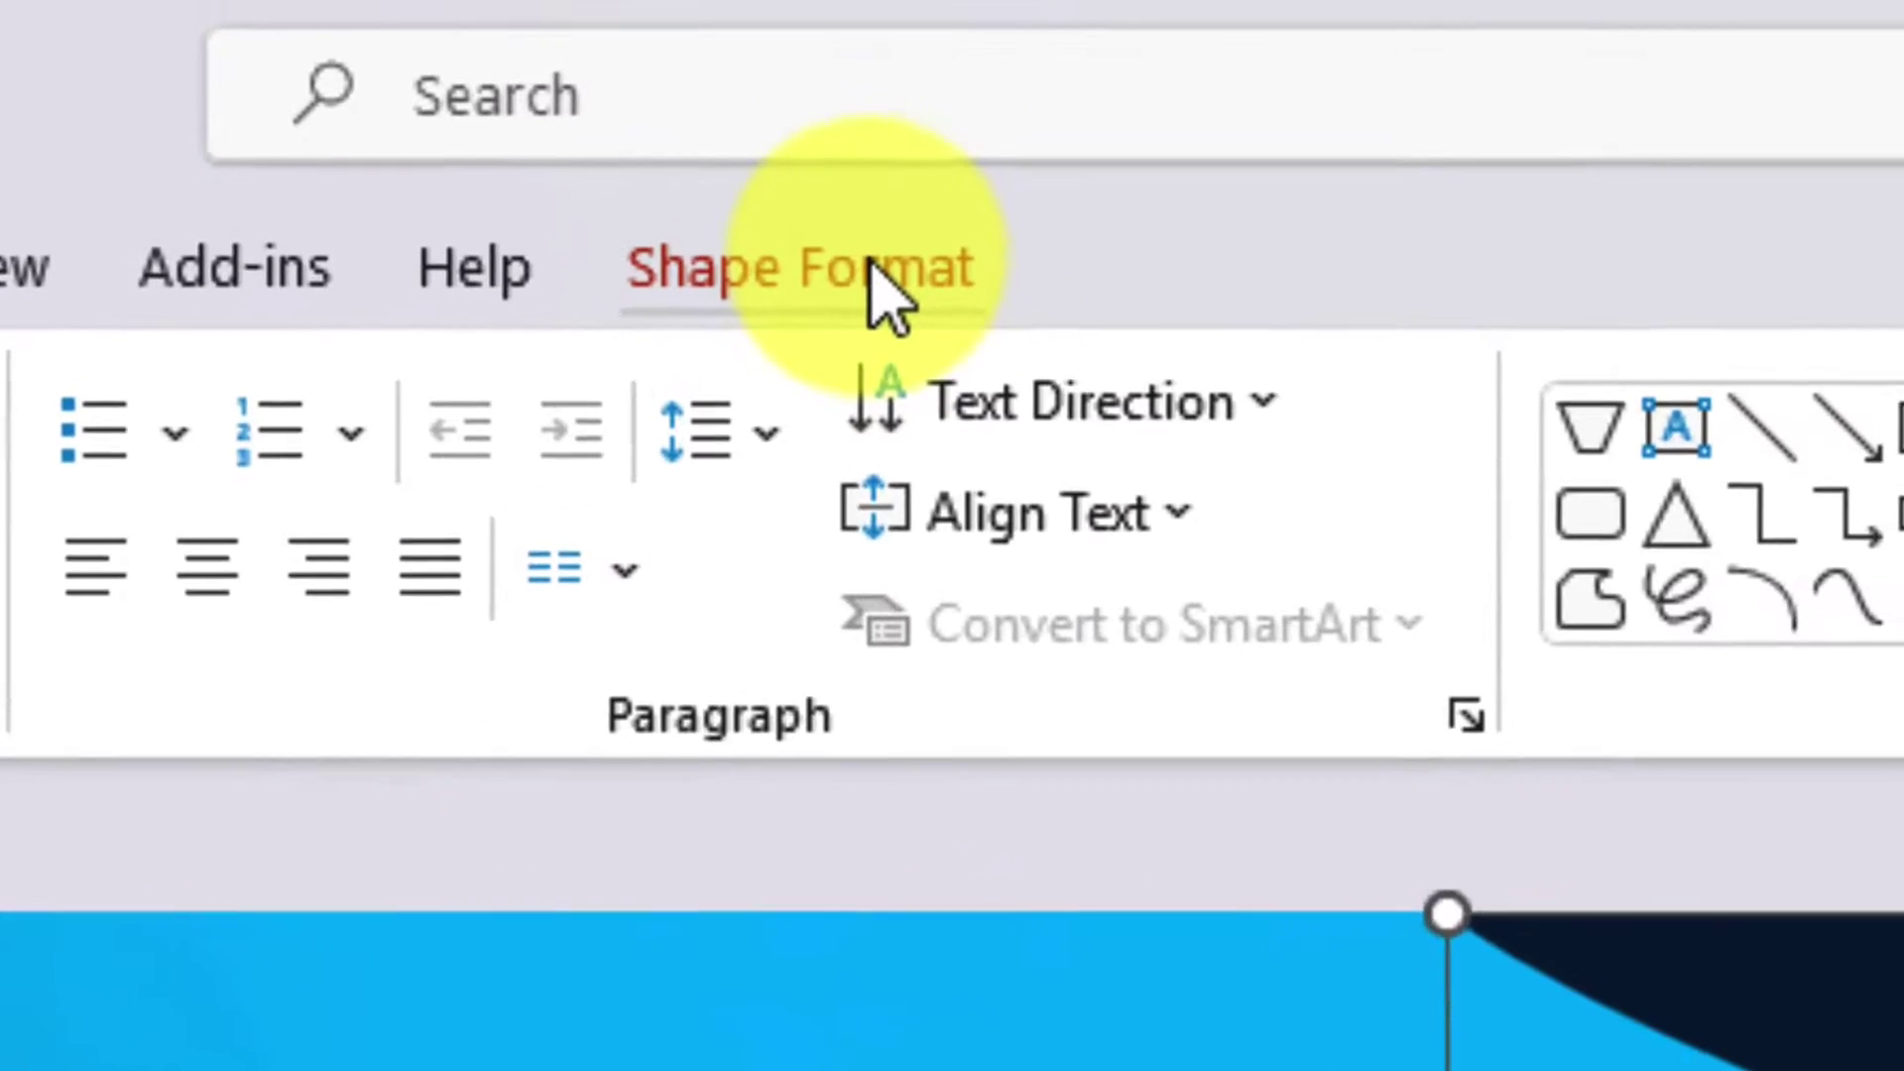
click(654, 0)
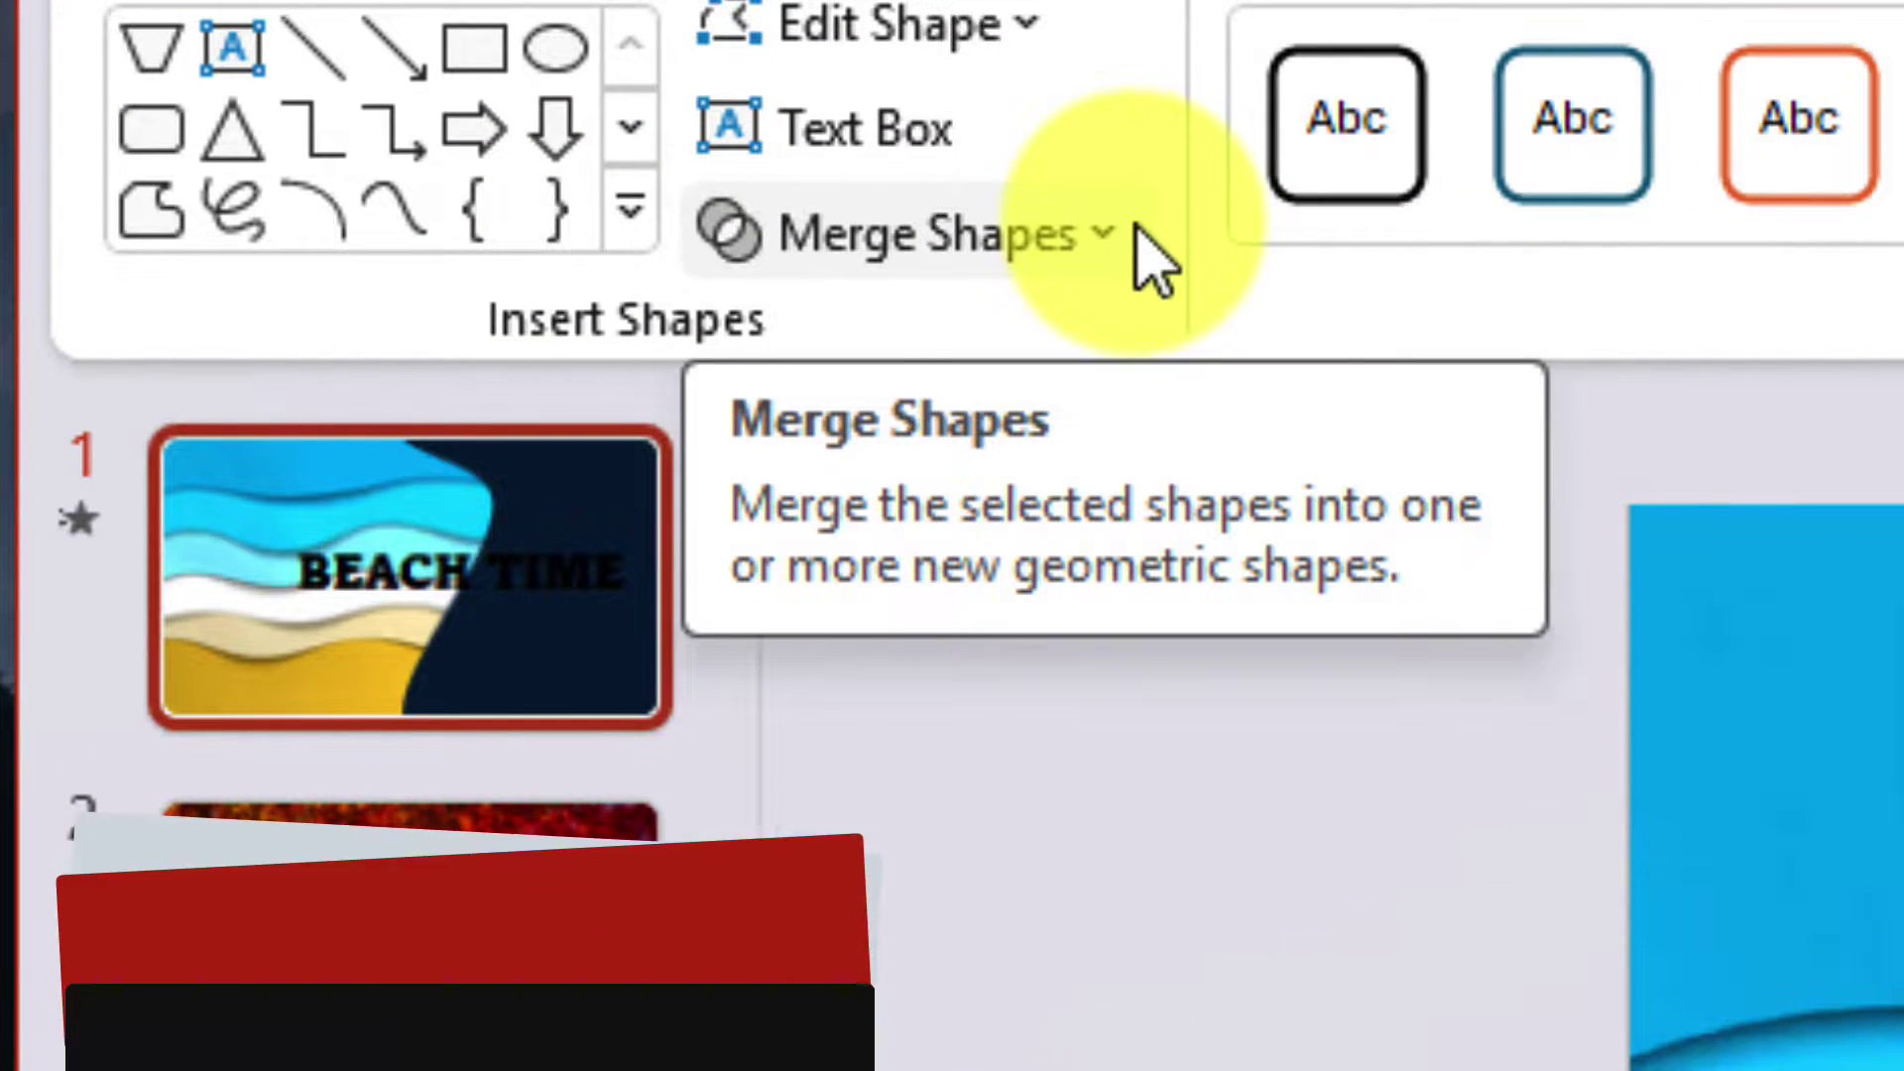
click(1153, 256)
key(Down)
key(Down)
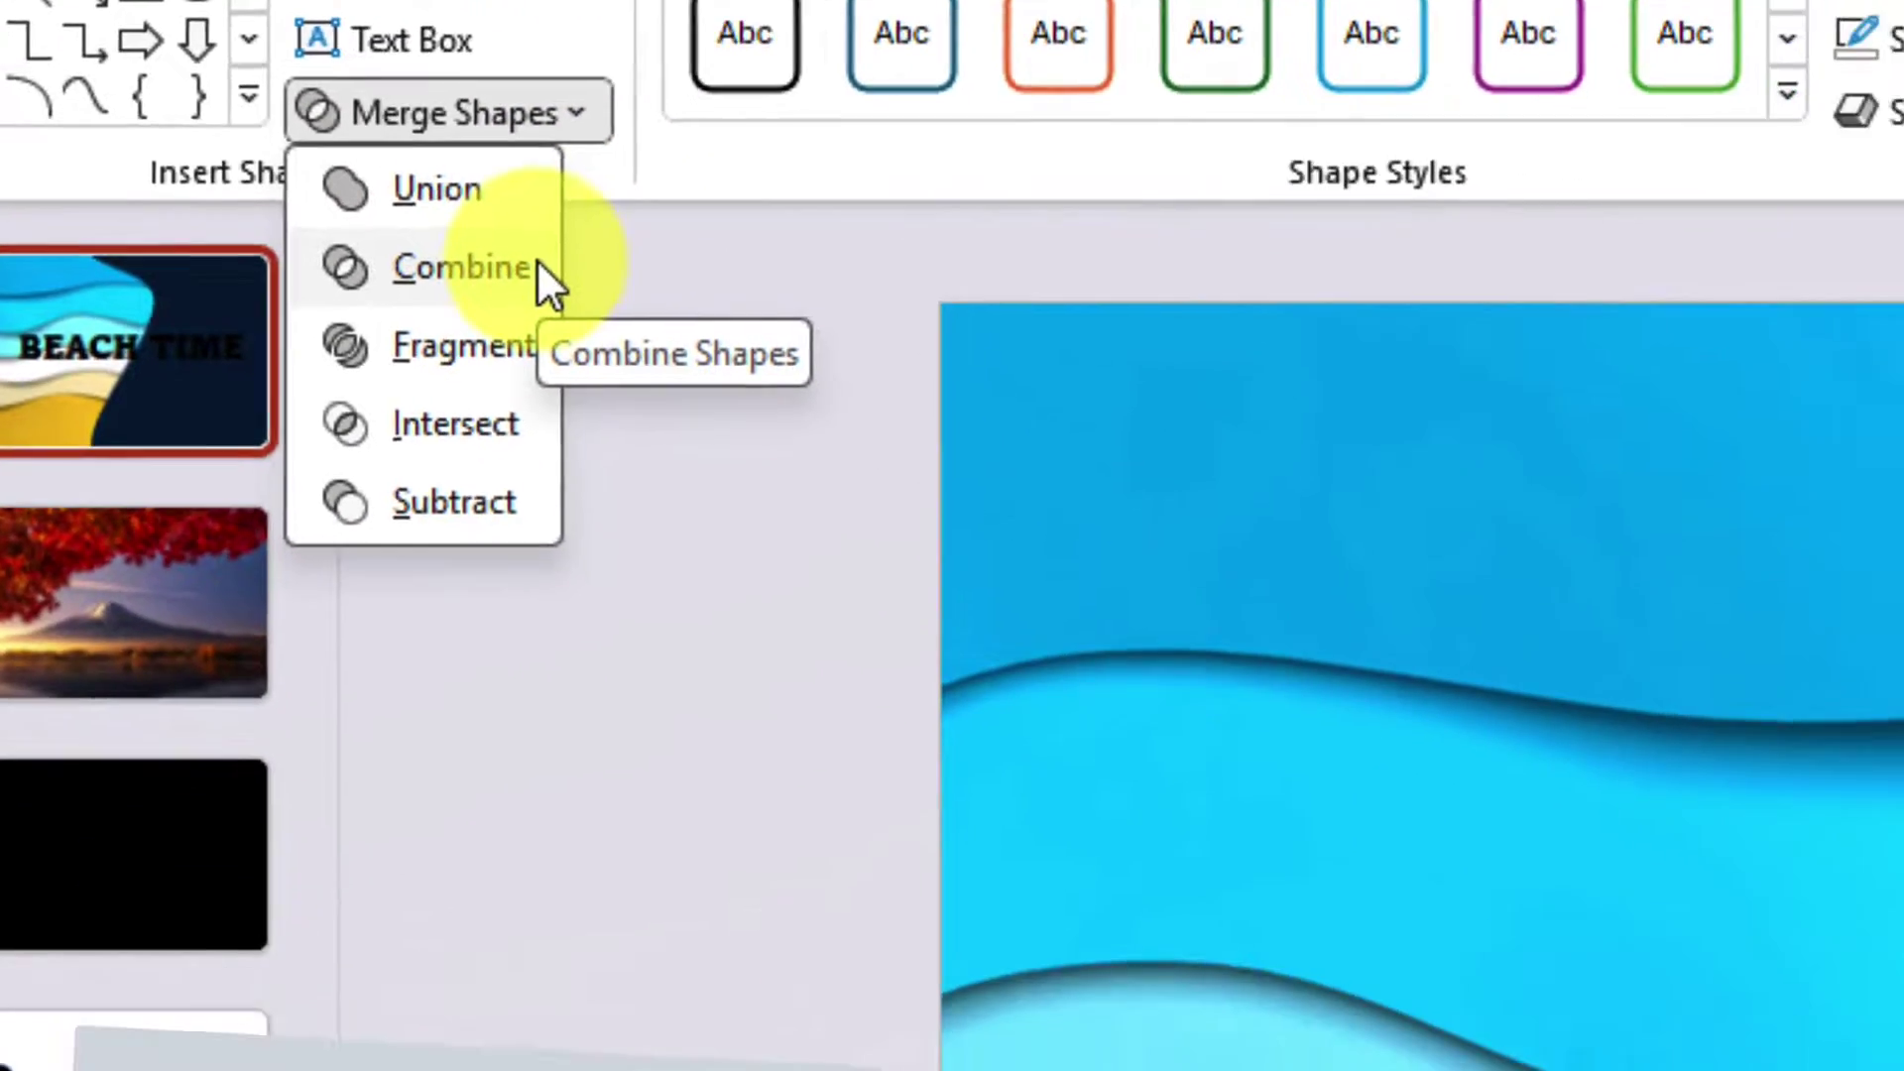
click(937, 456)
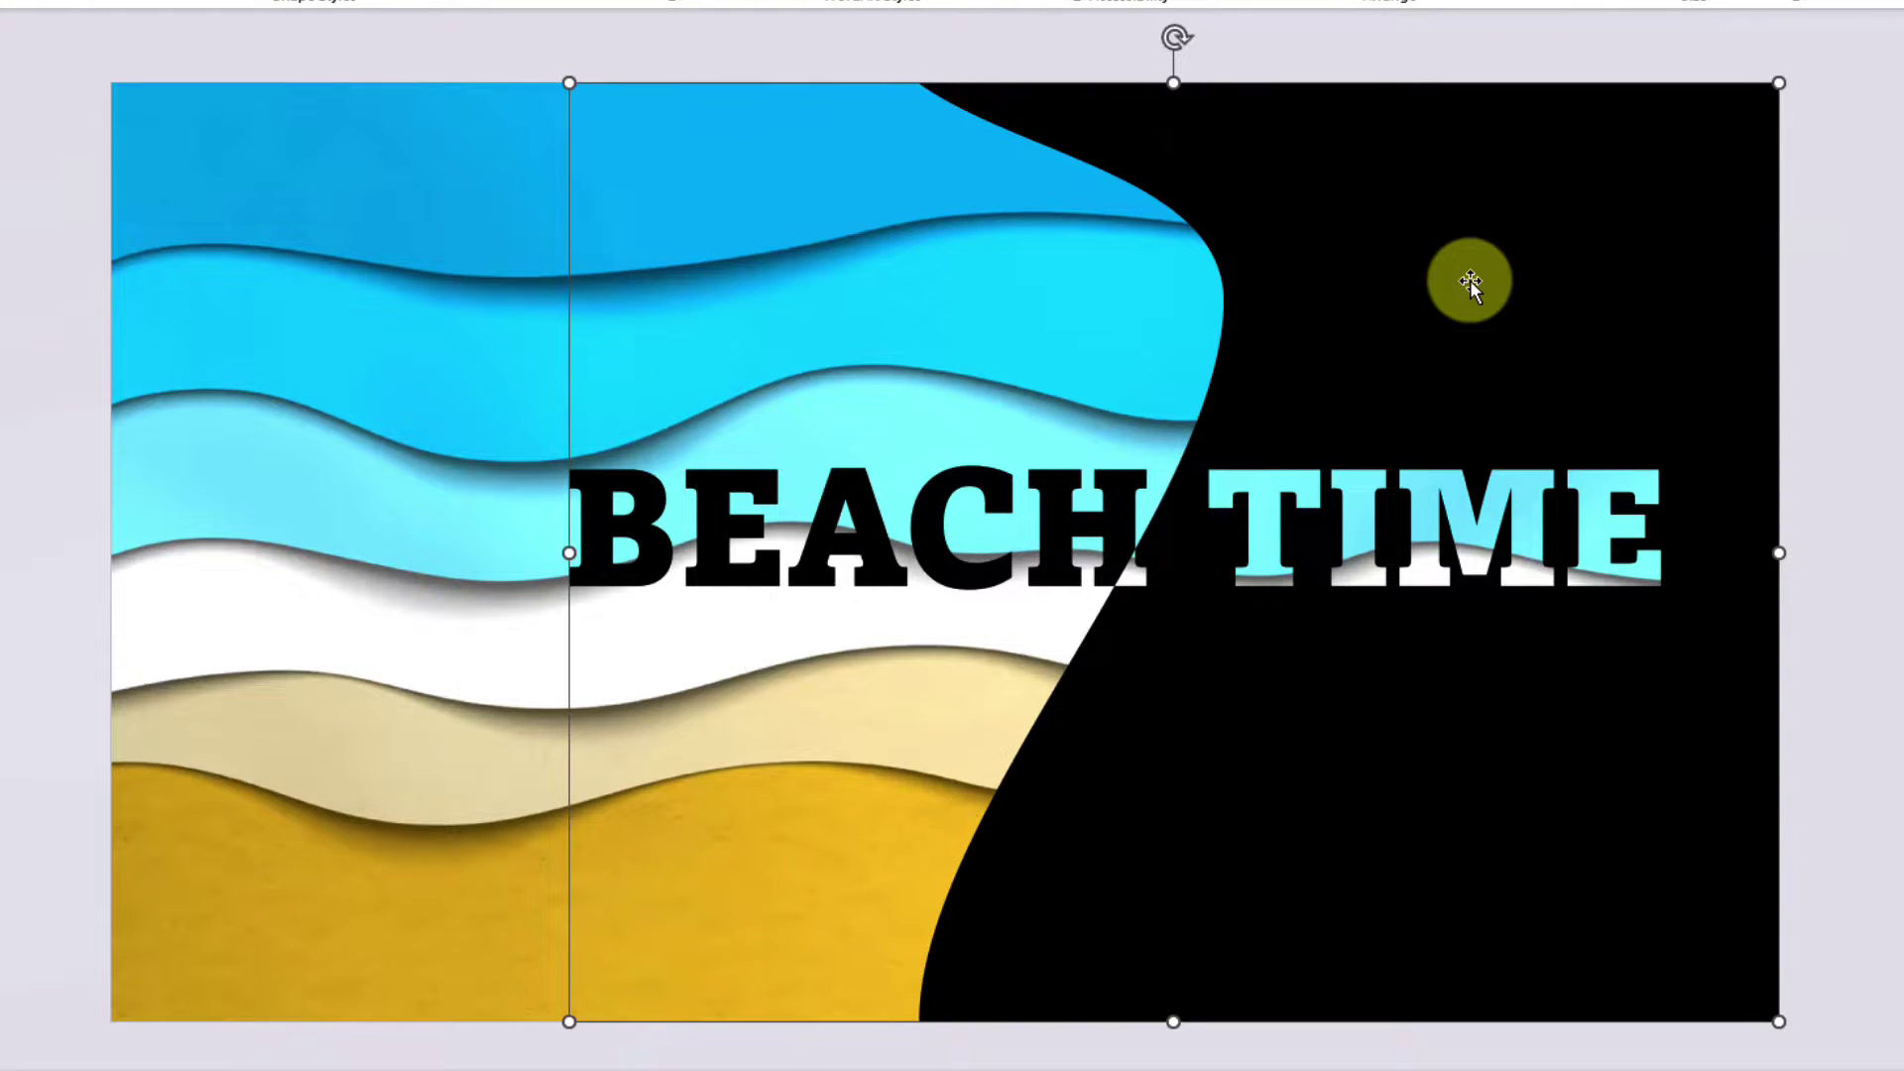
mouse_move(559, 448)
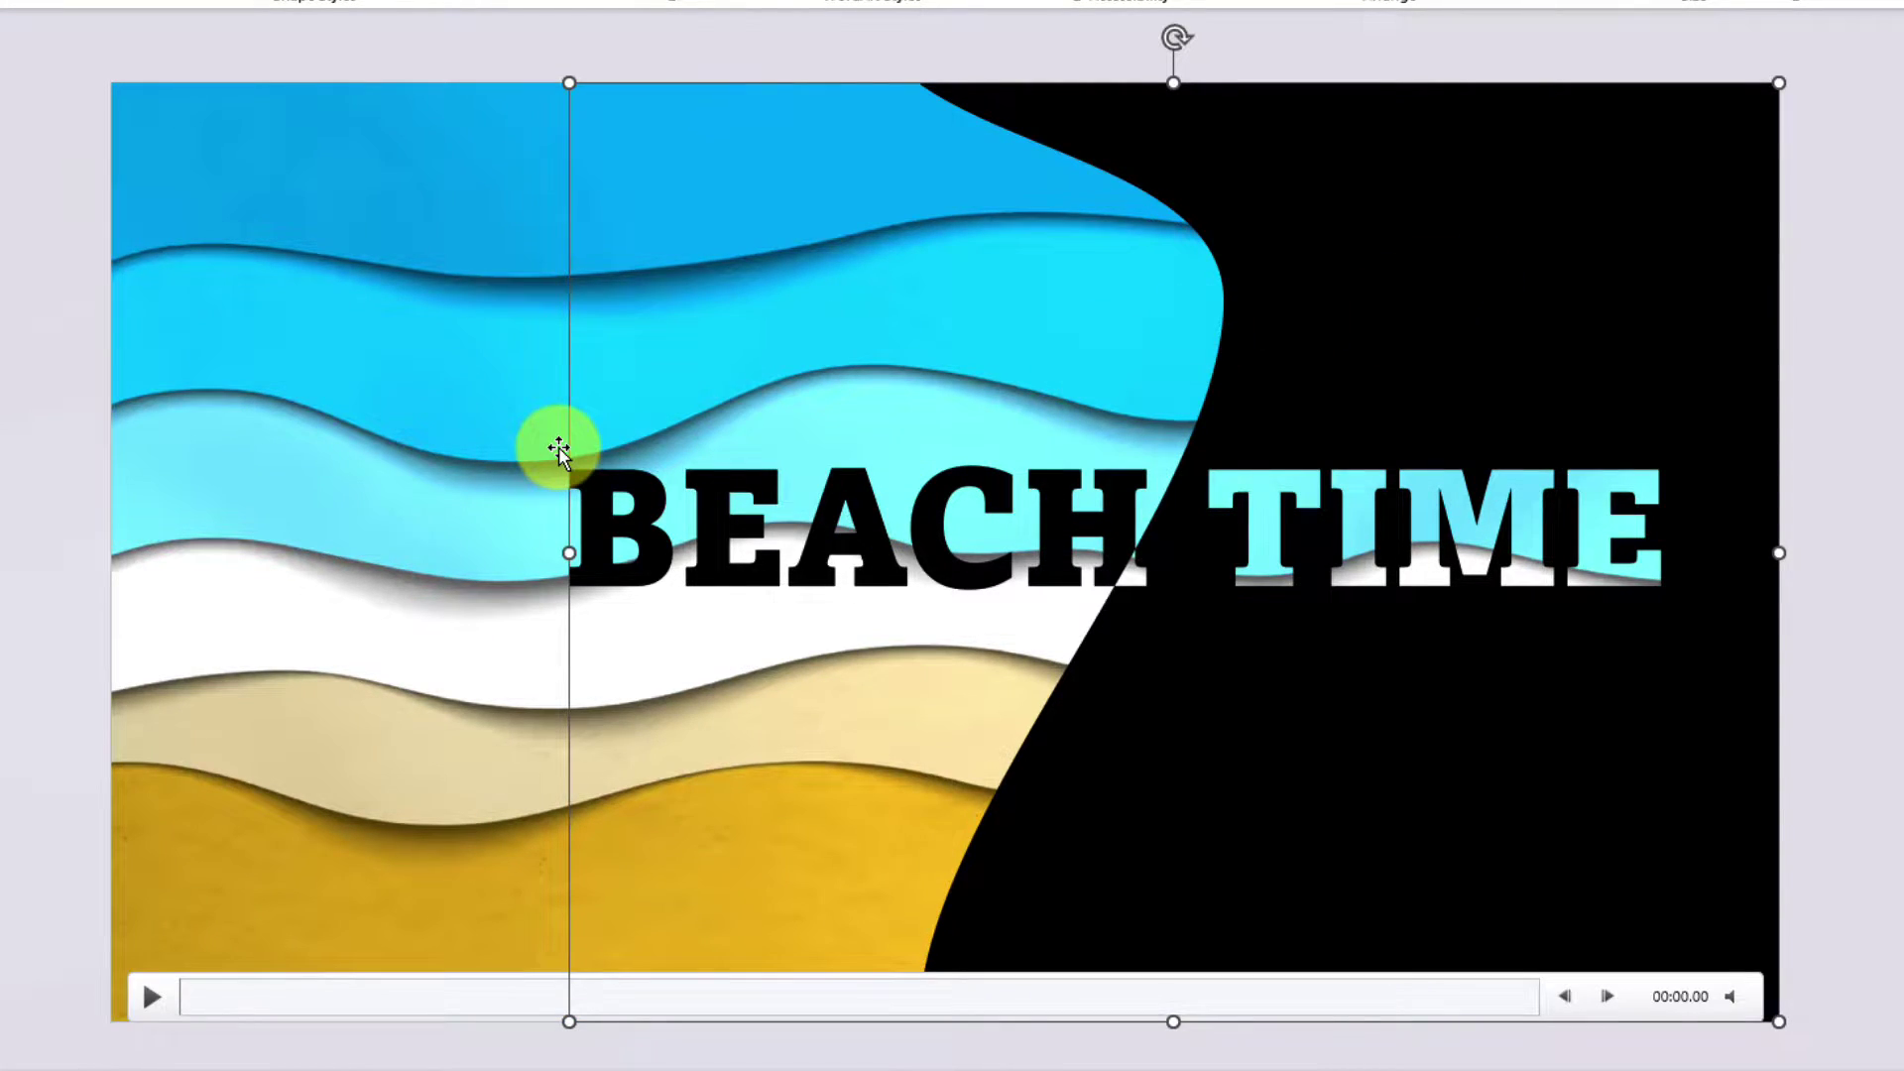
key(ctrl+z)
click(18, 362)
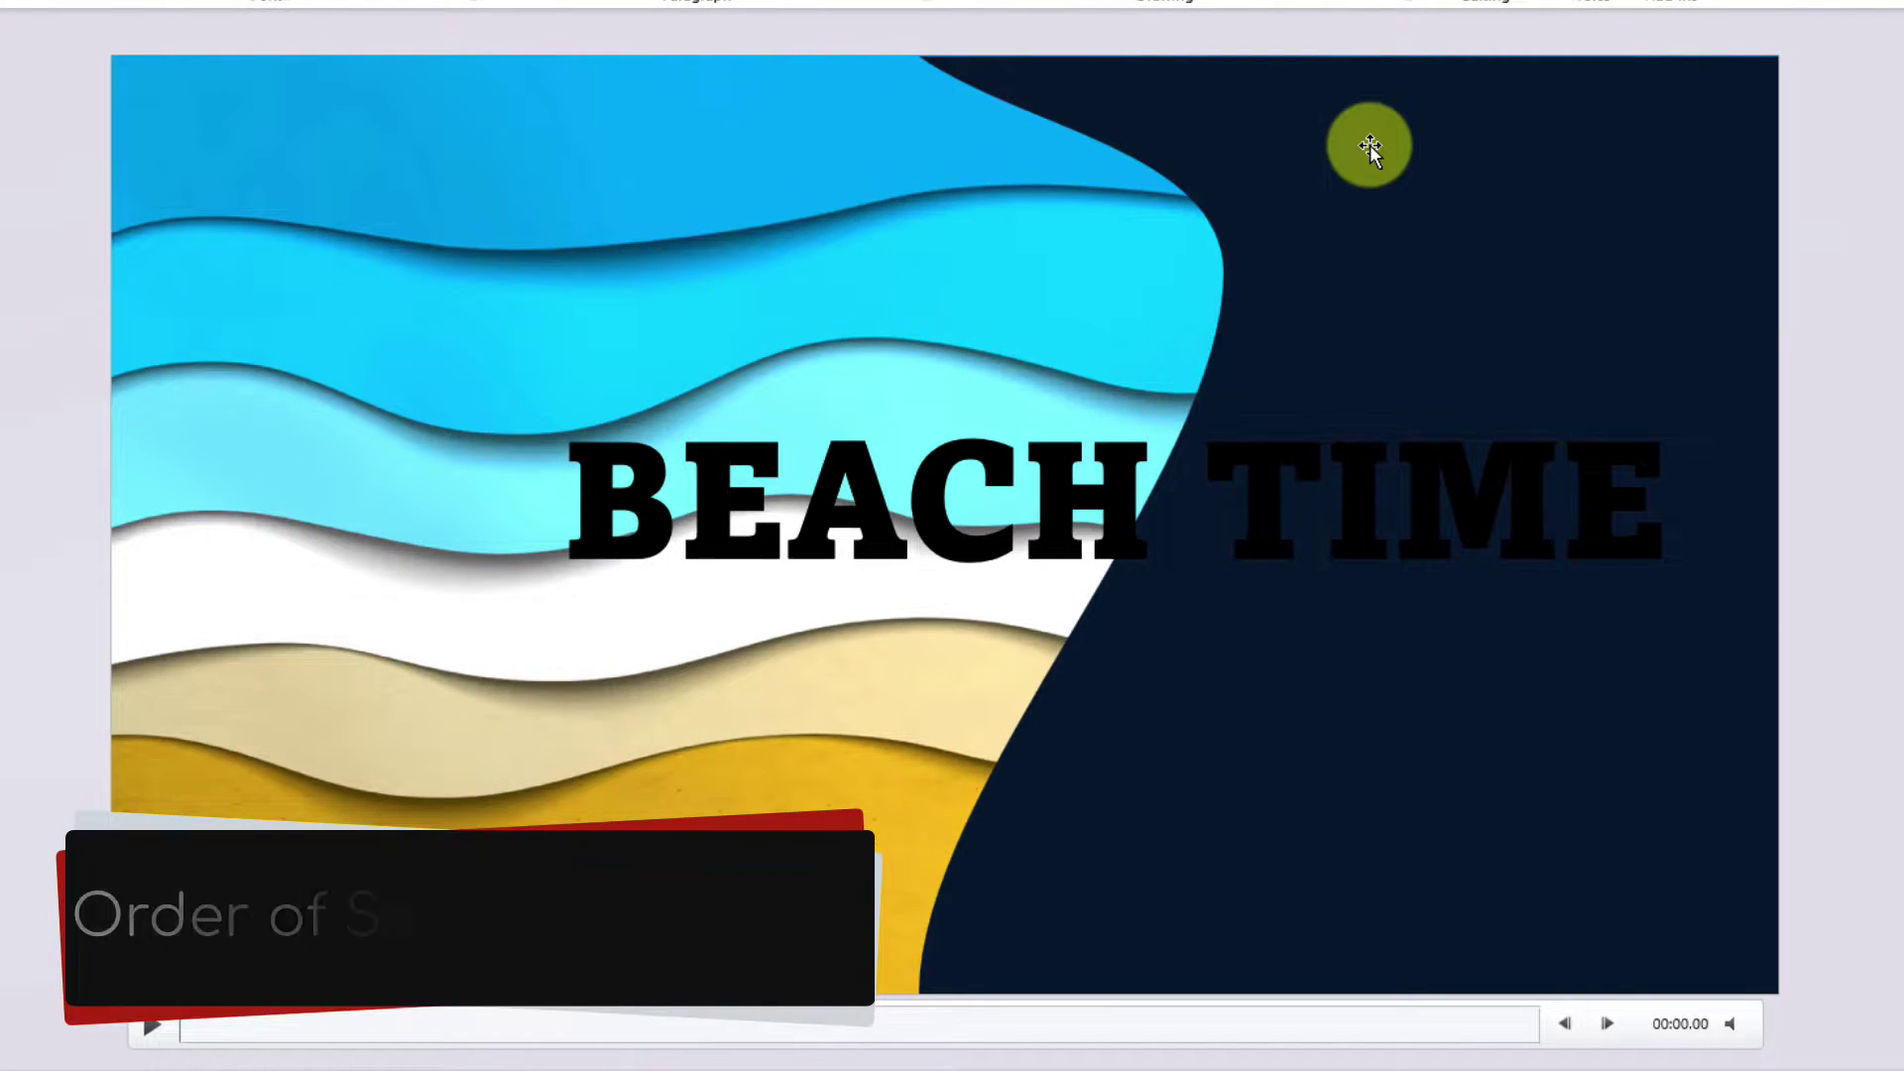
- Combine the navy shape with the BEACH TIME text to cut the letters out
click(1370, 146)
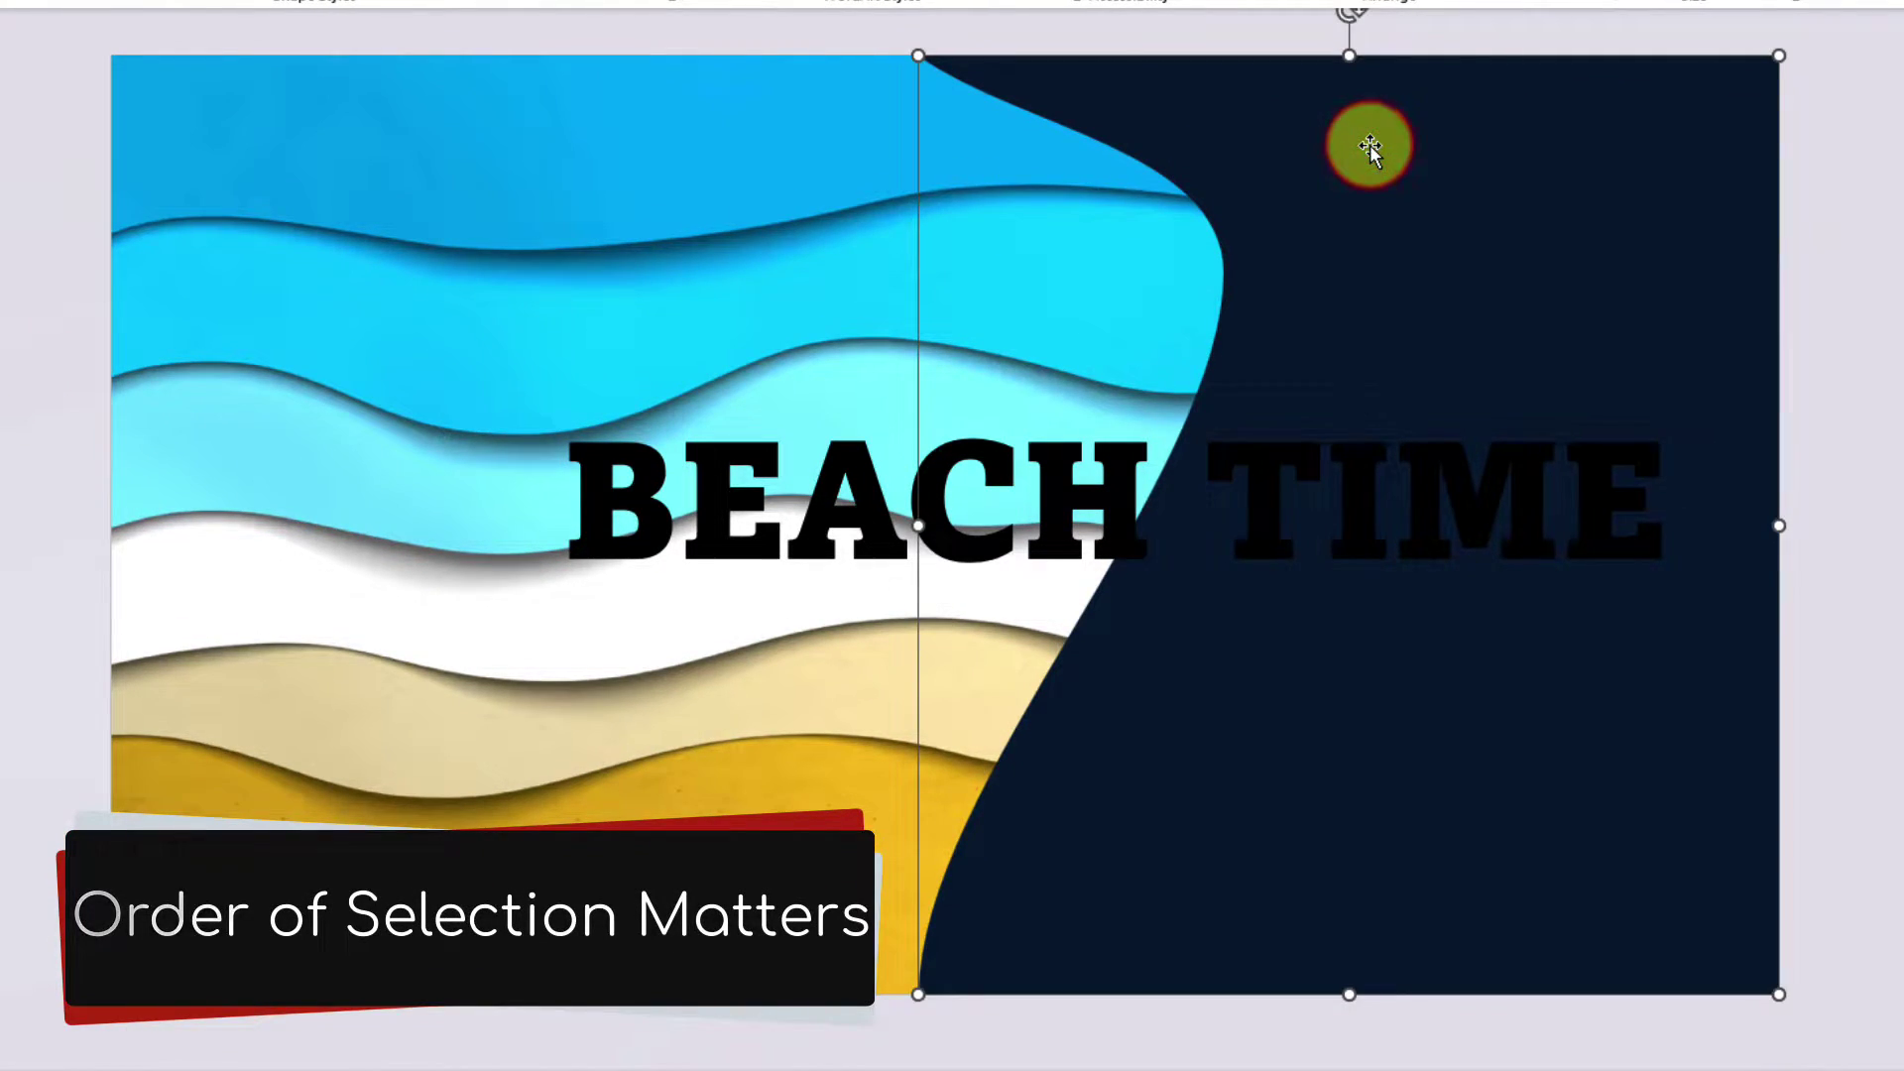
shift+click(833, 474)
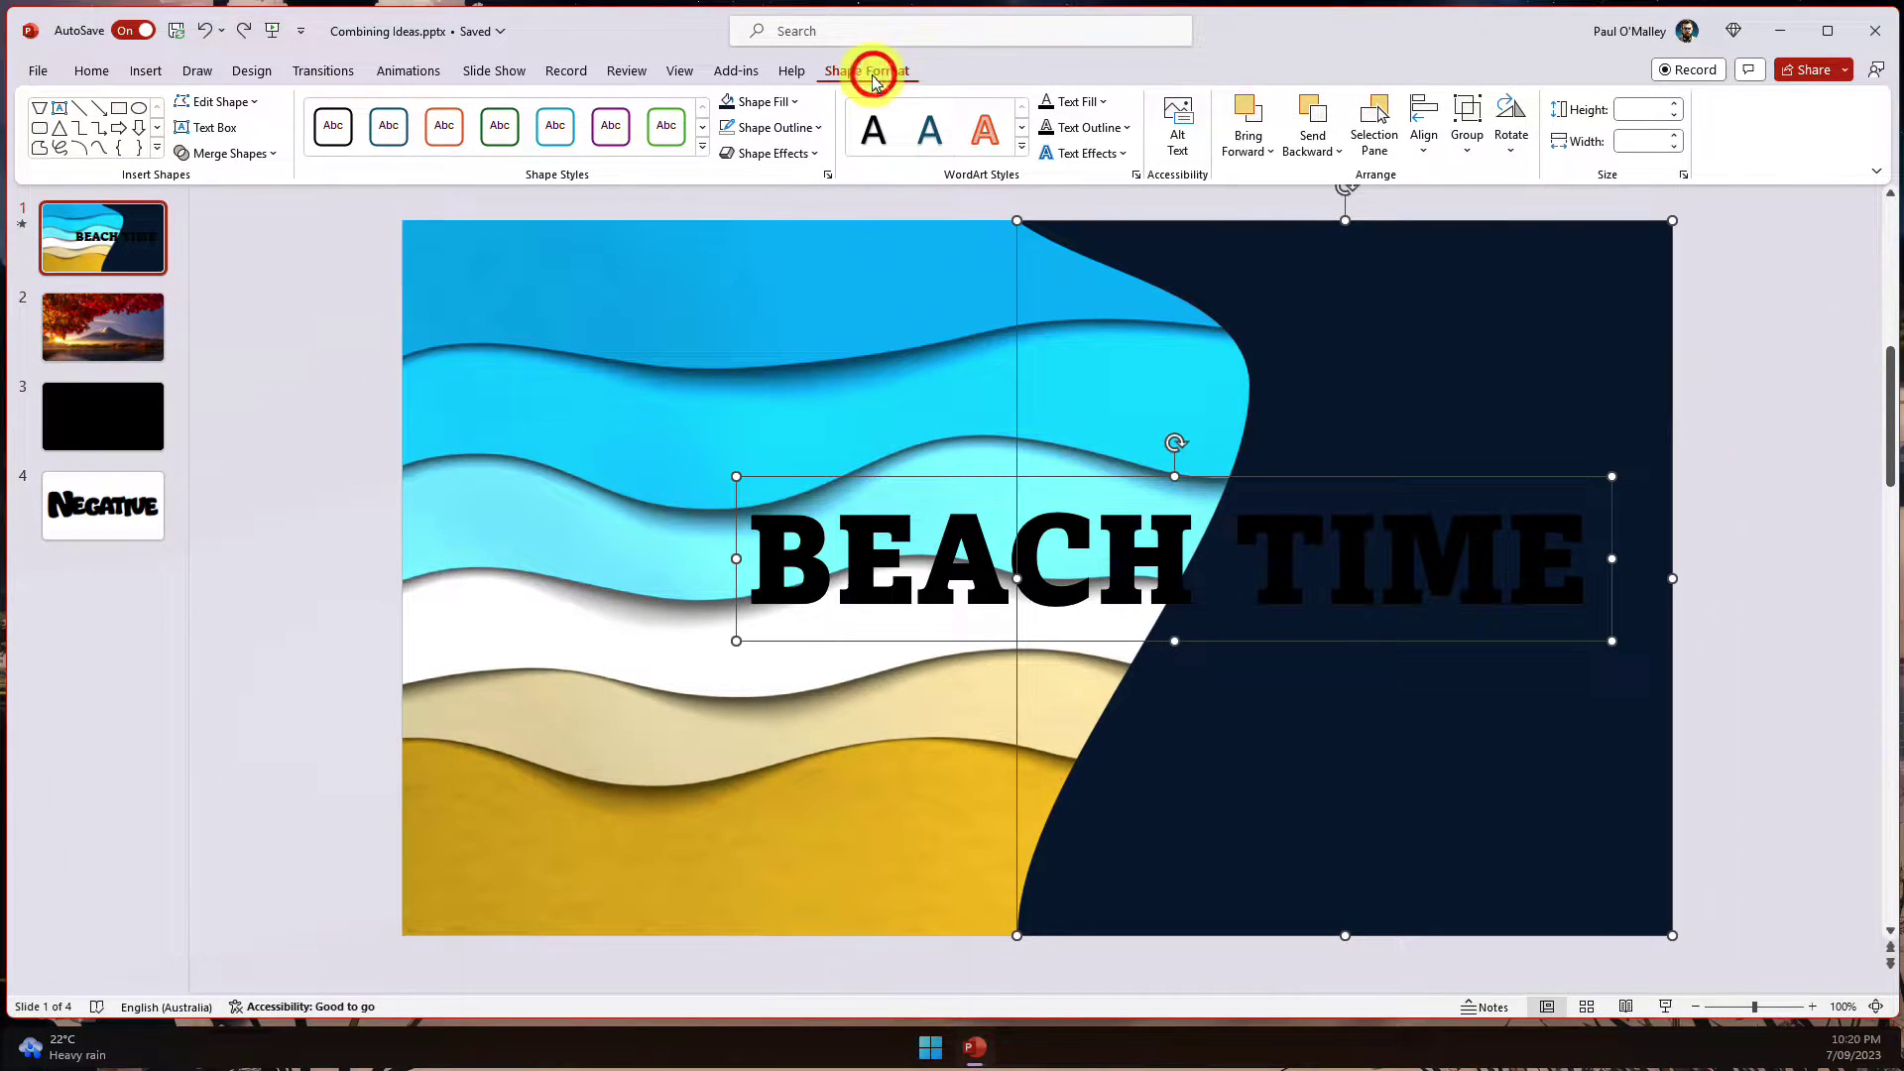
click(274, 155)
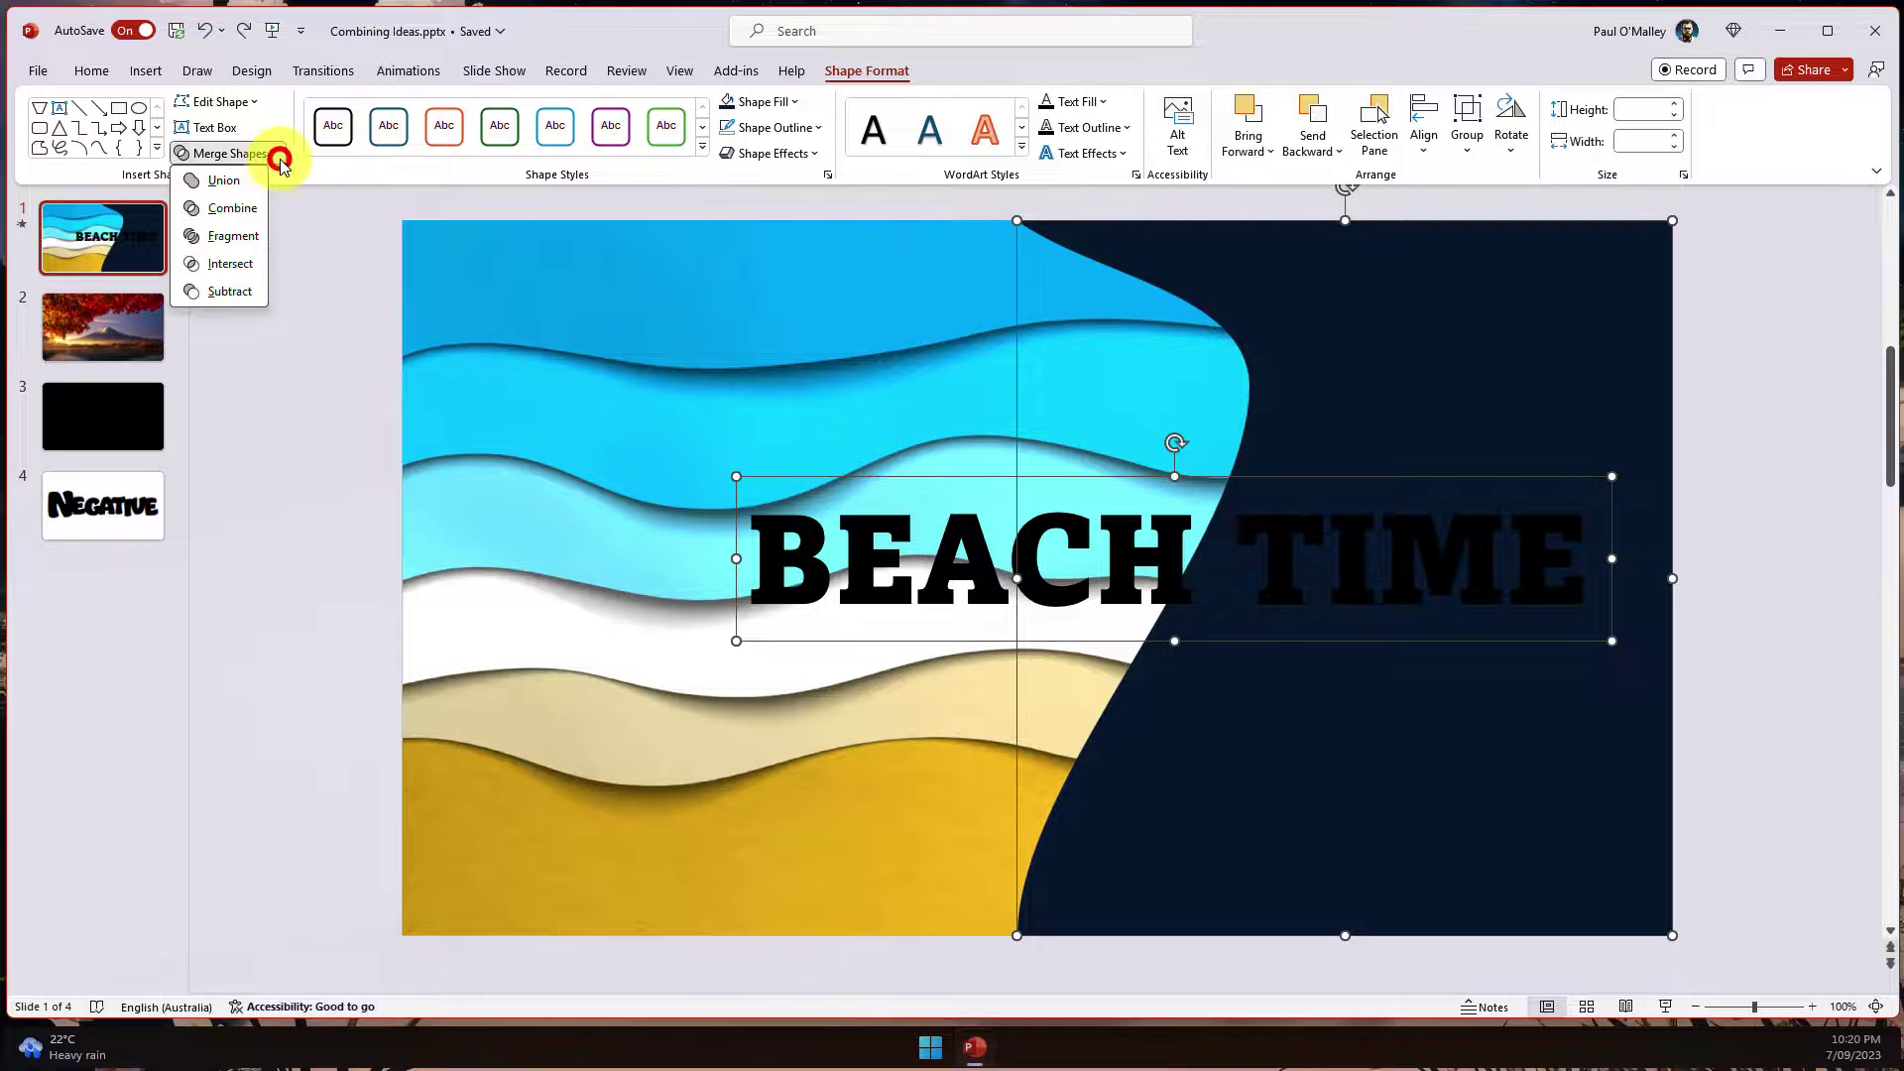
click(248, 210)
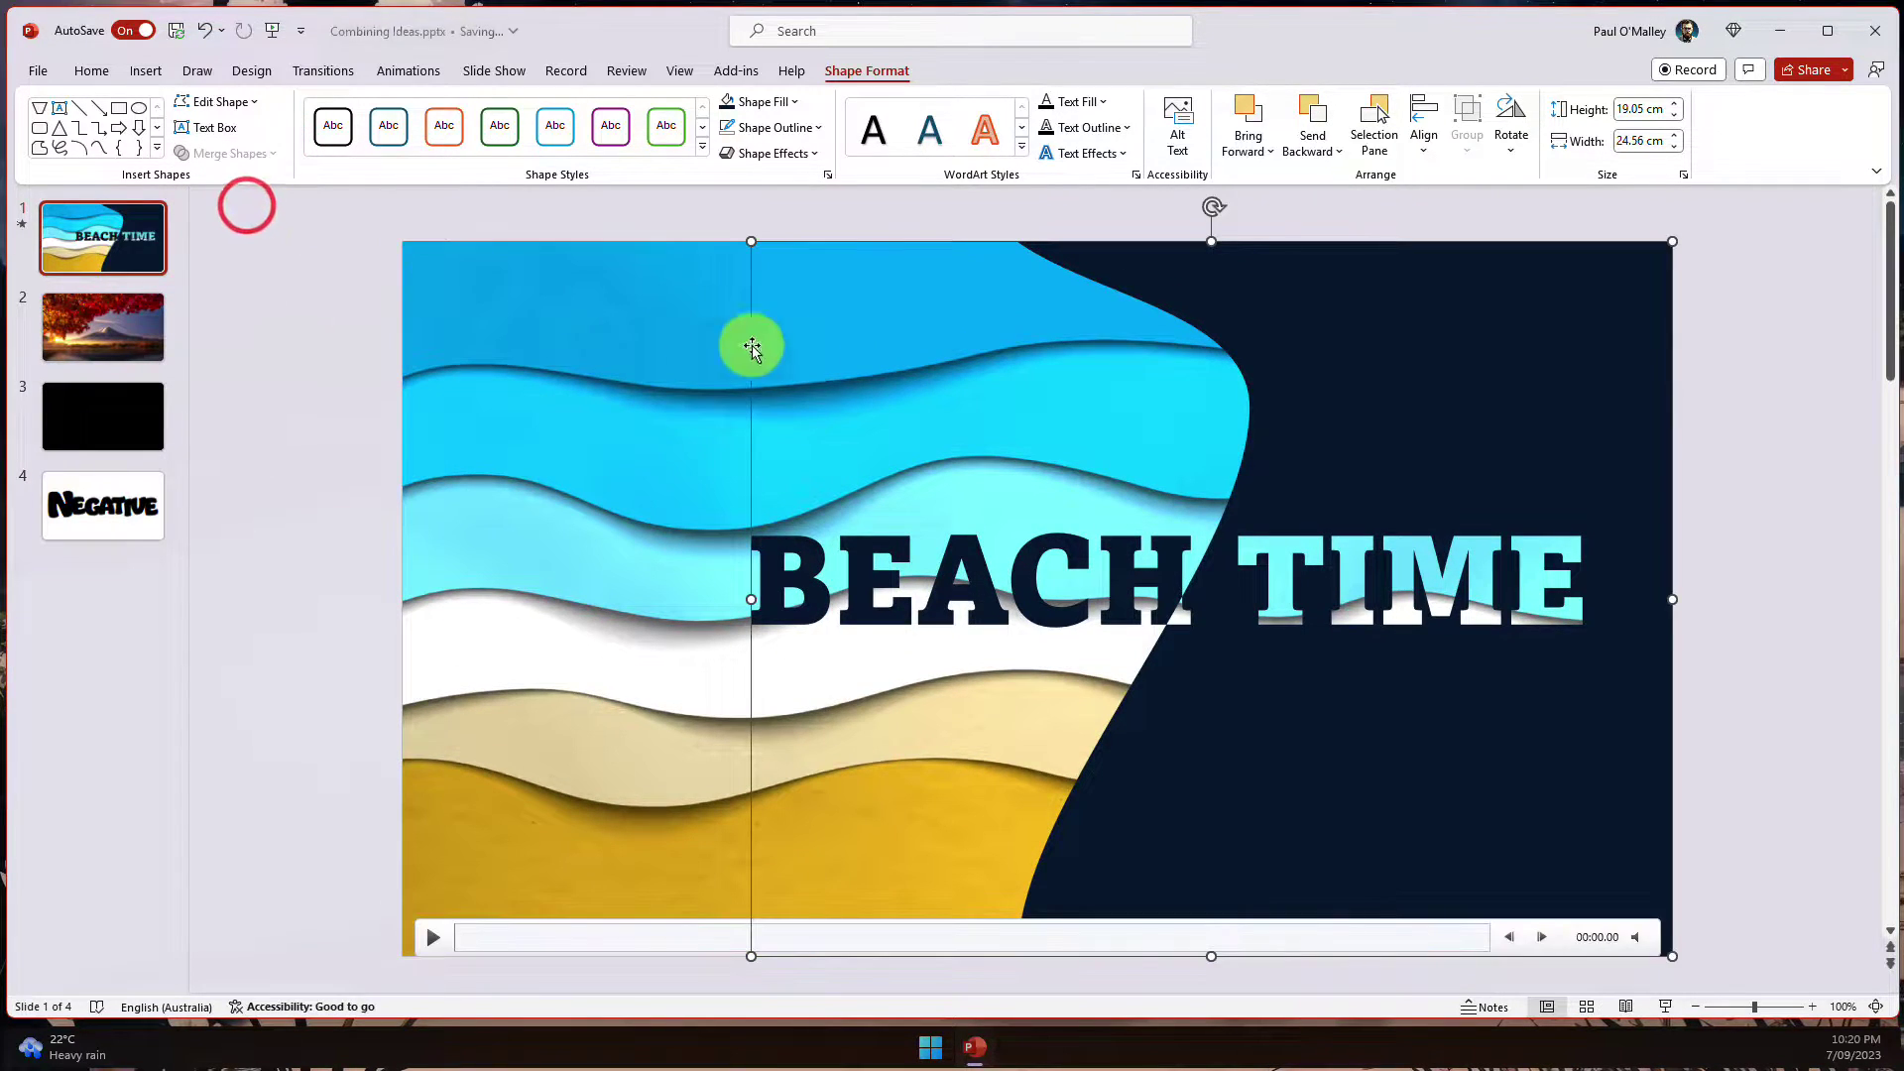
- Play the background video to check the cut-out, then go to slide 2
click(1725, 608)
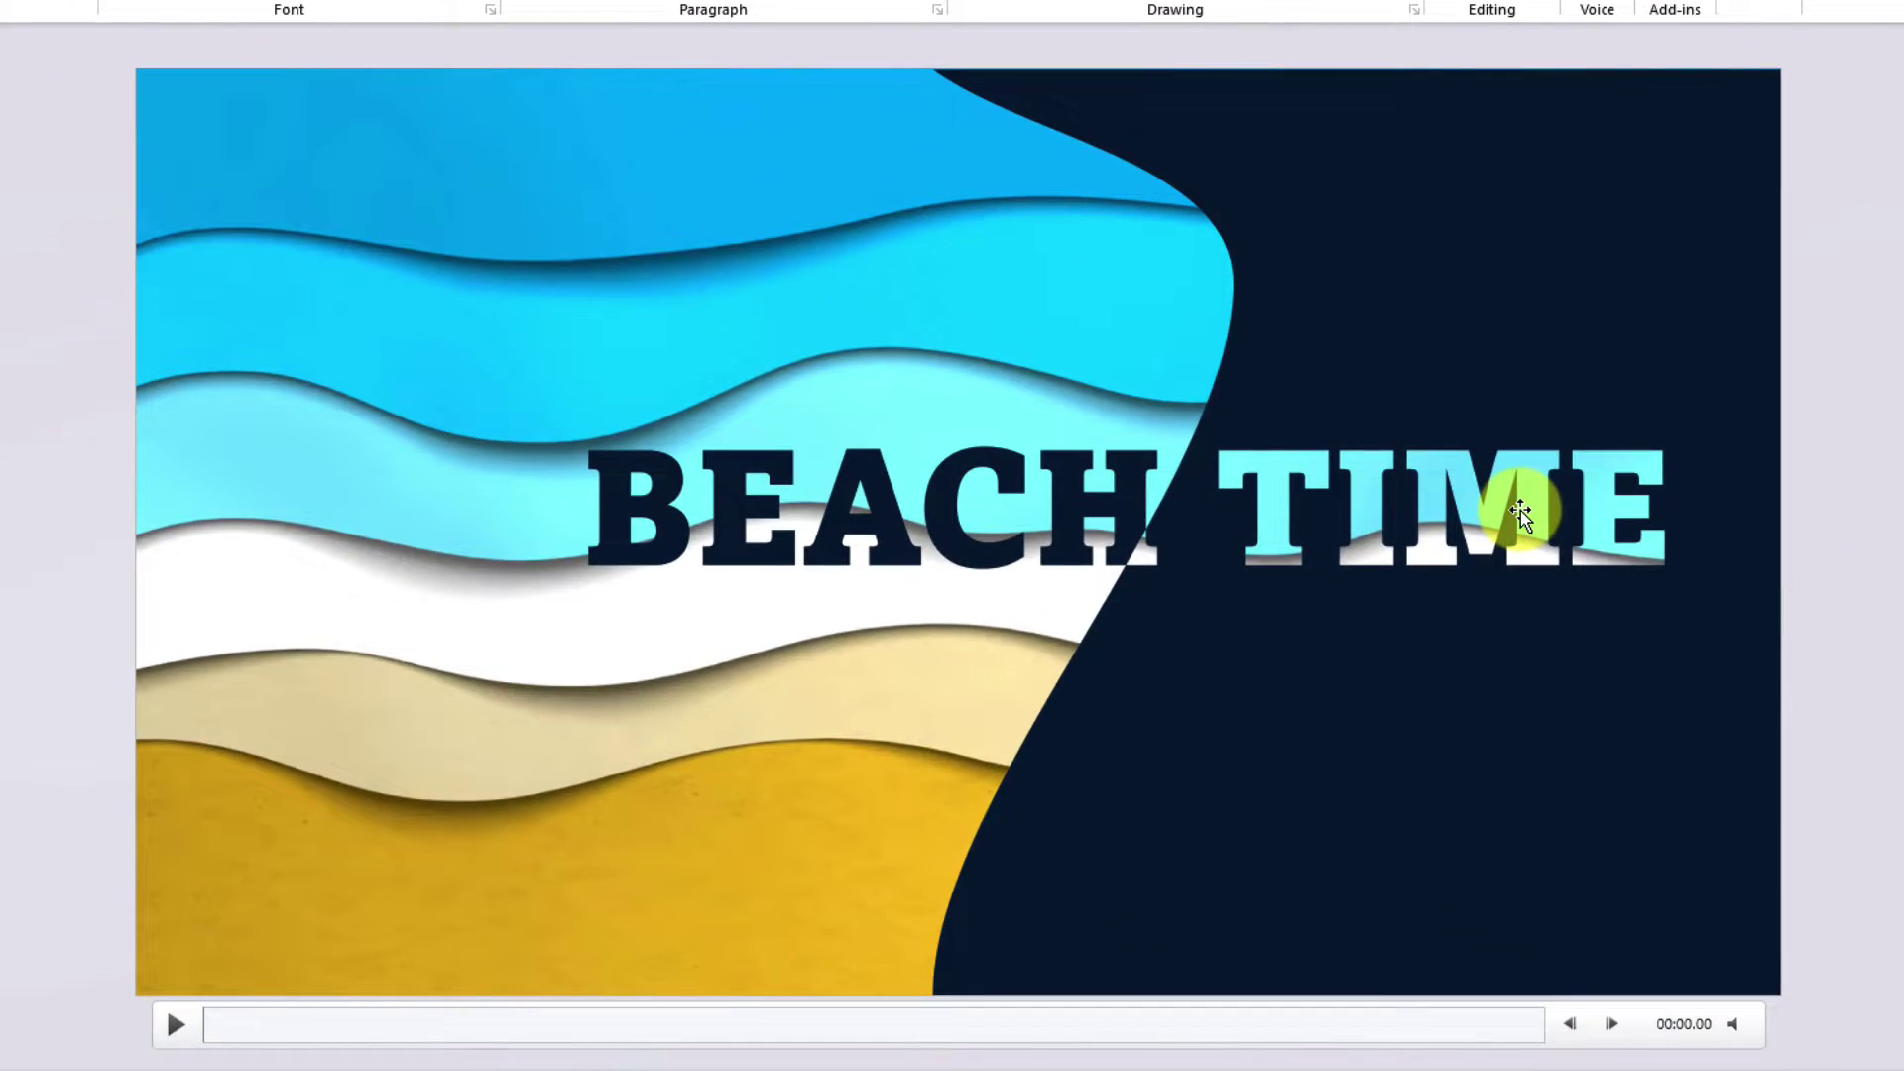
click(185, 1023)
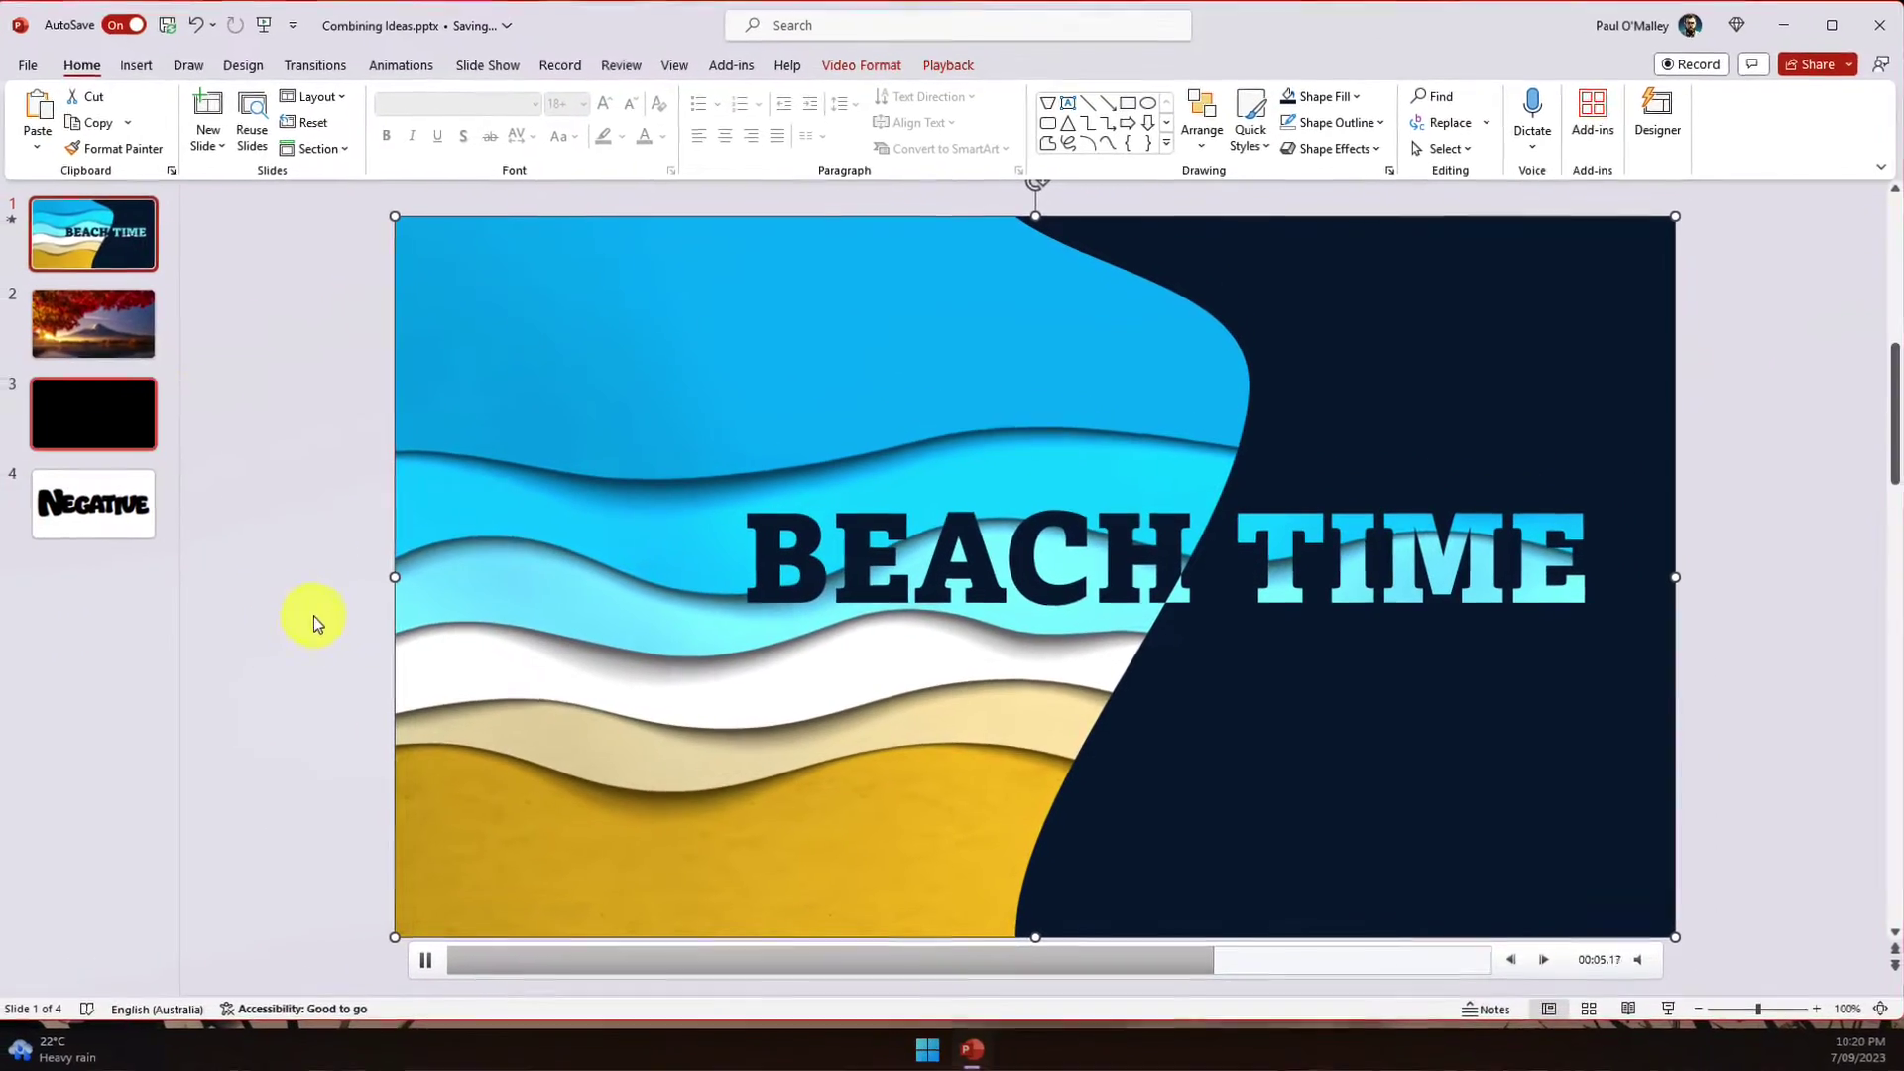
click(105, 318)
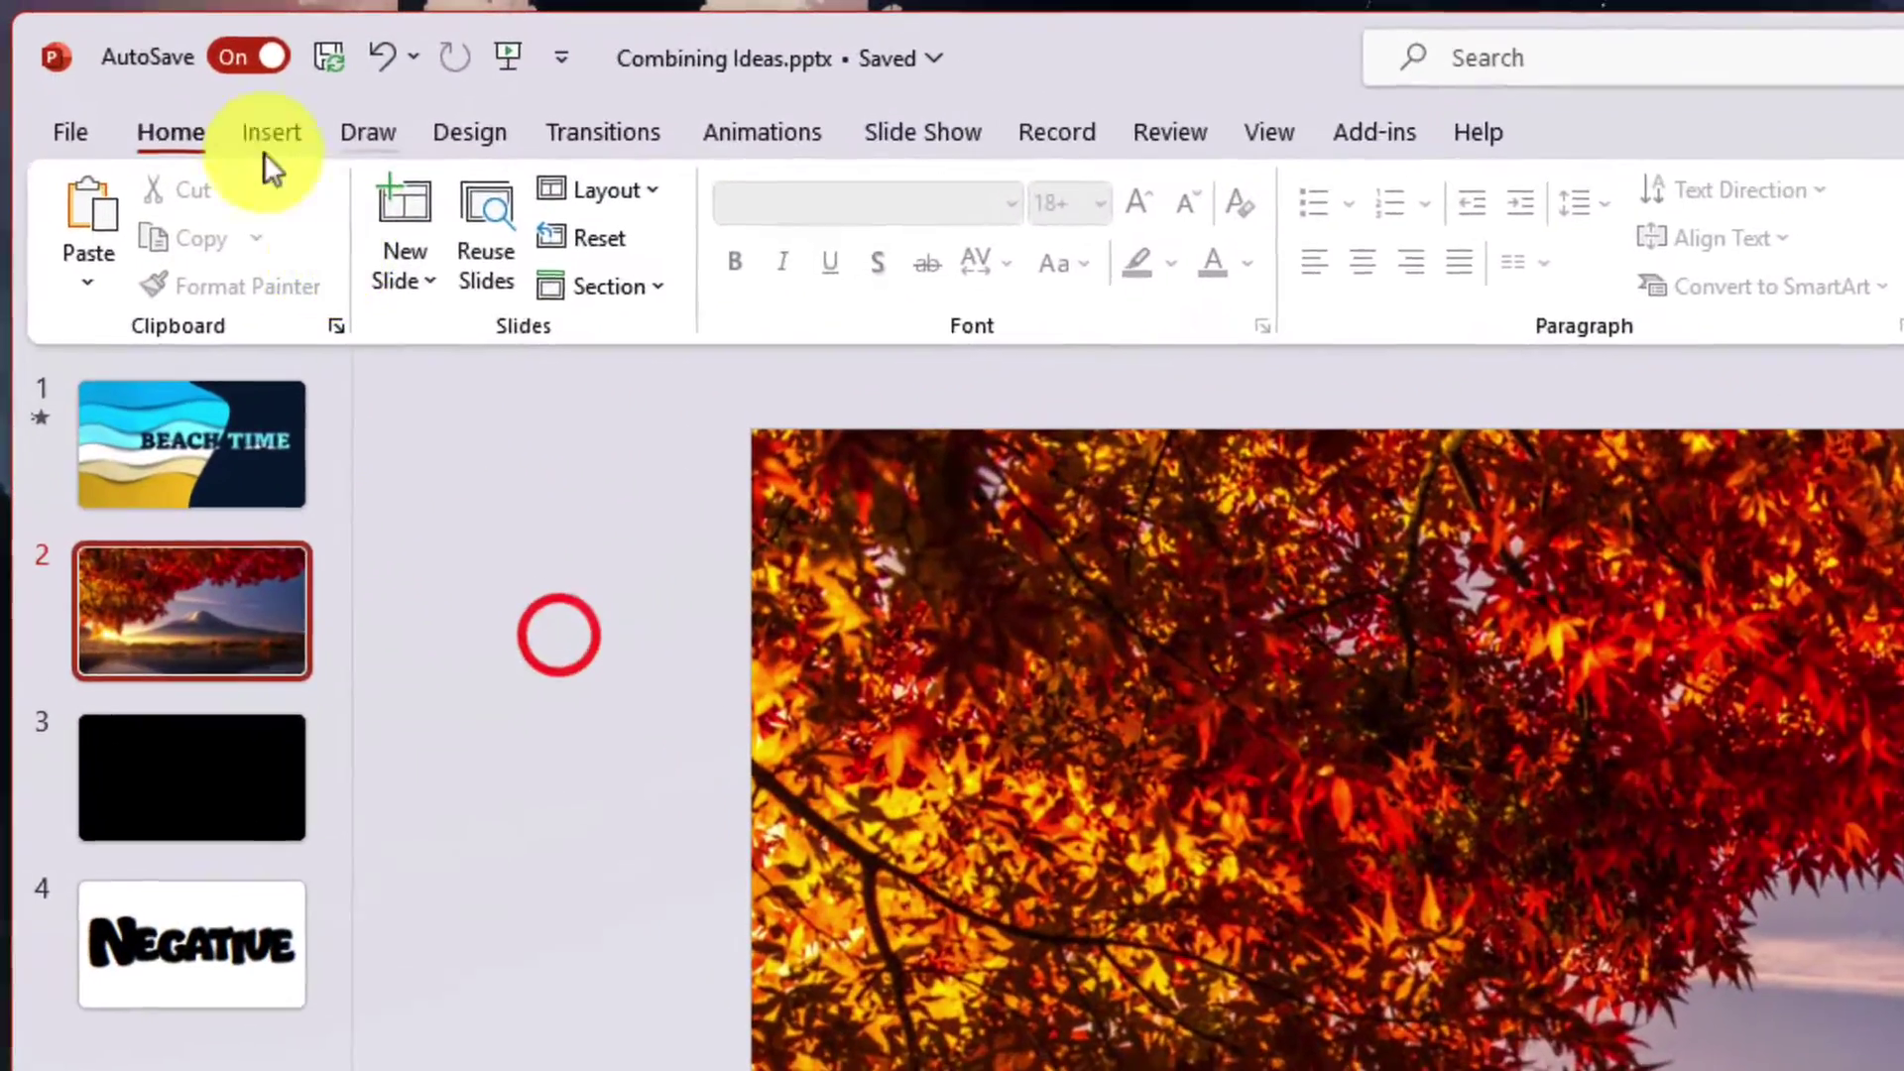
- Add a text box over the mountain photo reading MT FUJI in Aharoni
click(162, 85)
click(1753, 222)
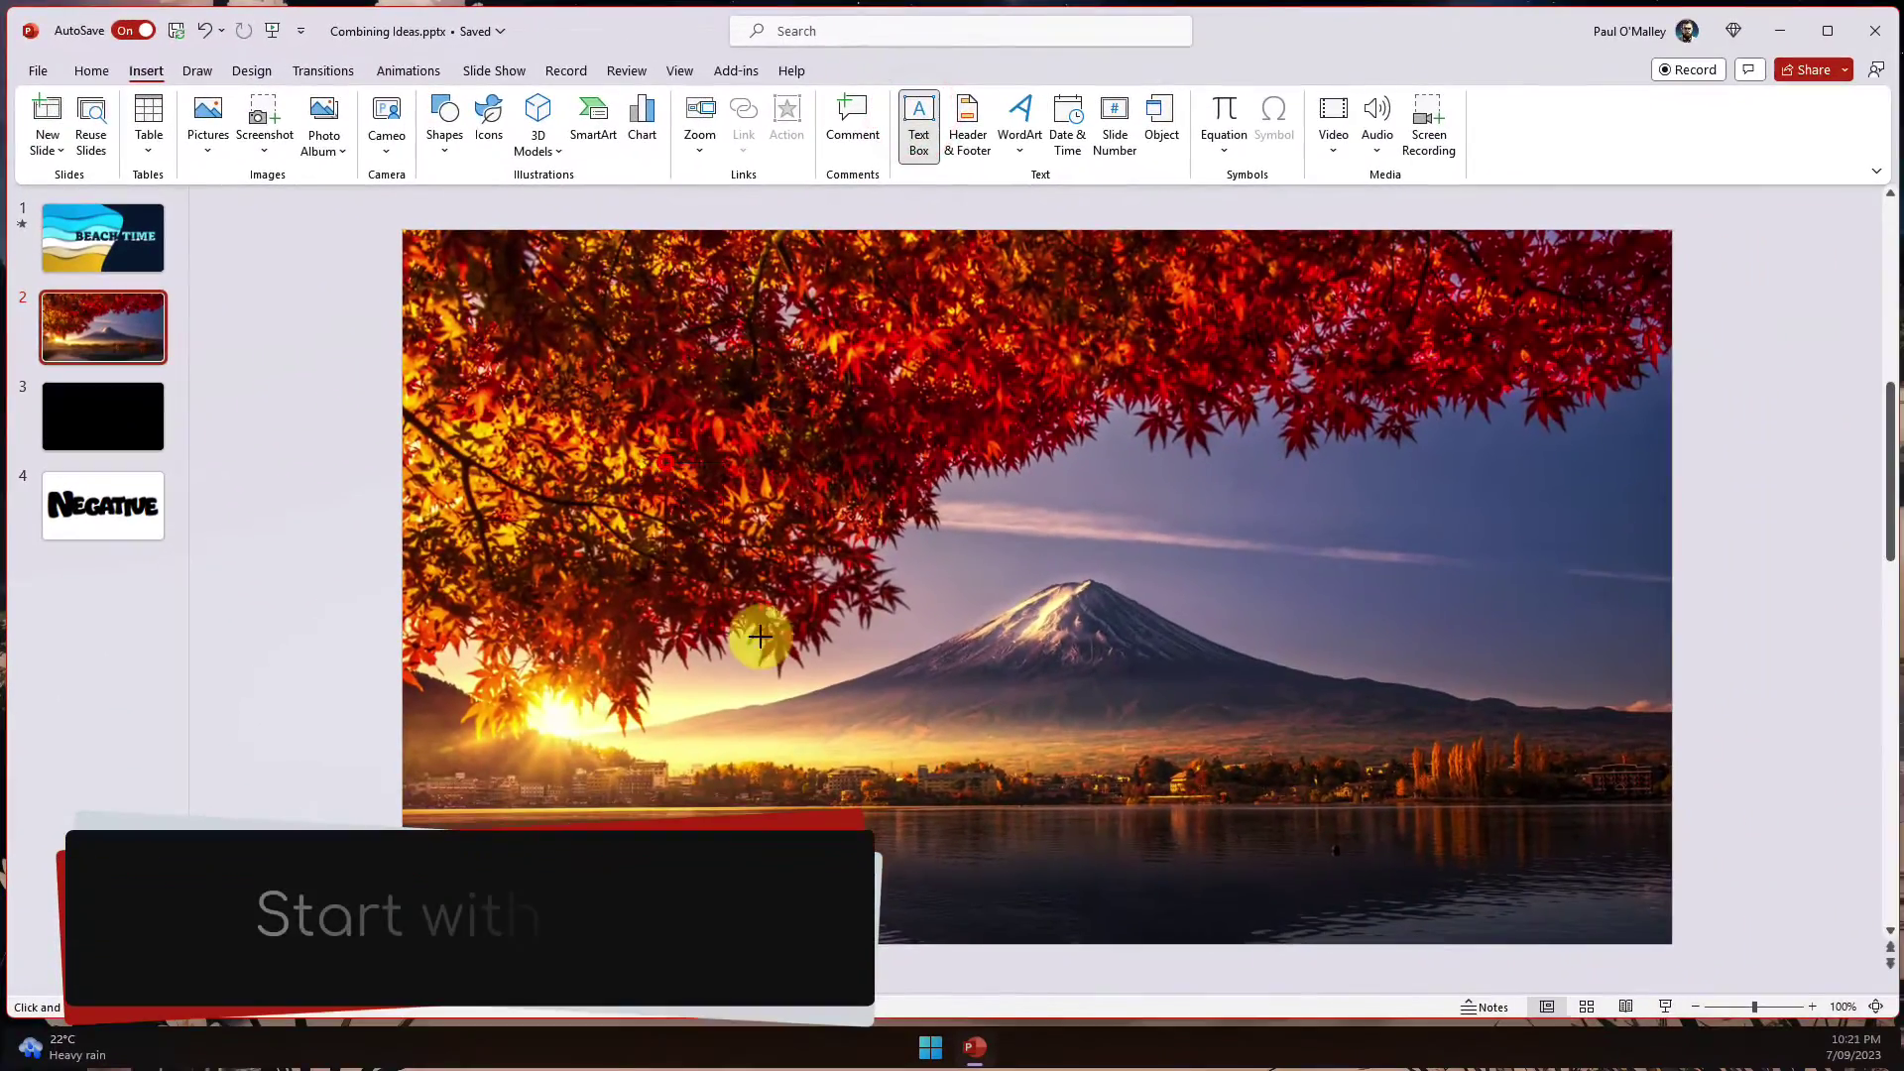
drag(666, 463, 1544, 740)
click(541, 109)
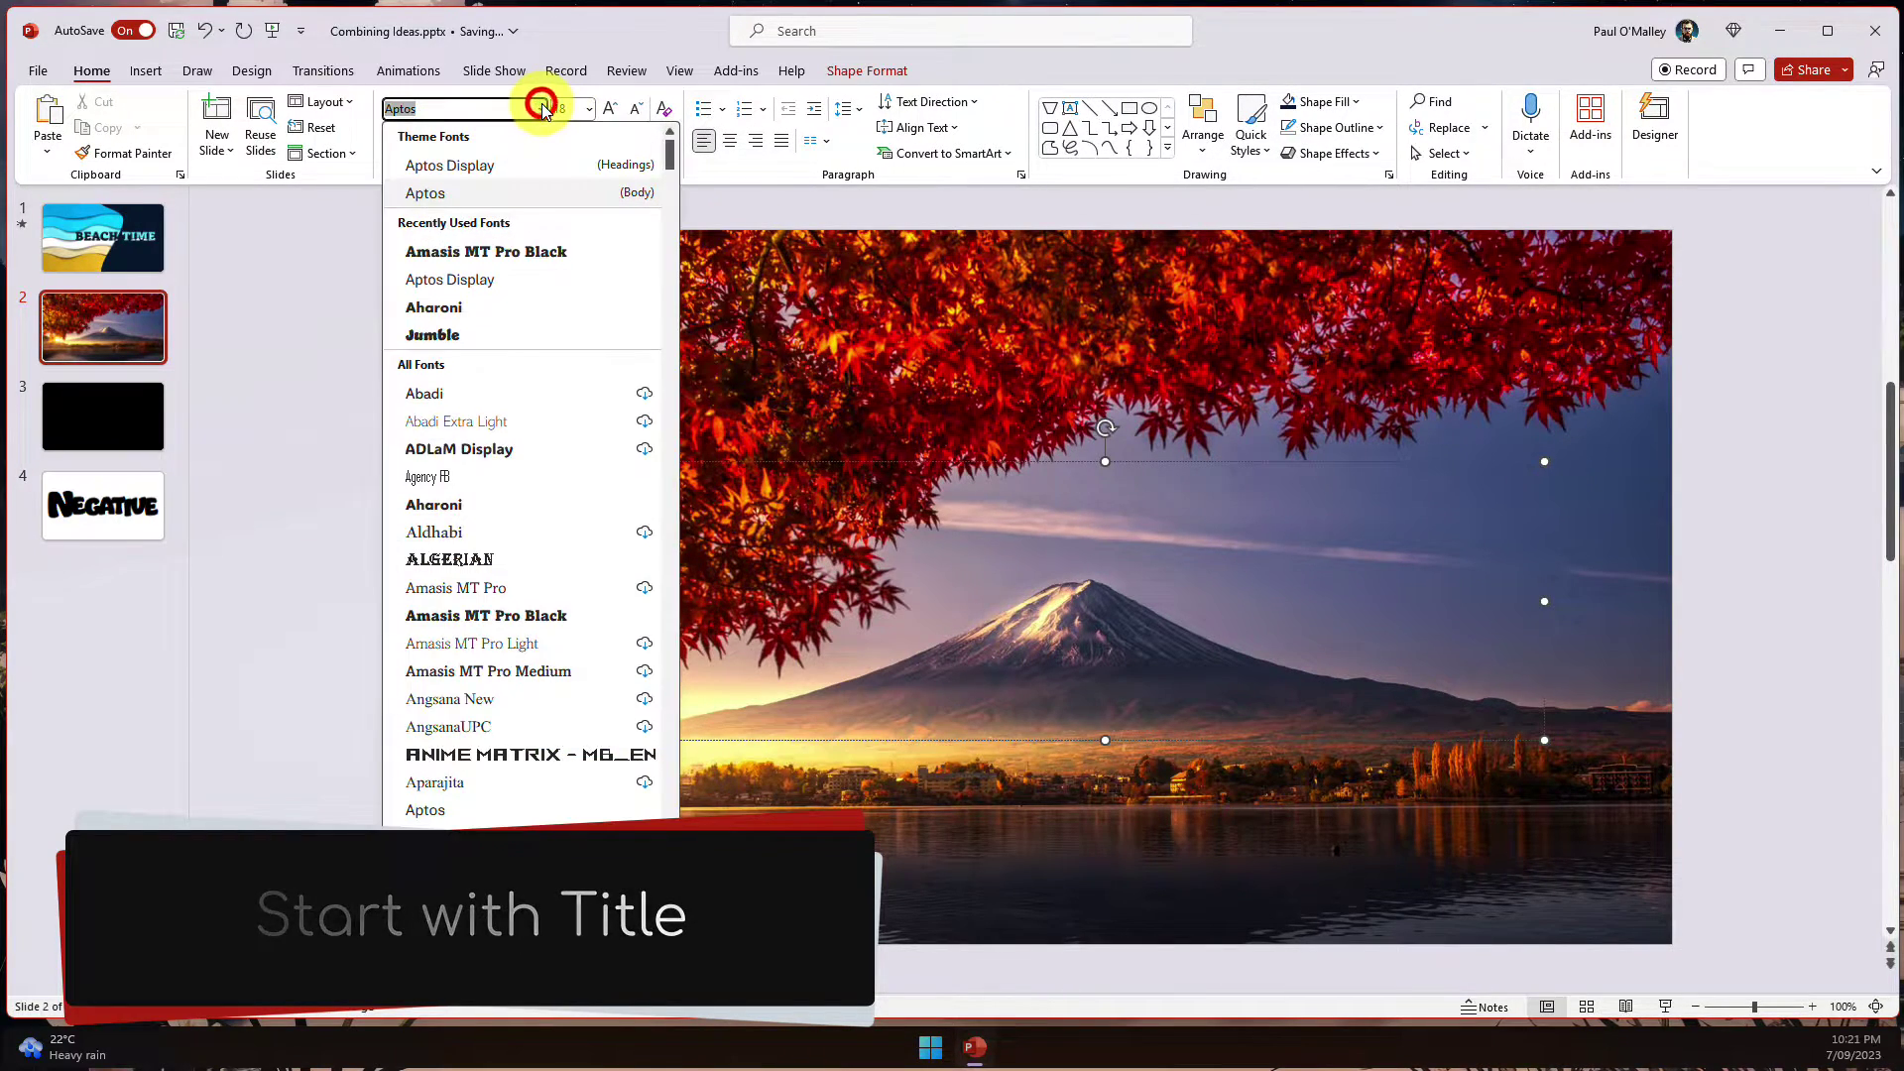
click(465, 316)
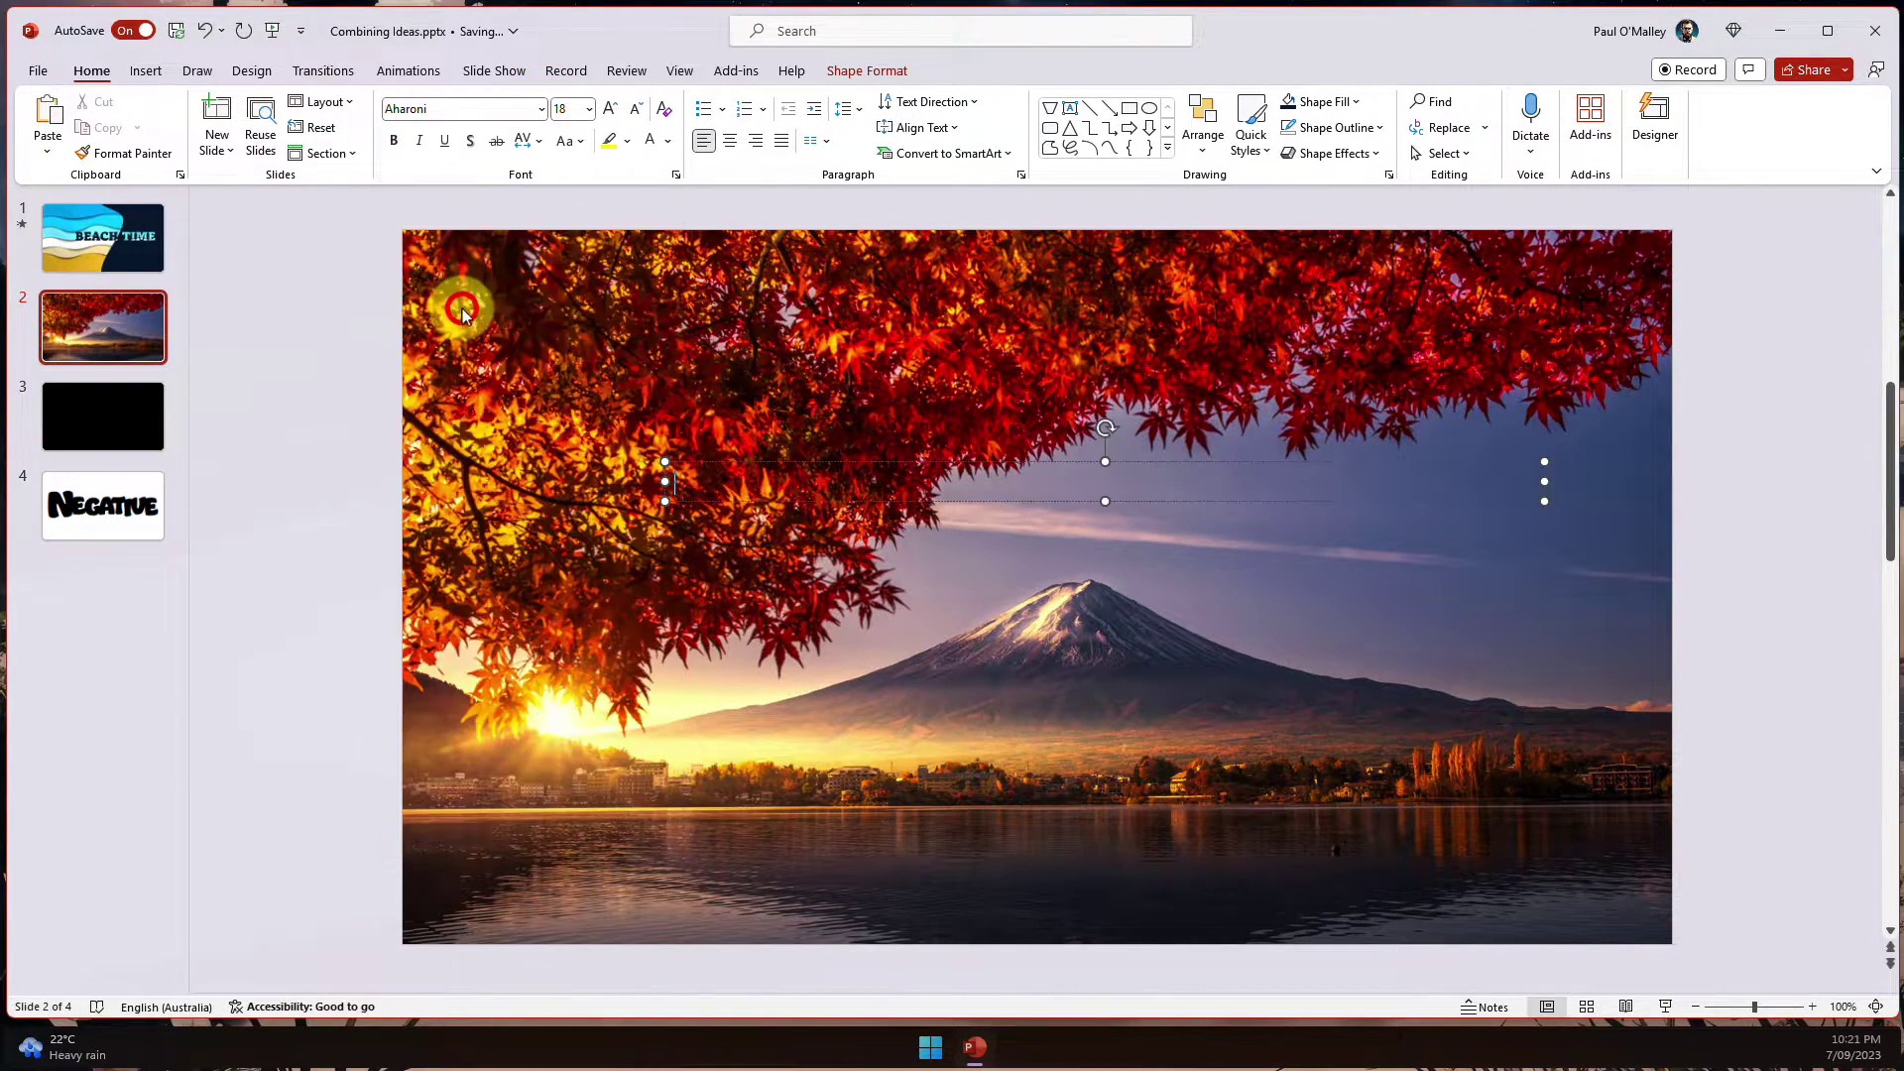
text(130)
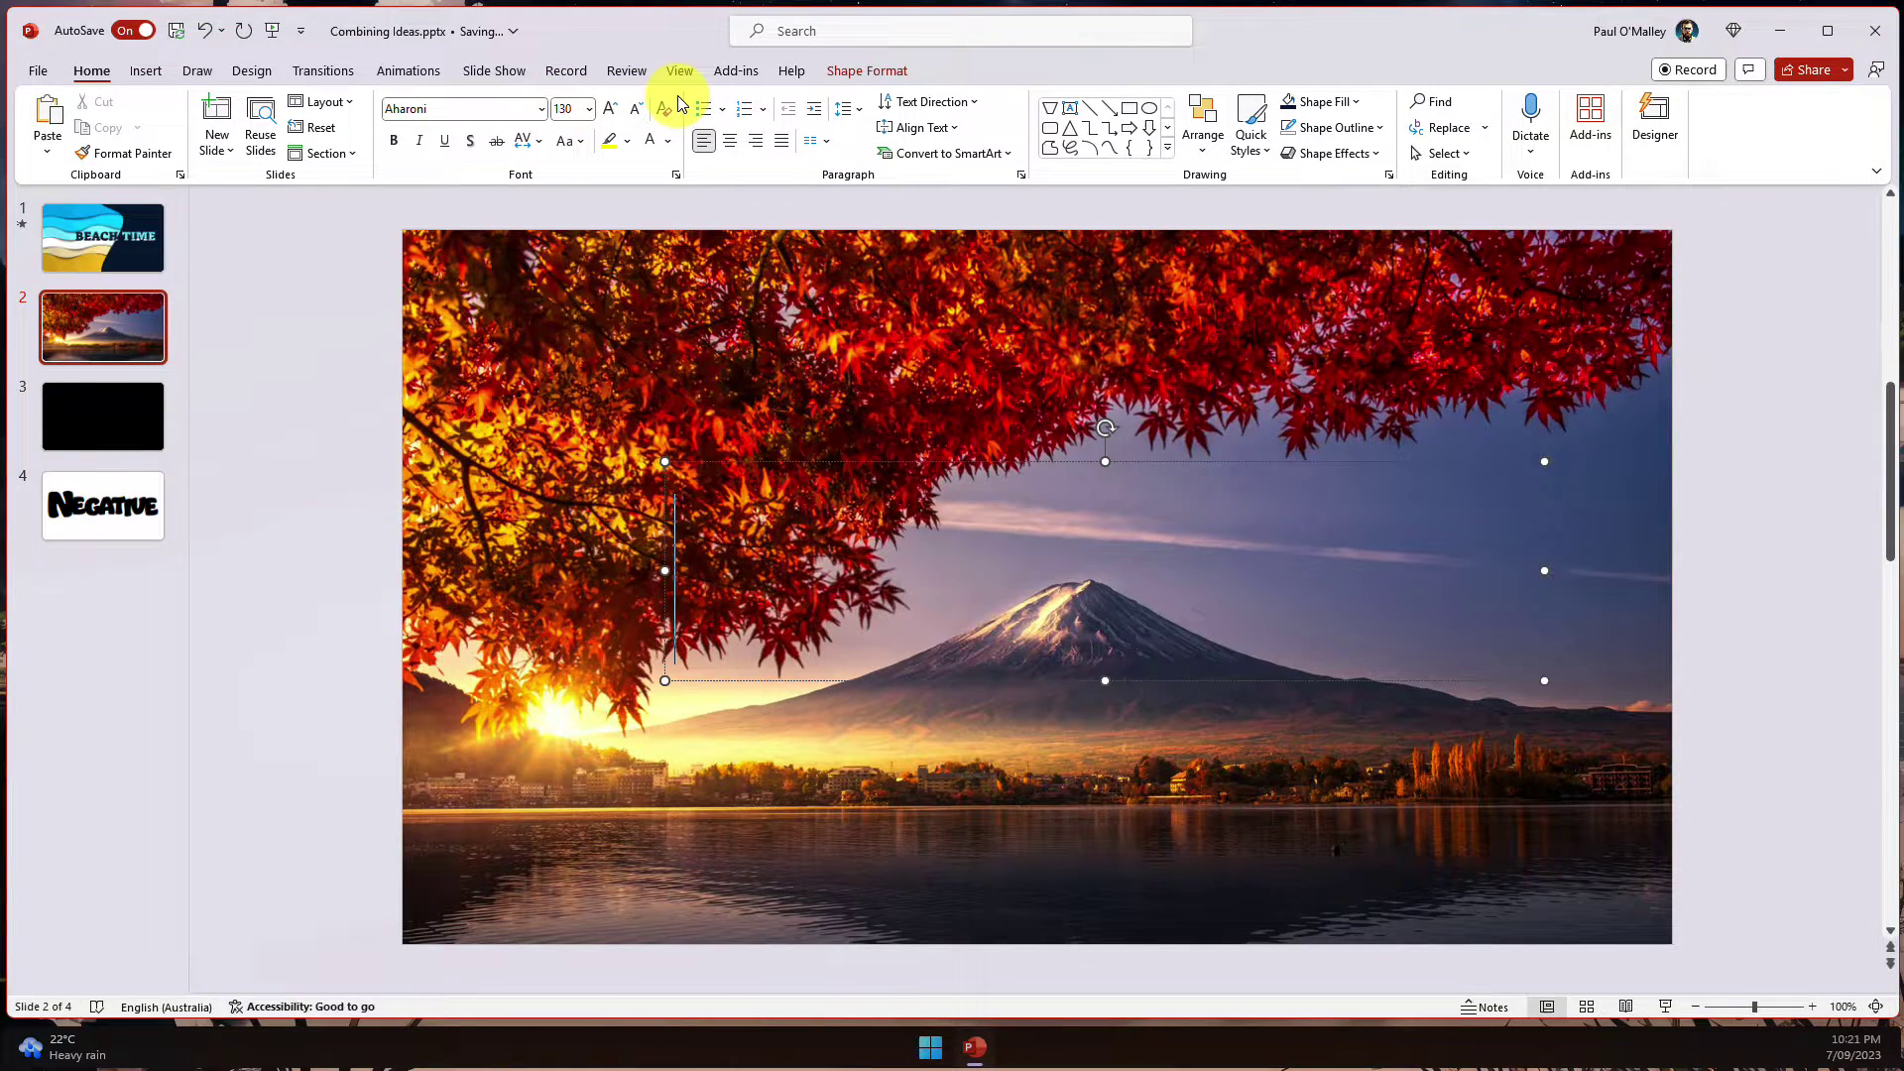
text(MT FUJI)
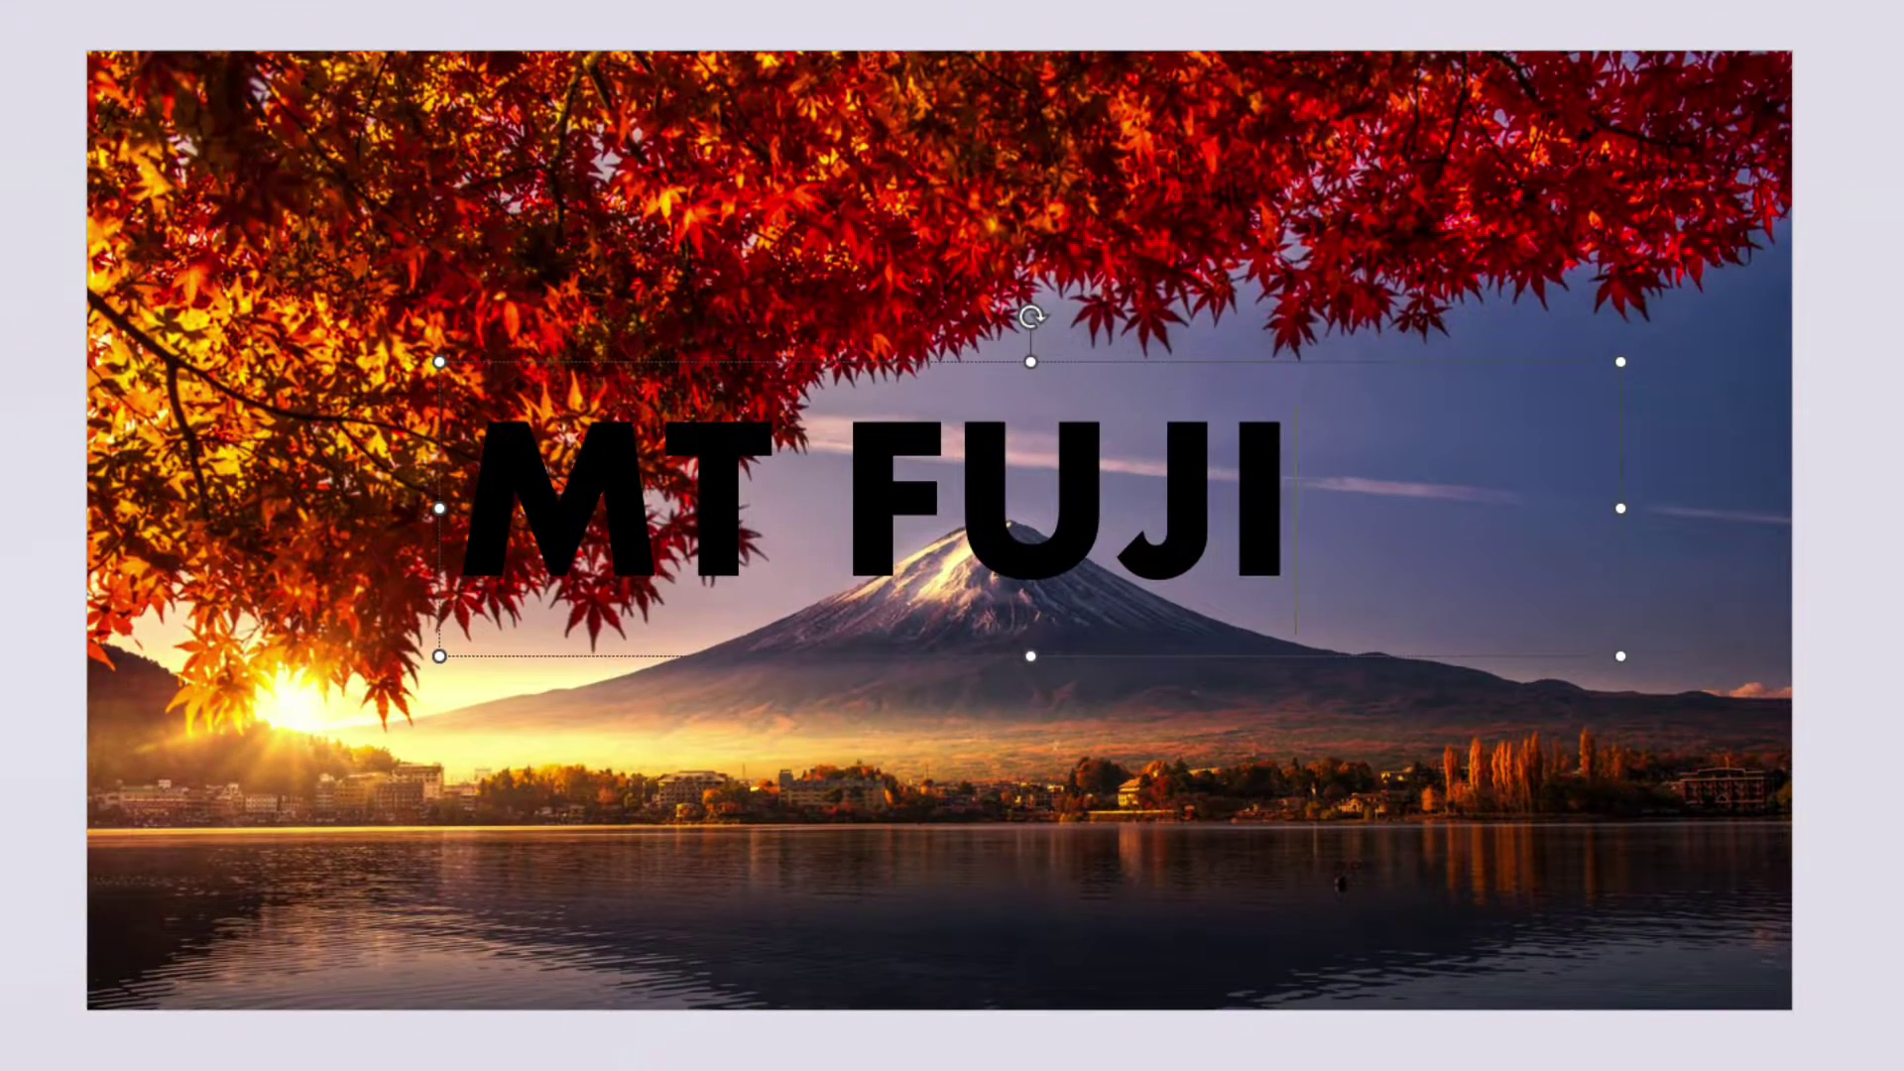
- Narrow the MT FUJI box, move it over the mountain, and colour the text white
drag(1620, 508, 1330, 508)
drag(1003, 365, 1141, 398)
triple_click(1011, 500)
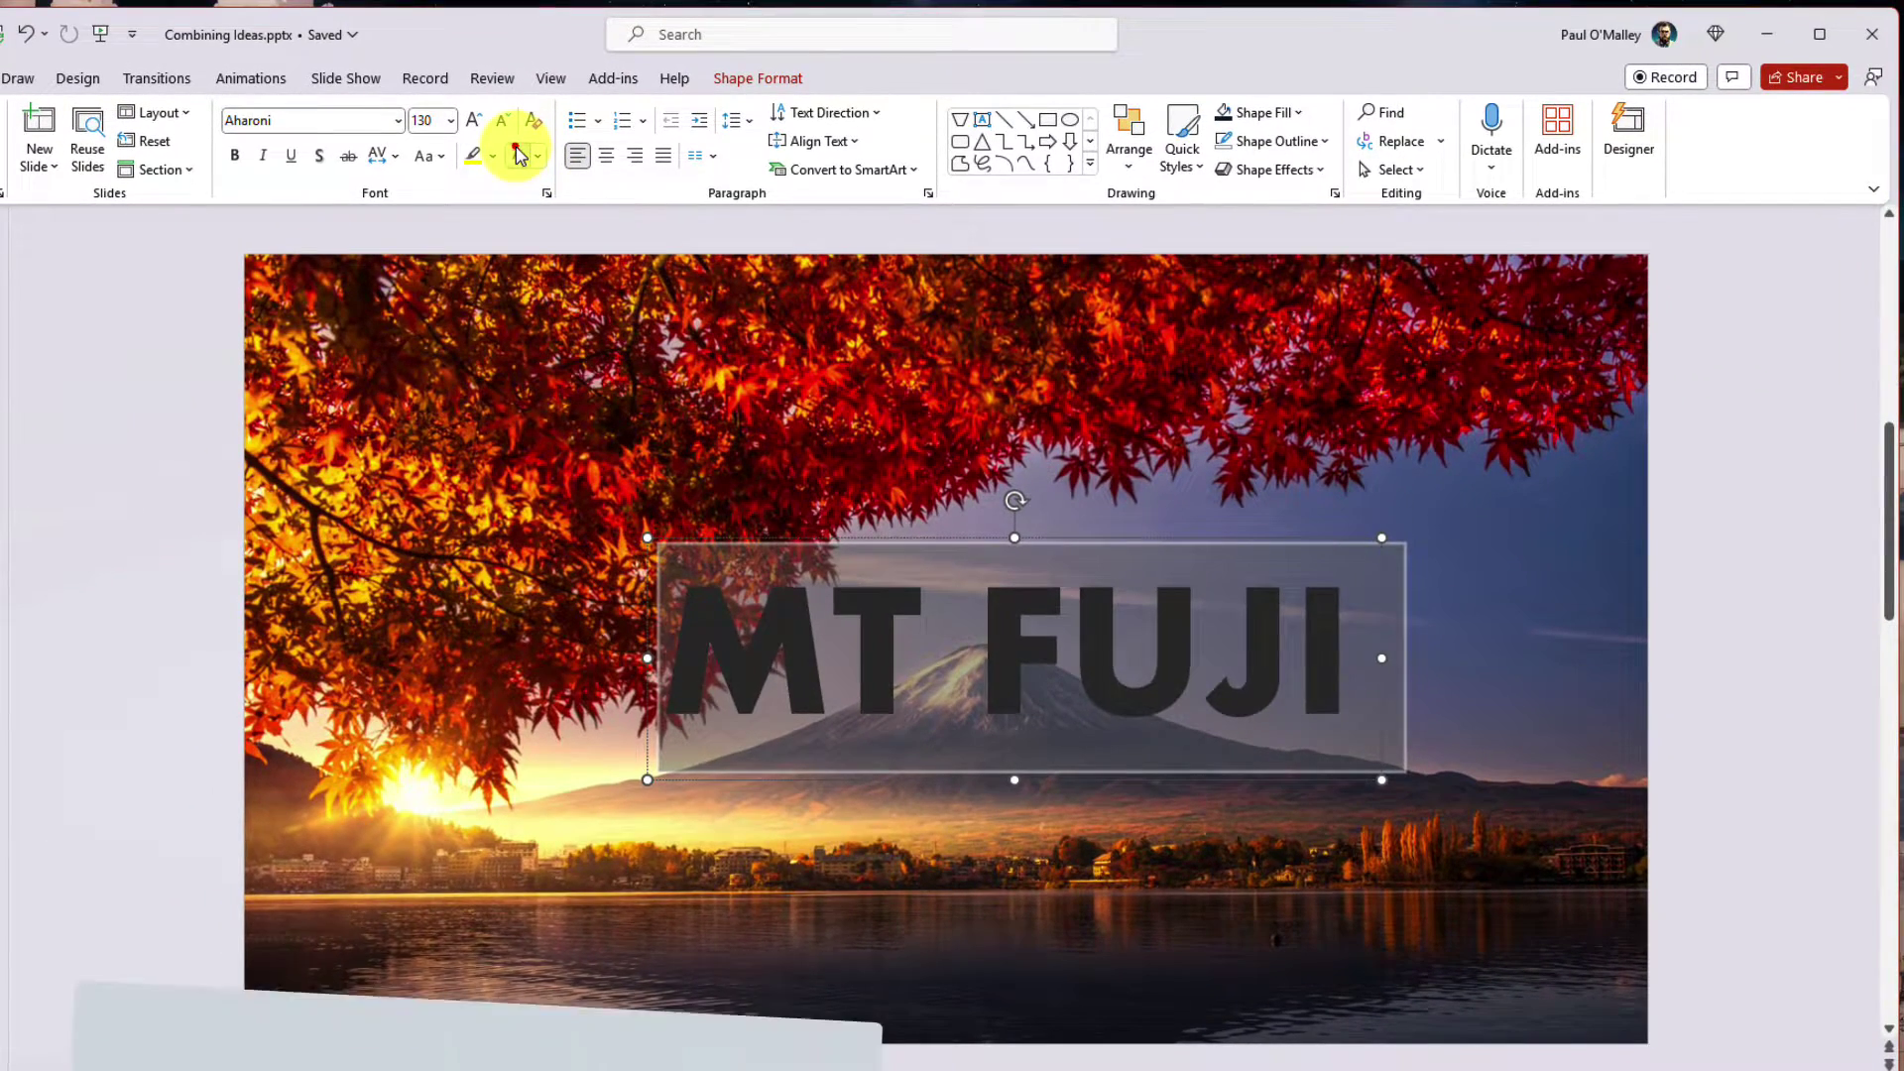
click(513, 151)
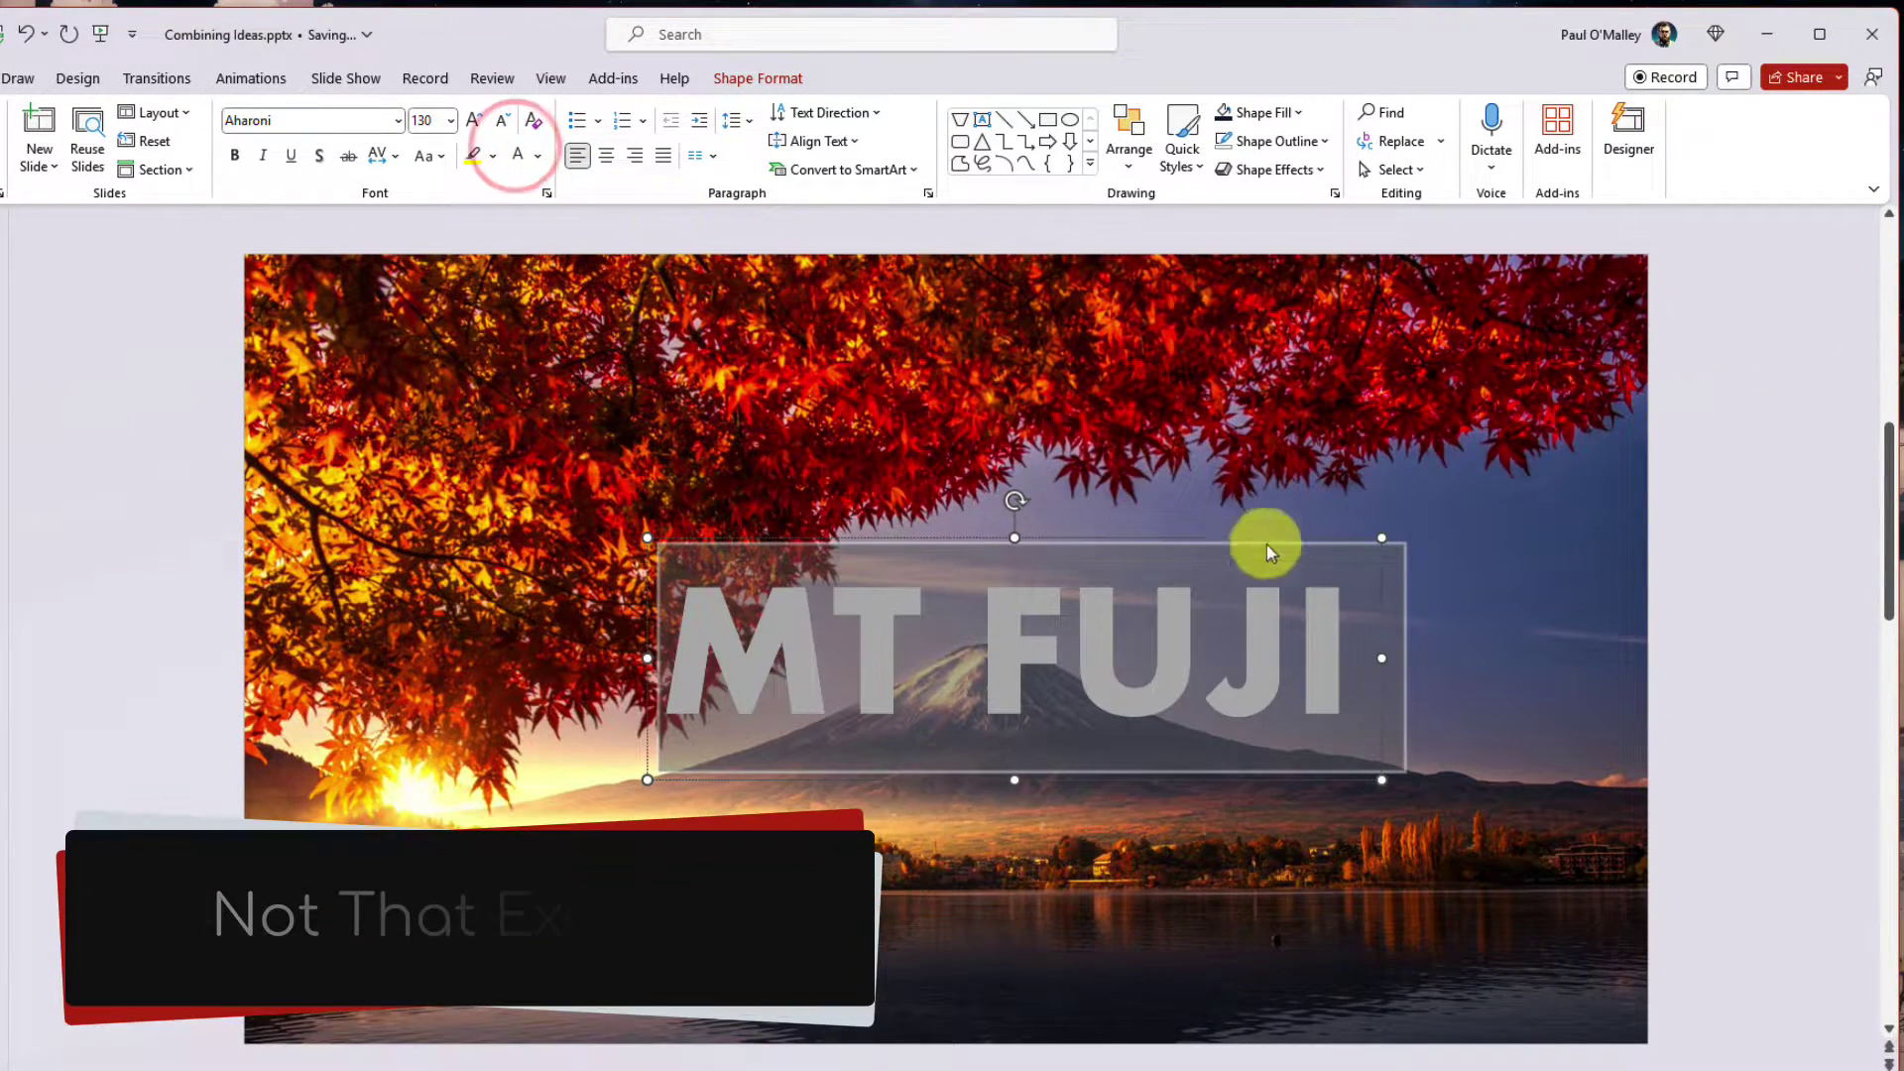
- Select the whole MT FUJI text box and remove it from slide 2
click(1432, 631)
click(1755, 629)
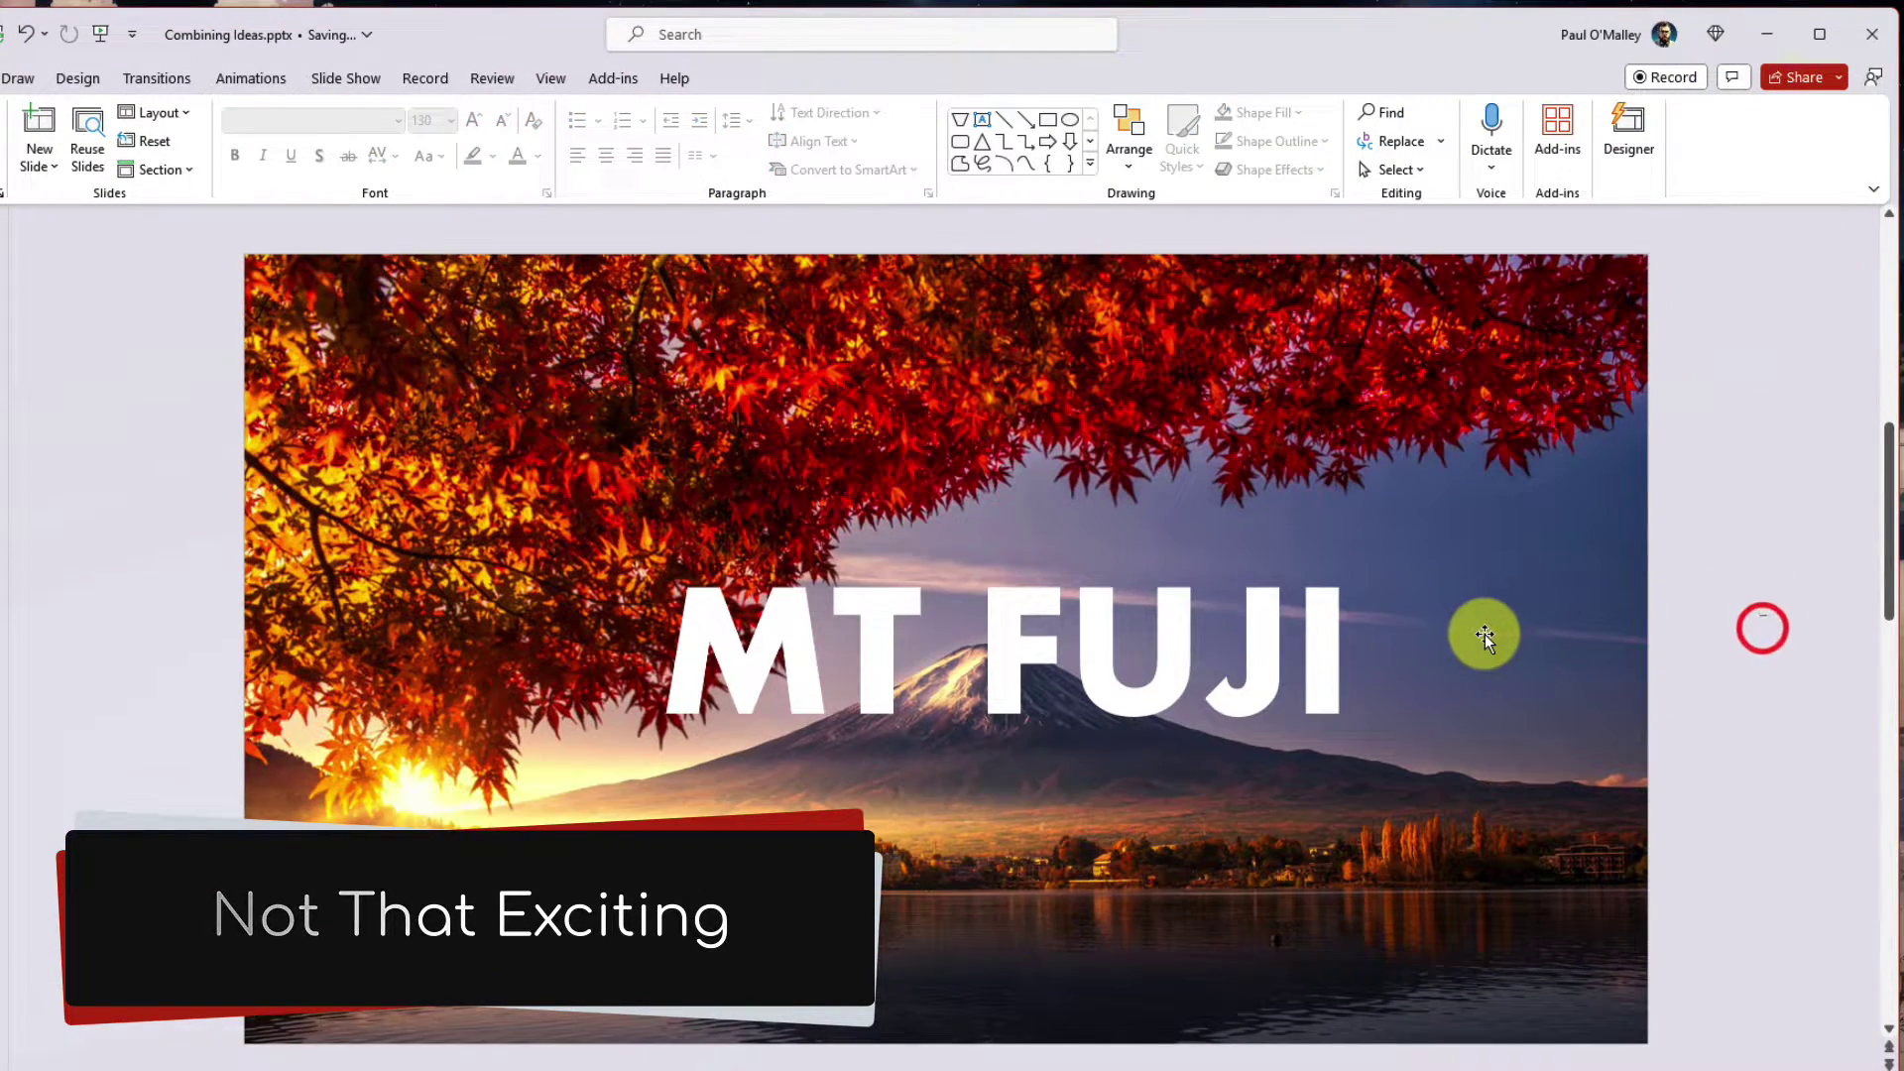
click(1060, 615)
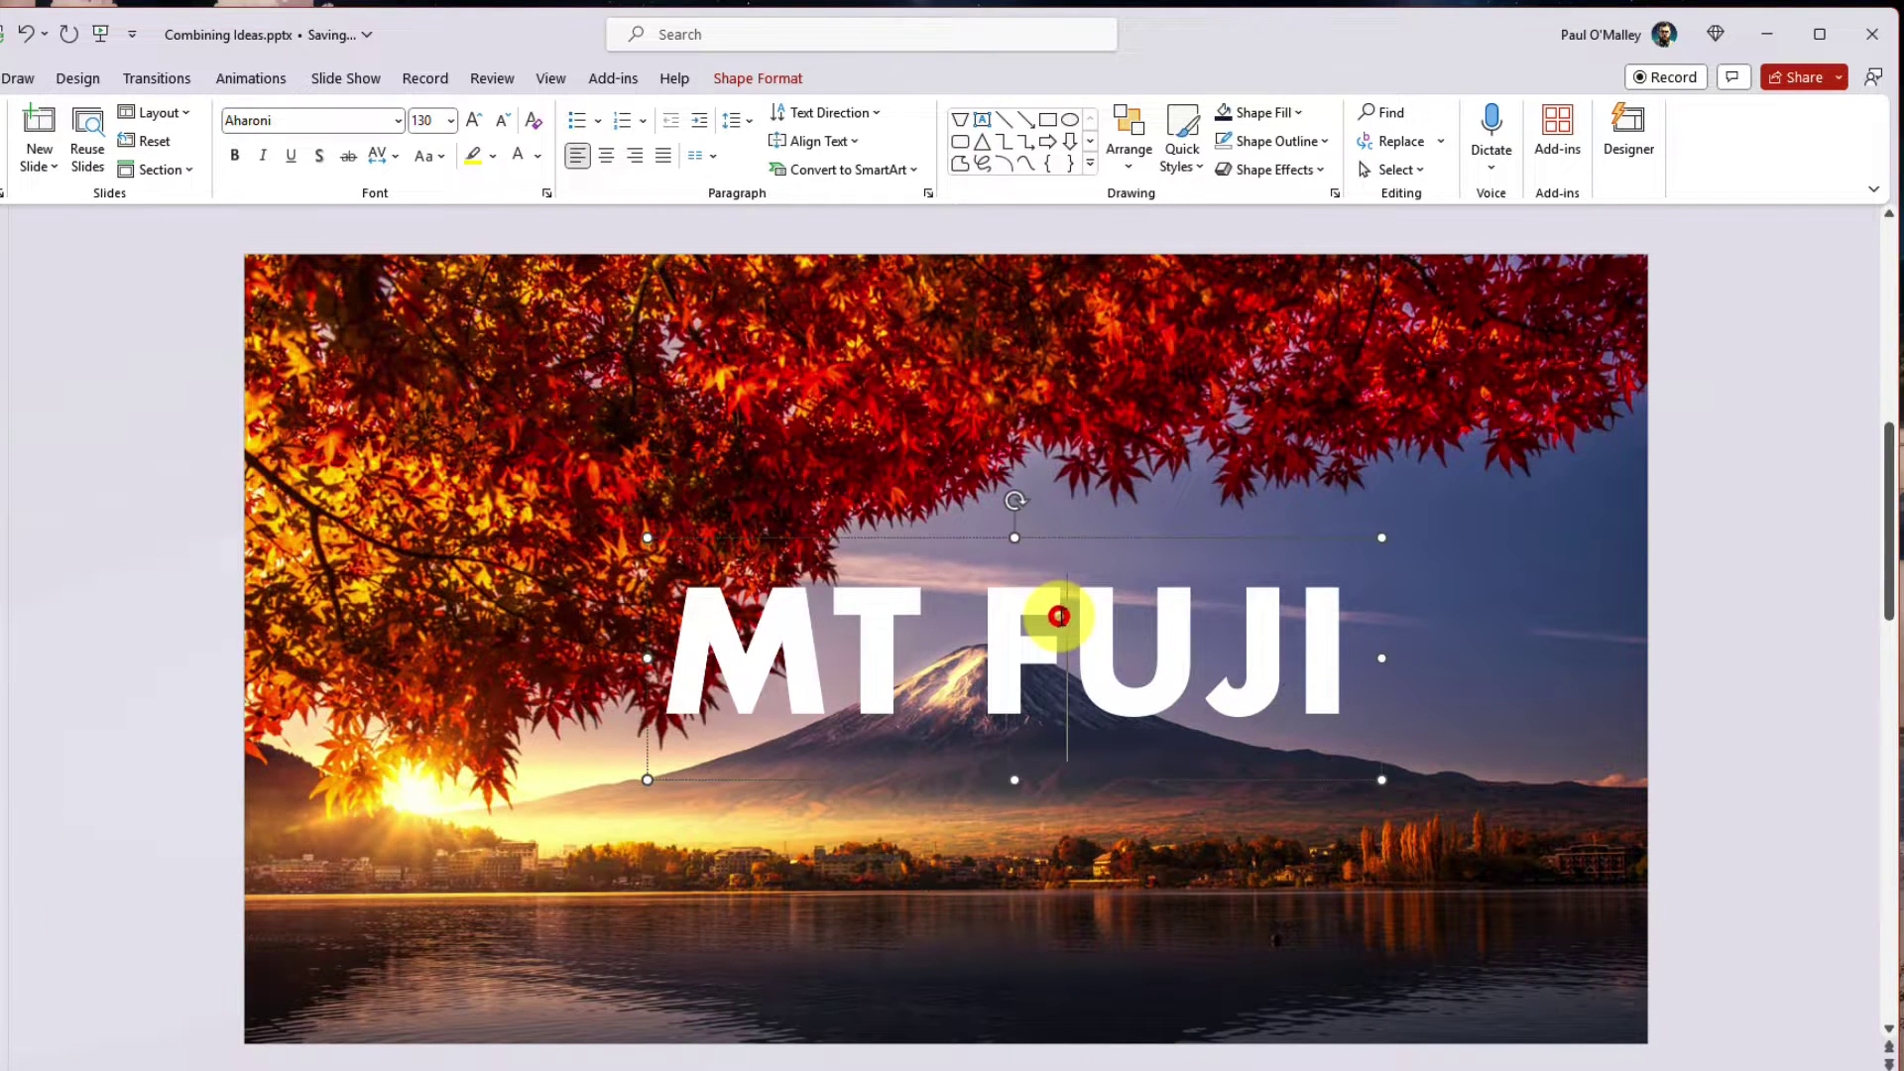
click(1066, 539)
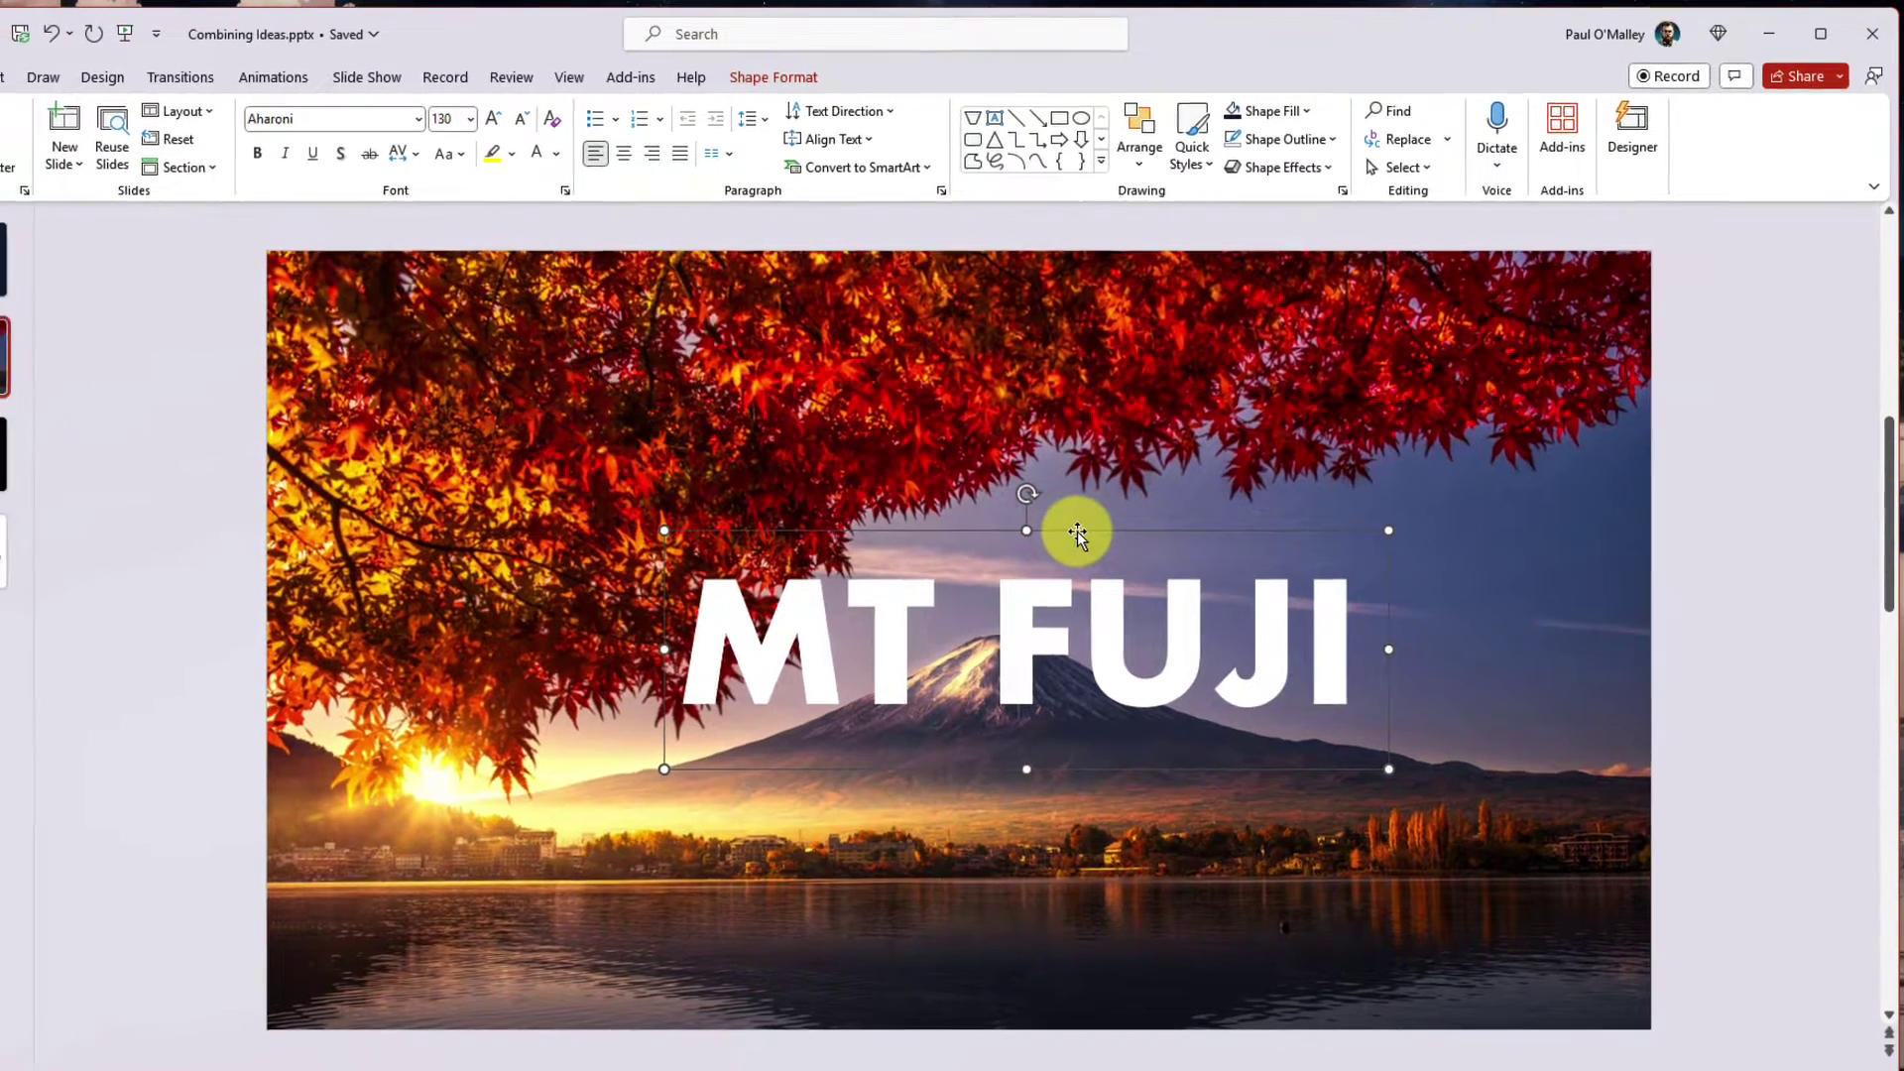
key(Delete)
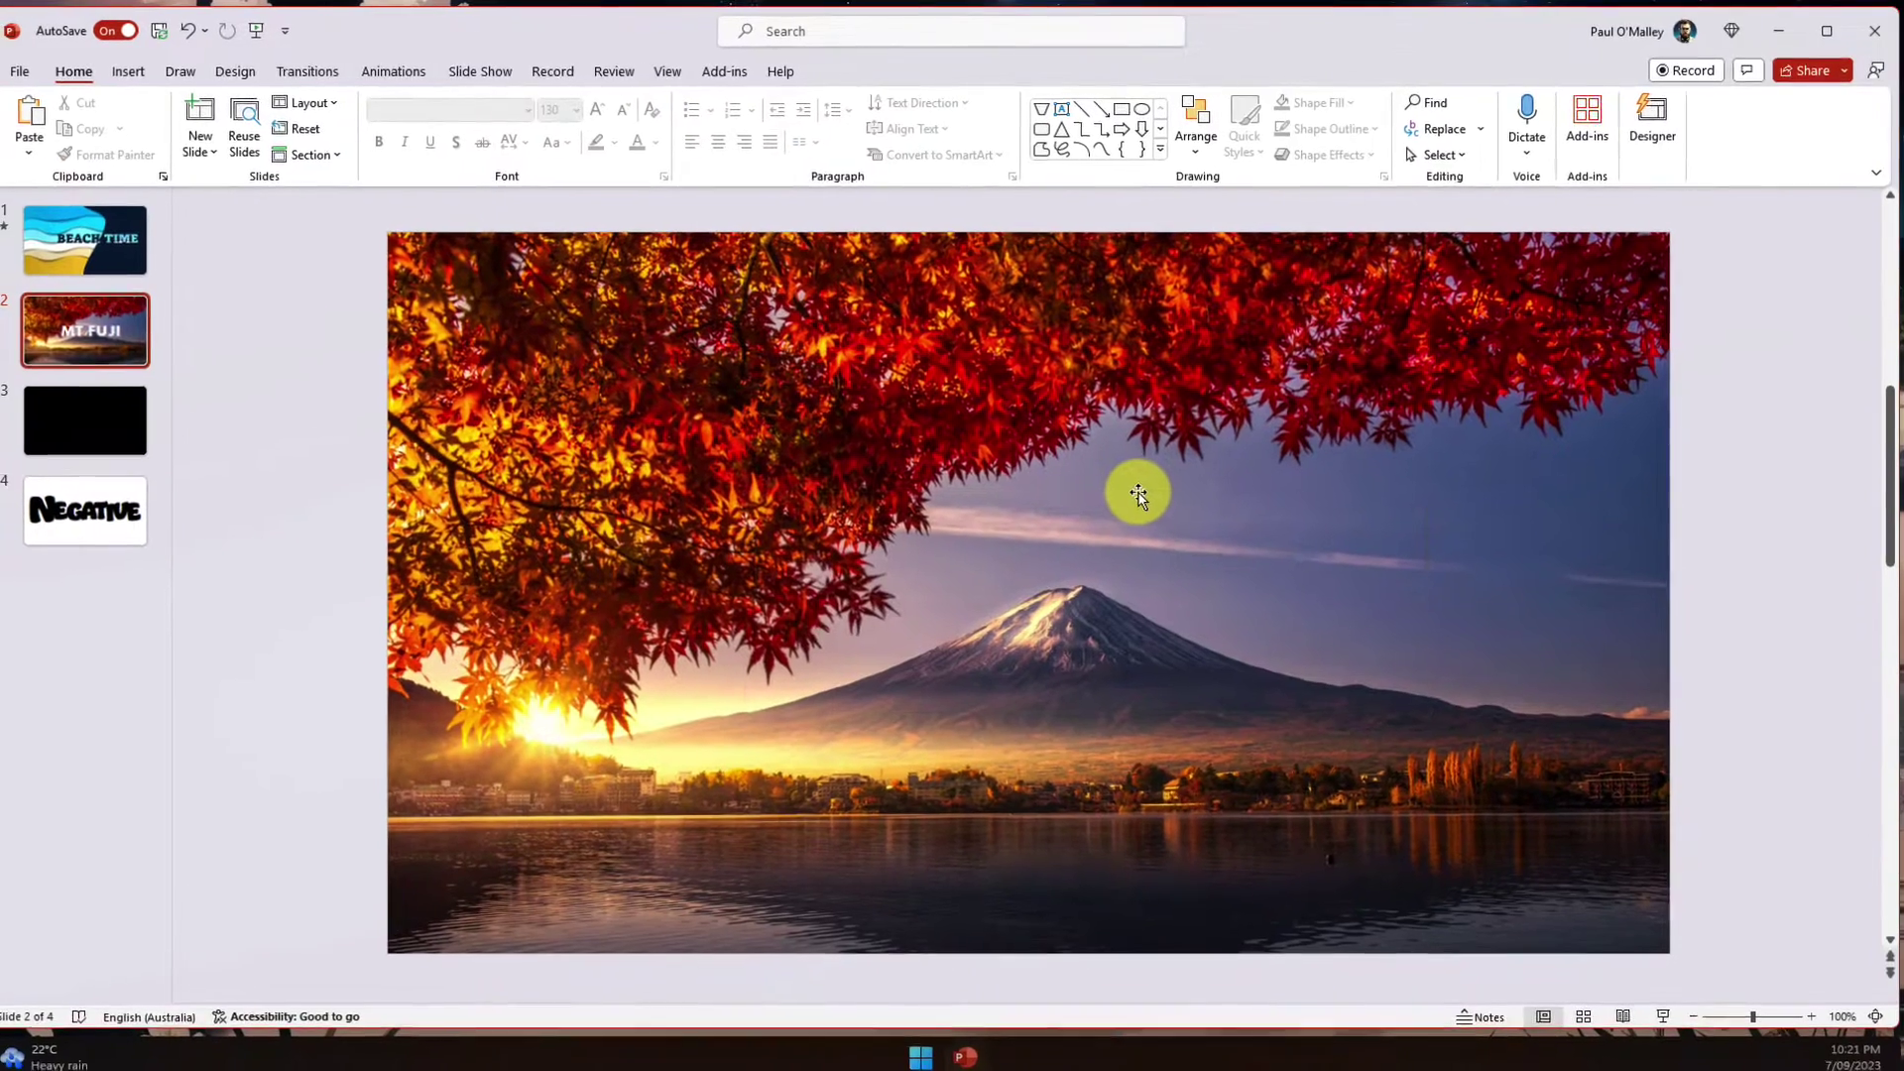
- Paste the MT FUJI title onto the black third slide
click(112, 420)
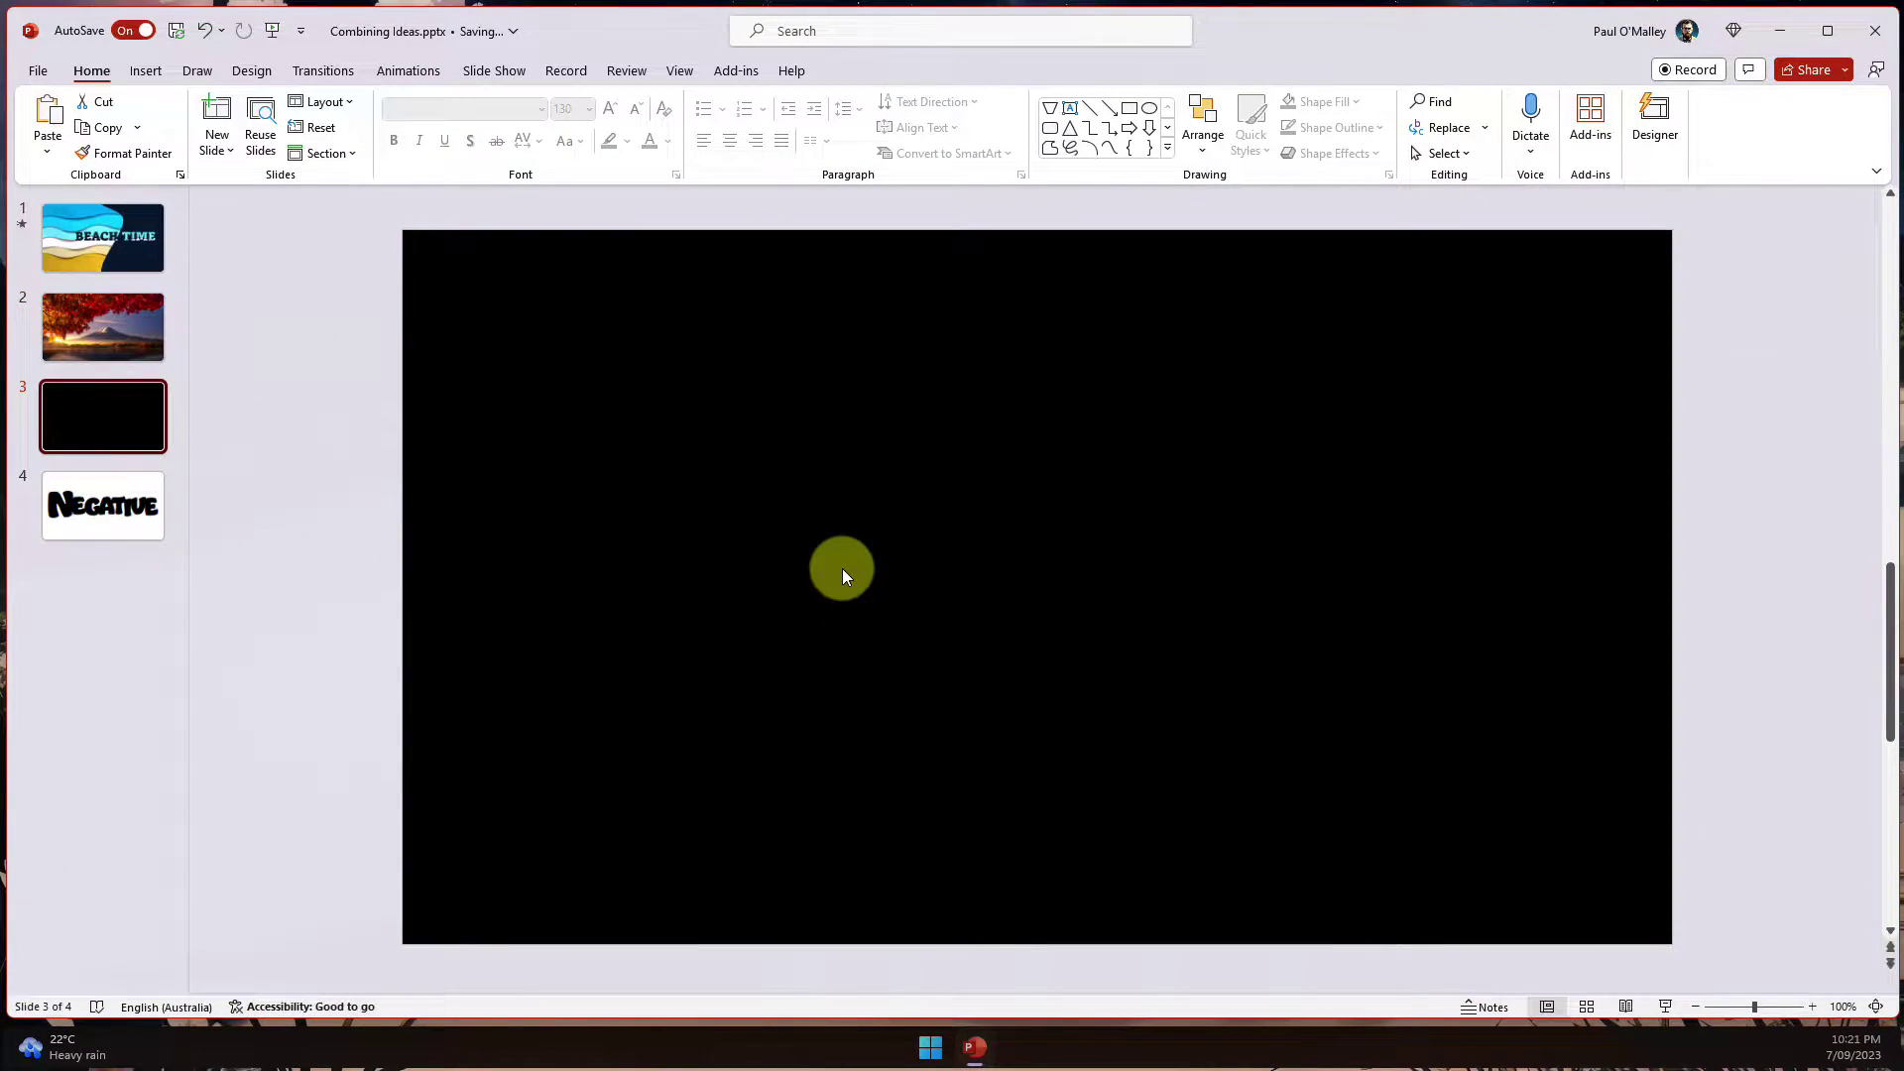
key(ctrl+v)
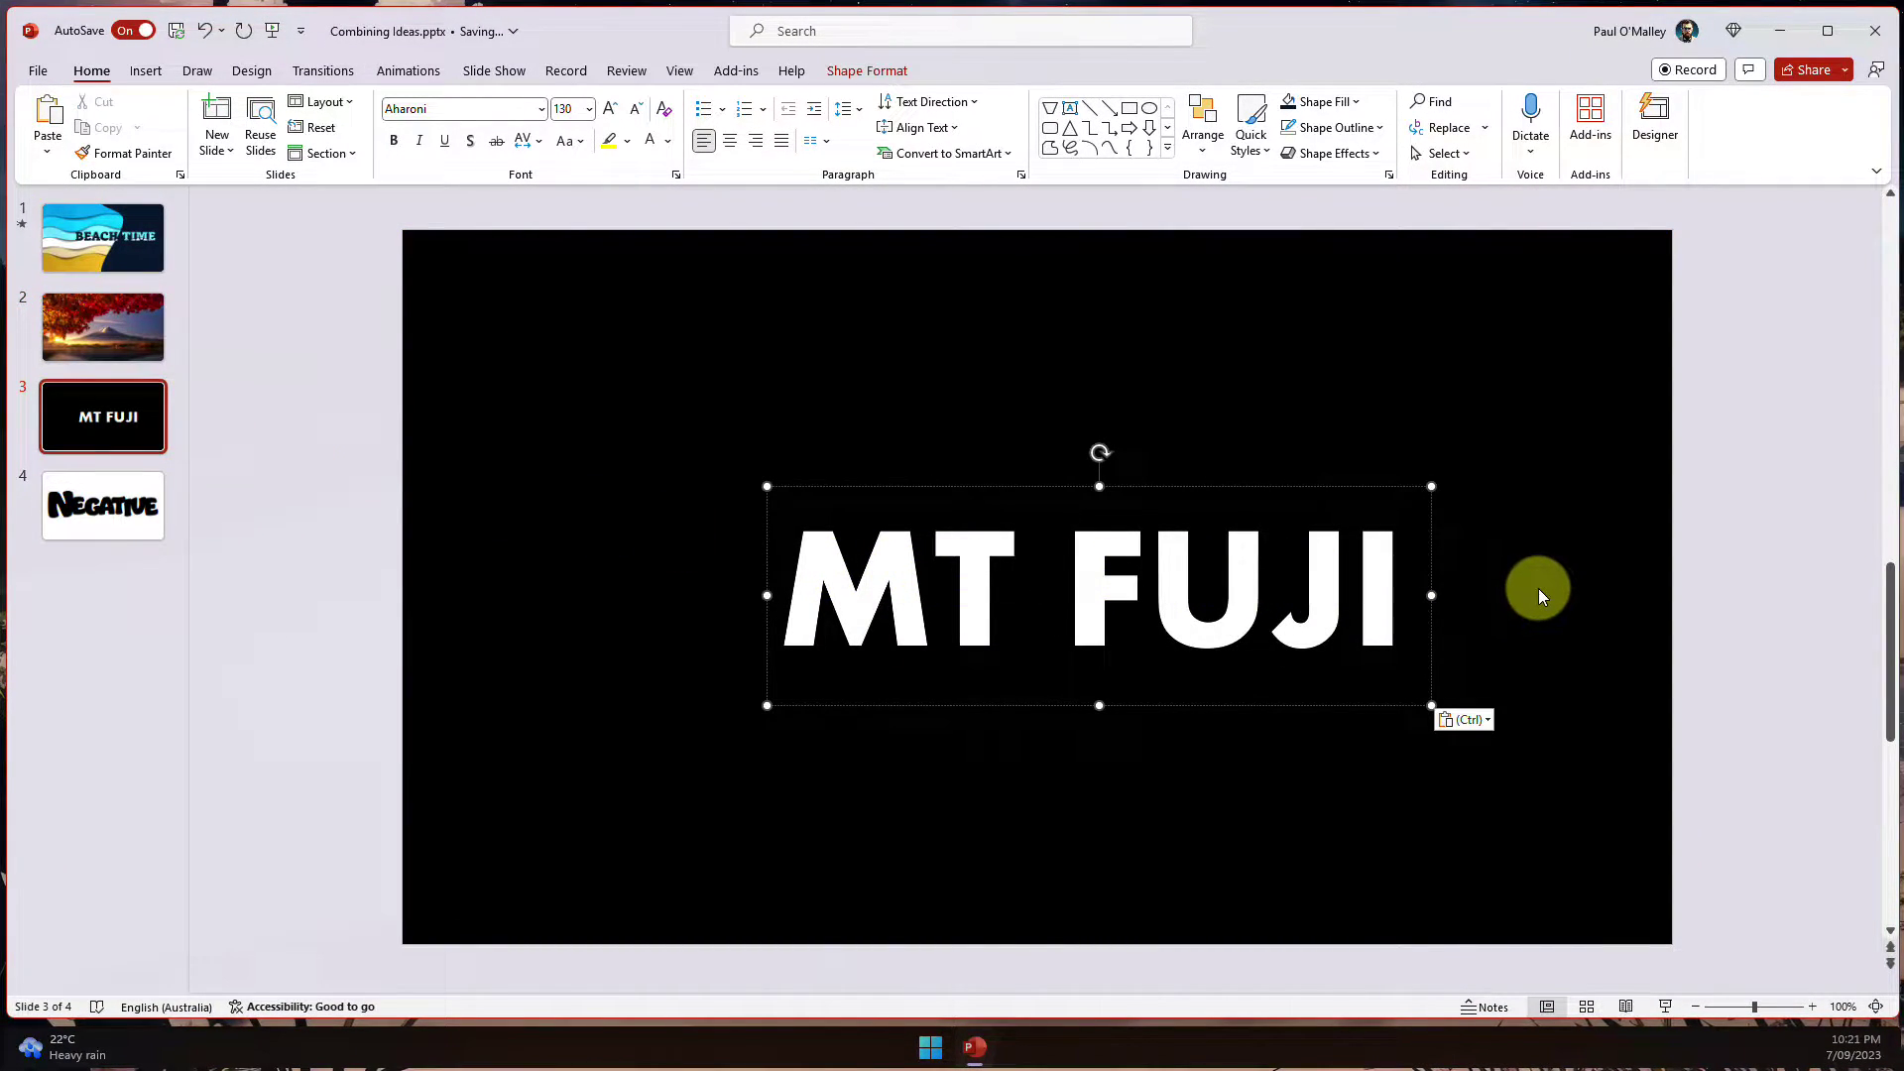
click(1538, 594)
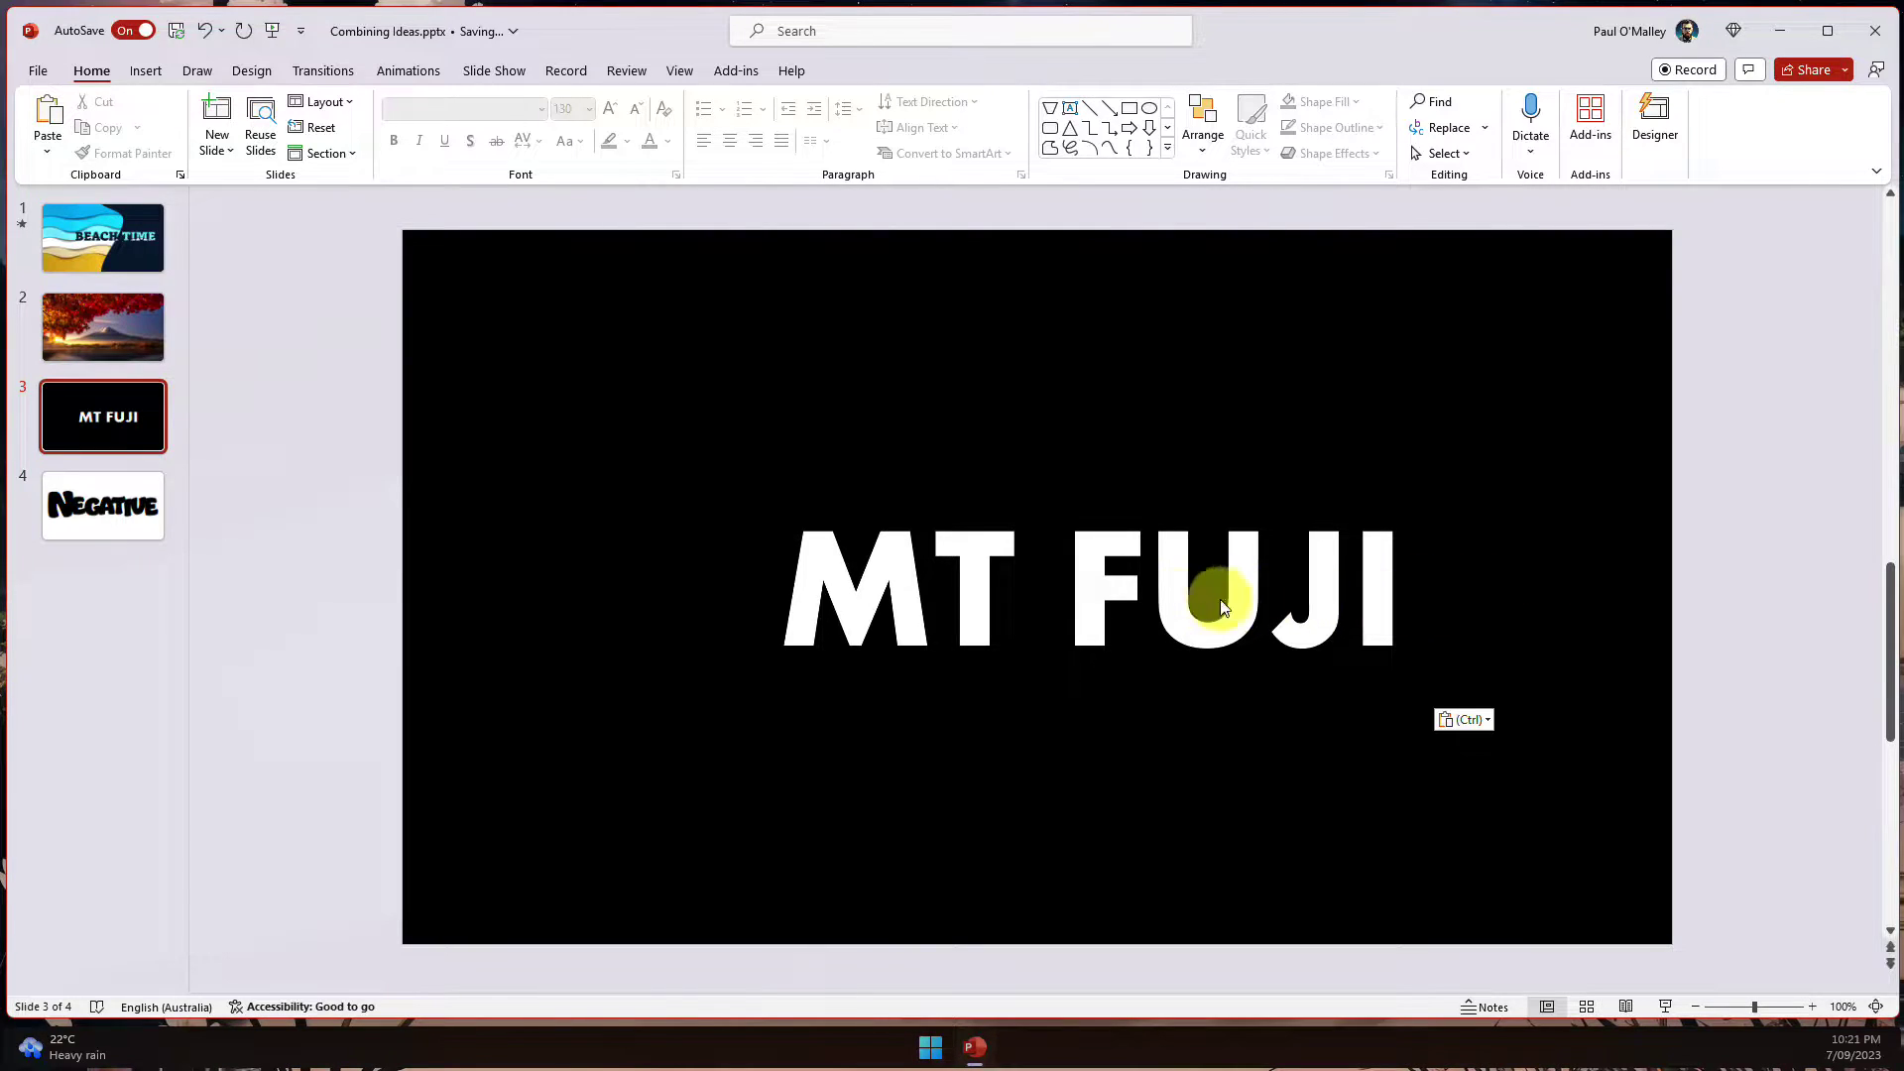
- Give the MT FUJI text an orange 18-point glow
double_click(808, 613)
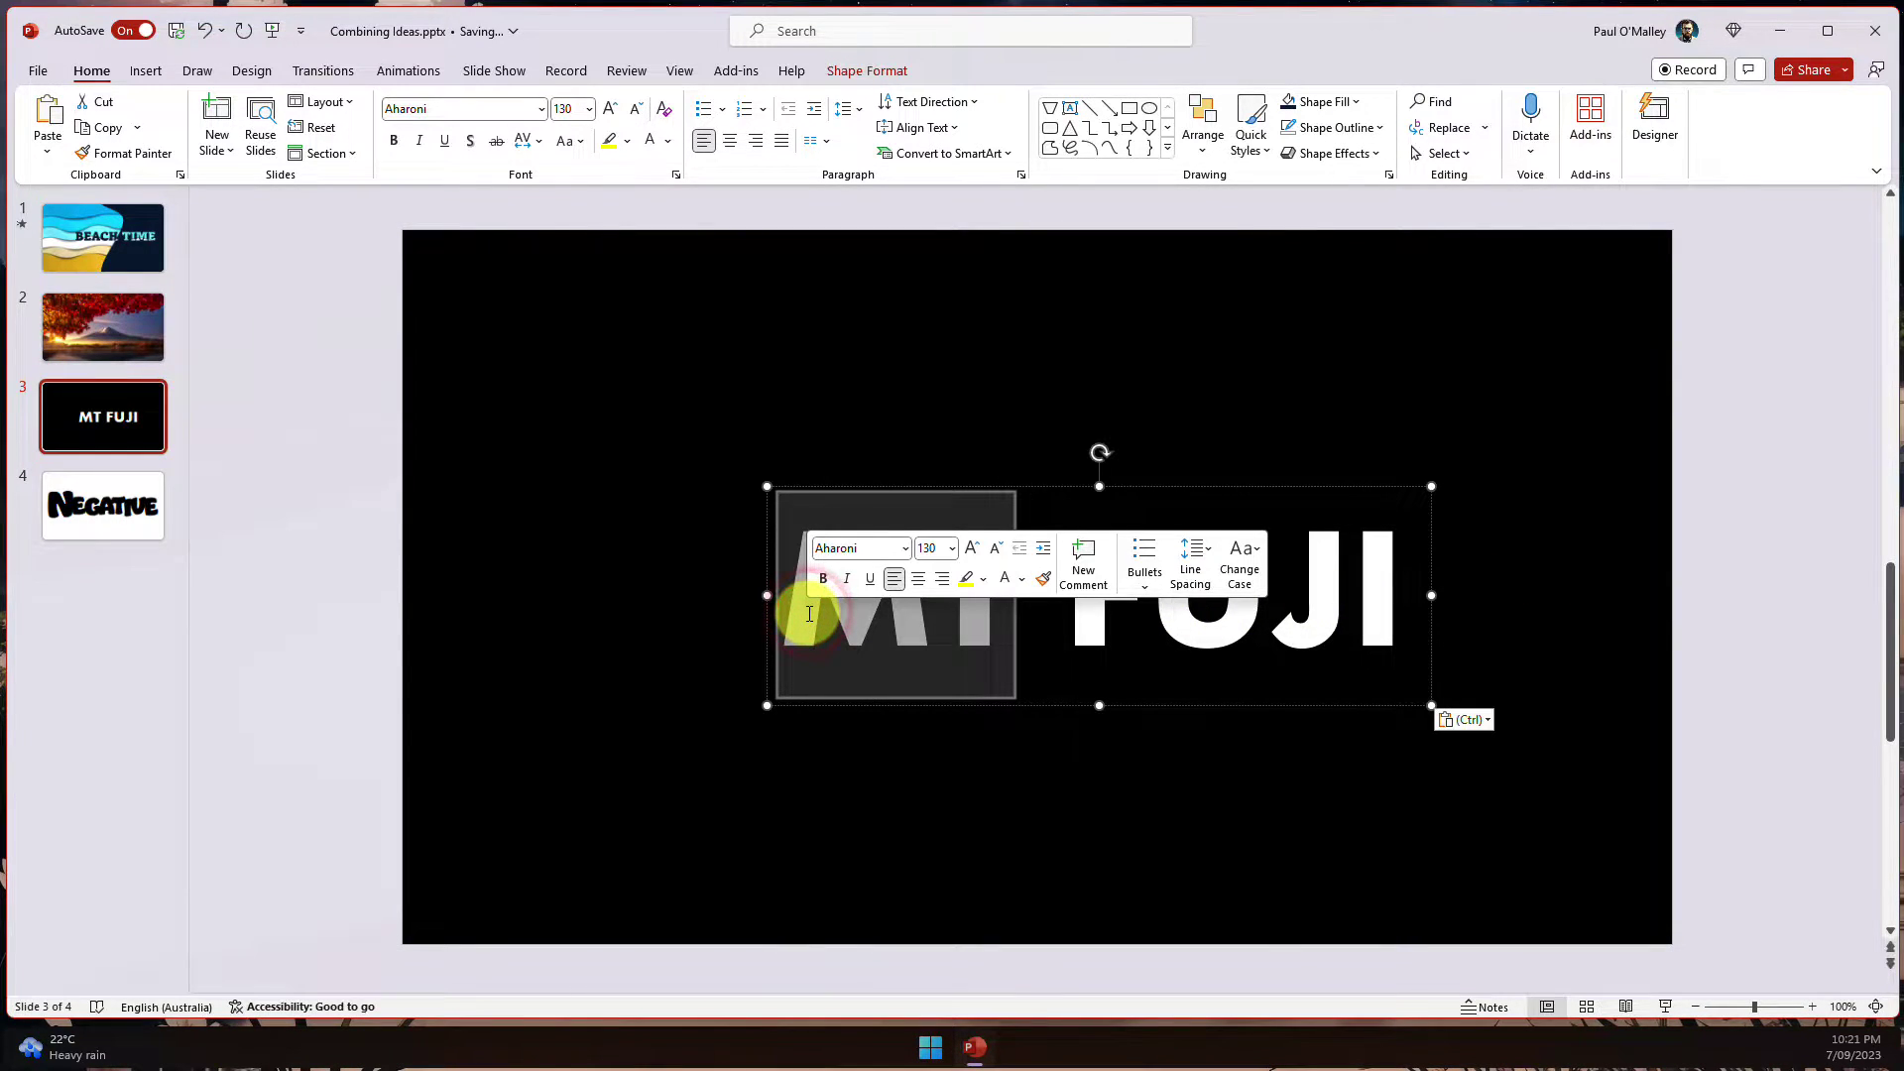
triple_click(809, 613)
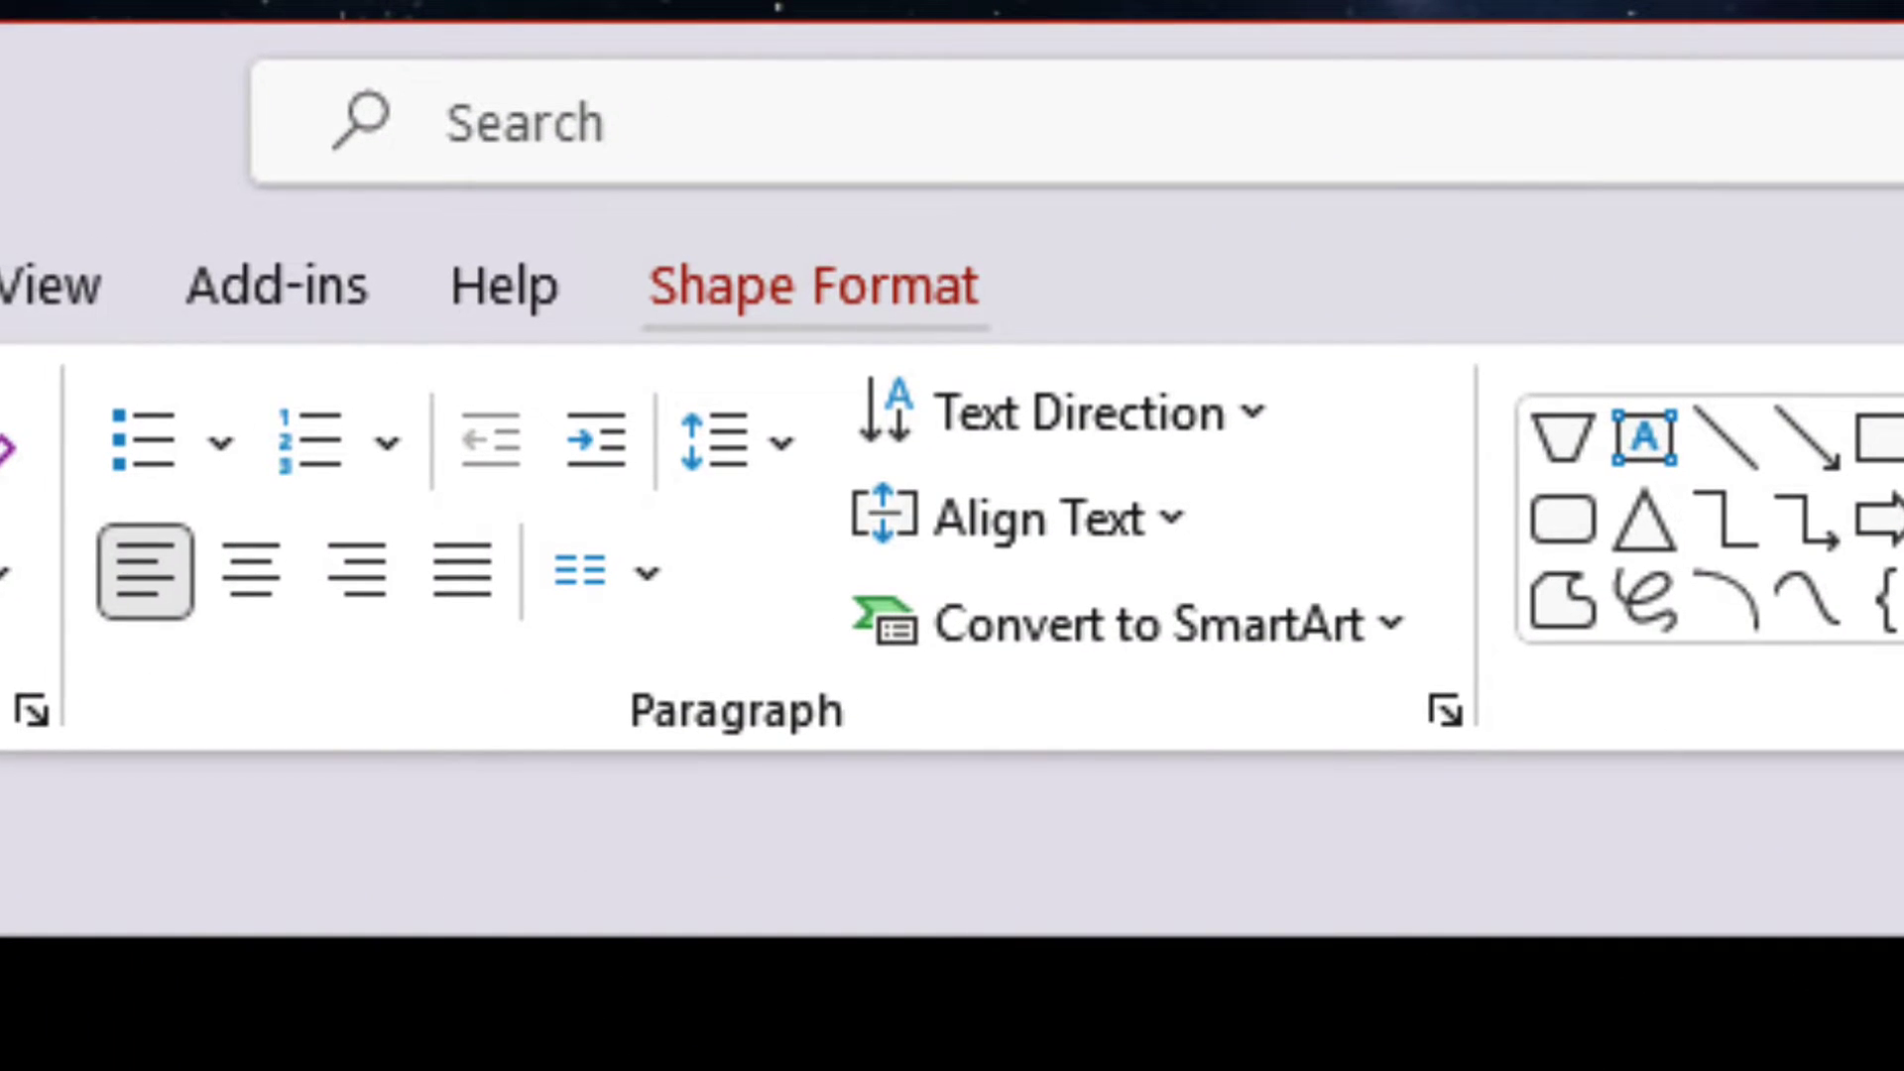
click(879, 282)
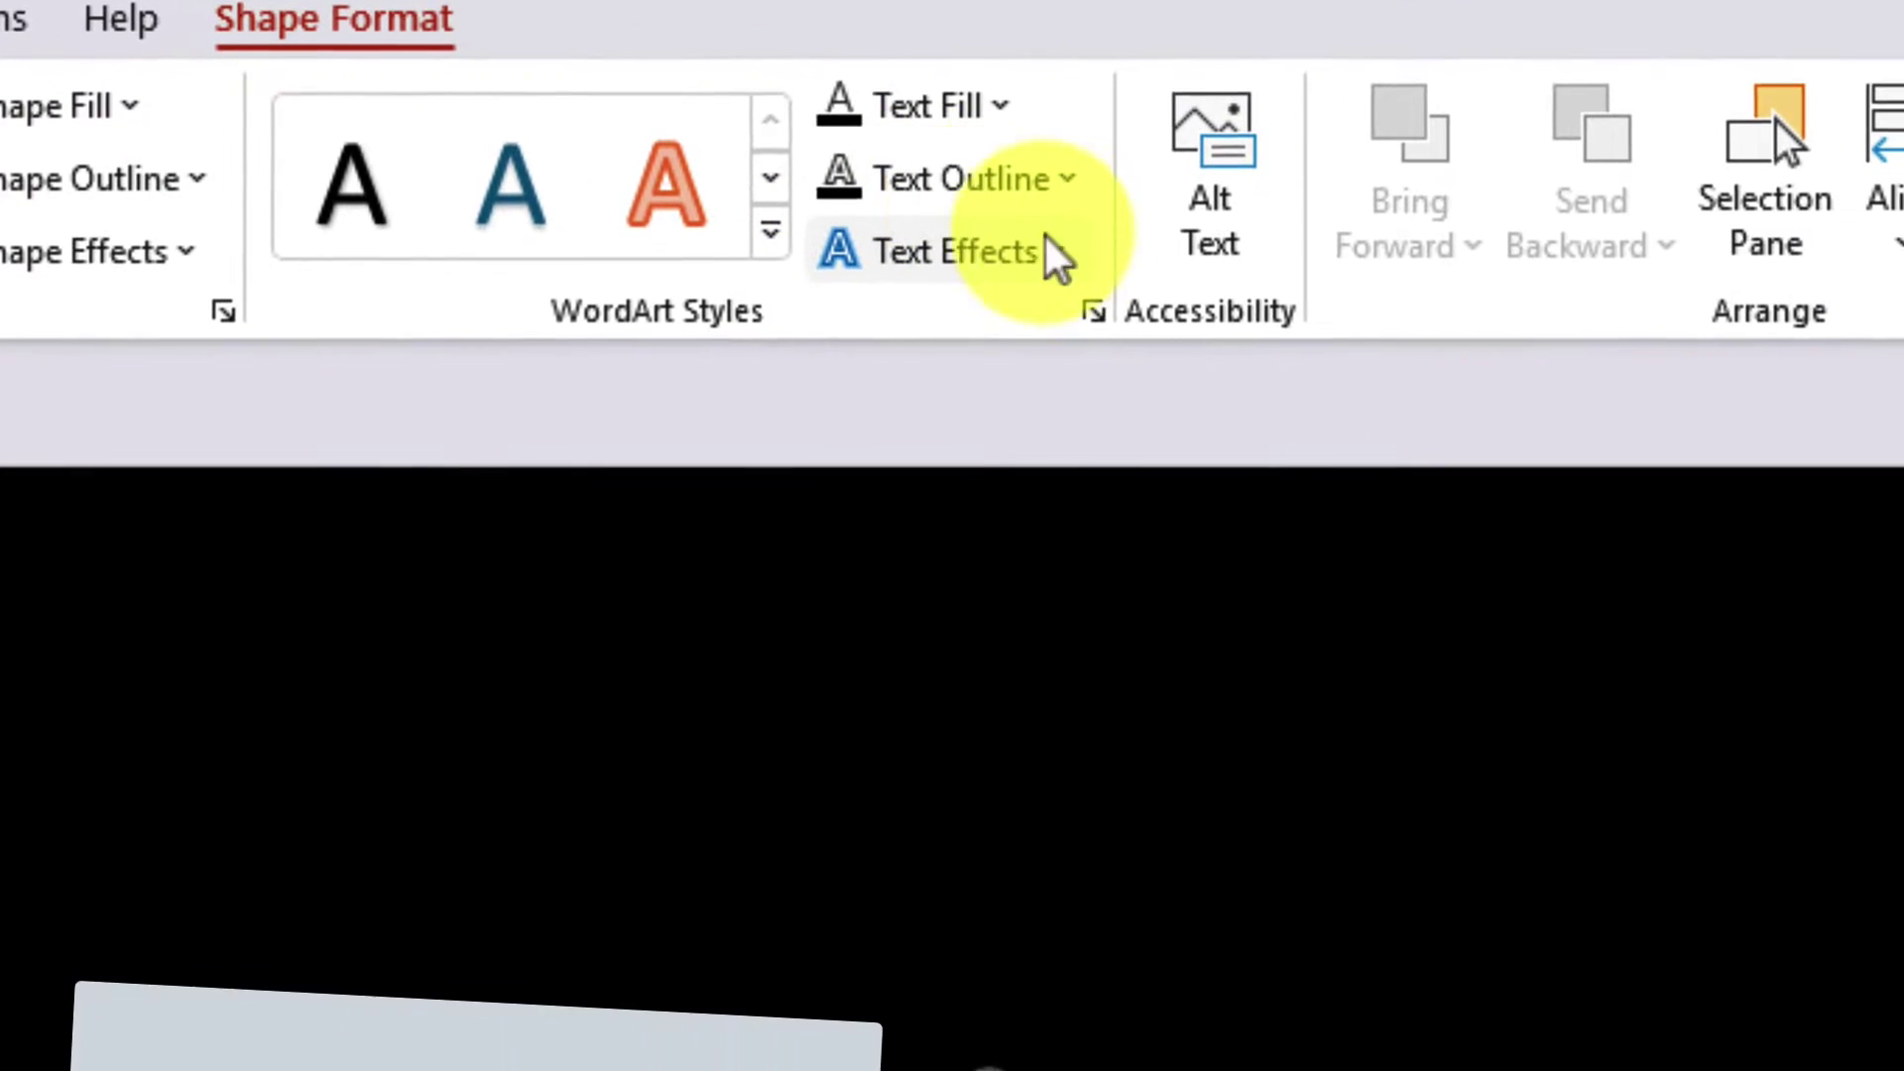
click(1079, 246)
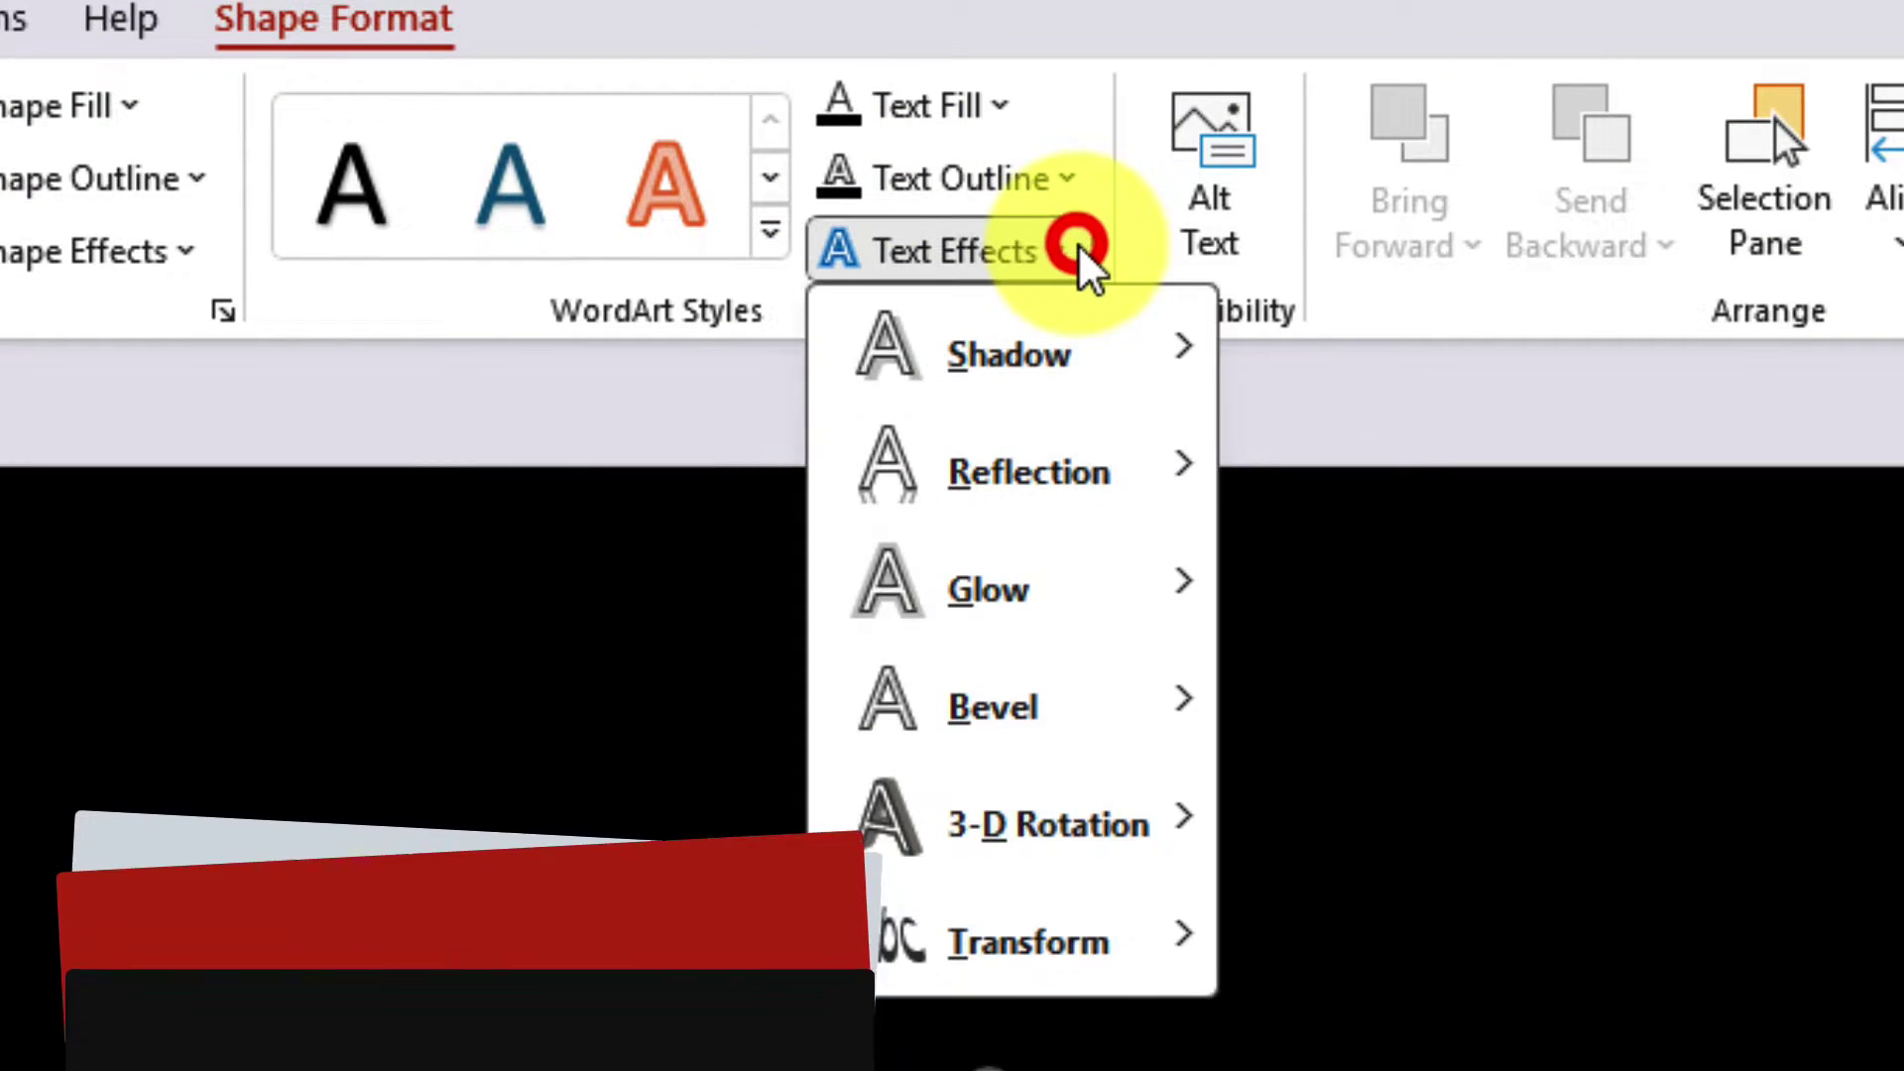
mouse_move(1150, 579)
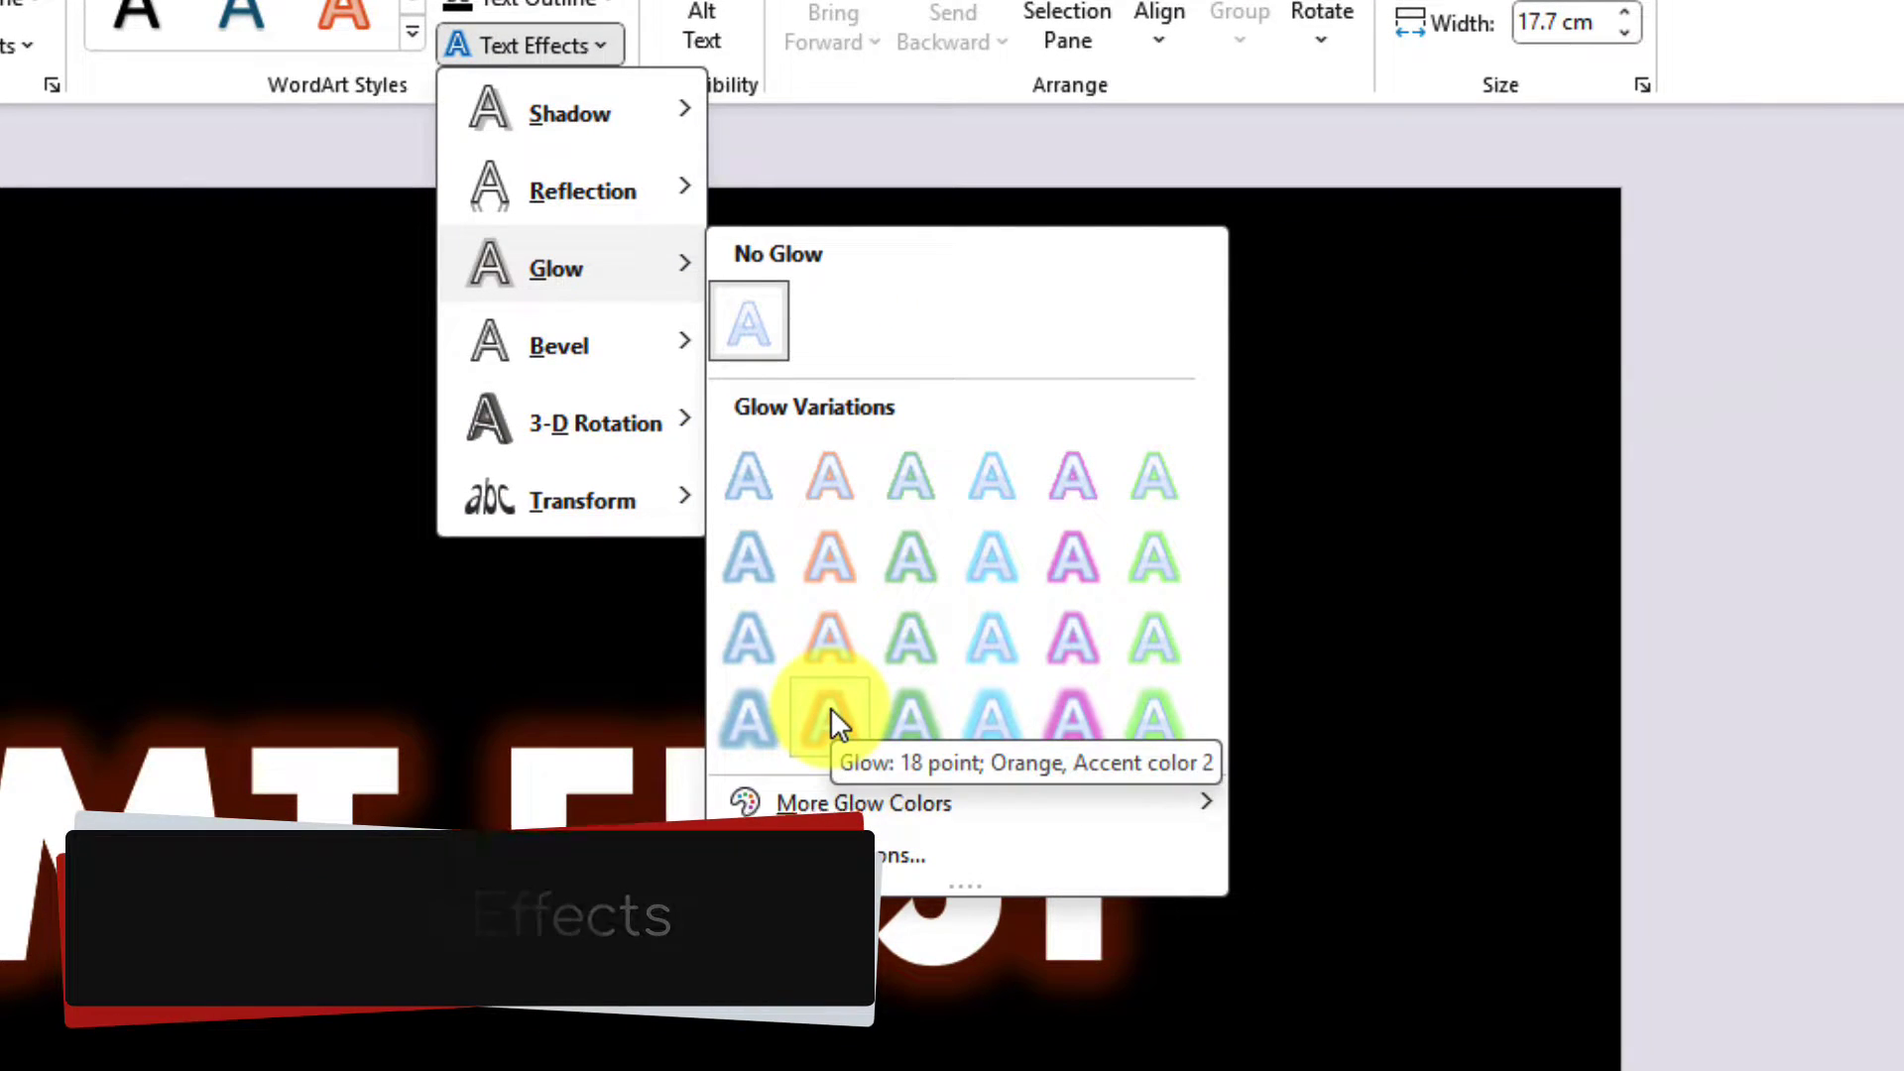
click(830, 706)
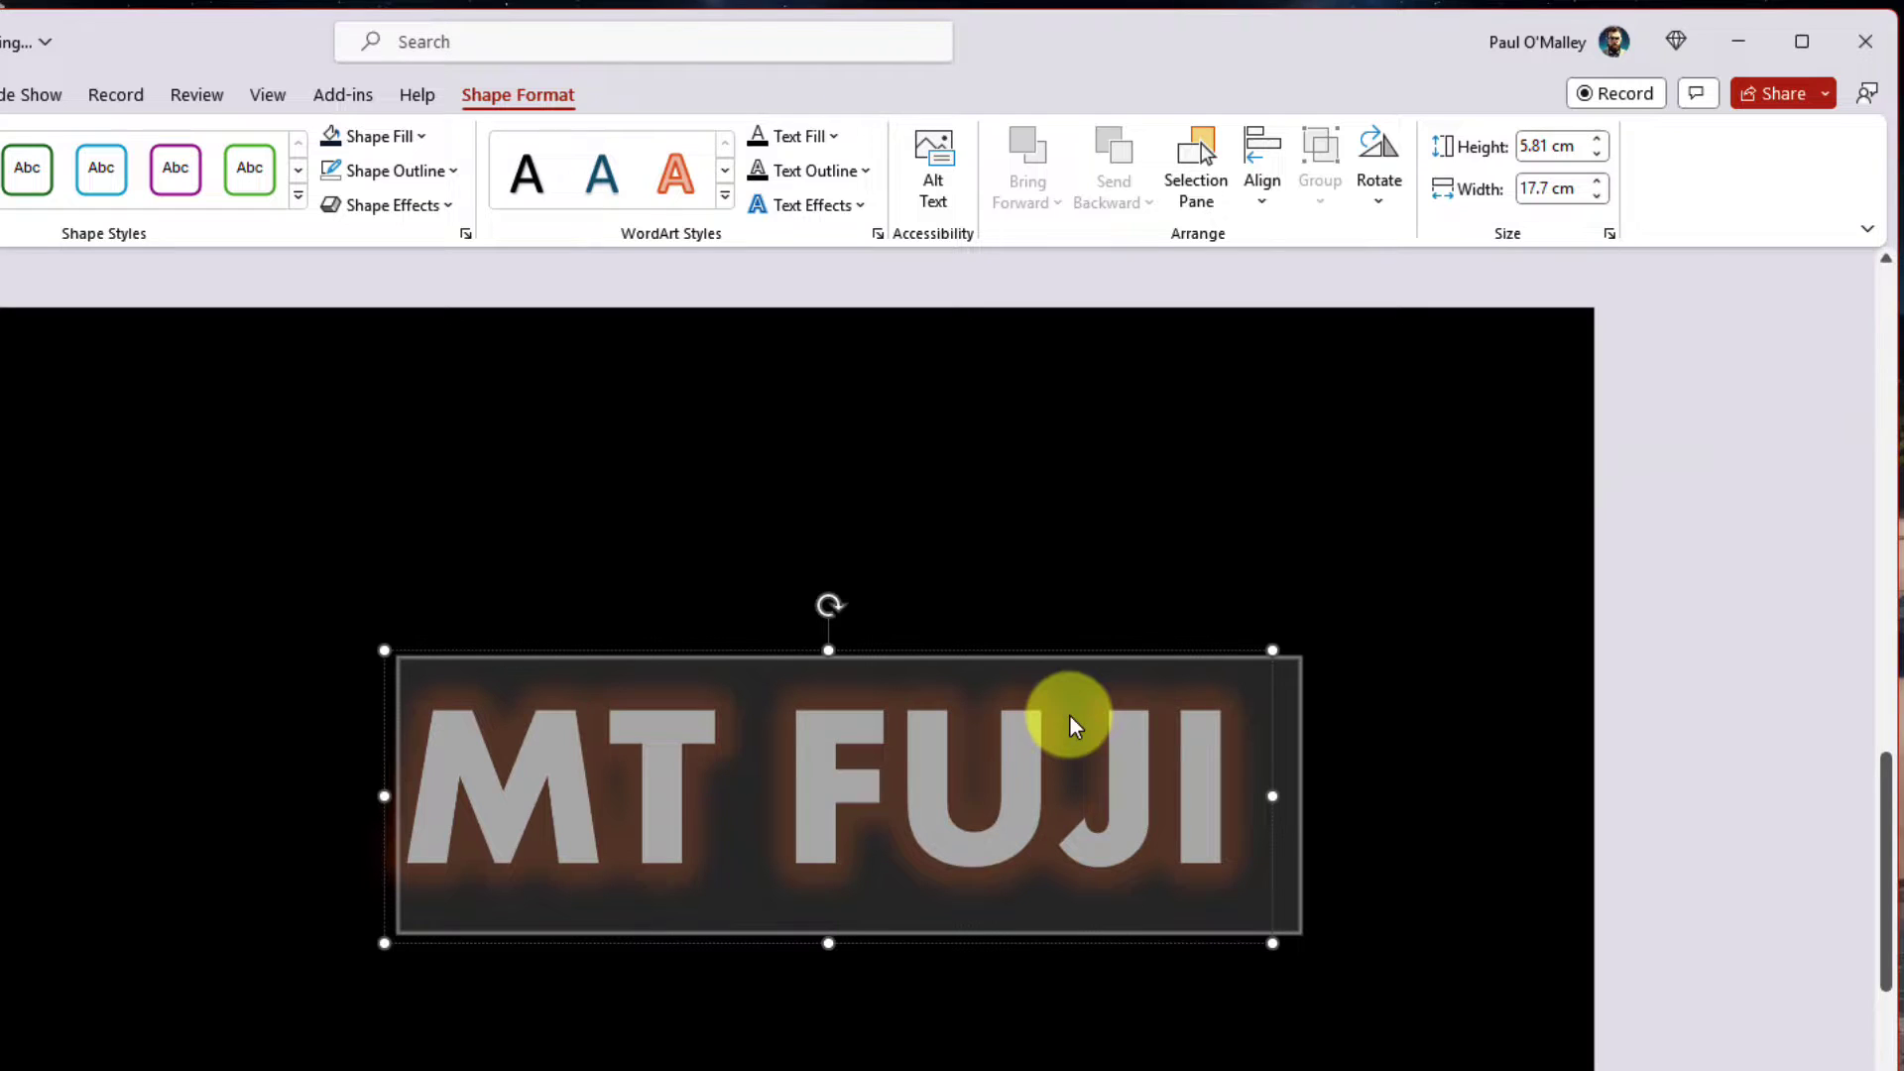
- Change the MT FUJI glow colour from orange to white
click(858, 205)
mouse_move(914, 372)
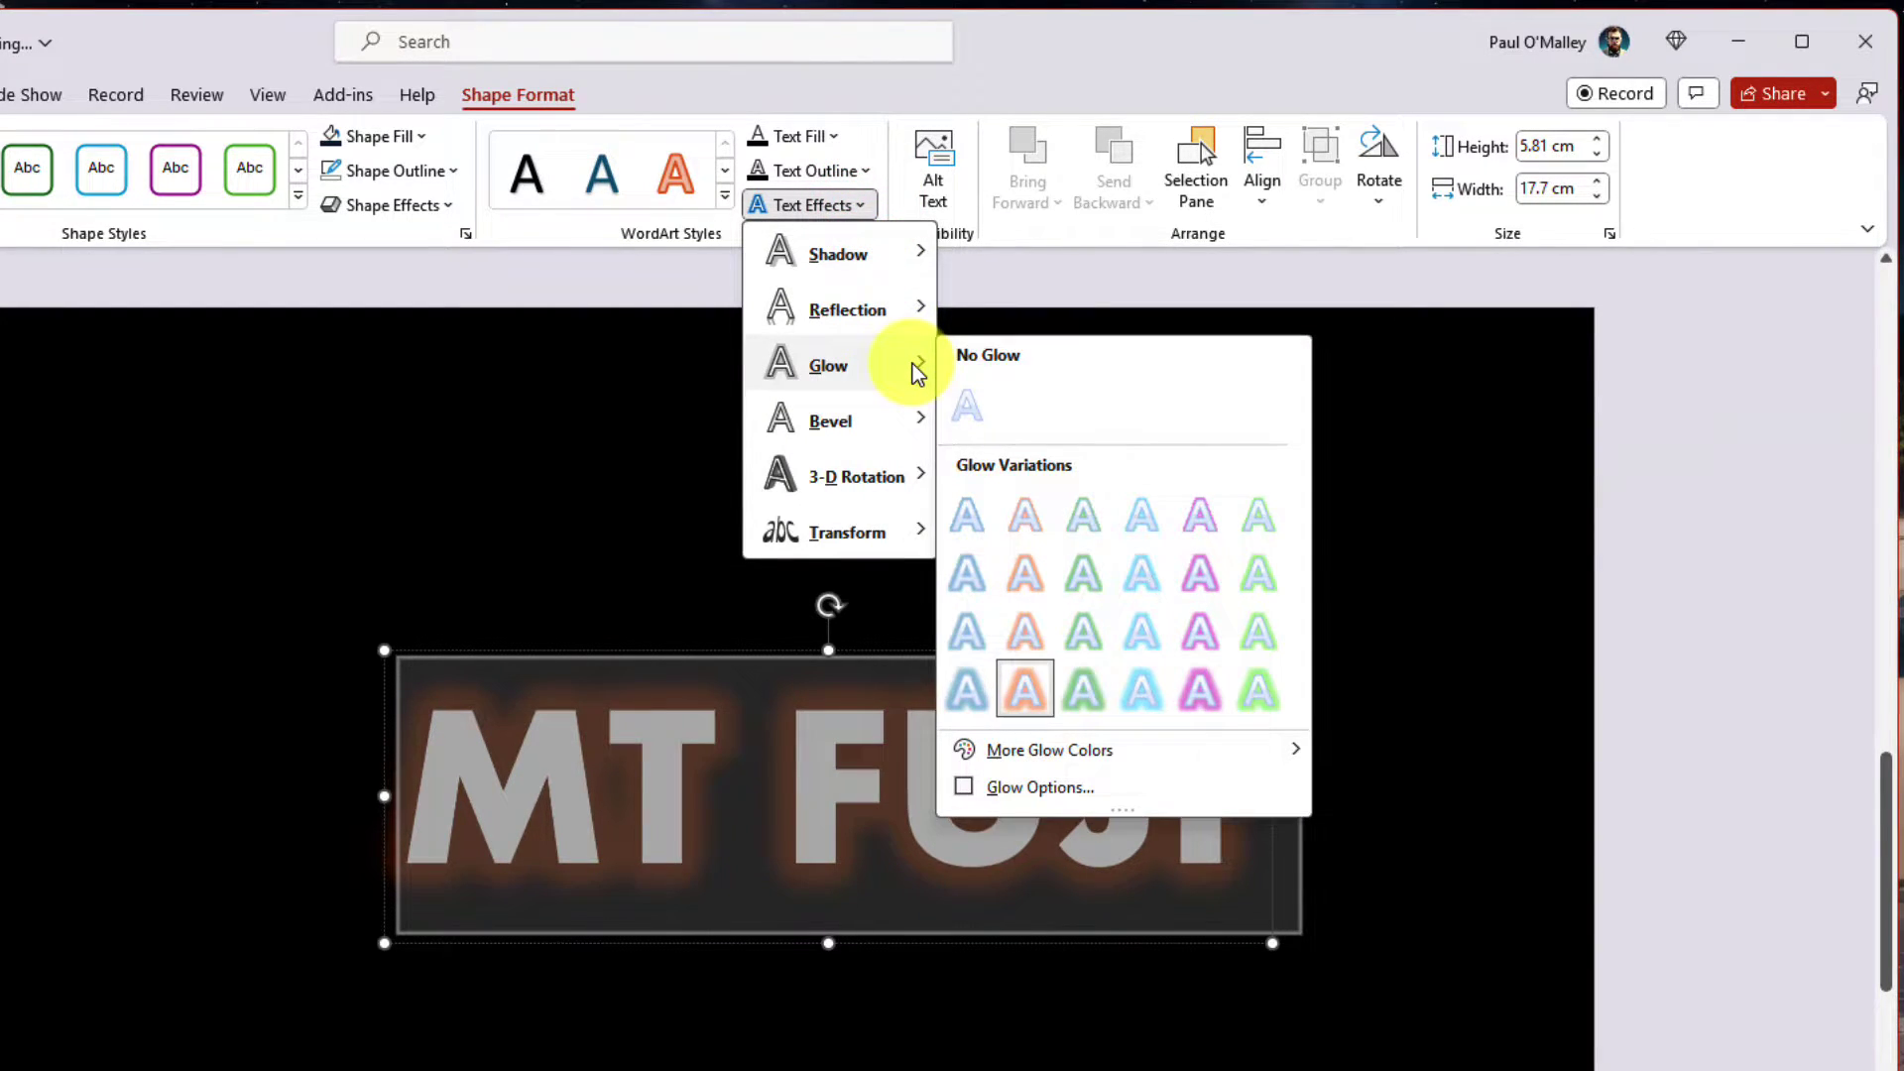
mouse_move(1127, 752)
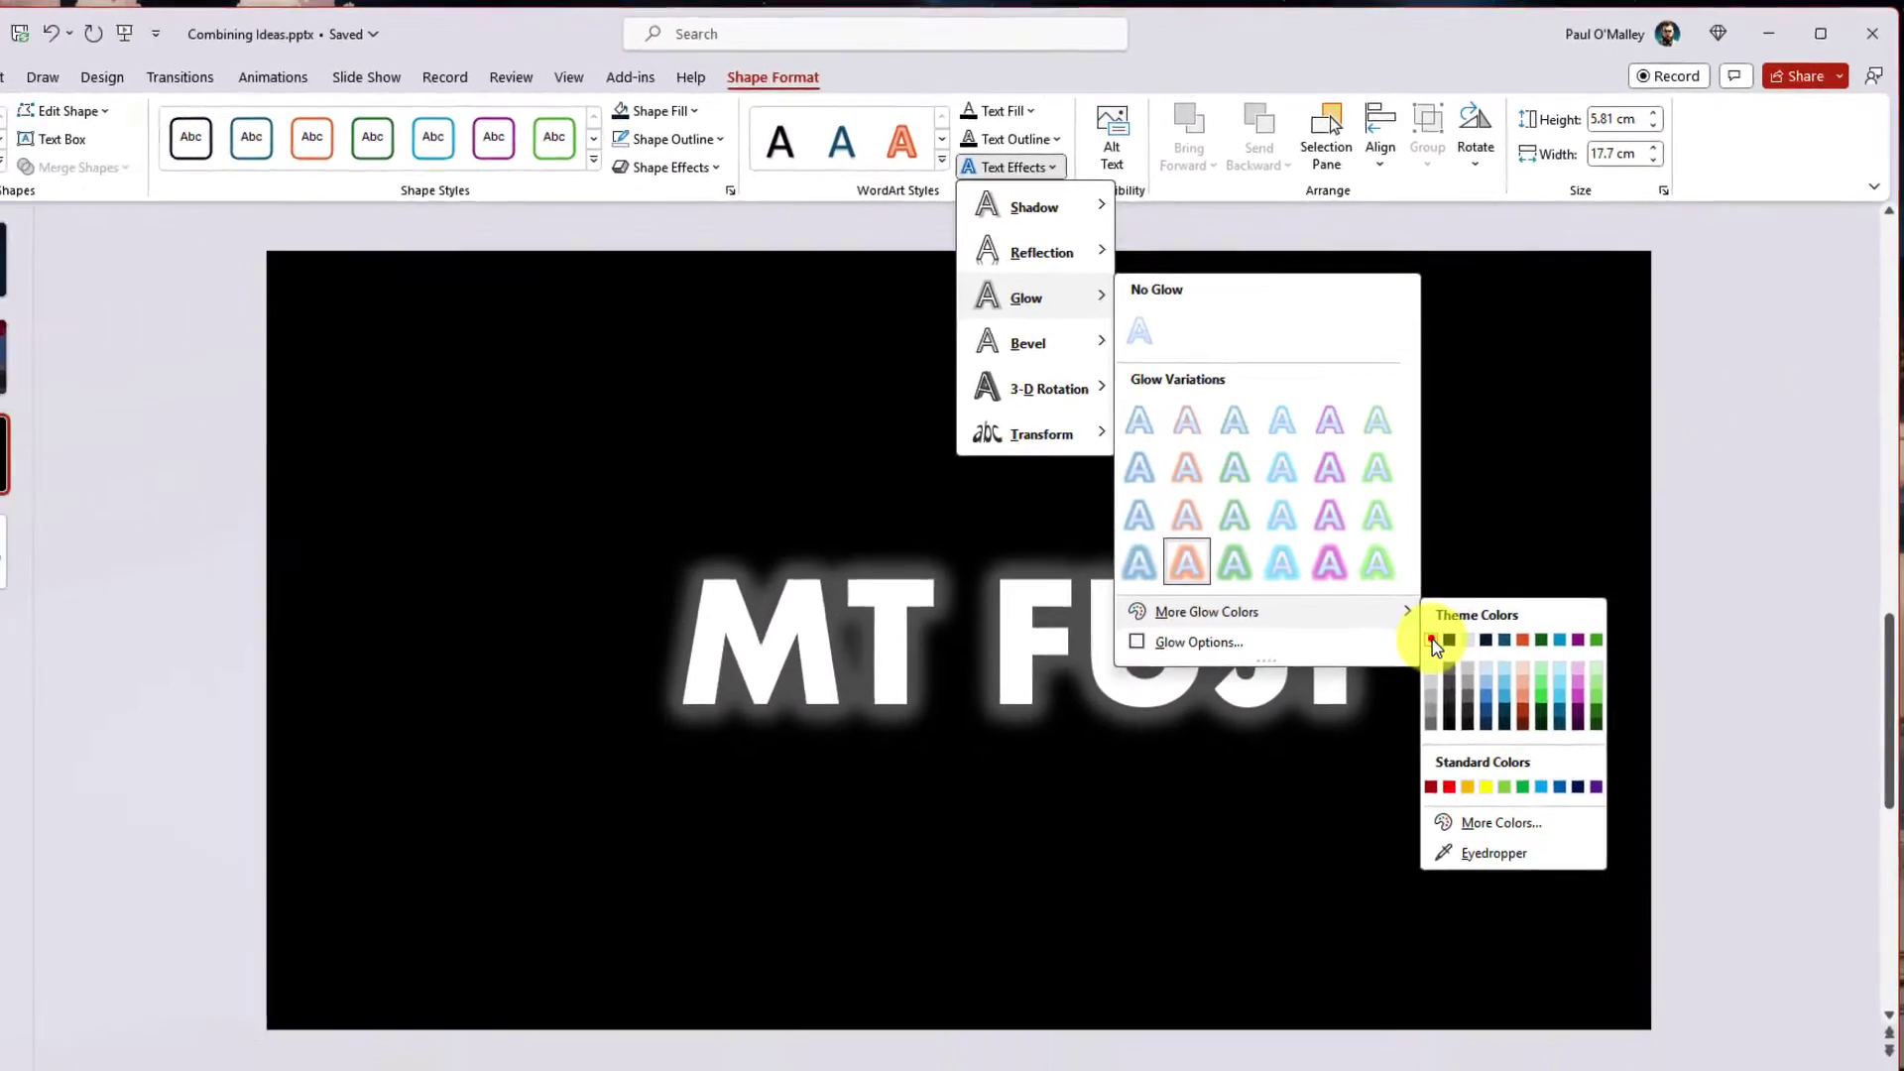
click(1326, 785)
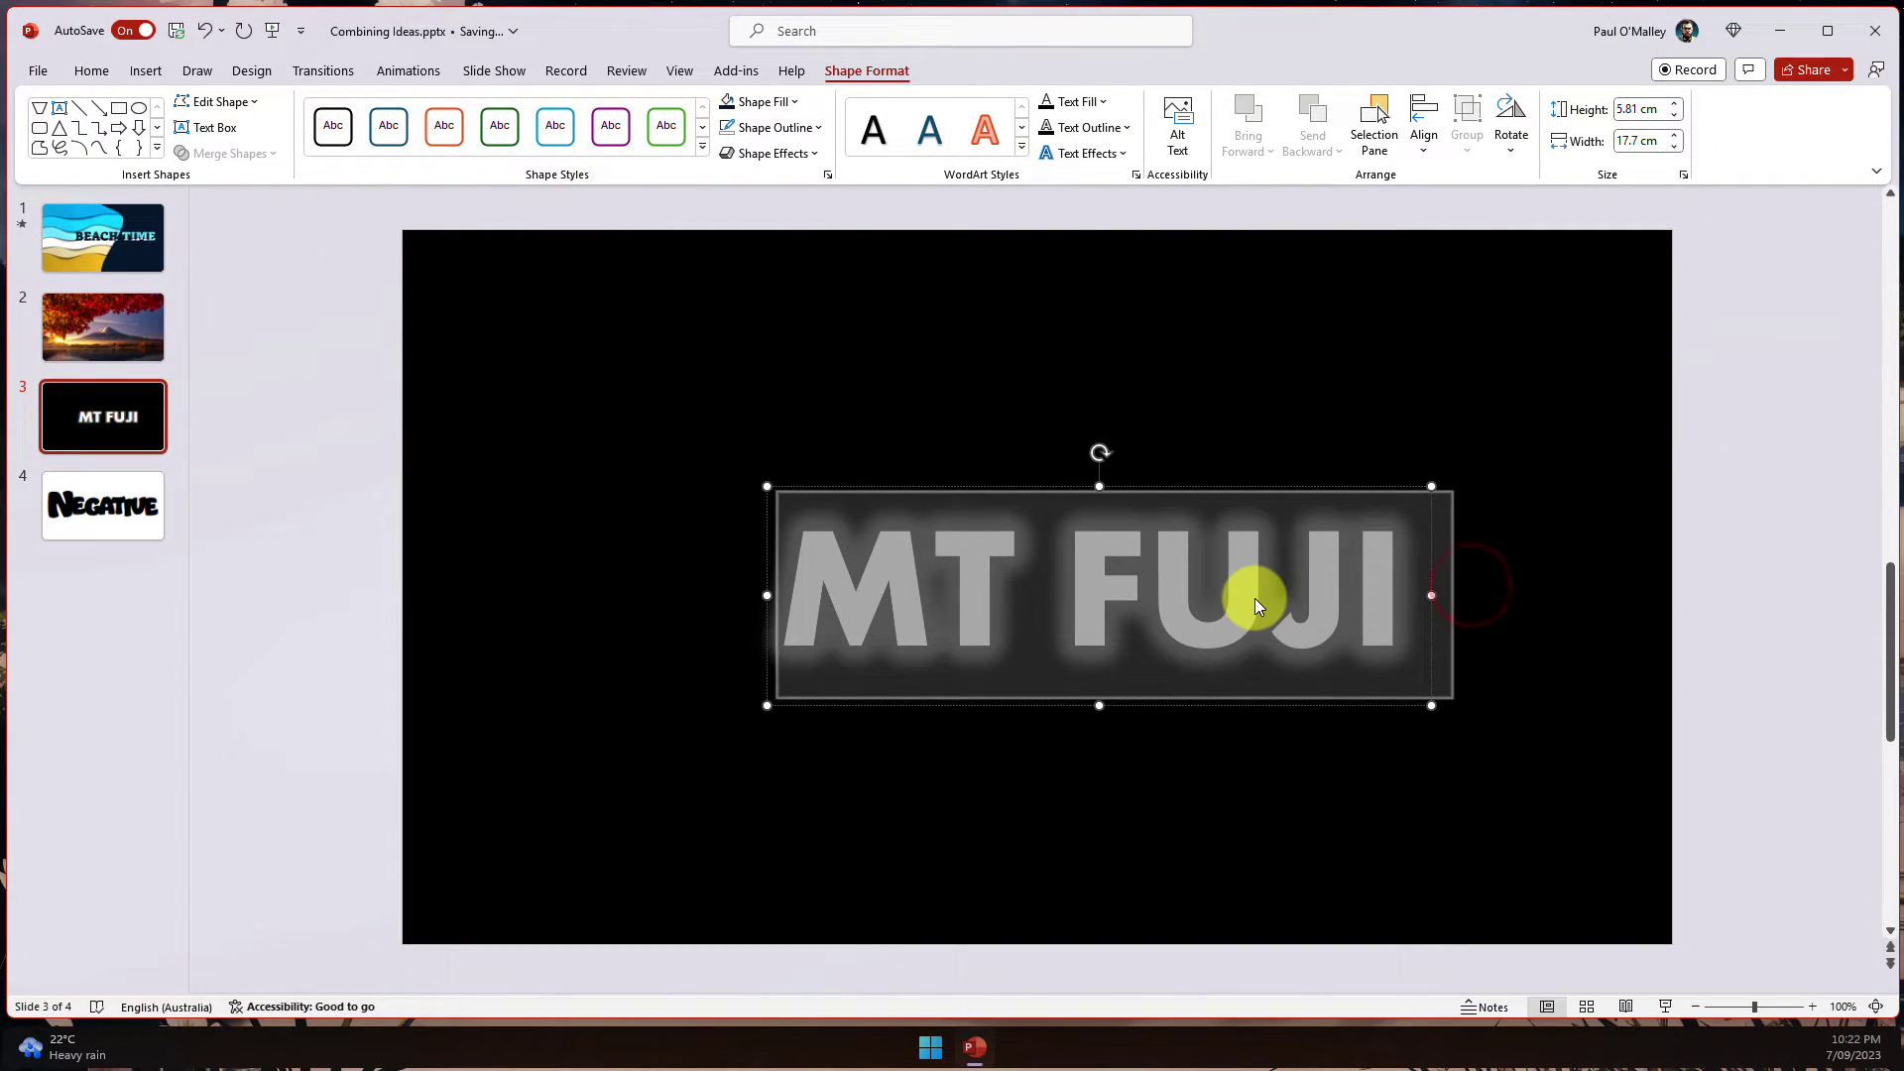
click(1577, 598)
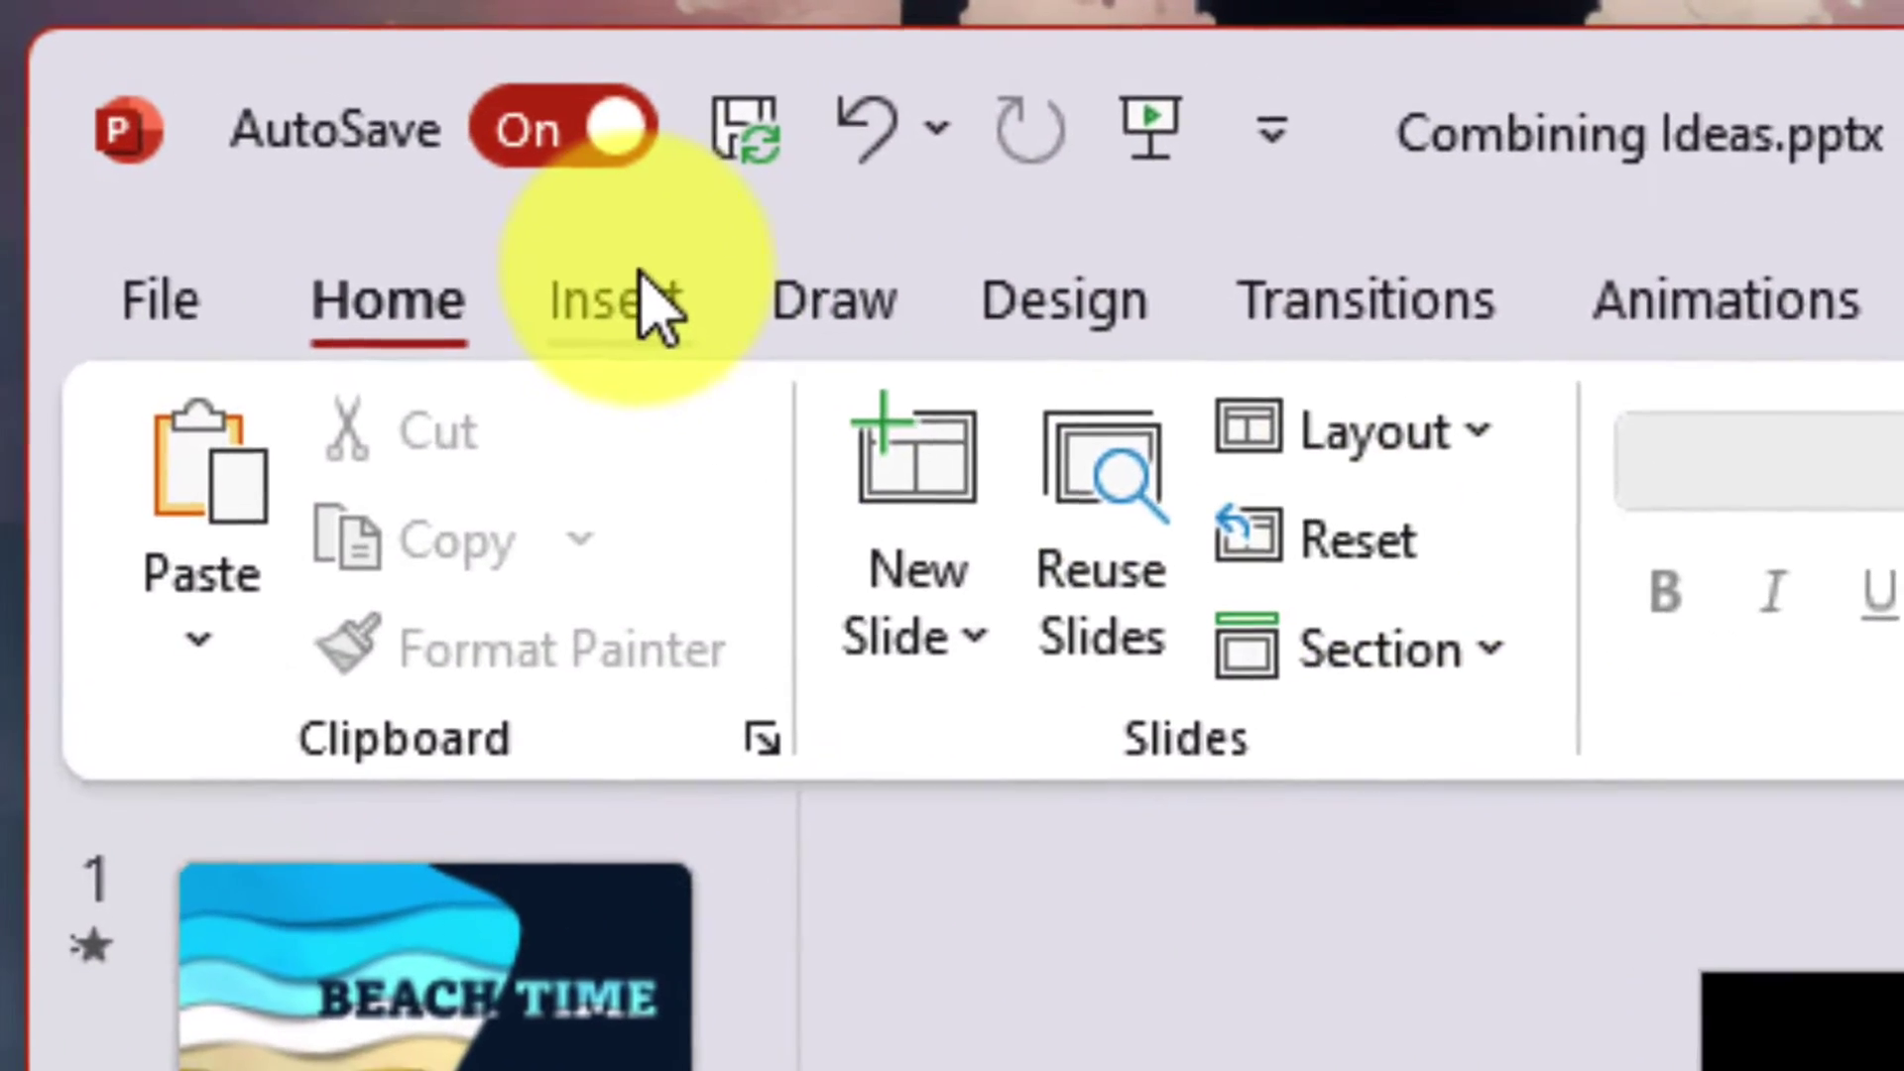
click(149, 71)
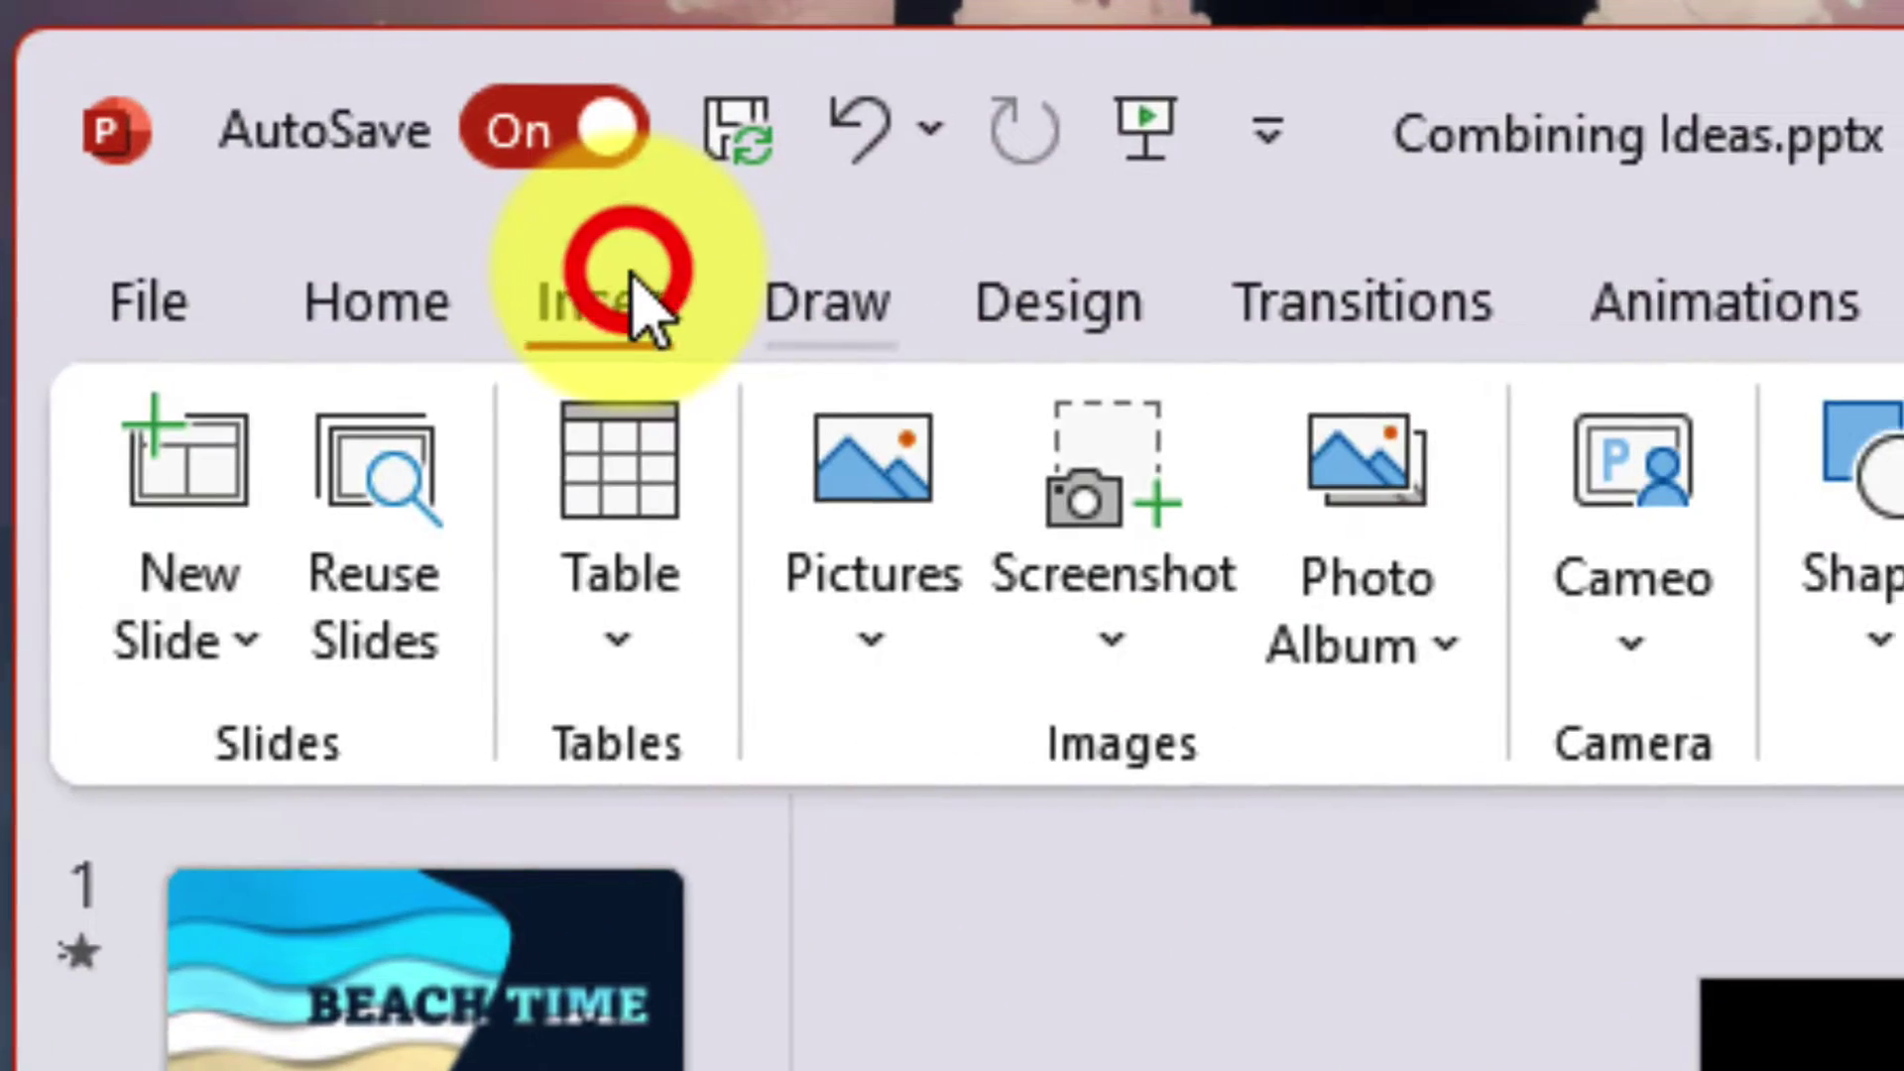
- Draw a trapezoid over MT FUJI, flip it 180°, and size and centre it on the middle letters
click(1307, 476)
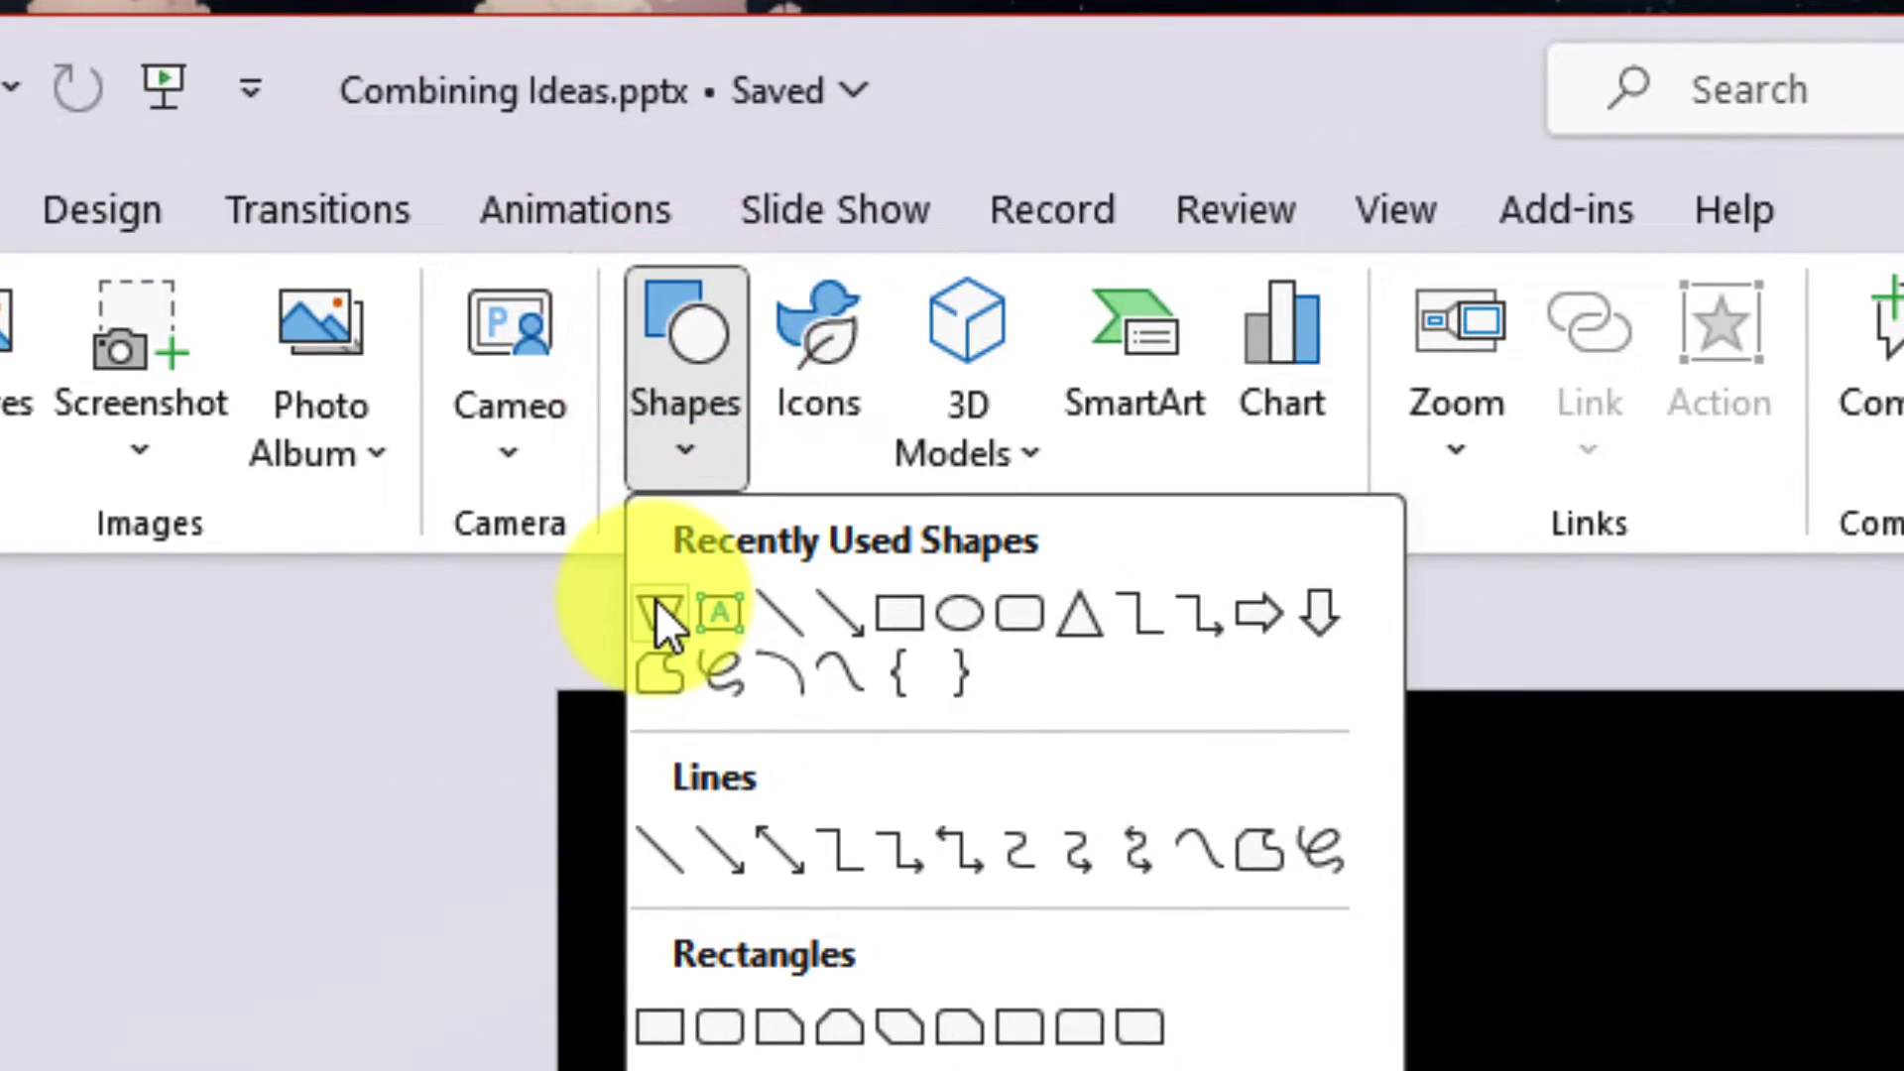
click(656, 615)
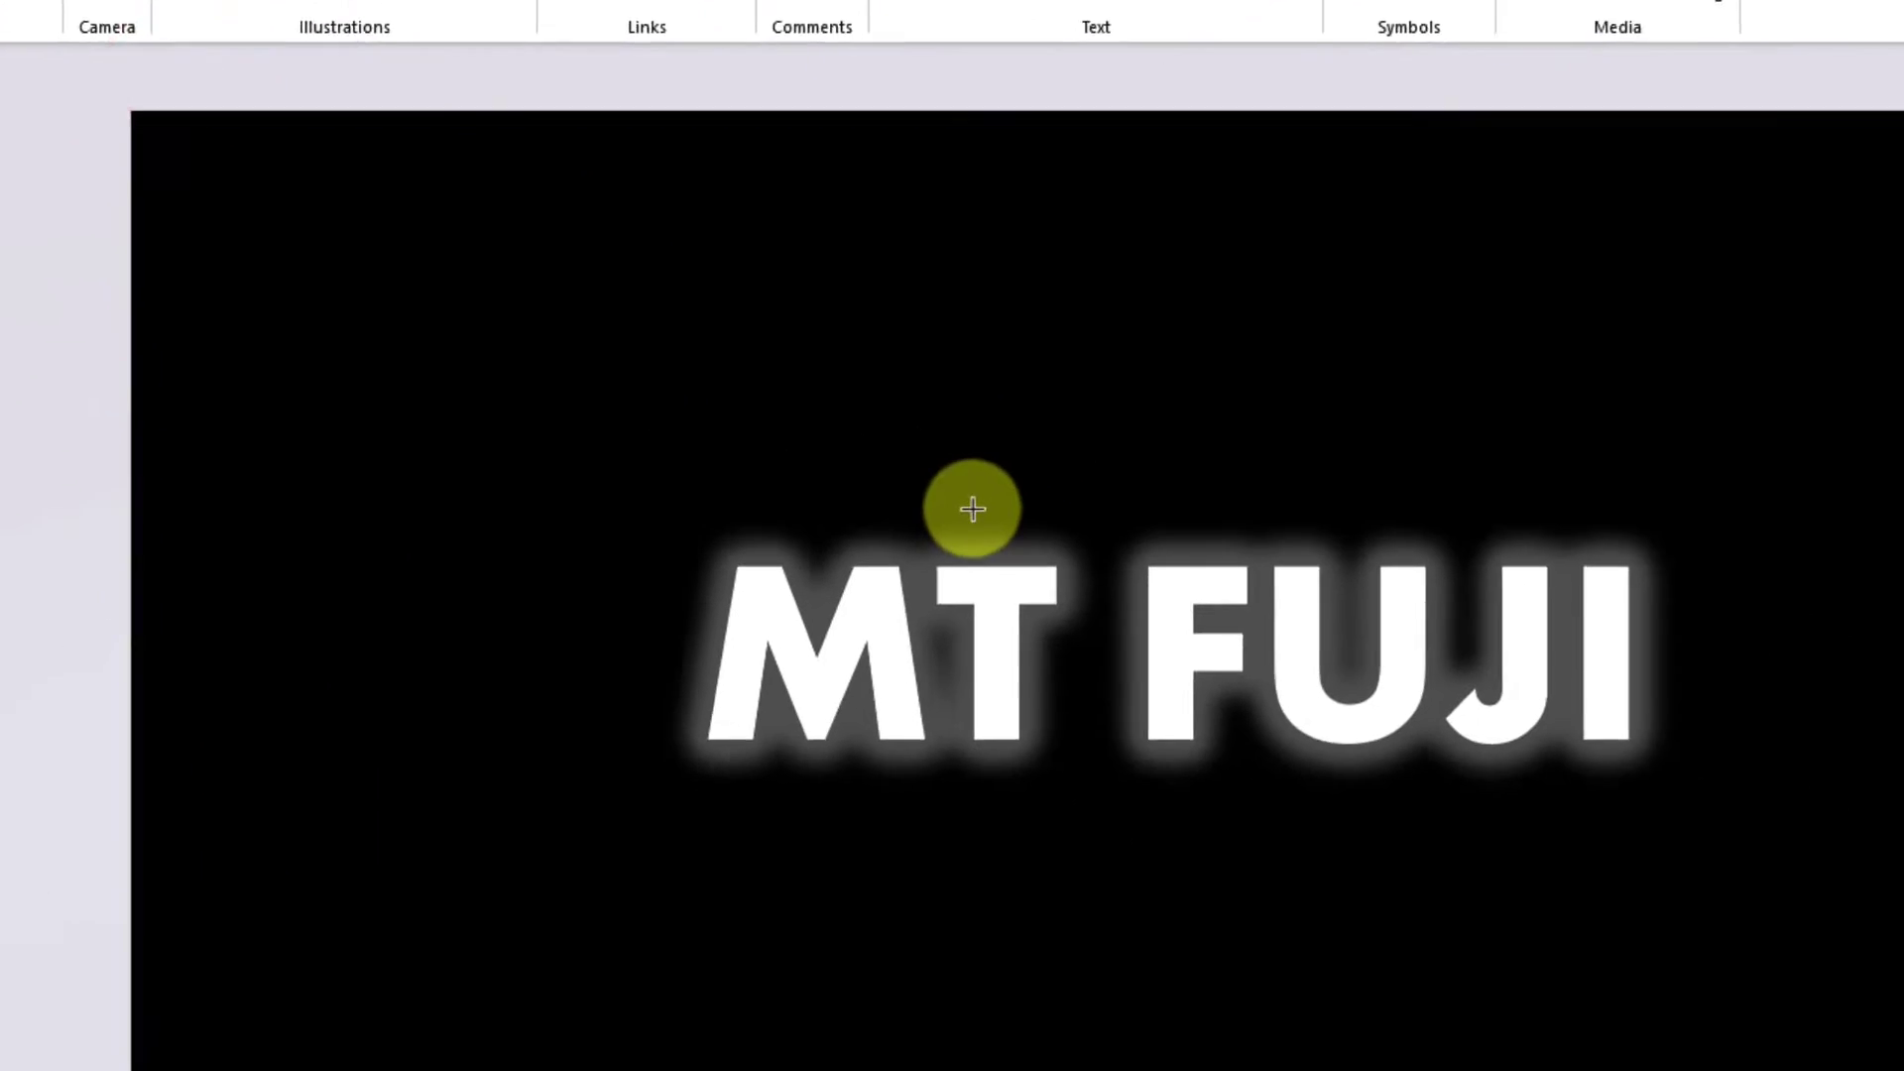
drag(1903, 1070, 1903, 1070)
drag(1073, 628, 1245, 722)
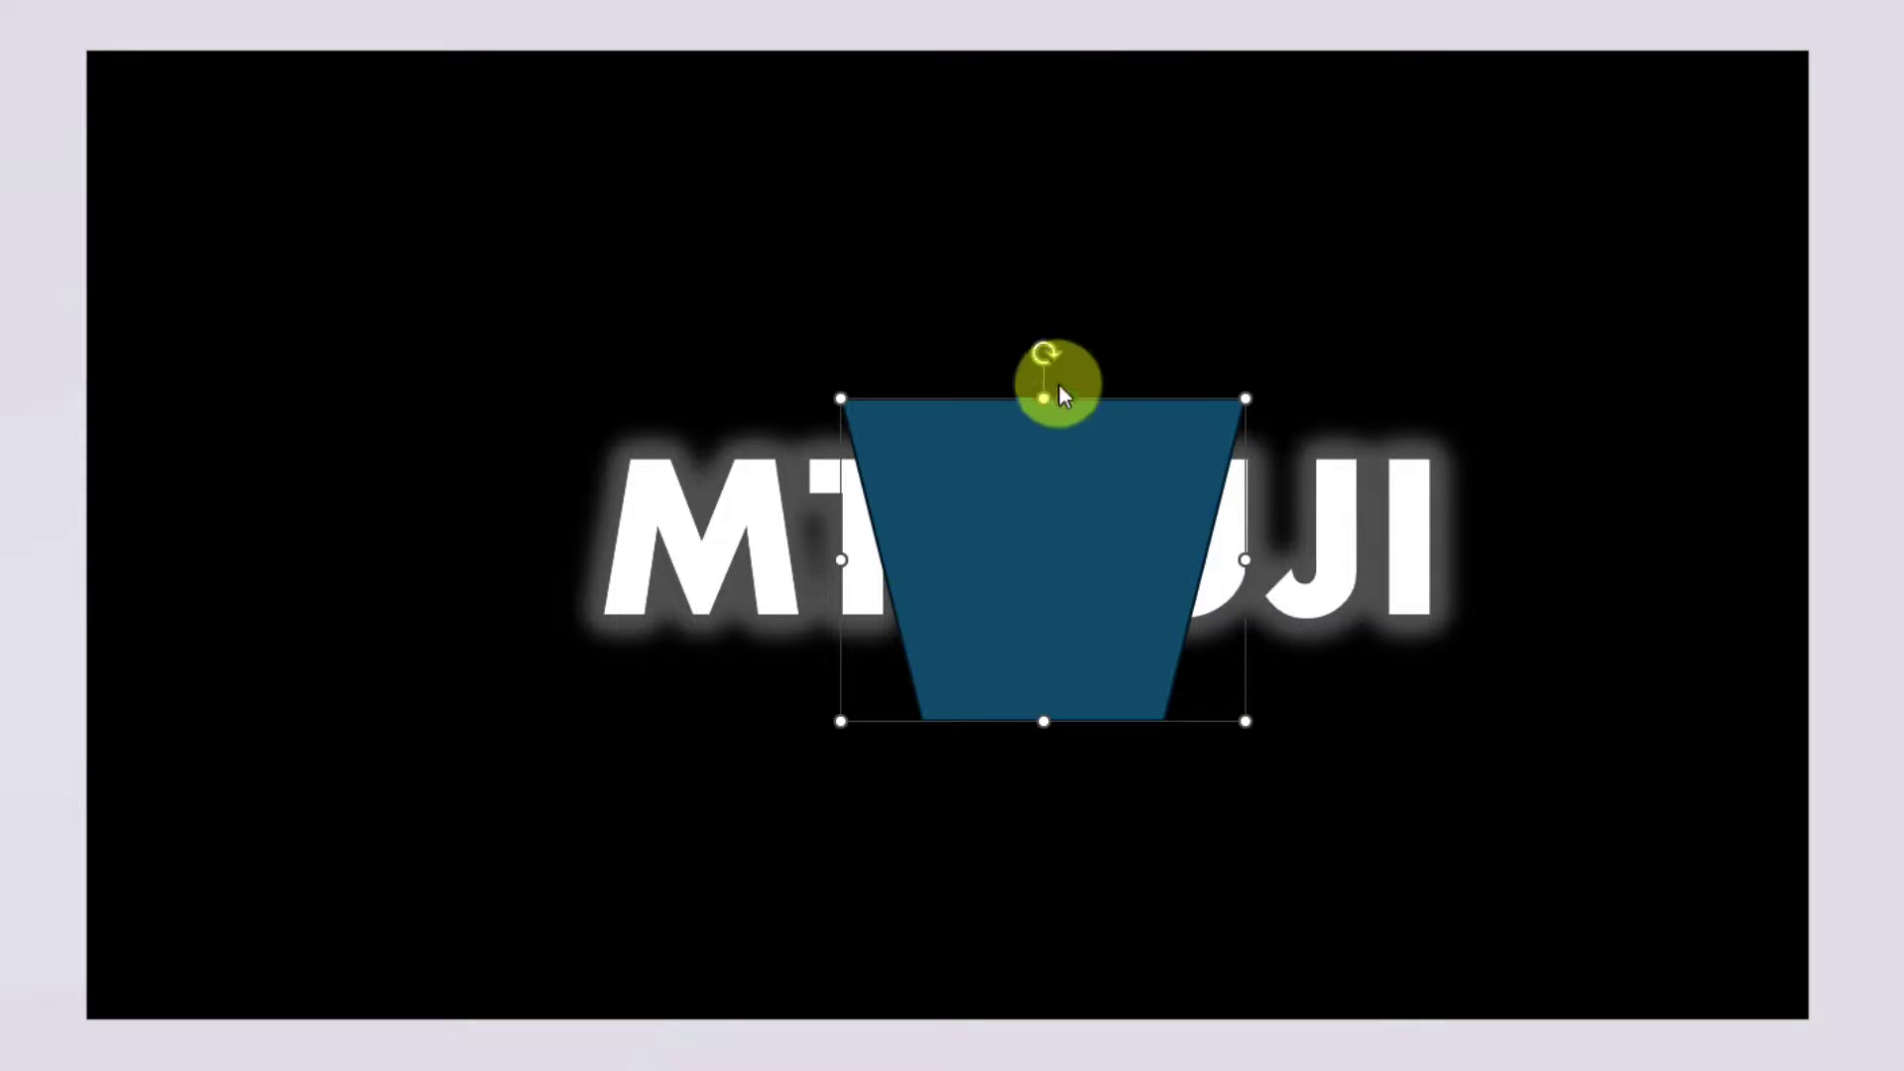
drag(1040, 346, 1043, 775)
drag(1041, 395, 1049, 365)
drag(840, 546, 782, 544)
drag(1057, 520, 1077, 519)
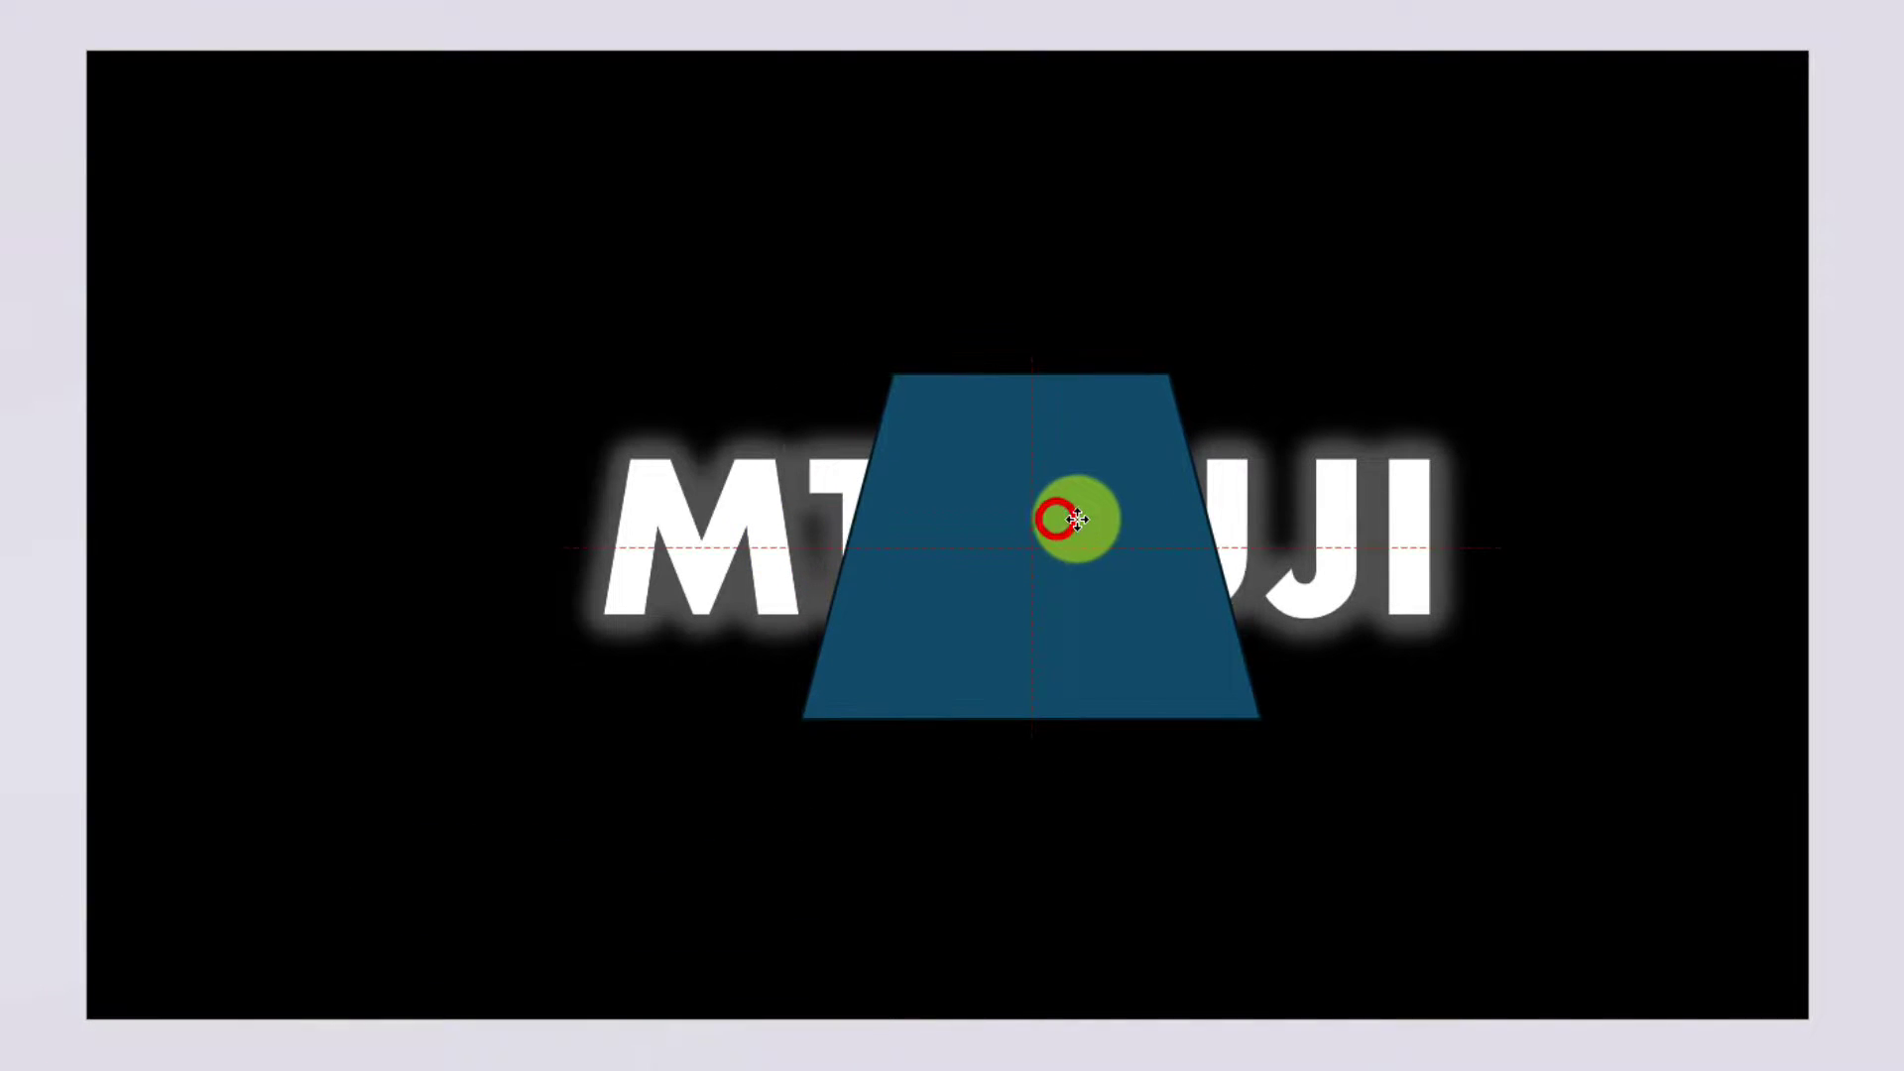
click(1339, 375)
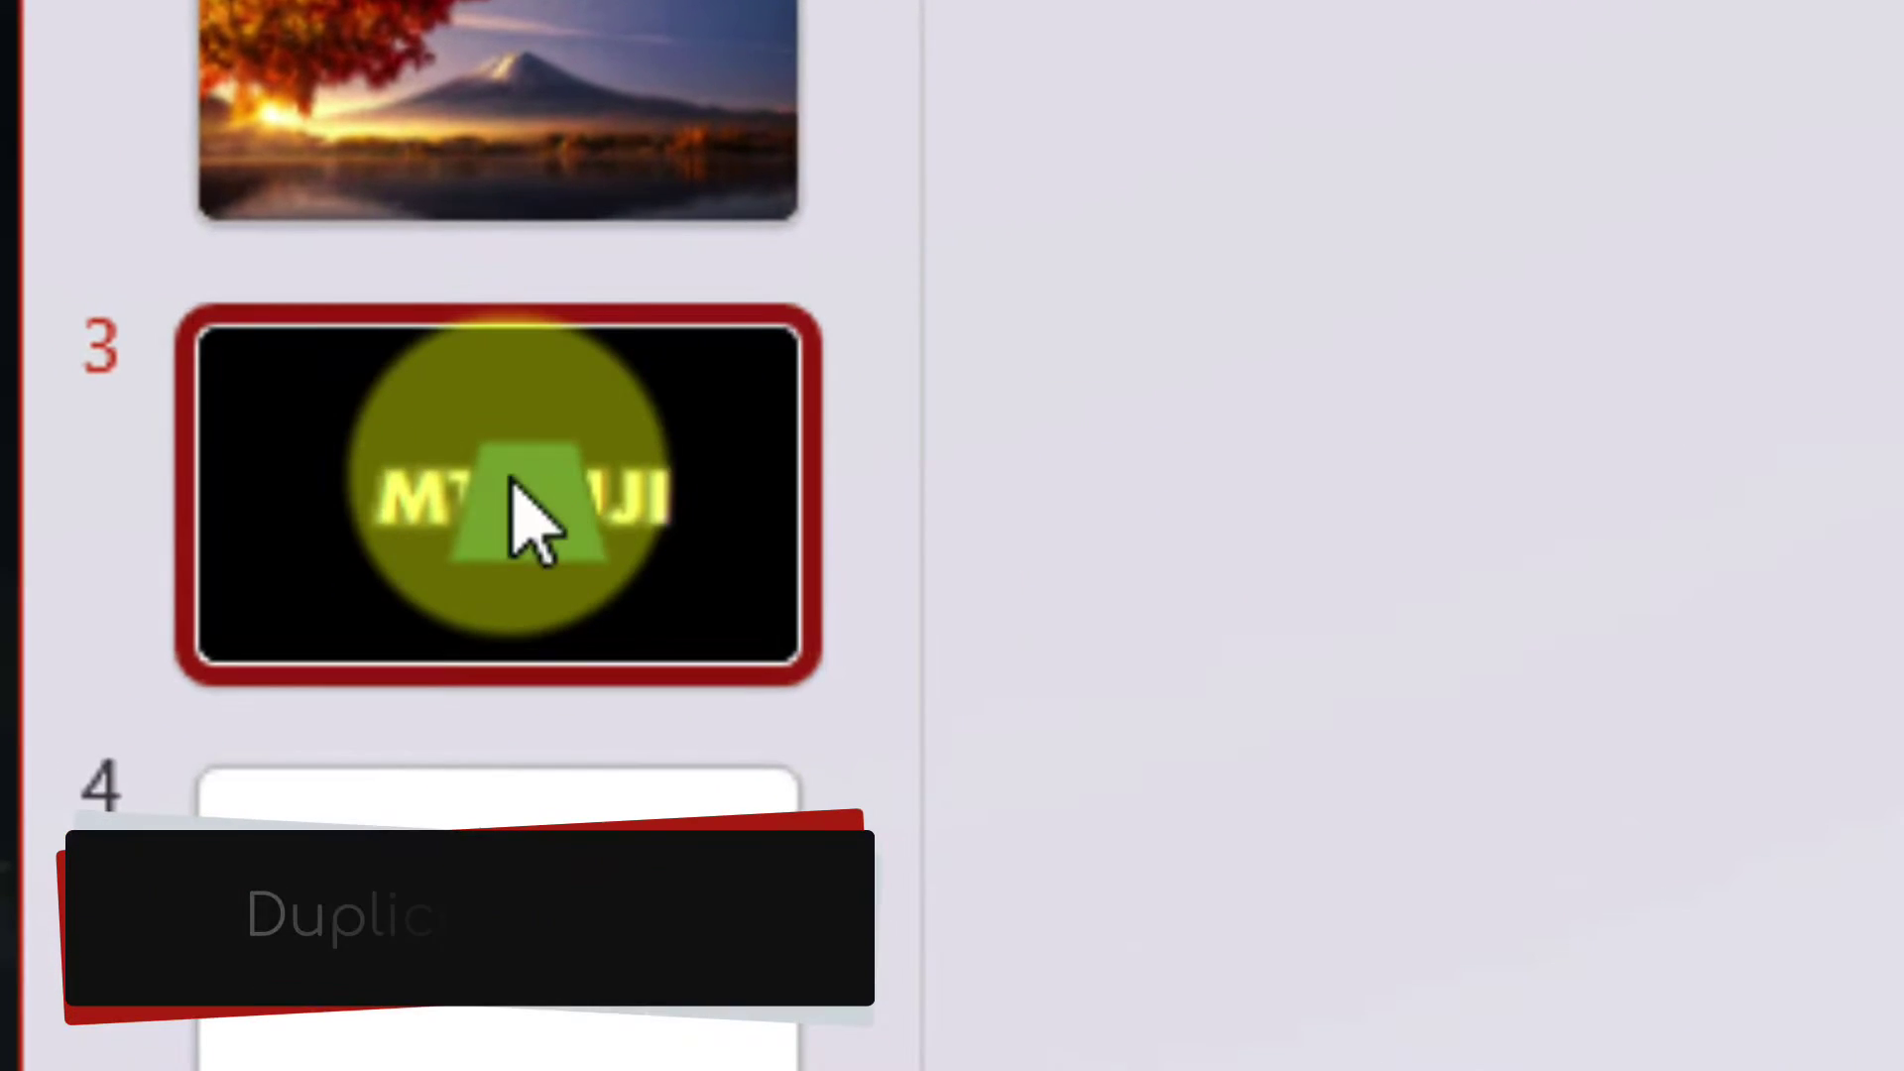
- Duplicate slide 3 as slide 4 and select all of its MT FUJI text
right_click(511, 425)
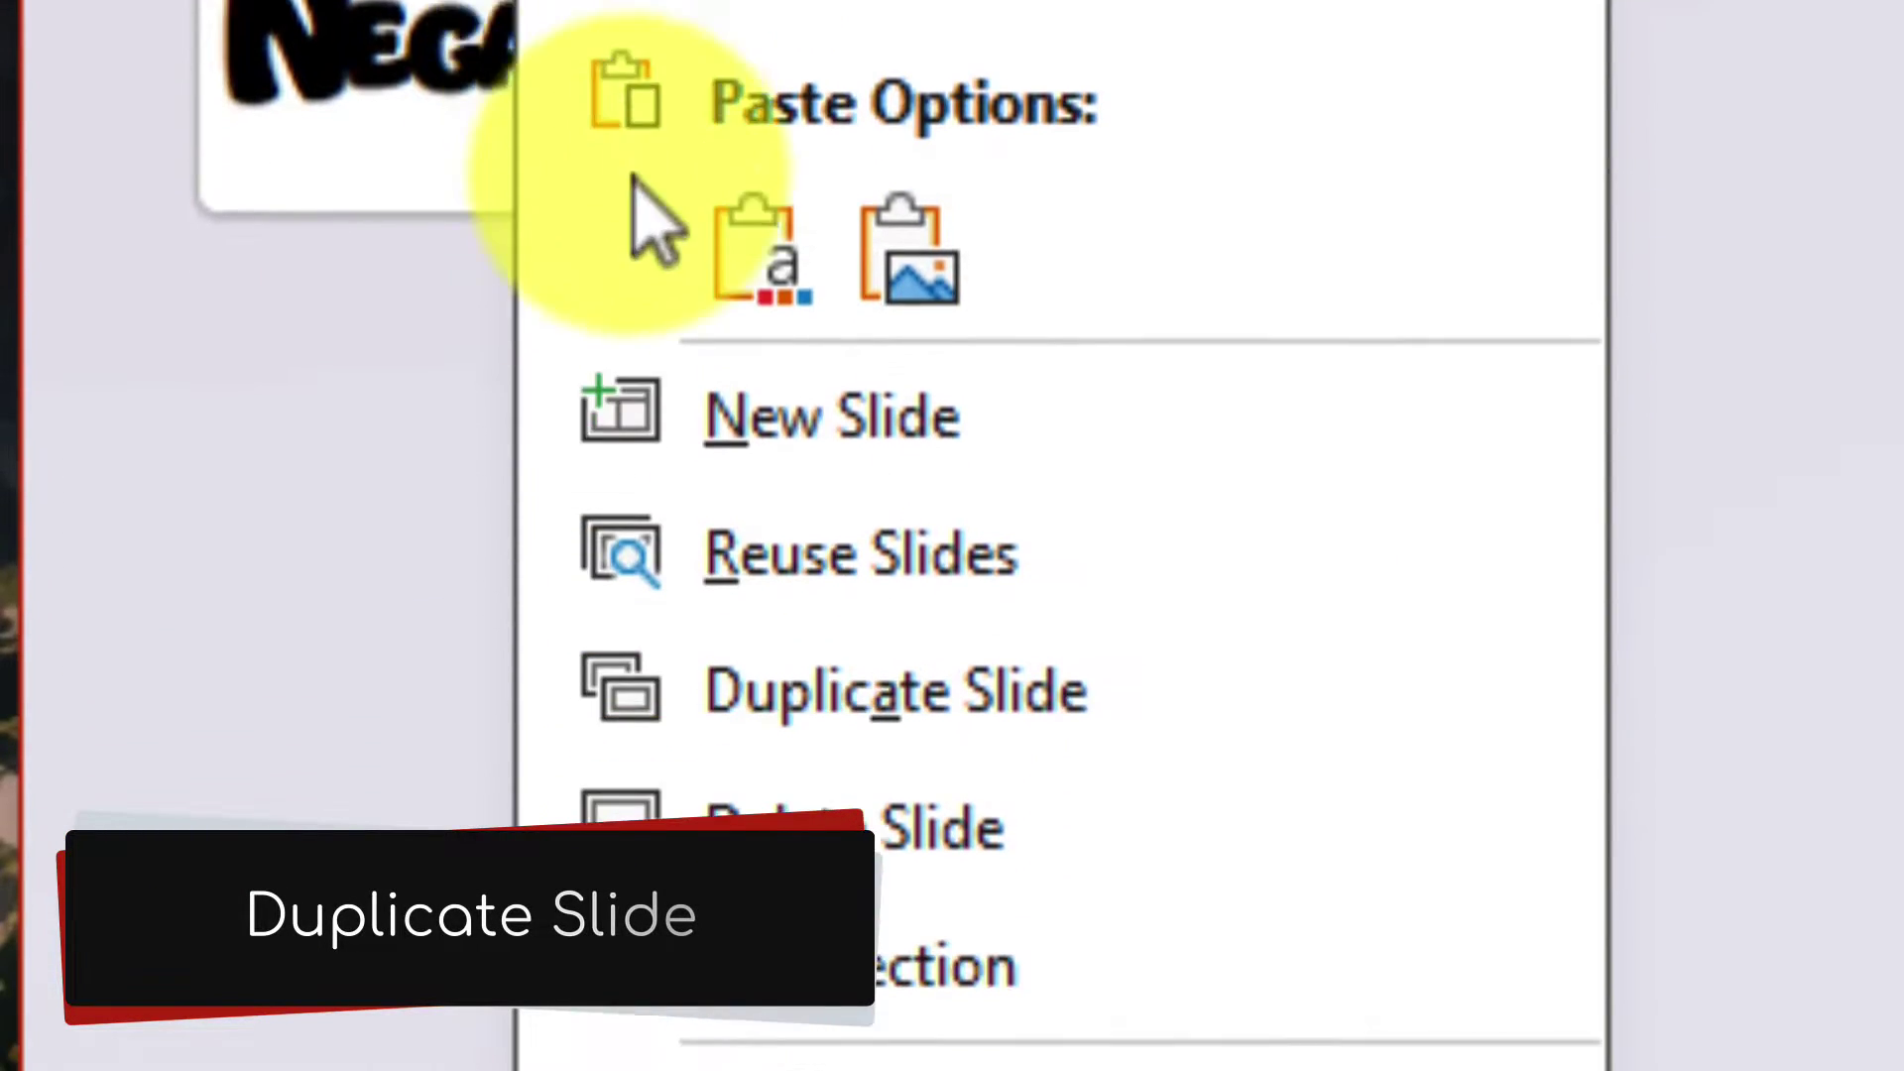
click(751, 474)
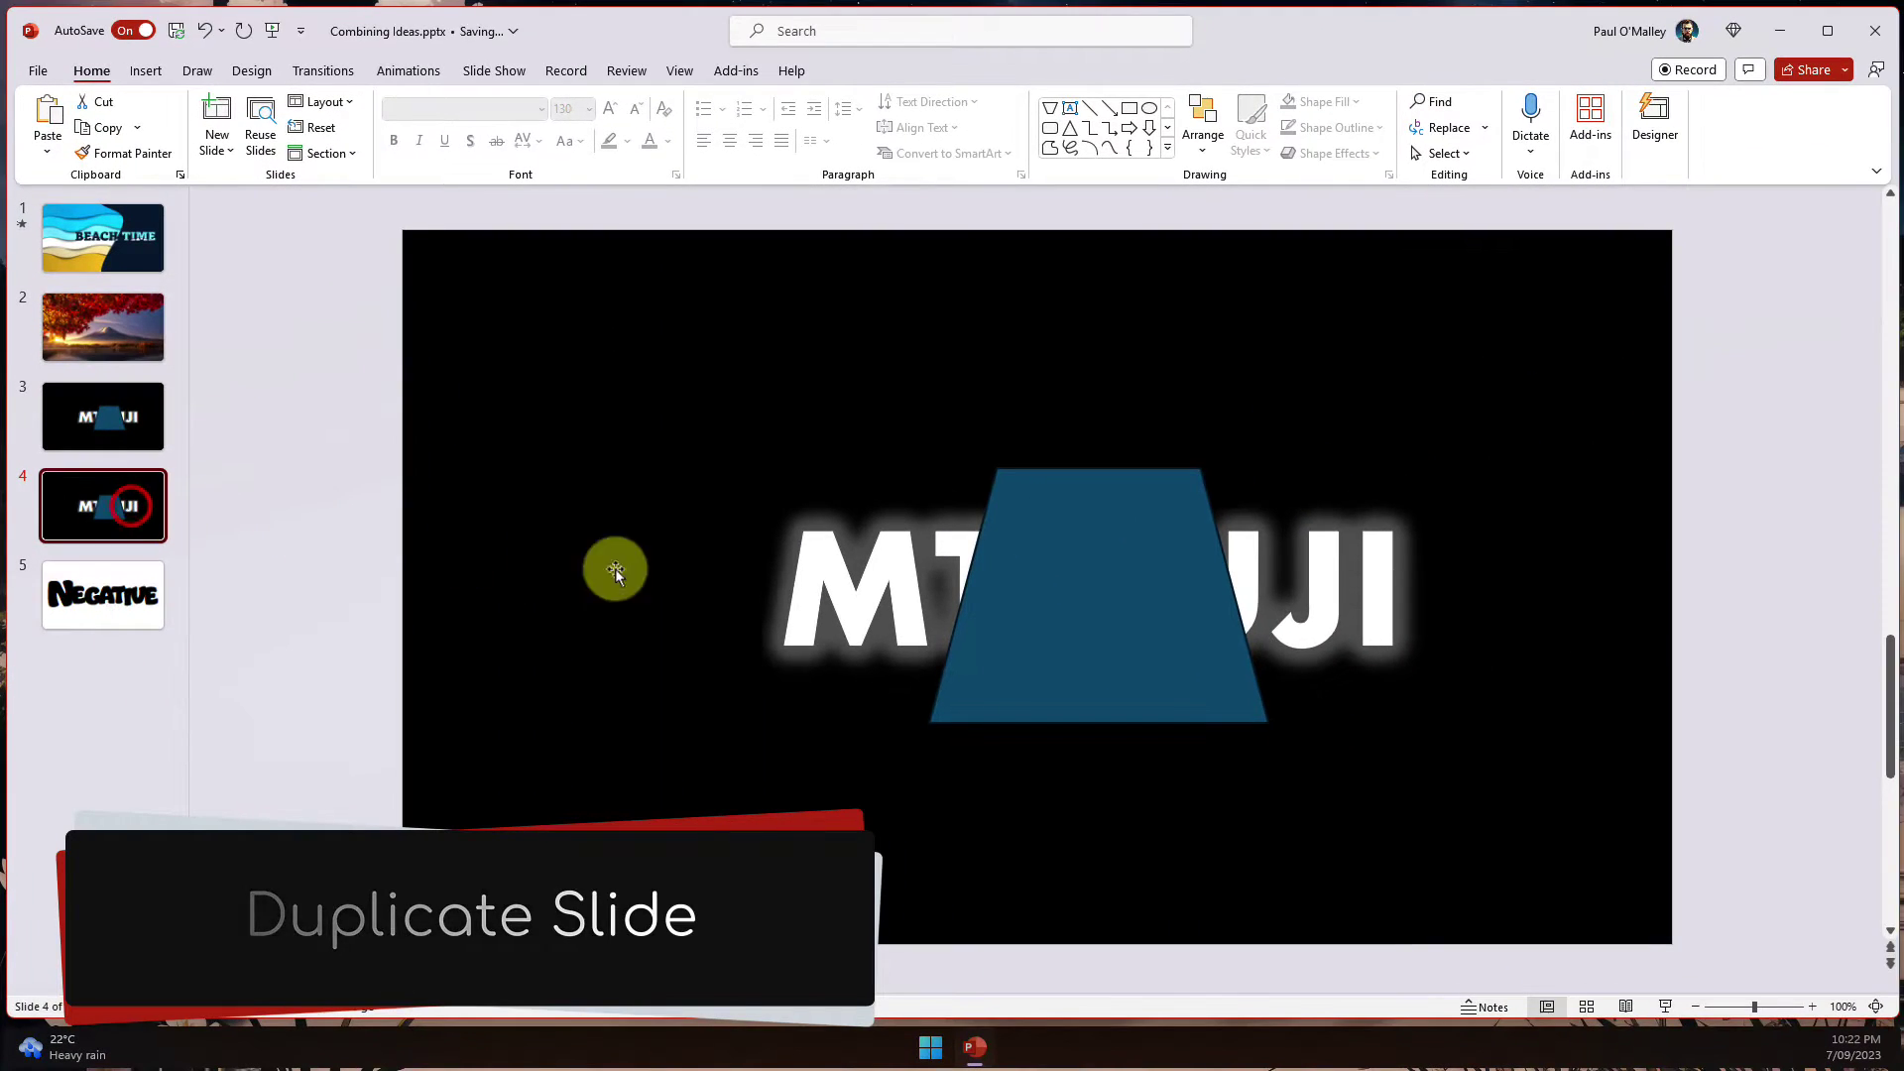
double_click(783, 595)
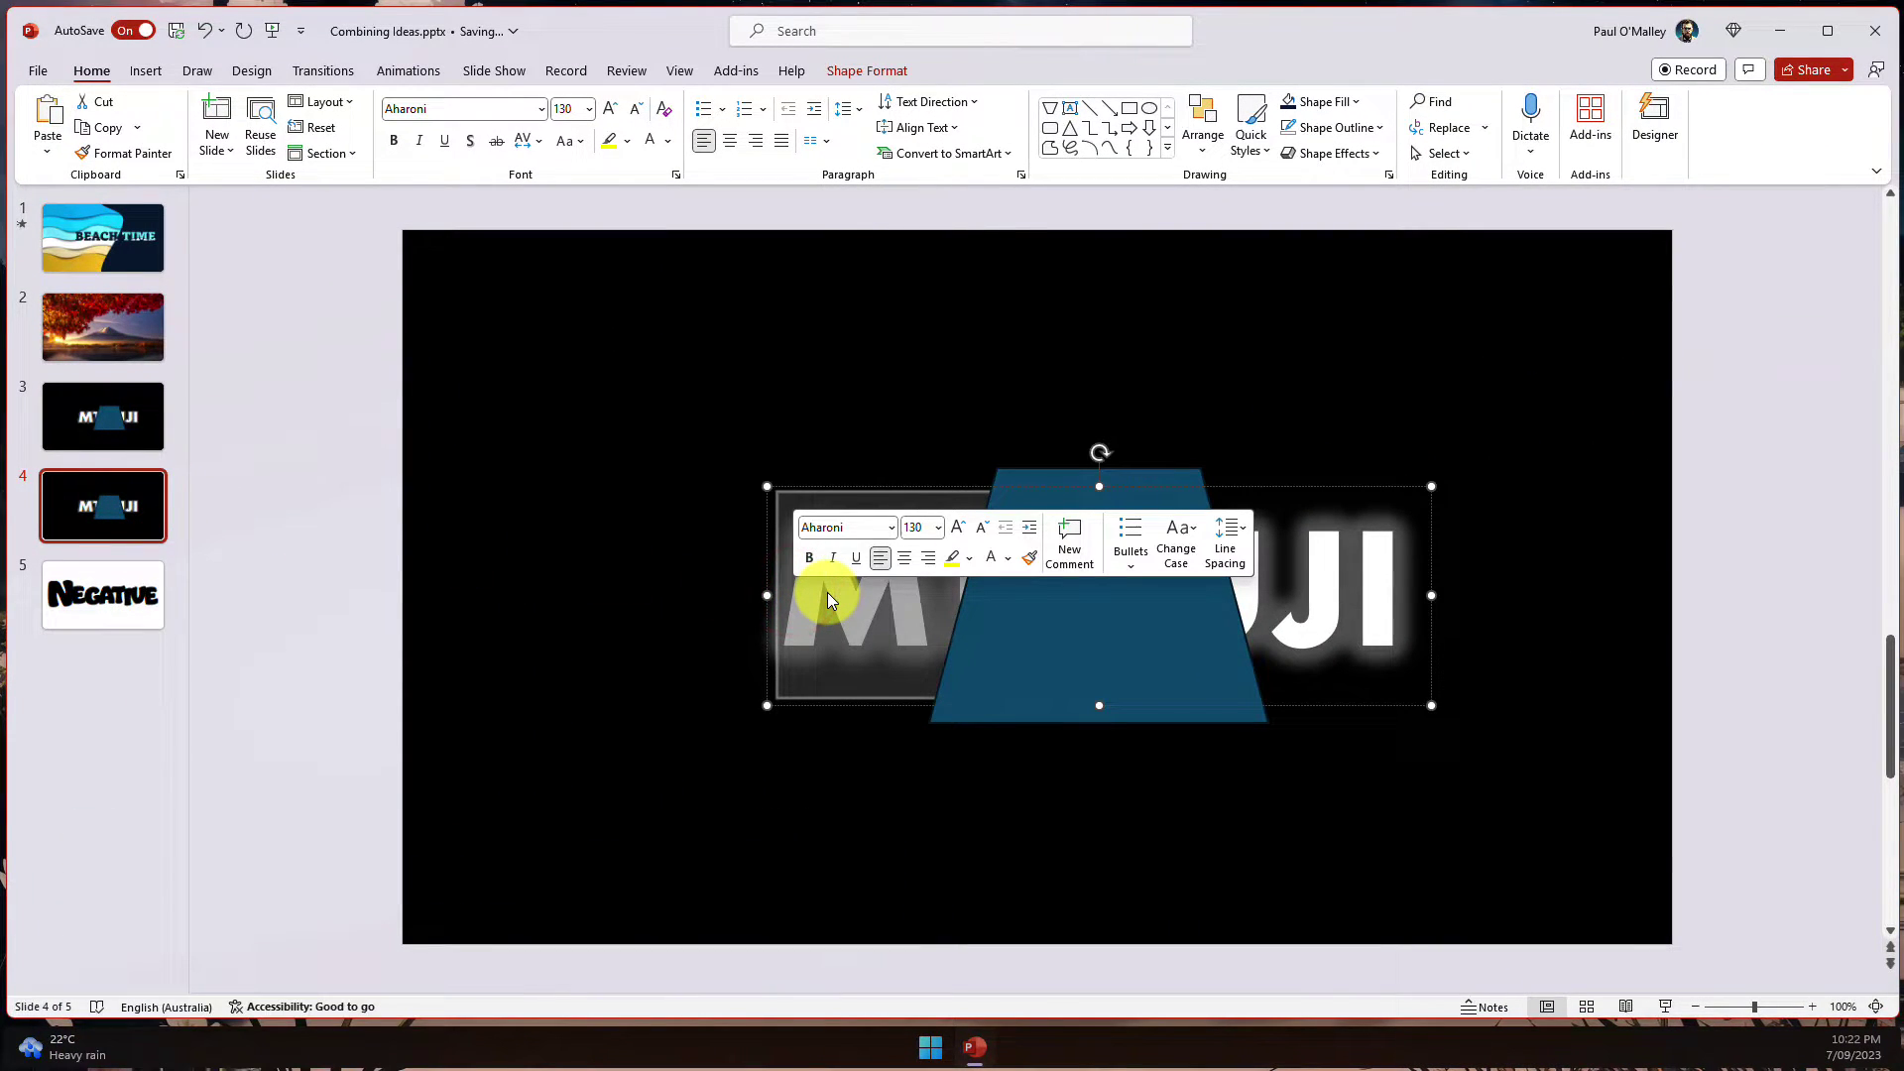
key(ctrl+a)
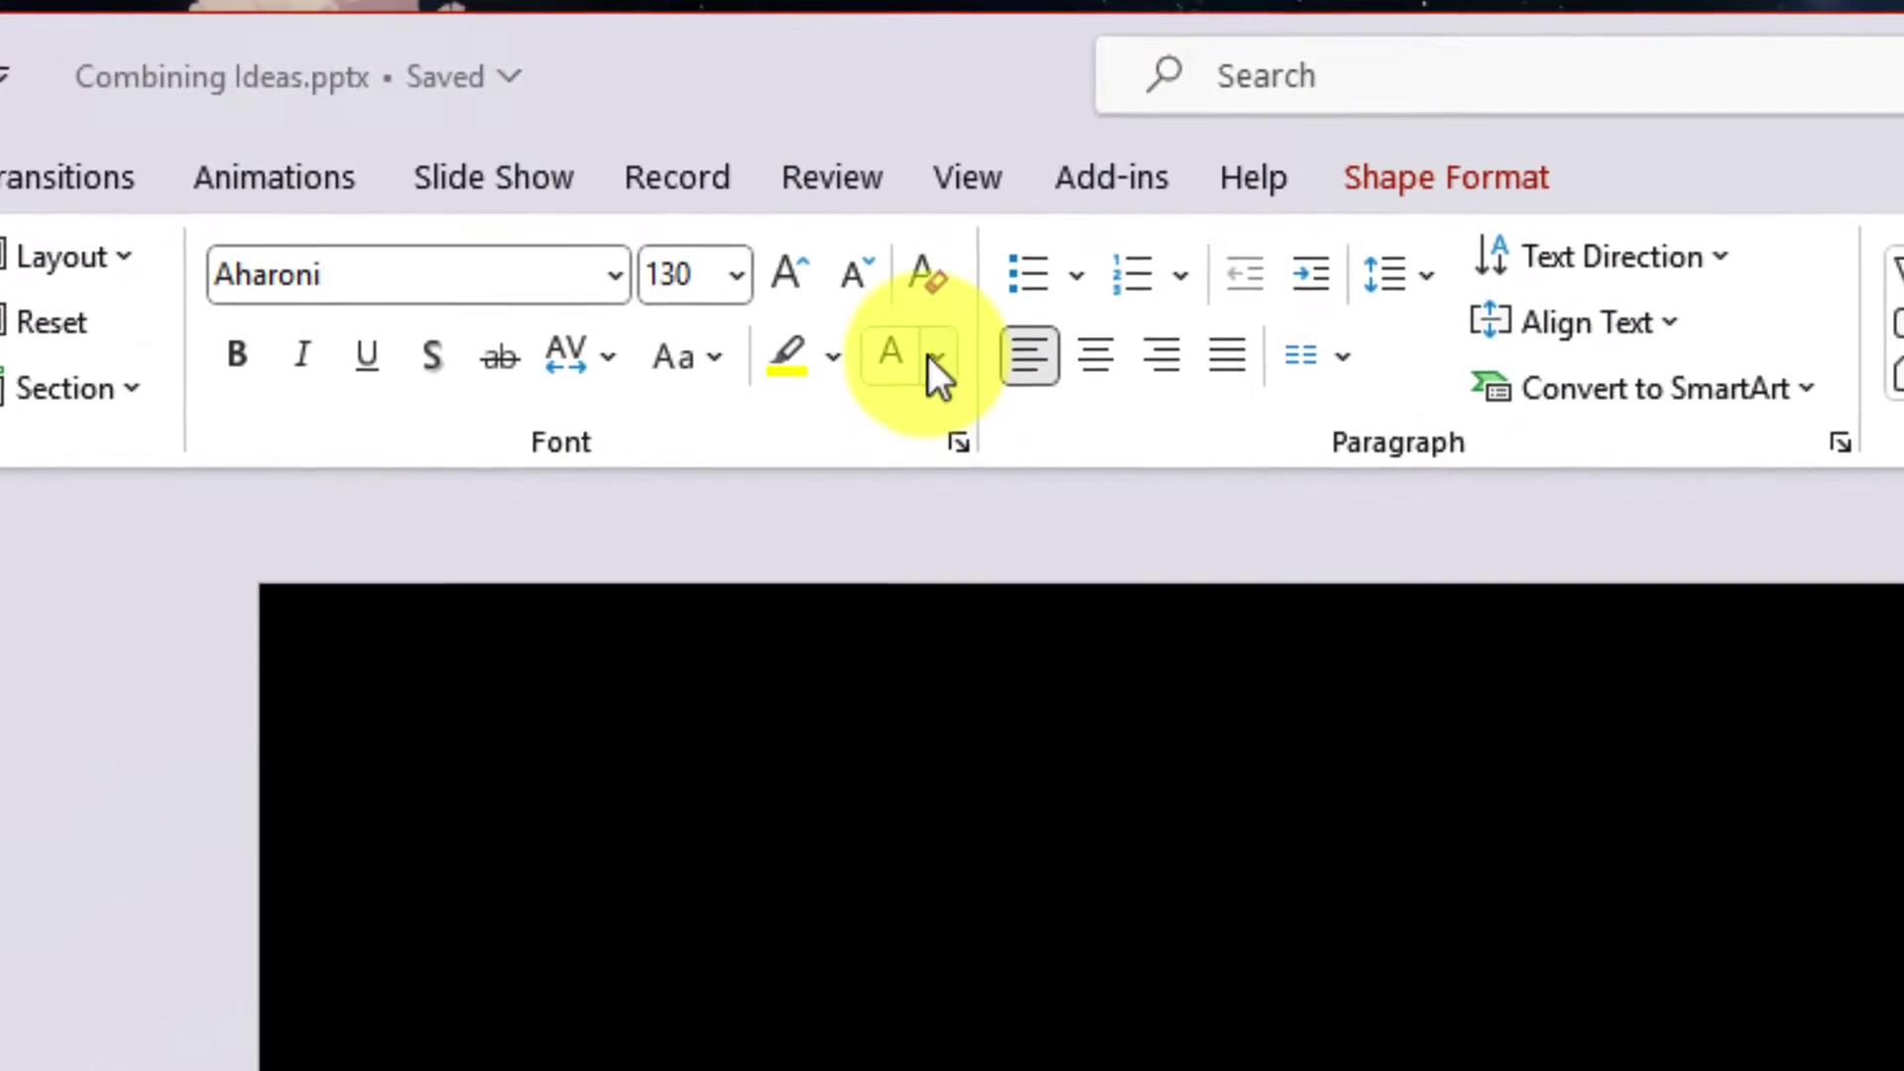
click(665, 140)
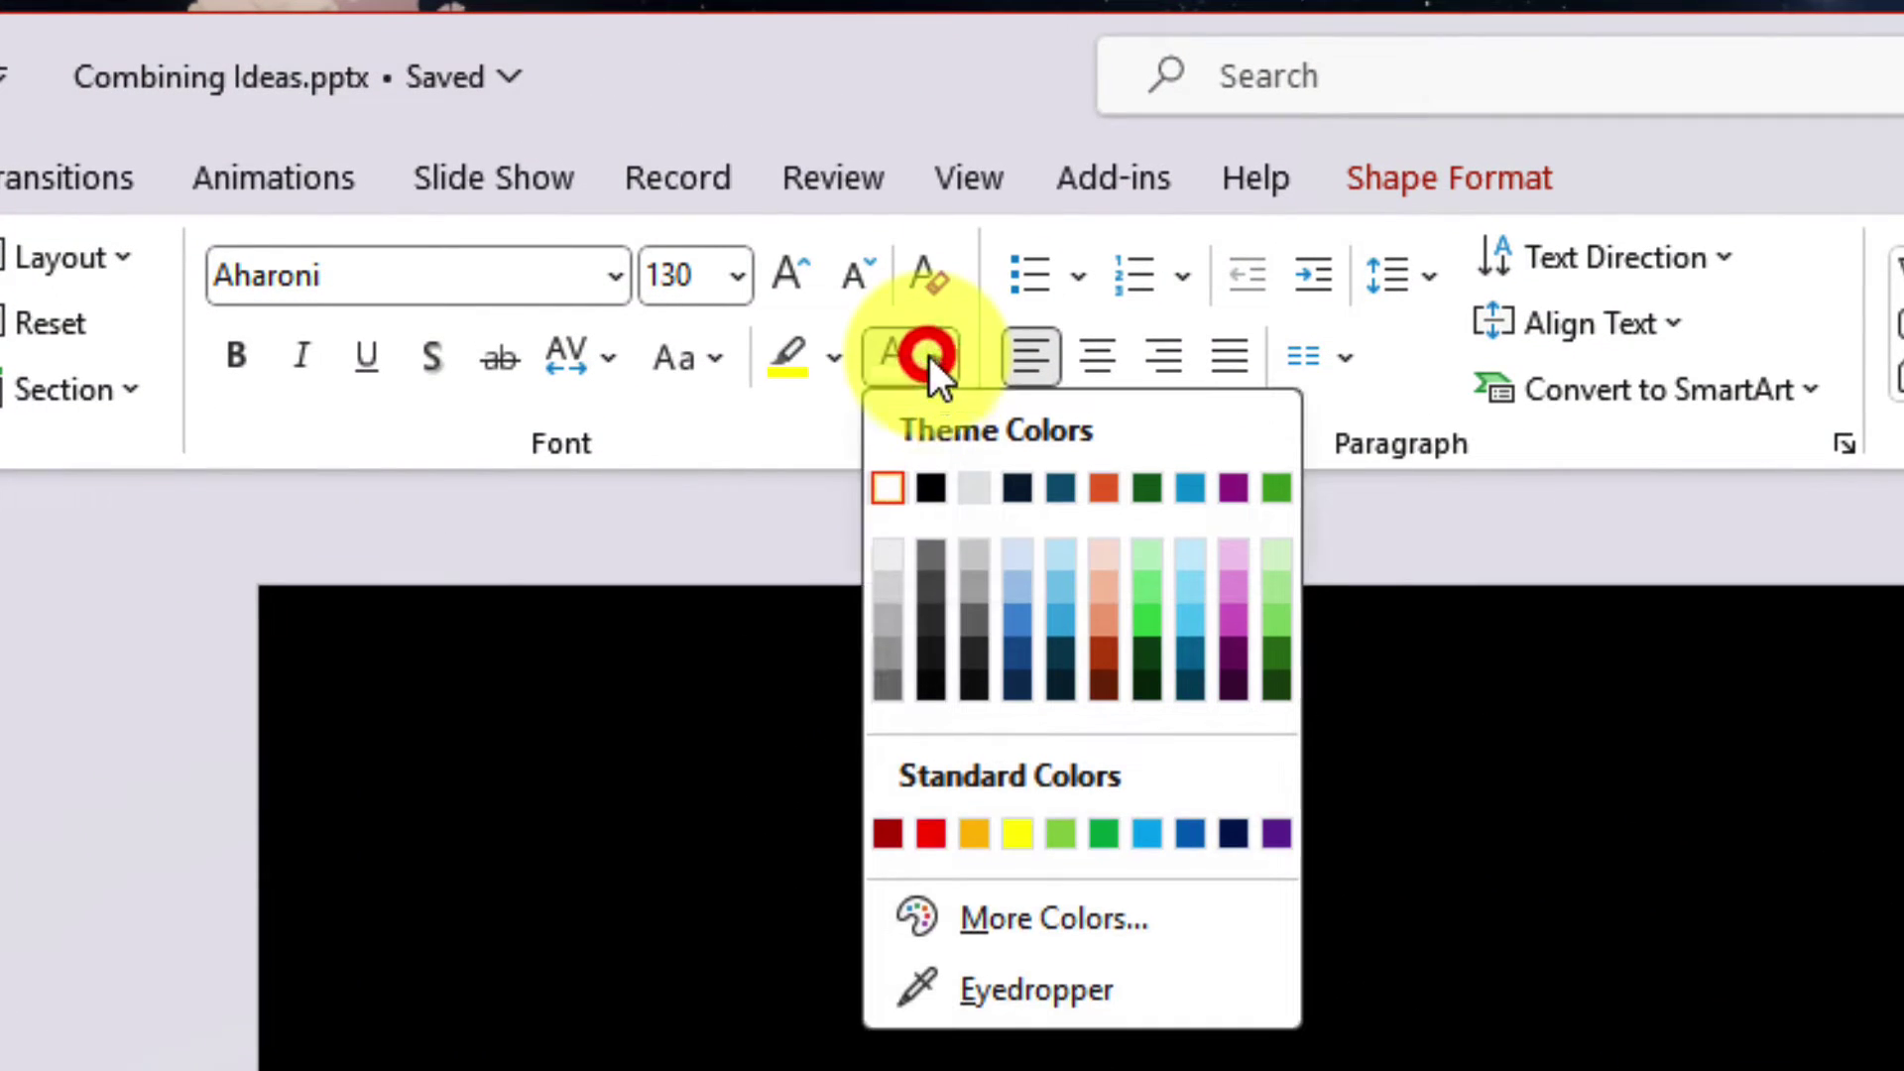
- Color slide 4's MT FUJI text dark red and give it a dark red glow
click(887, 833)
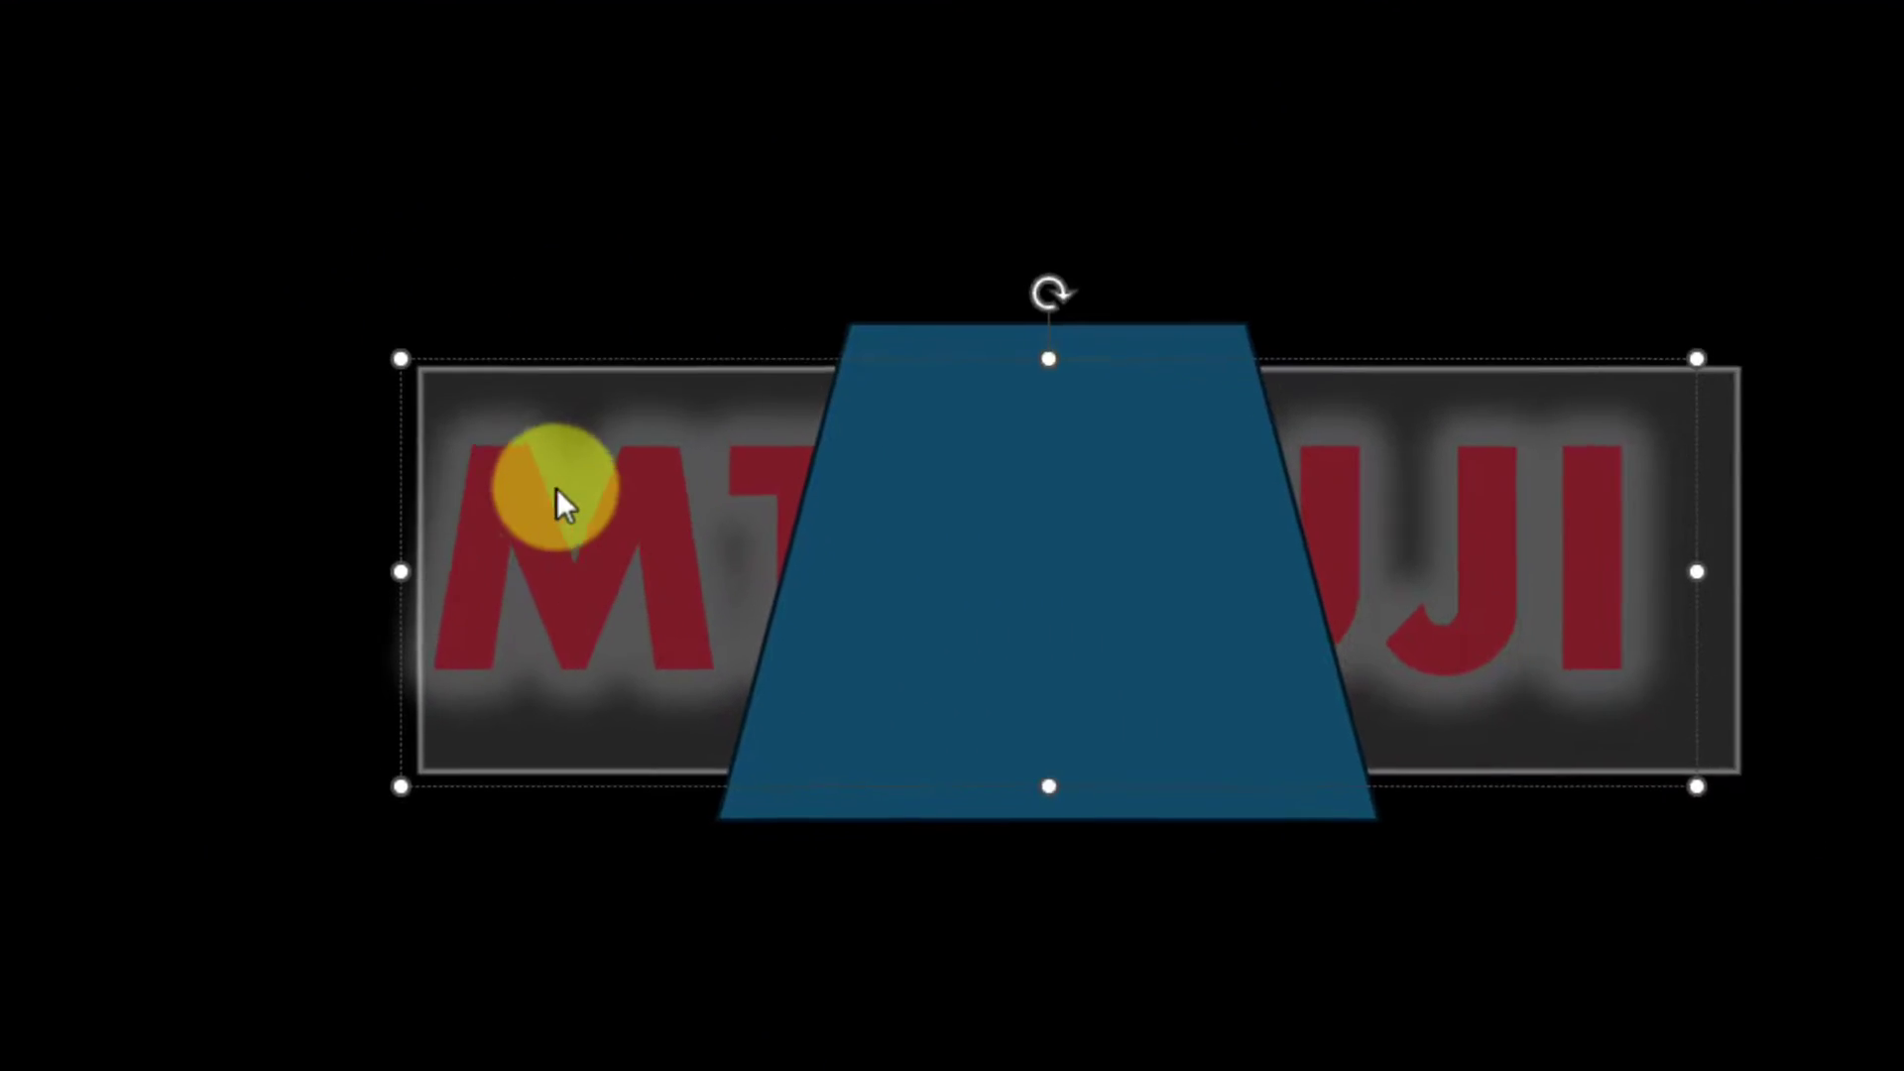
drag(557, 496, 527, 458)
triple_click(528, 459)
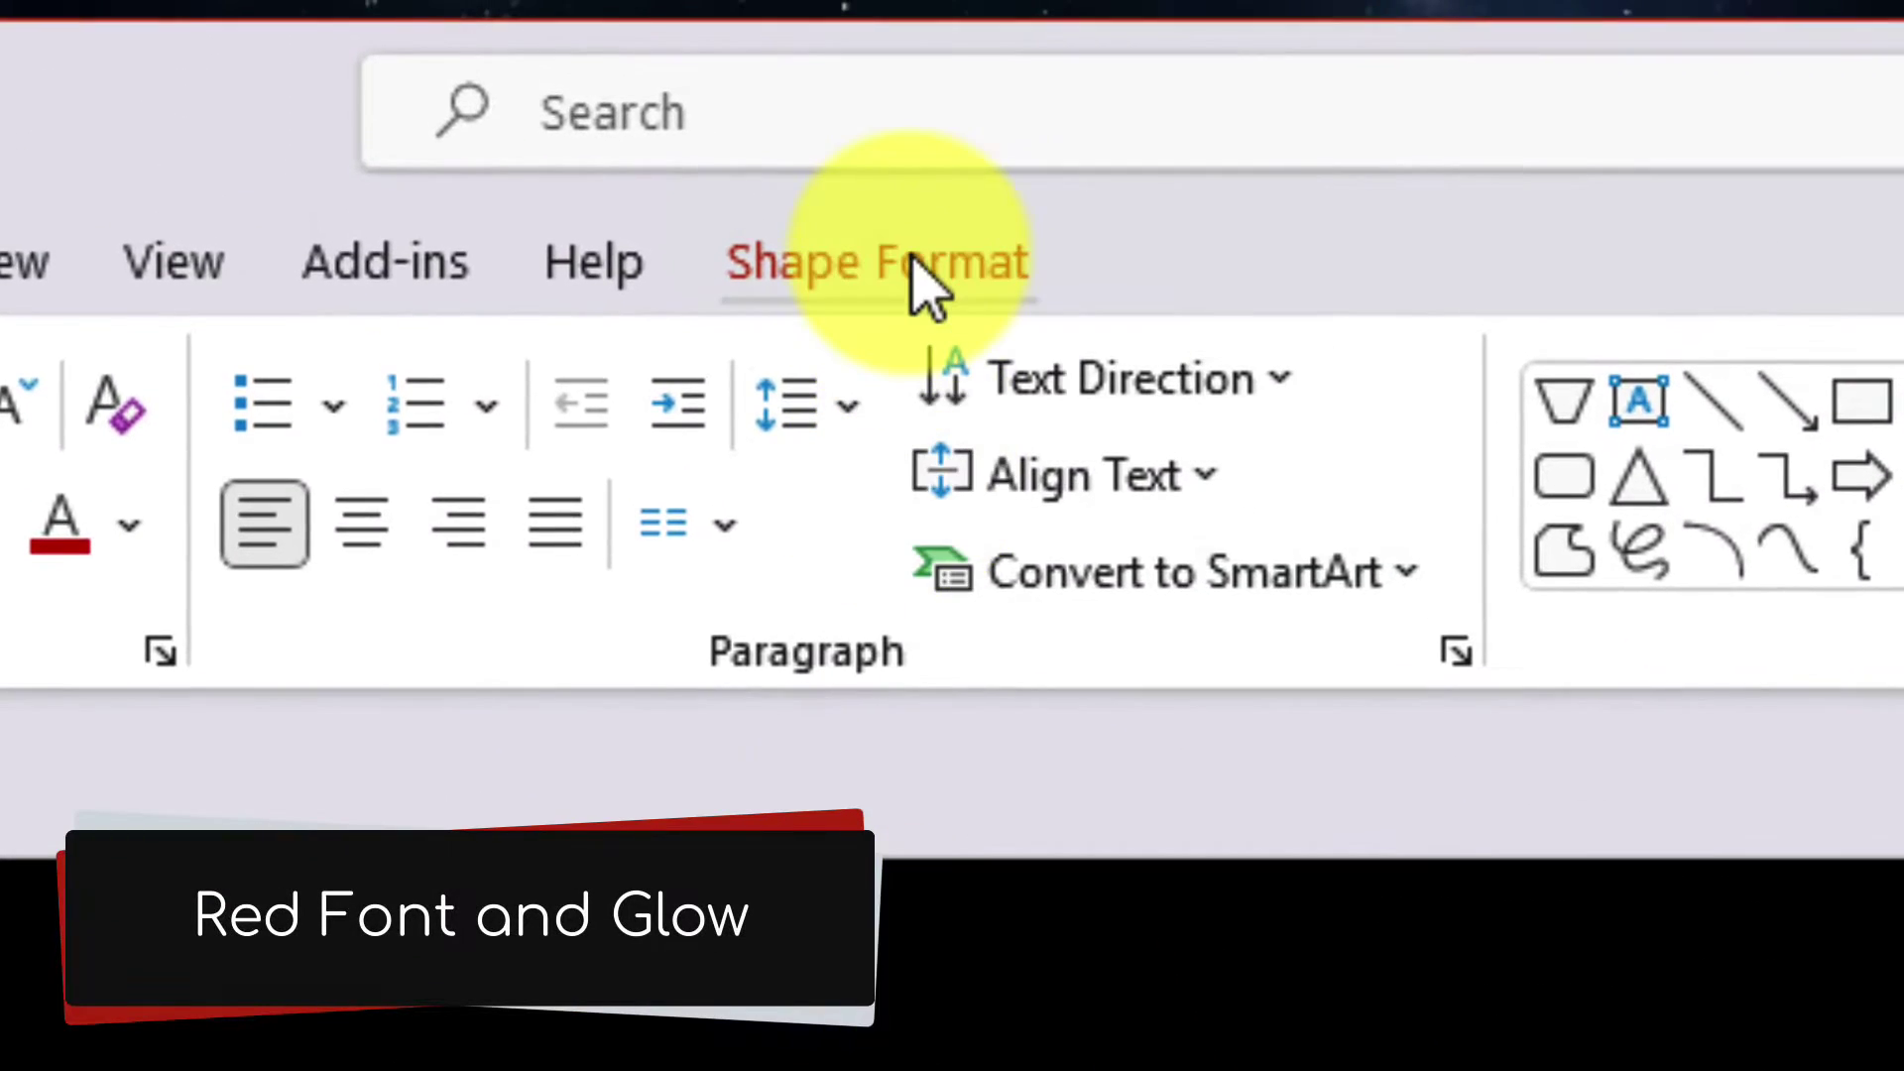
click(800, 24)
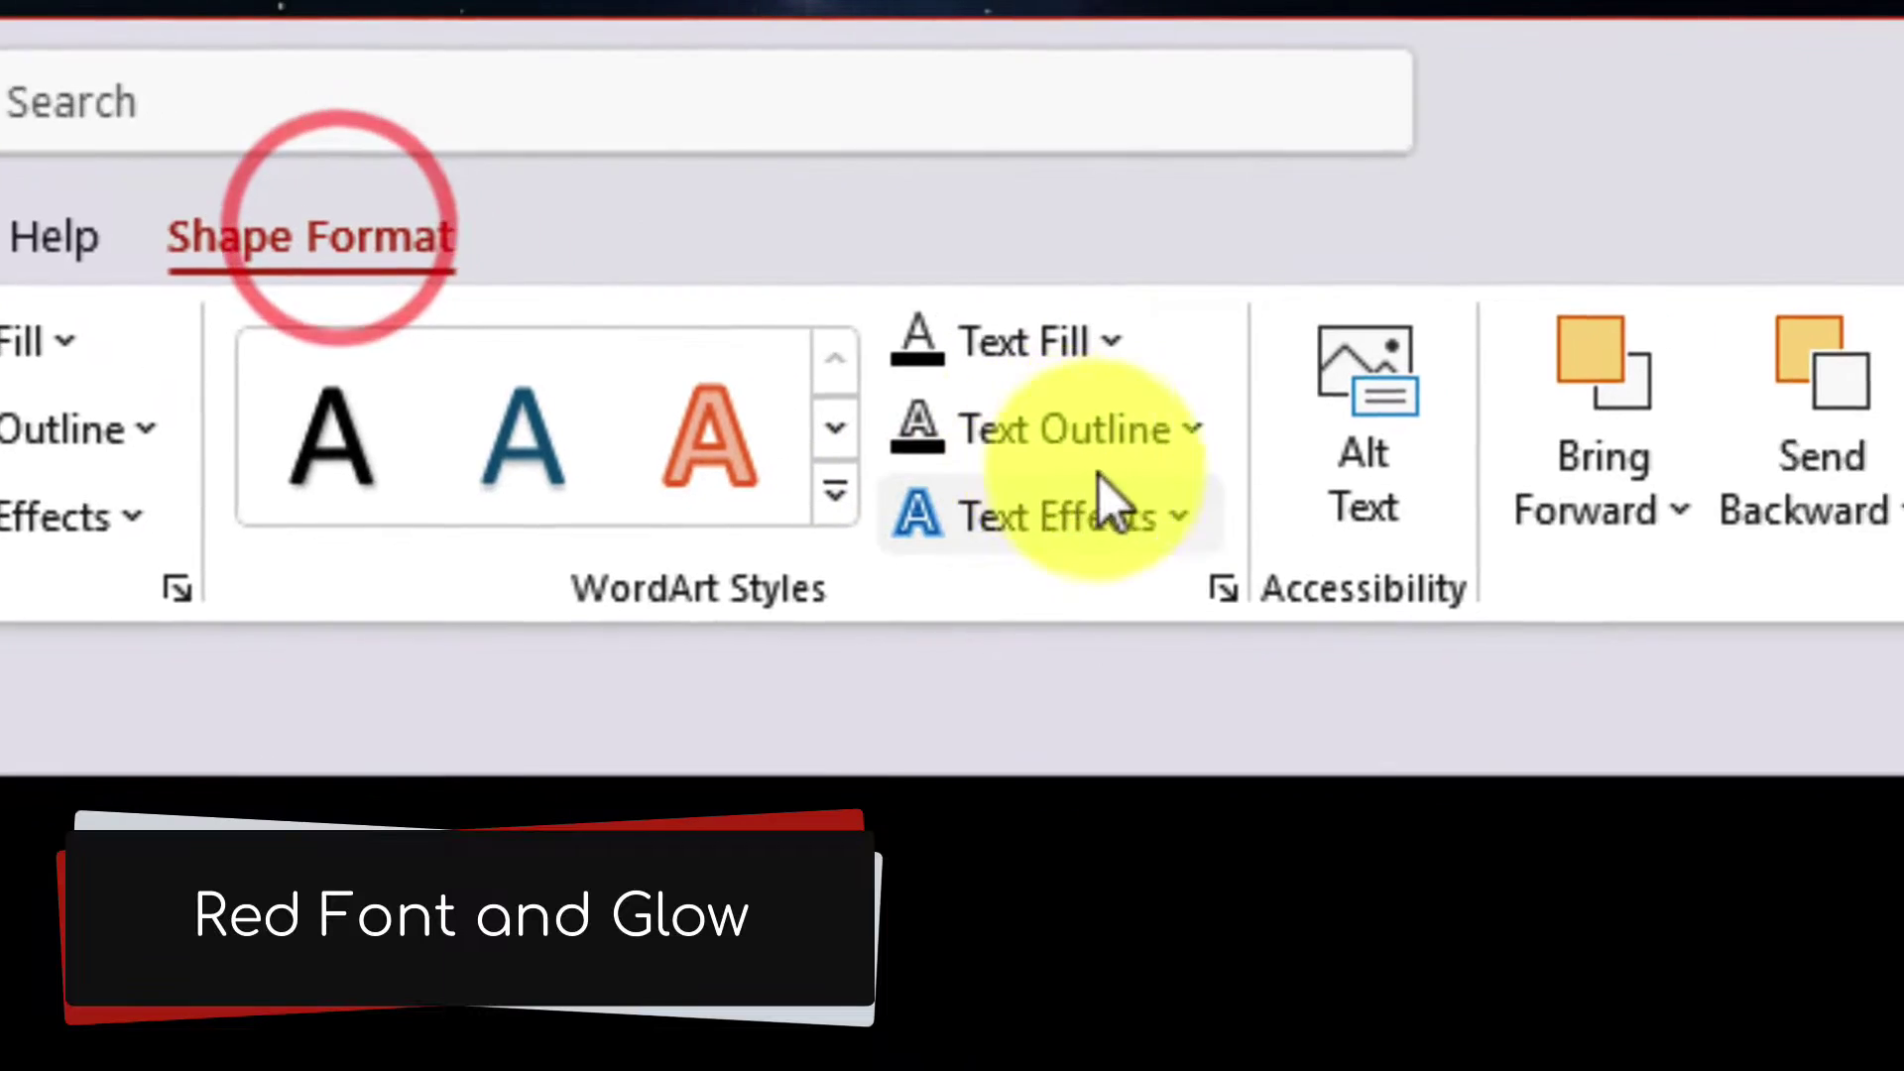
click(1556, 261)
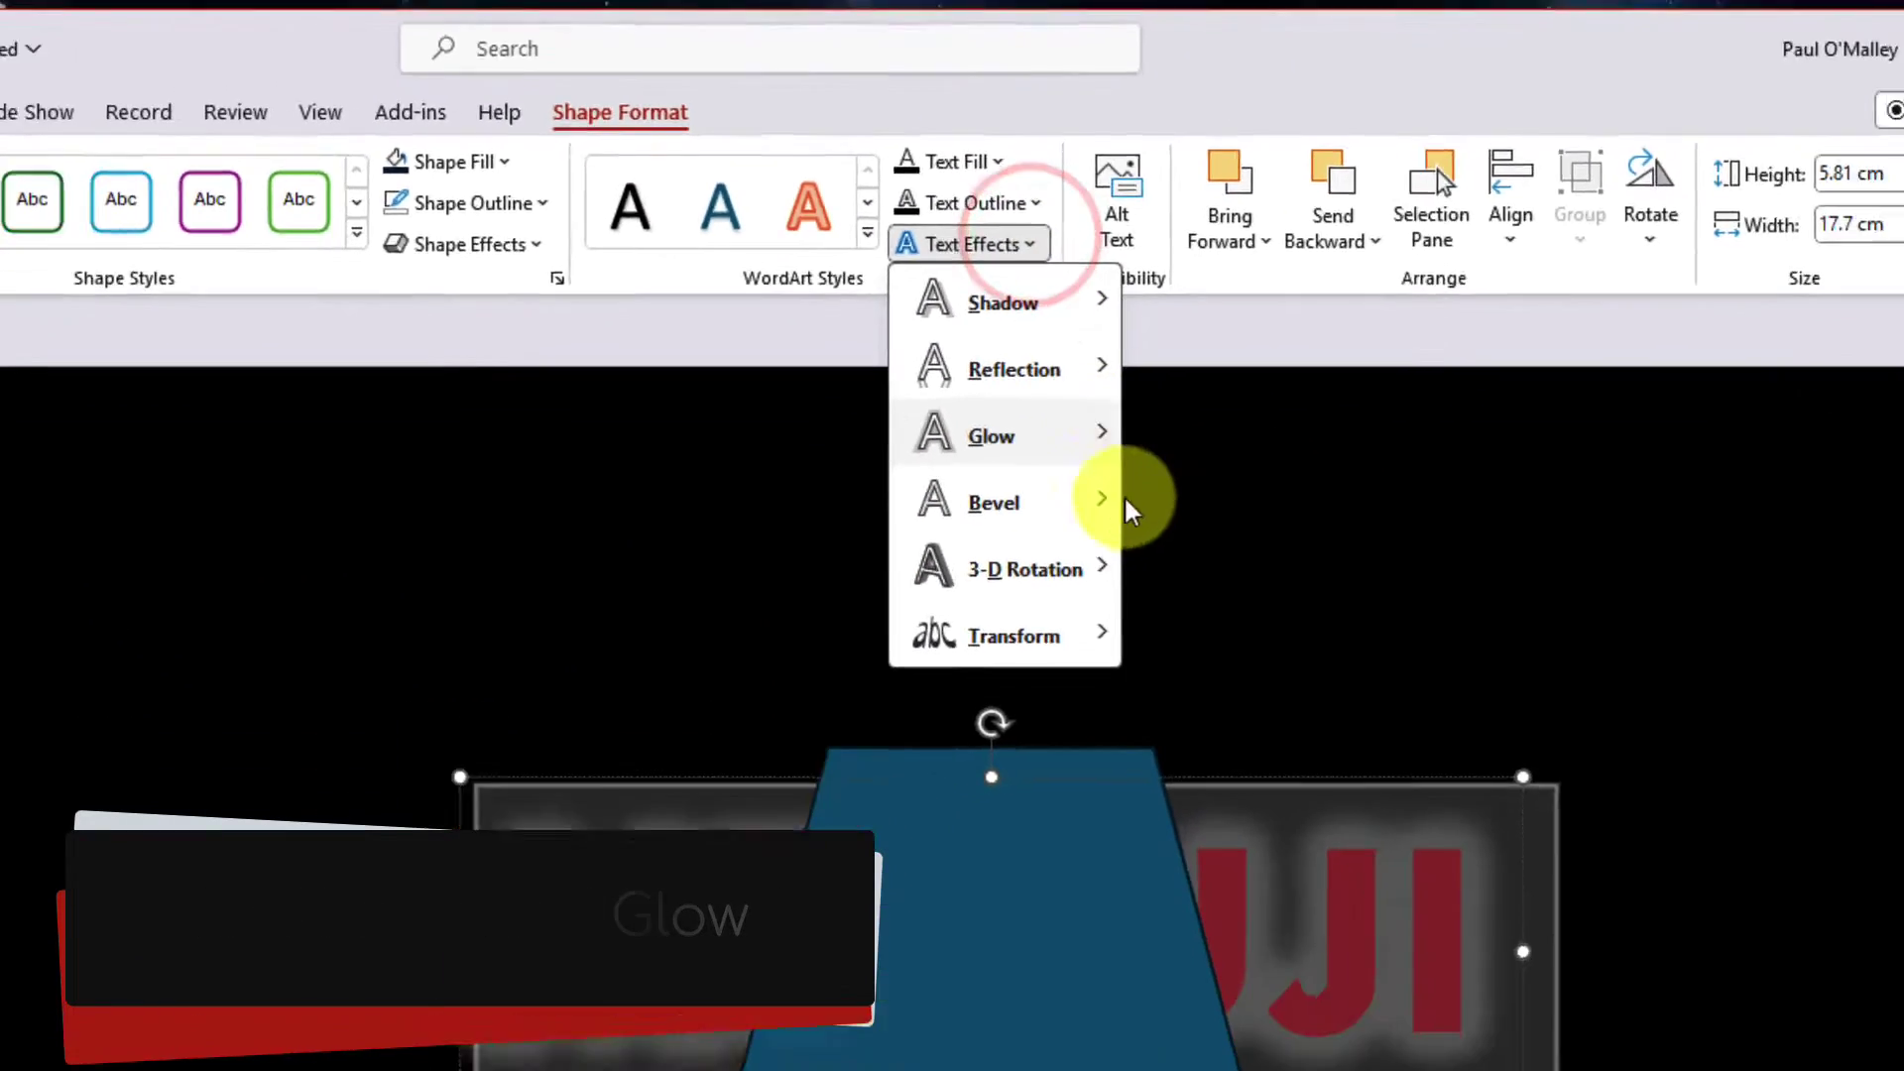
mouse_move(1161, 855)
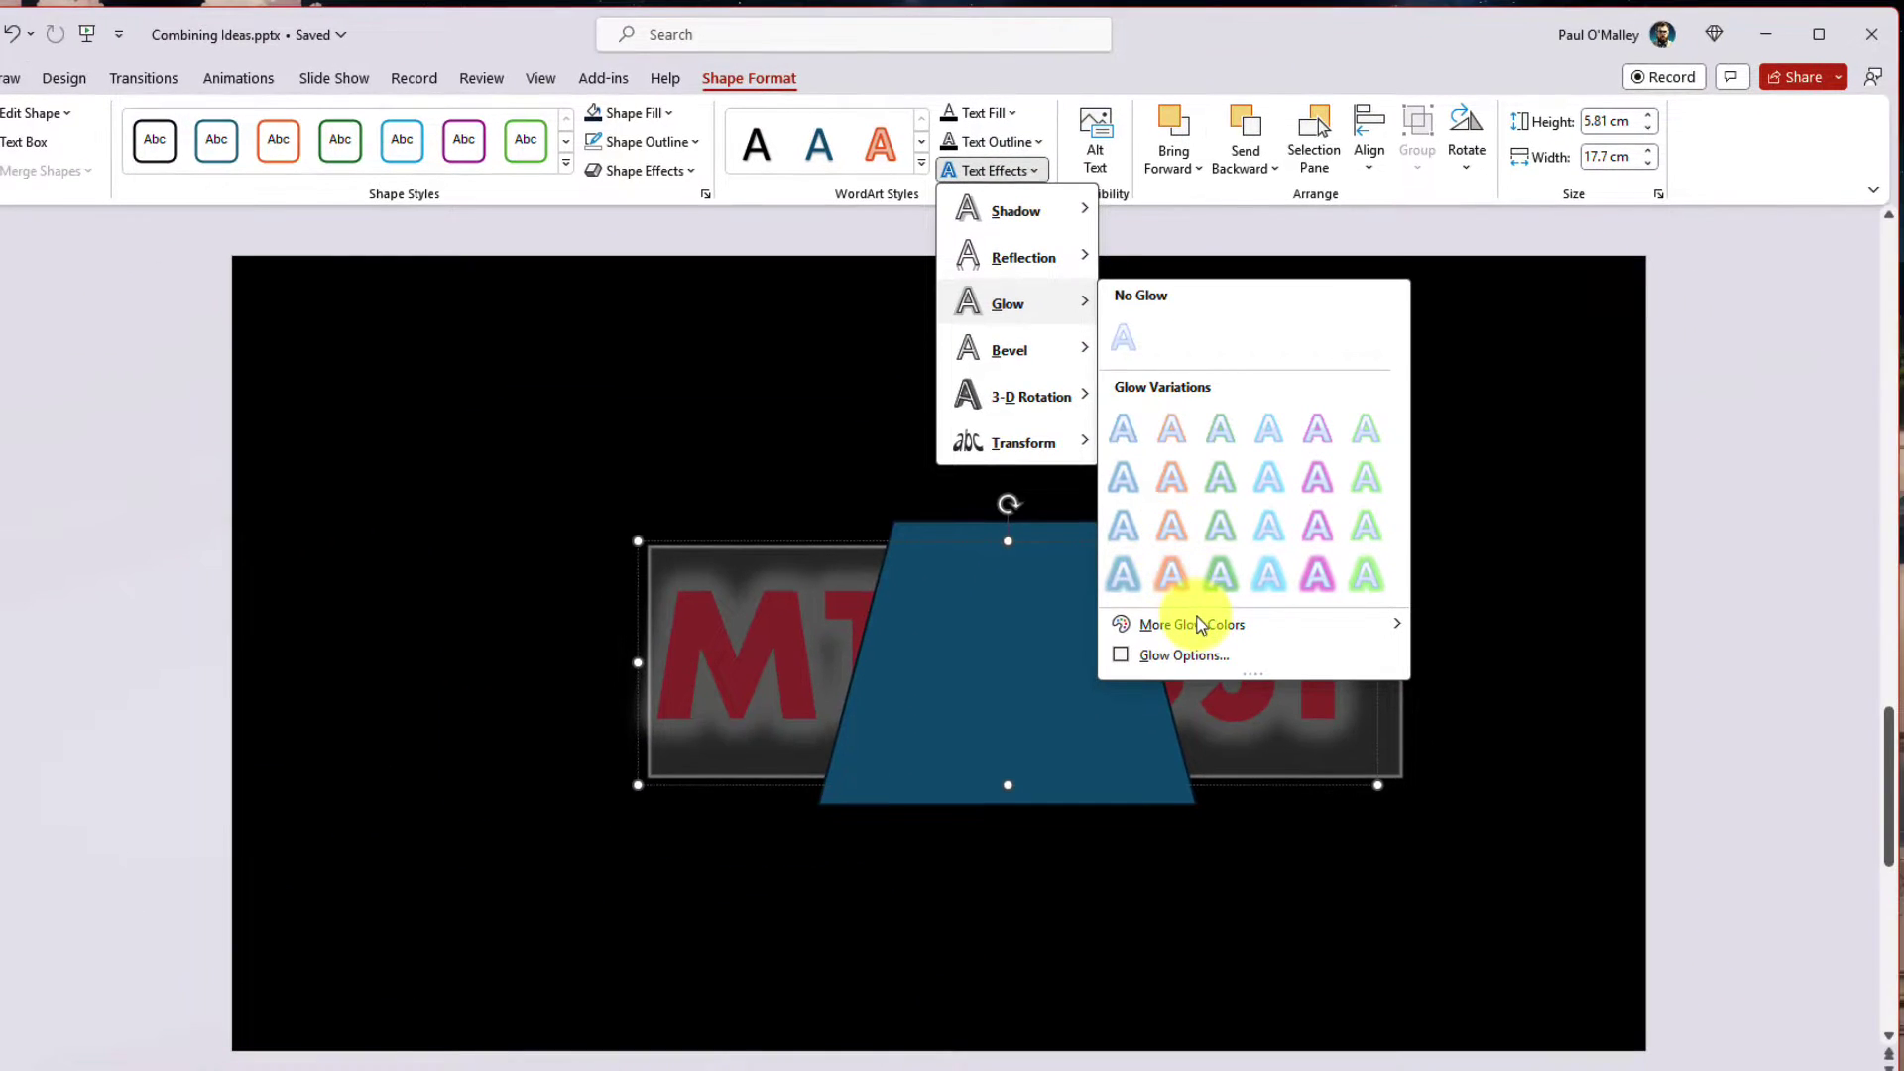
mouse_move(1200, 624)
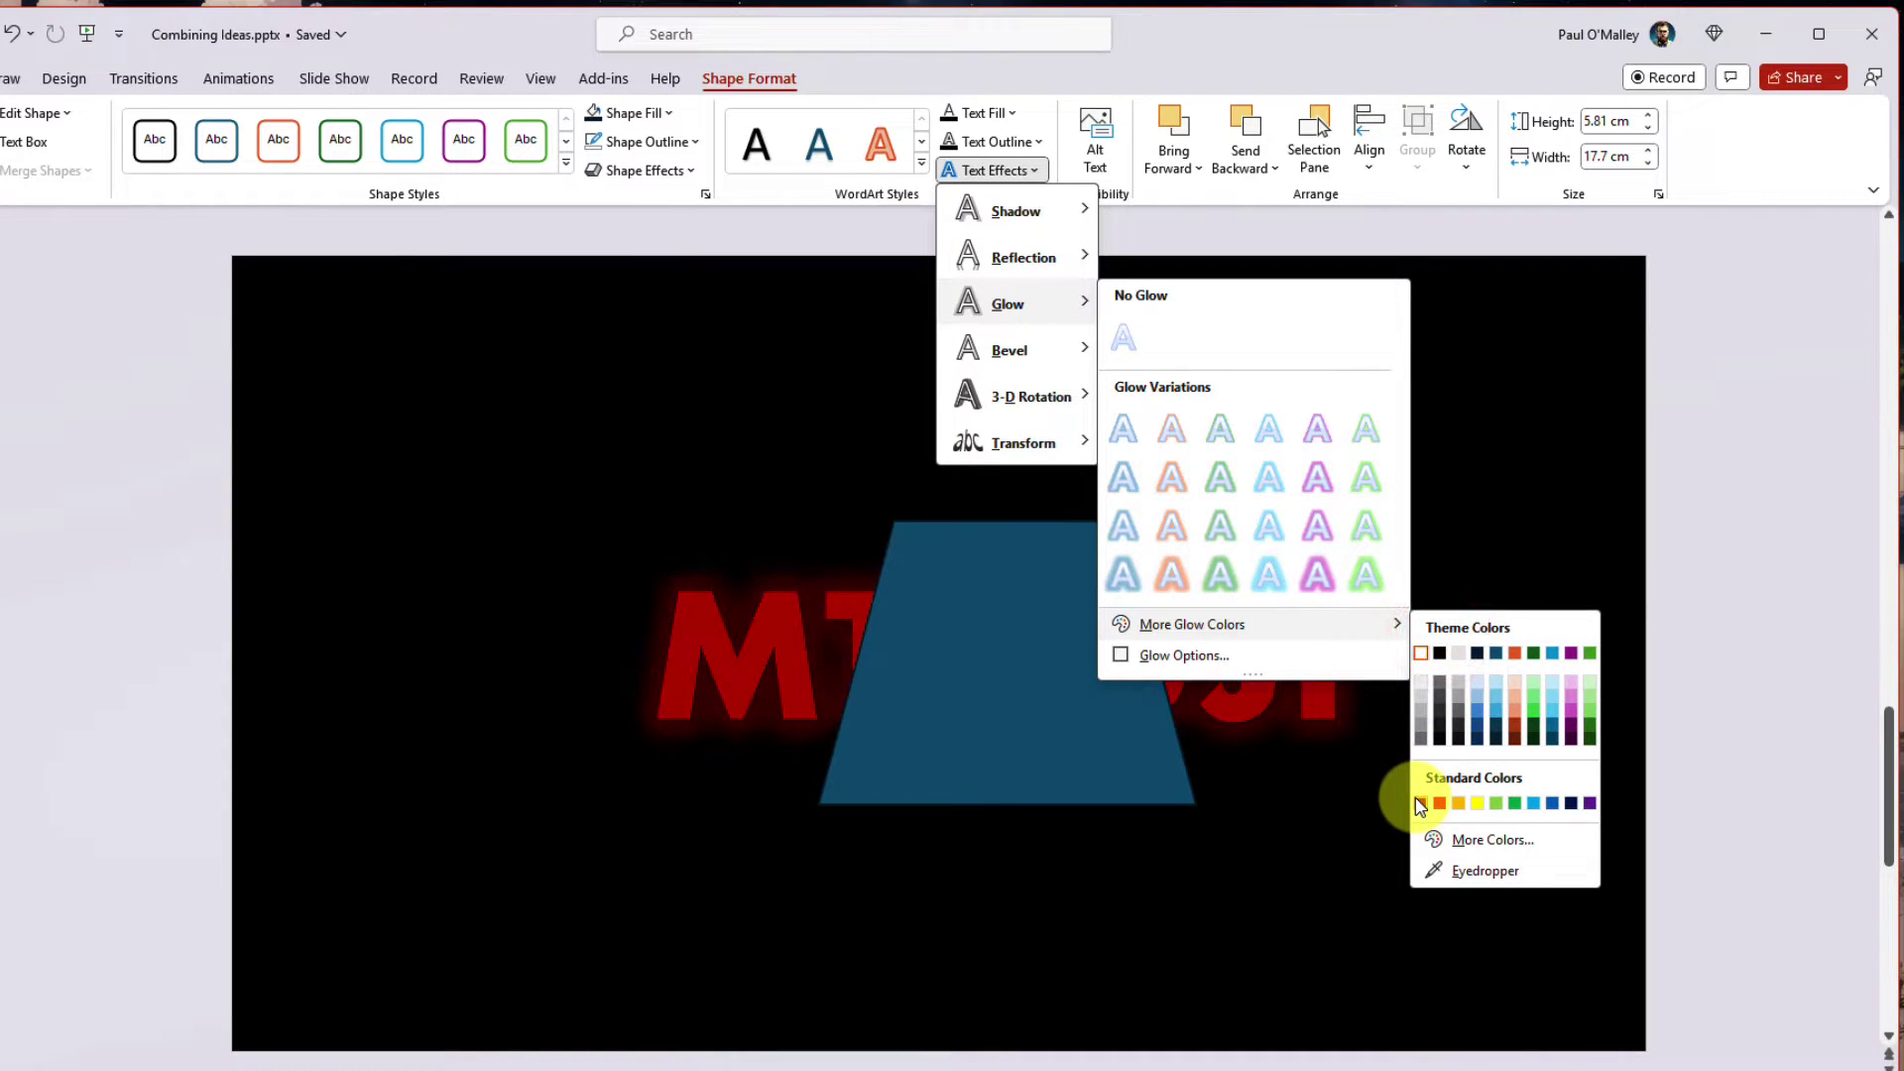
click(1420, 802)
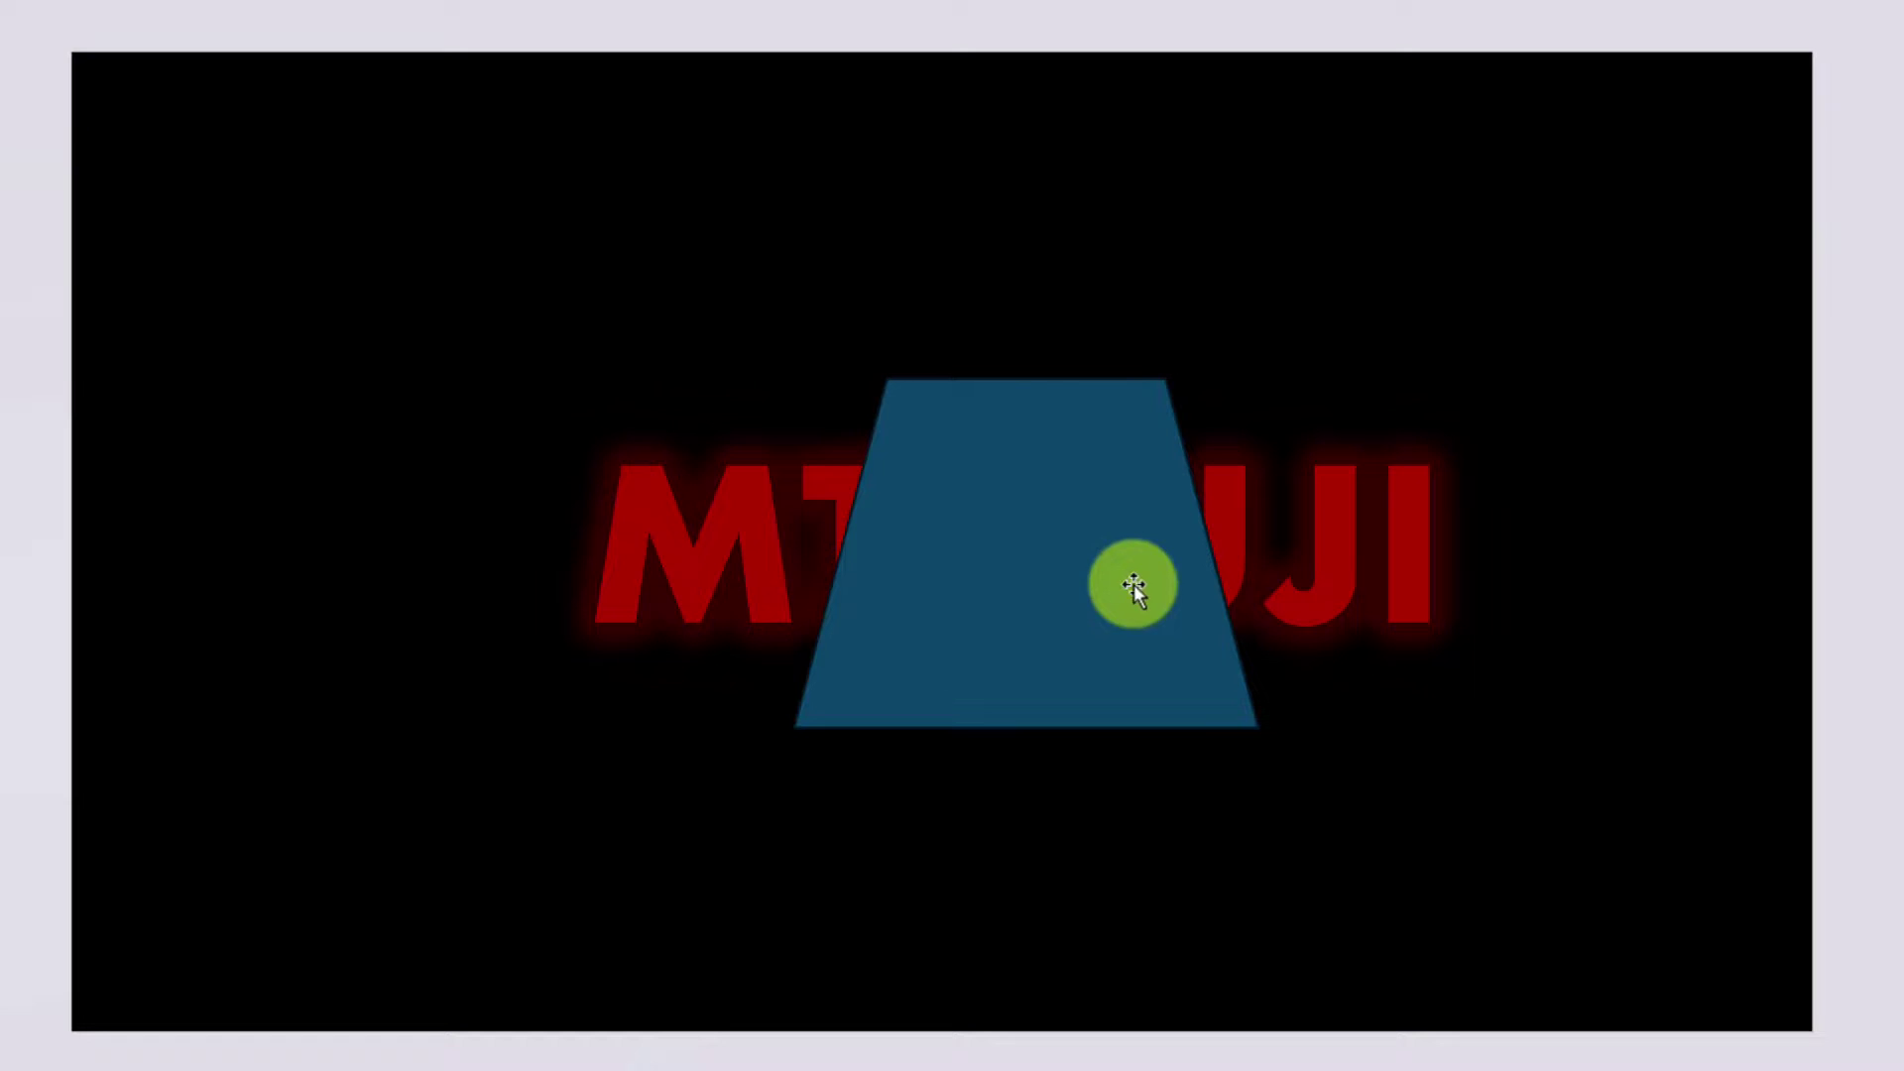
- Intersect the trapezoid with the MT FUJI text box, leaving only the red 'T FU' pieces
click(1008, 568)
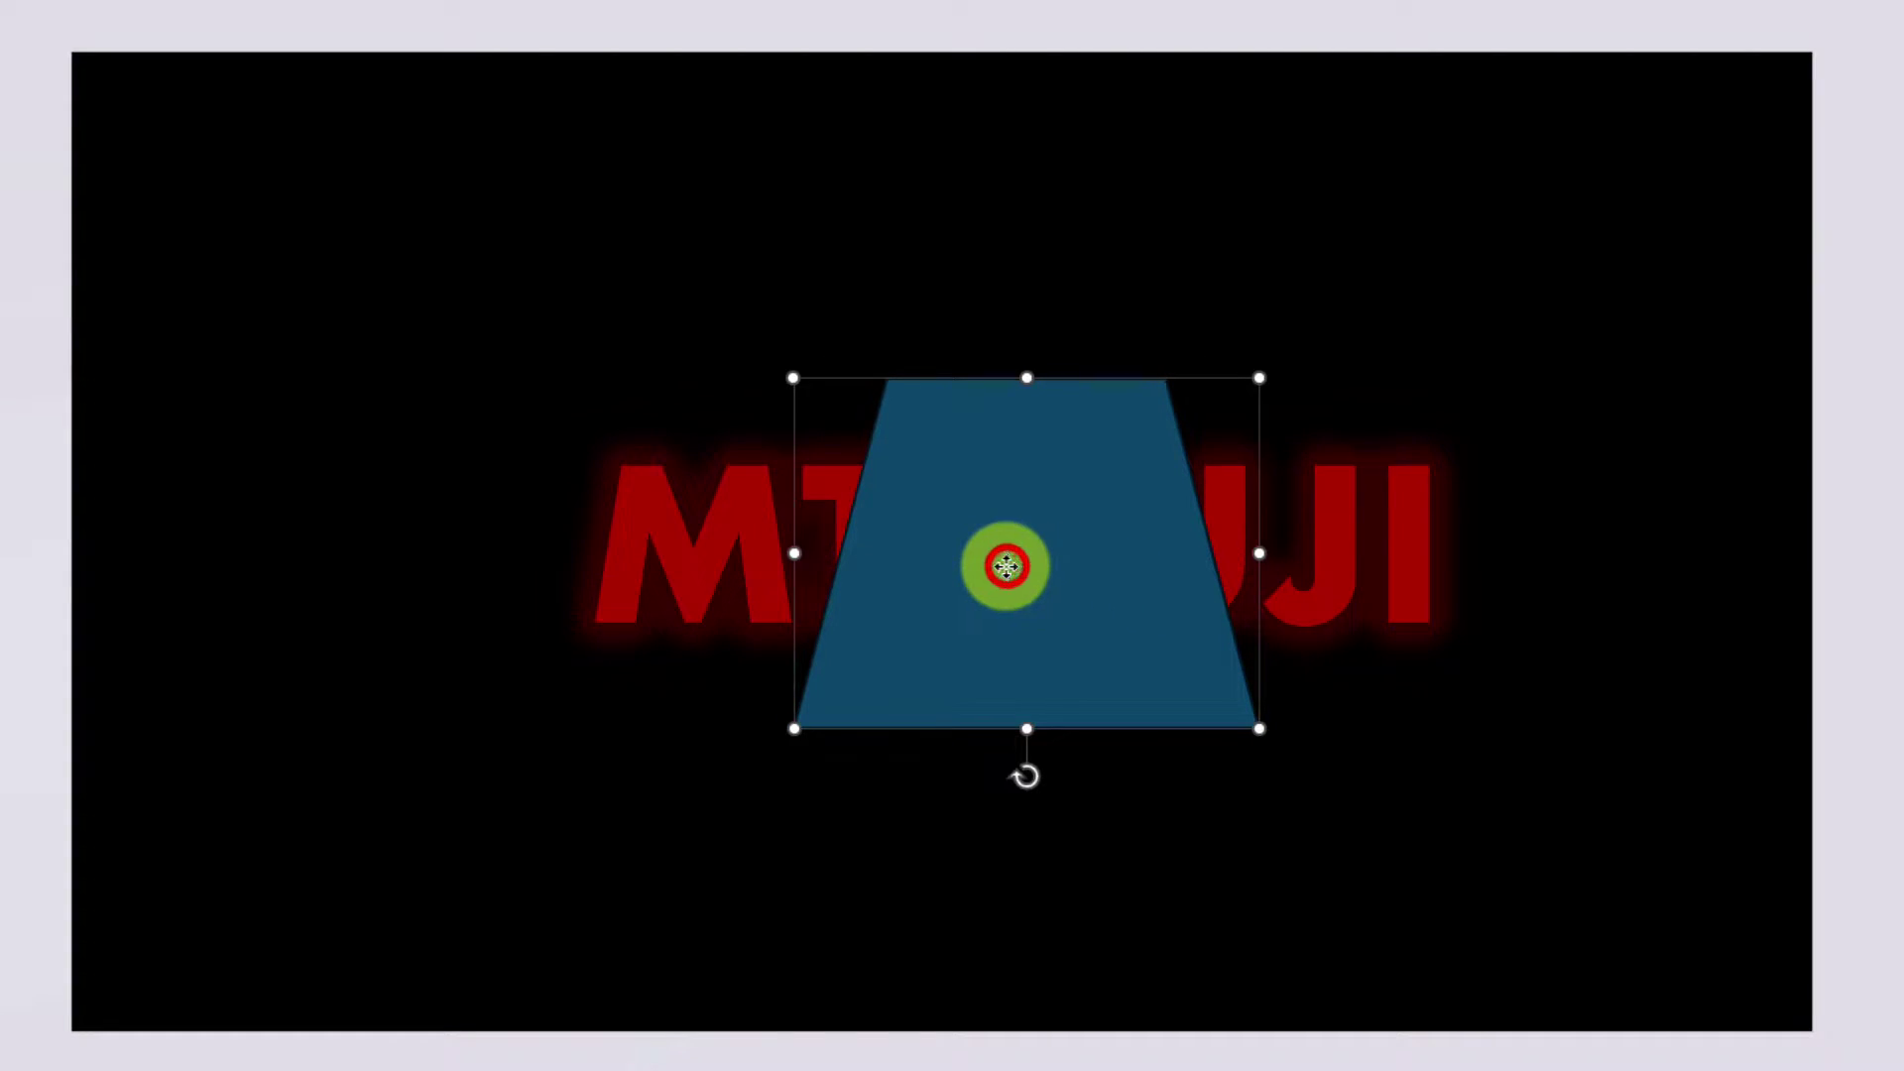
click(661, 552)
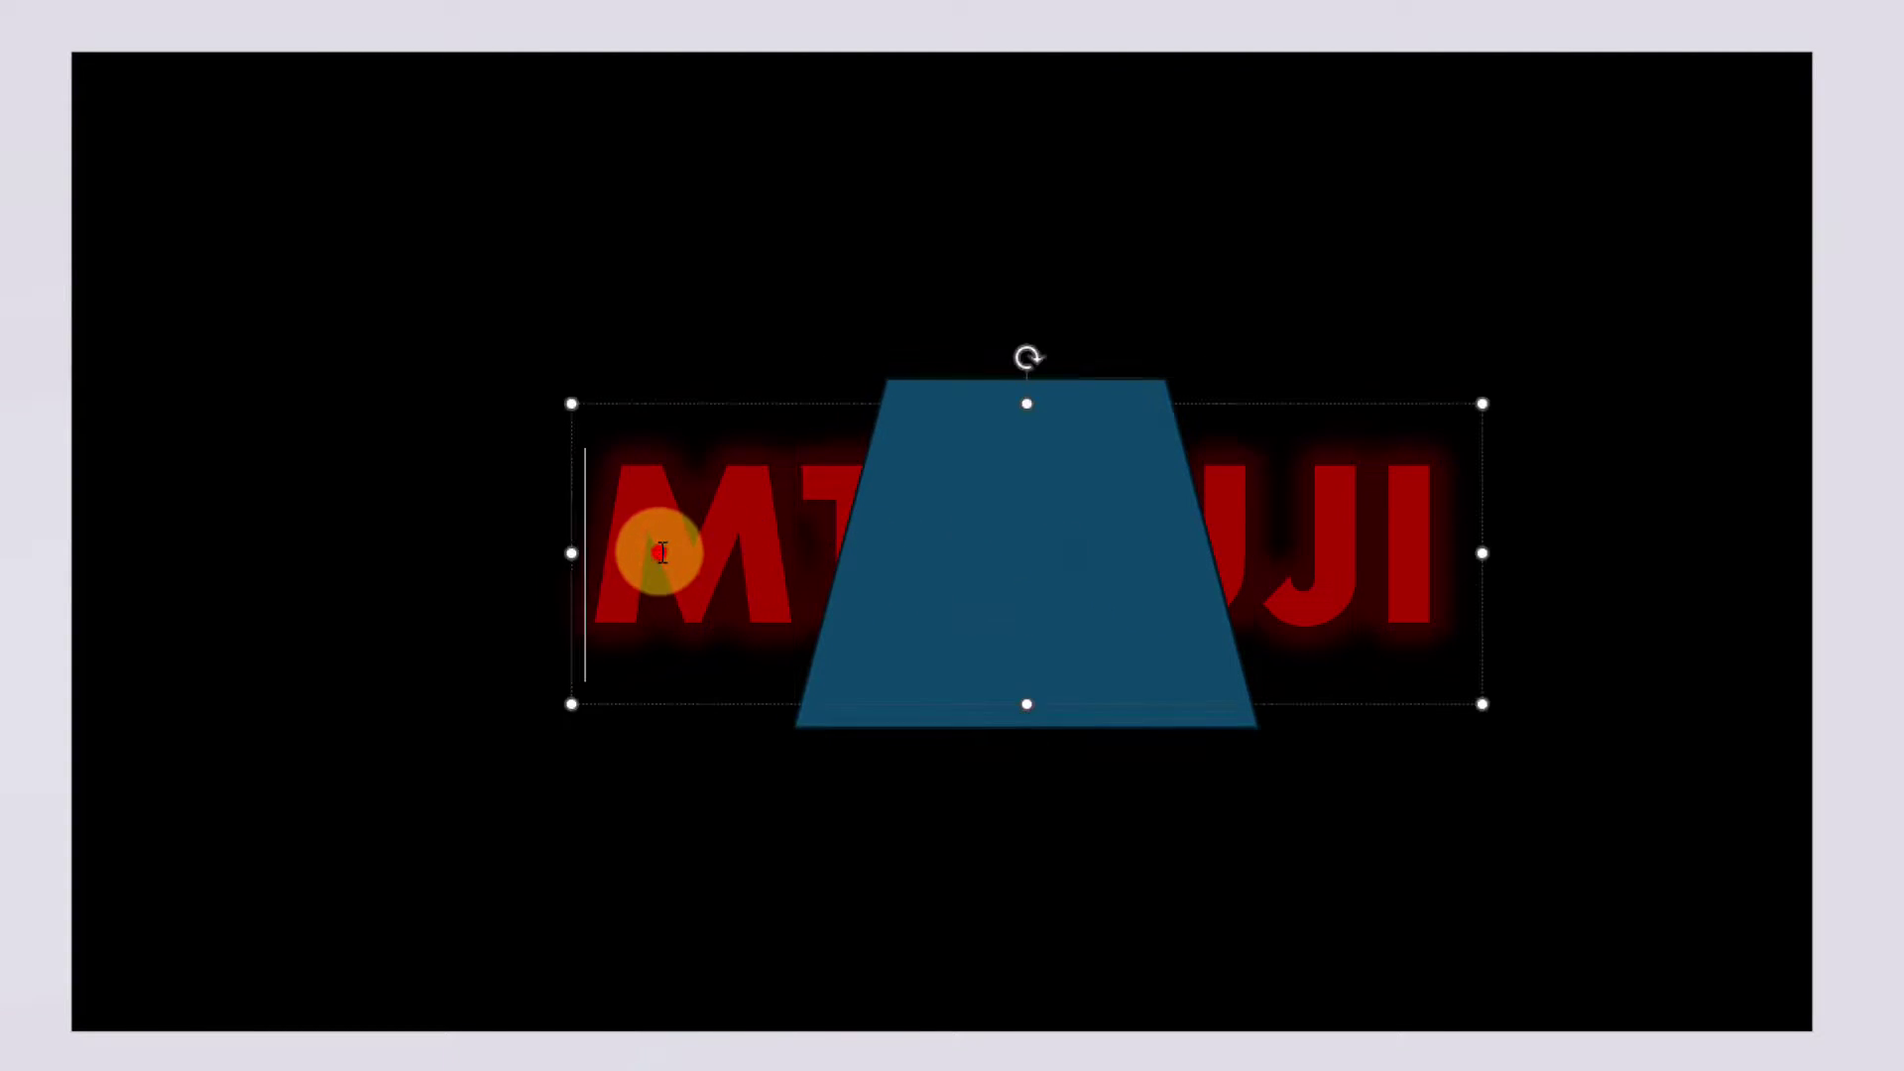
shift+click(978, 532)
click(869, 78)
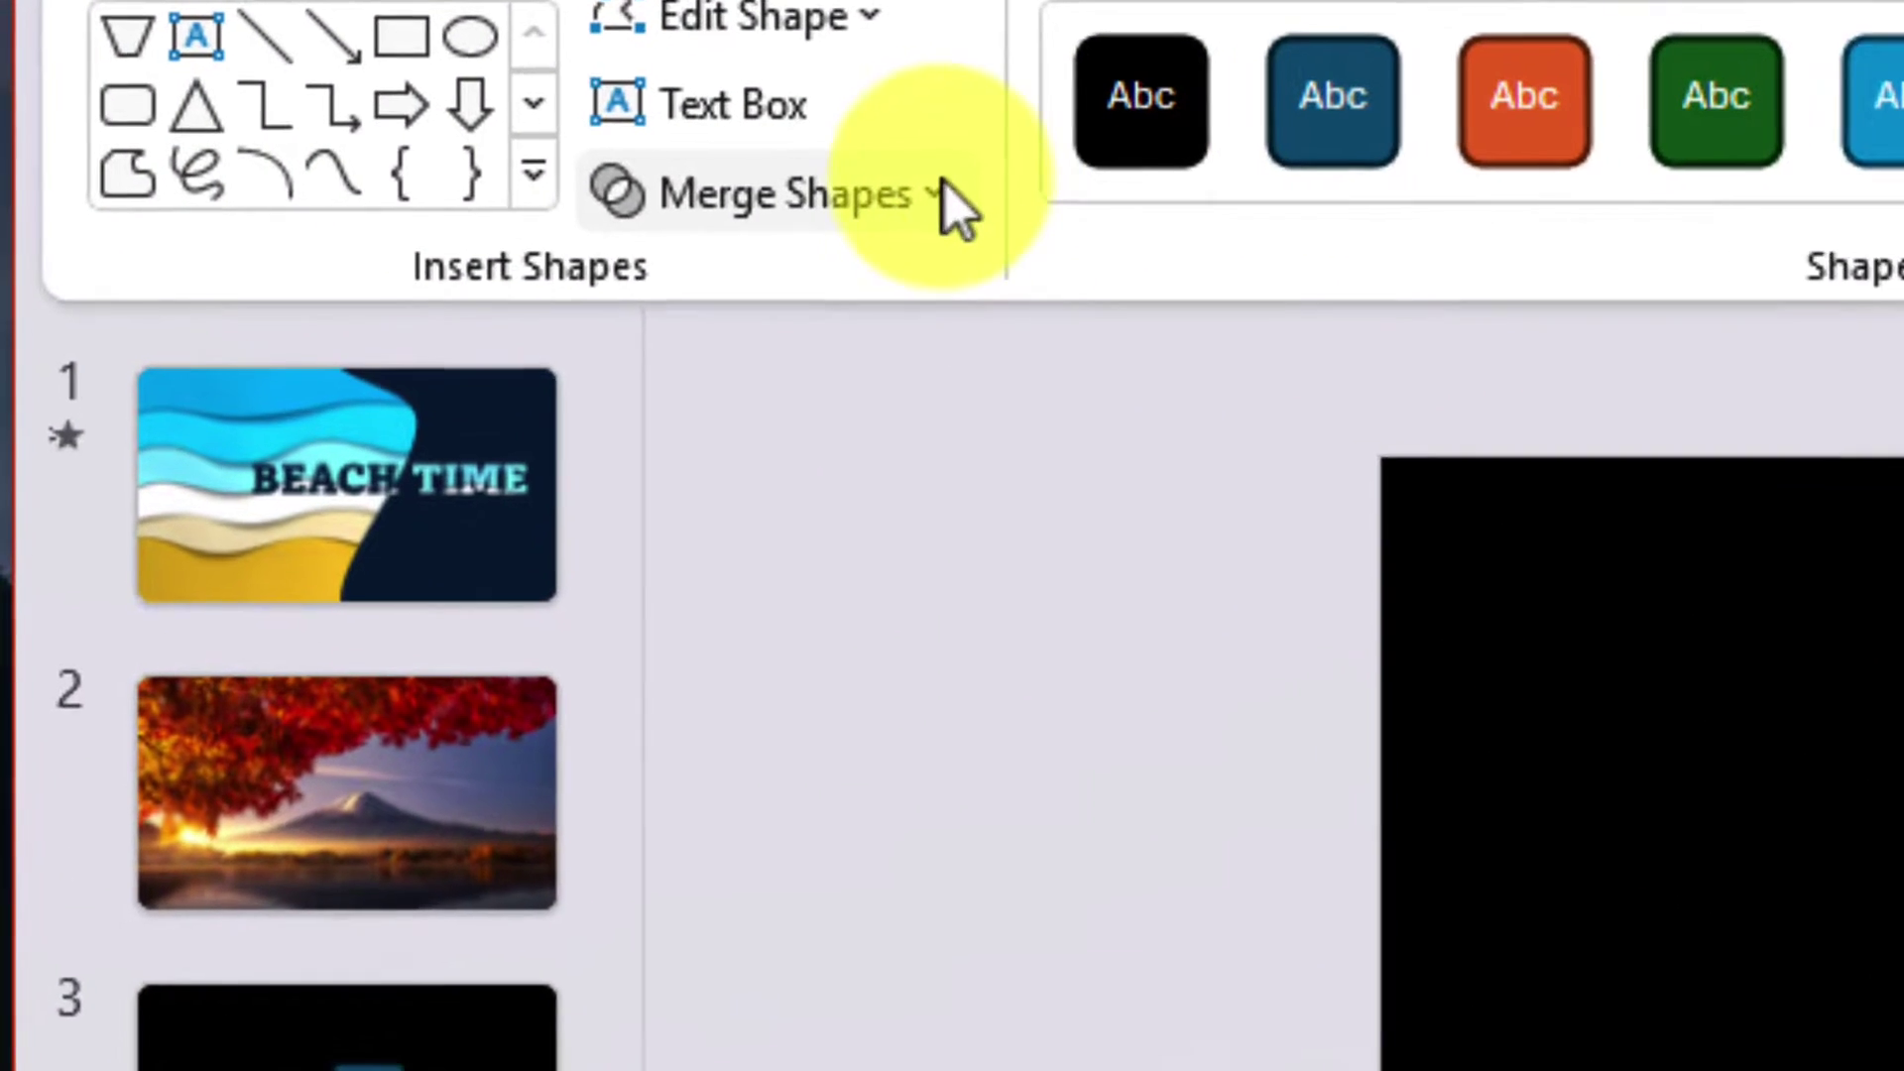
click(273, 154)
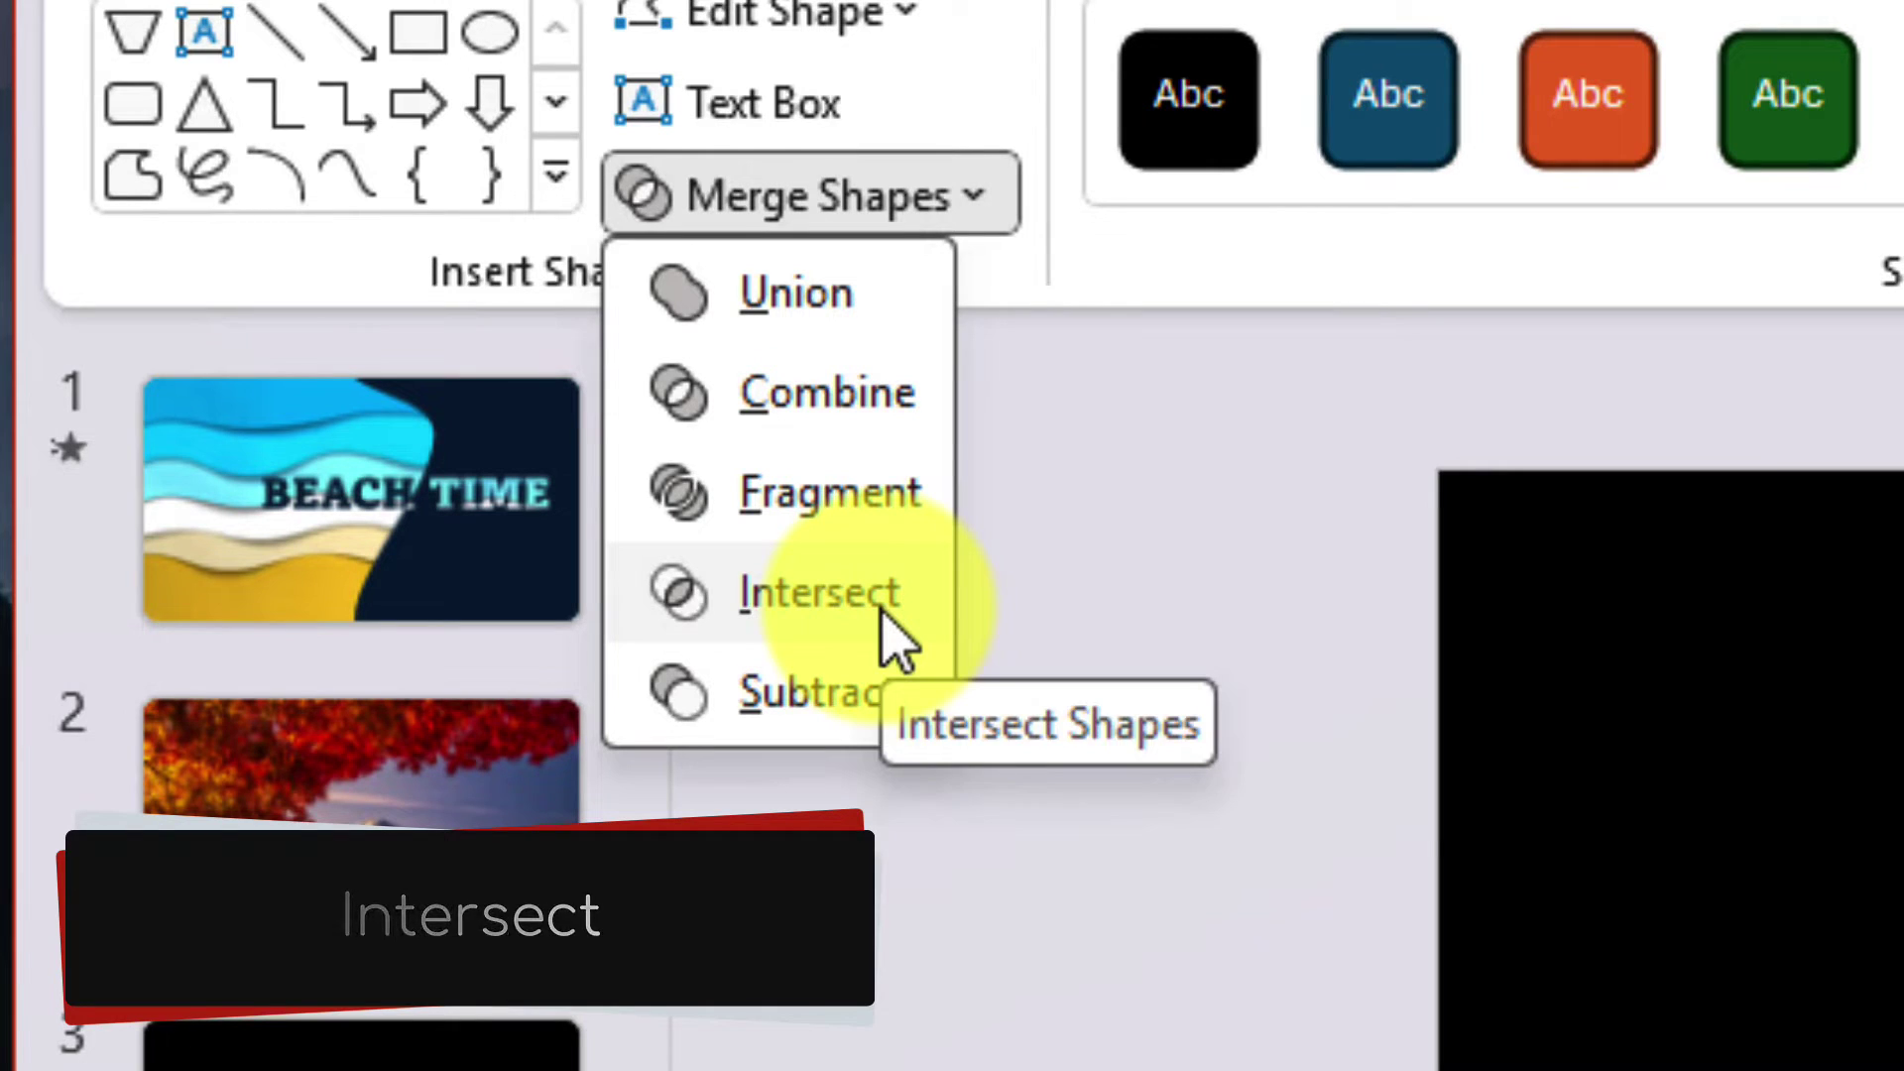
click(867, 585)
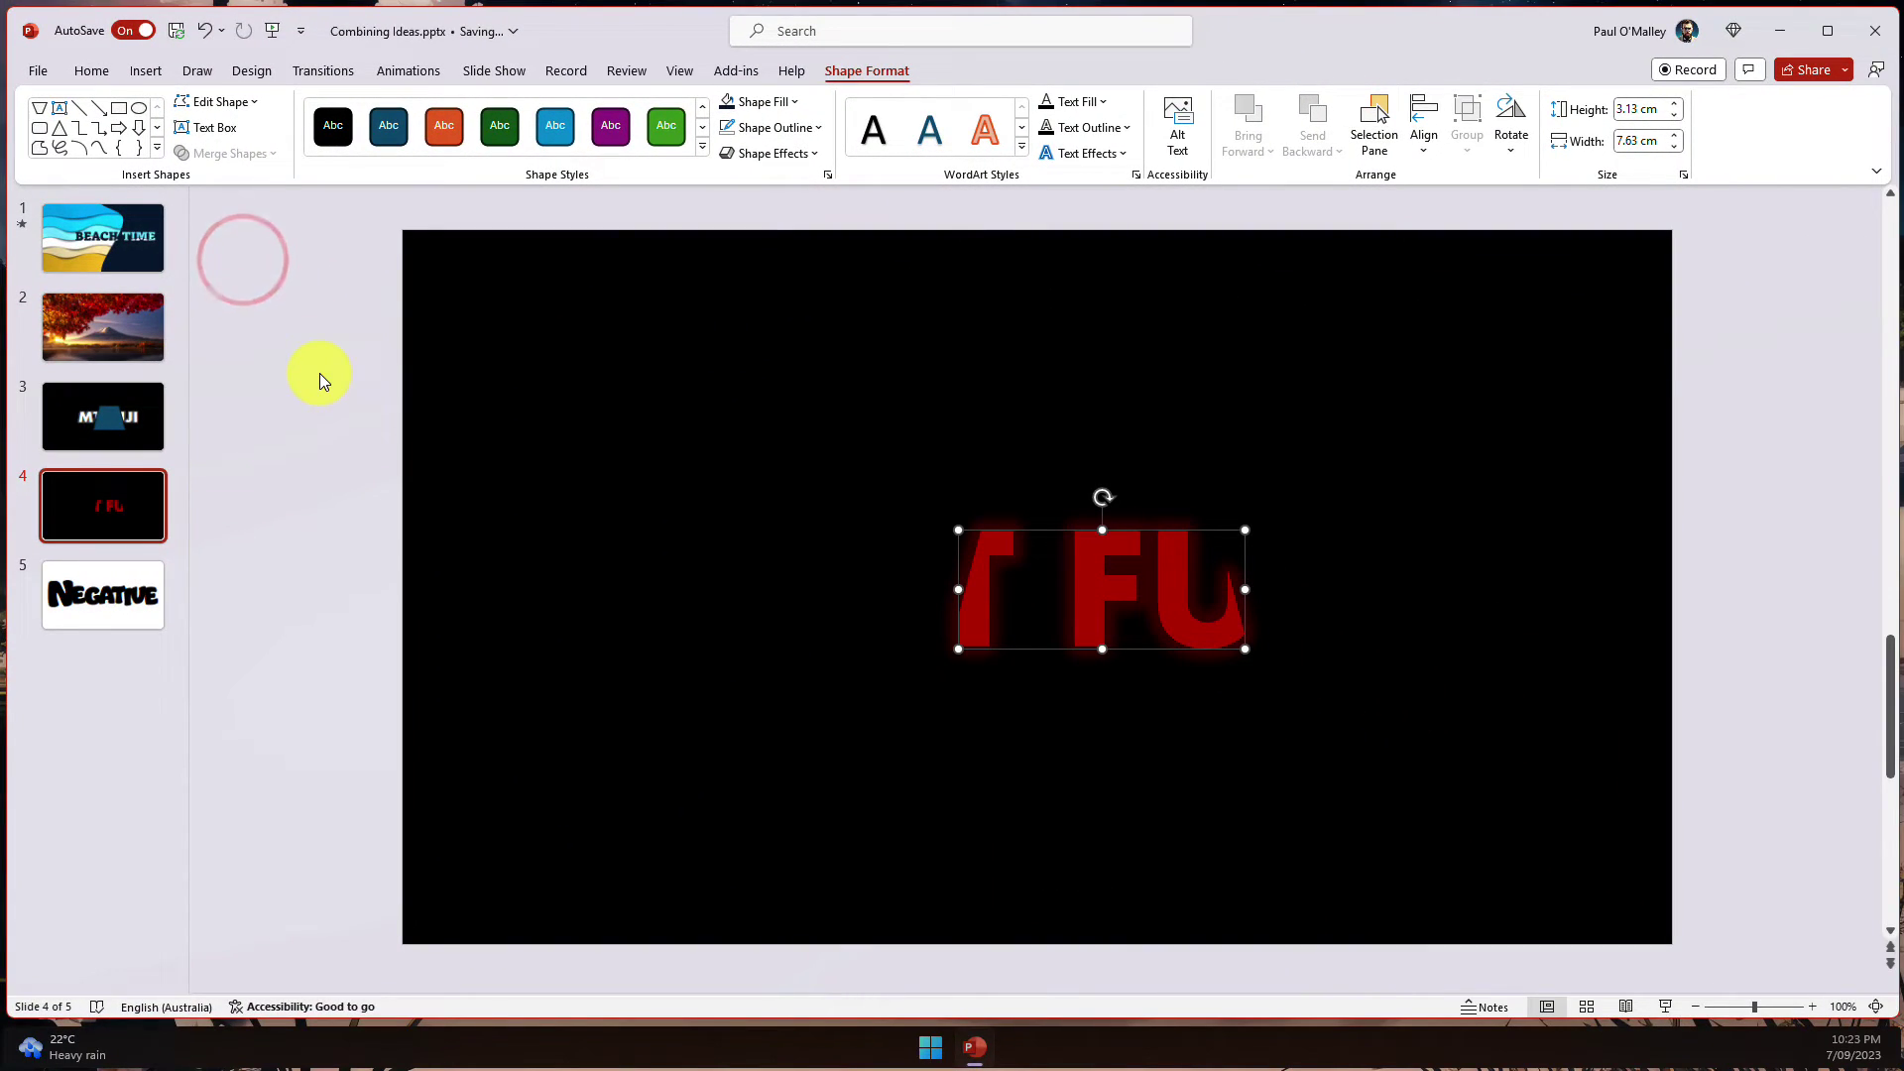
- On slide 3, subtract the trapezoid from the MT FUJI text to cut out its middle
click(144, 418)
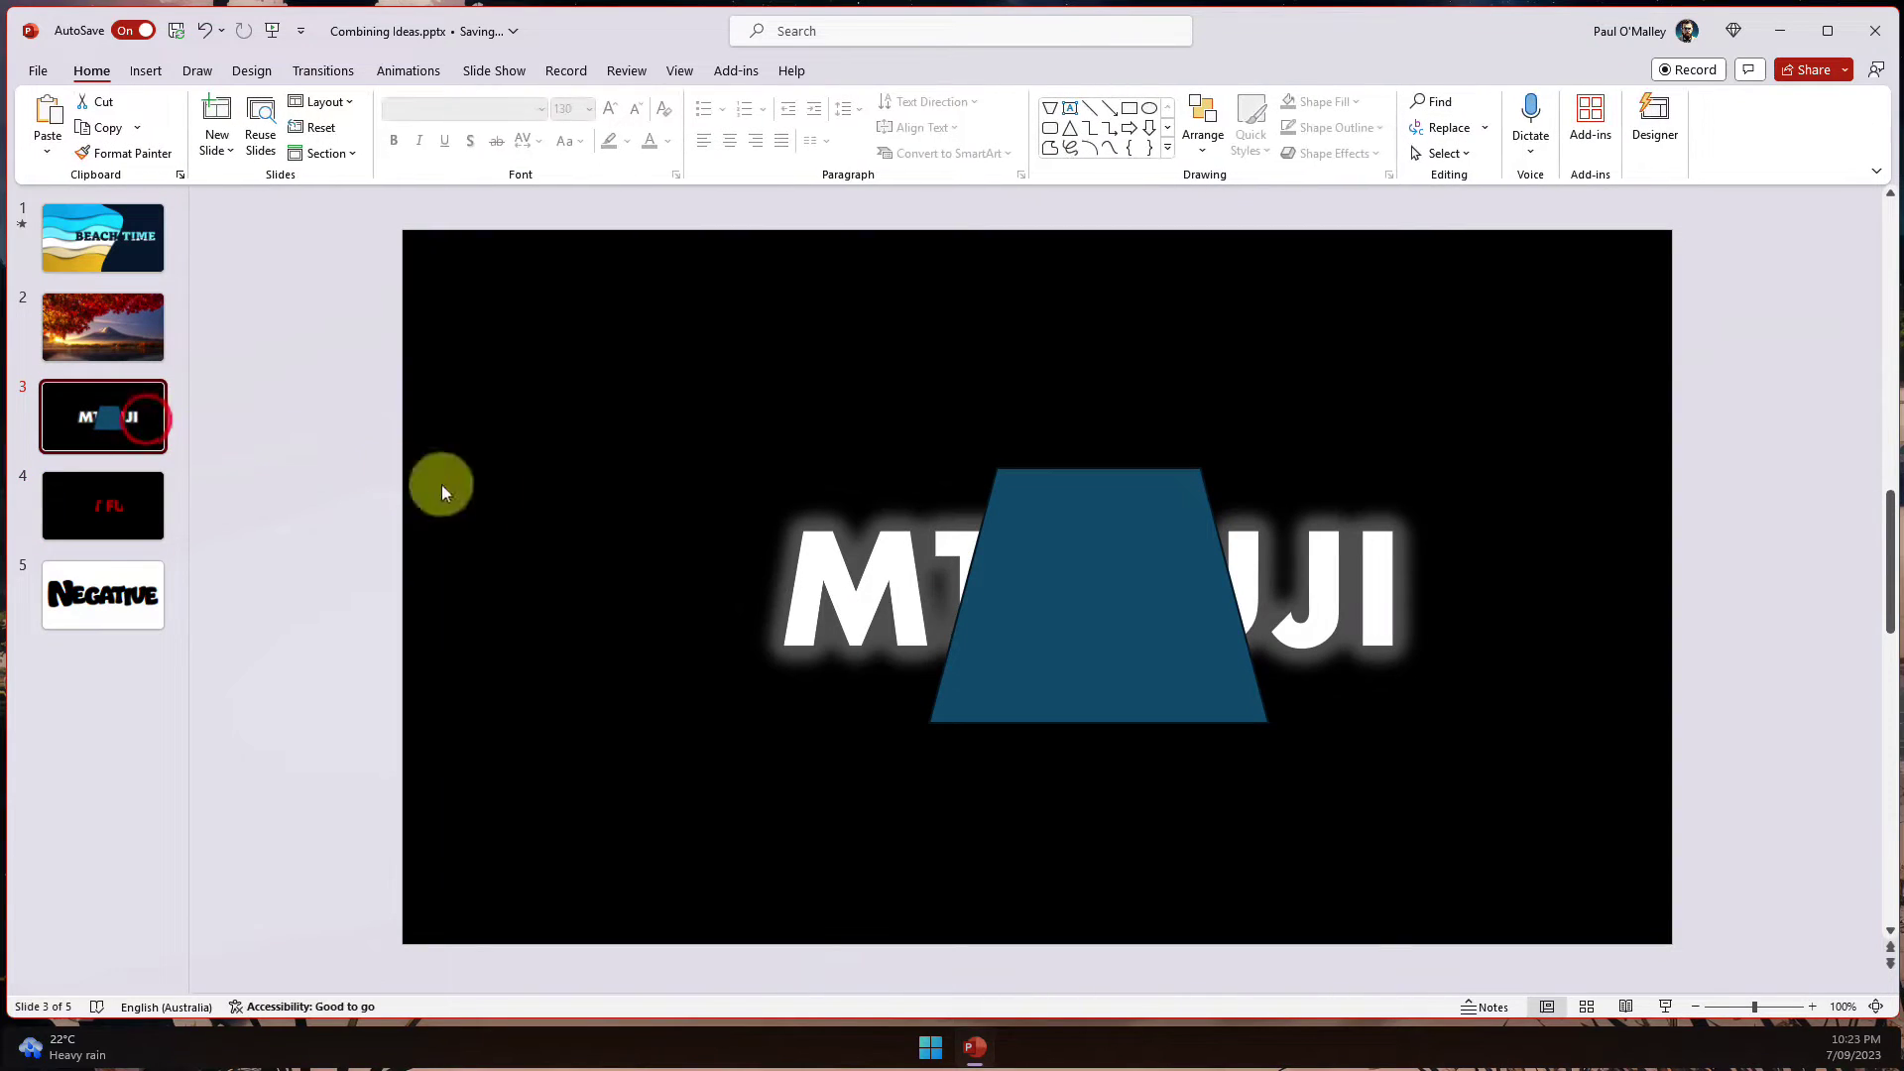
click(820, 568)
shift+click(1135, 597)
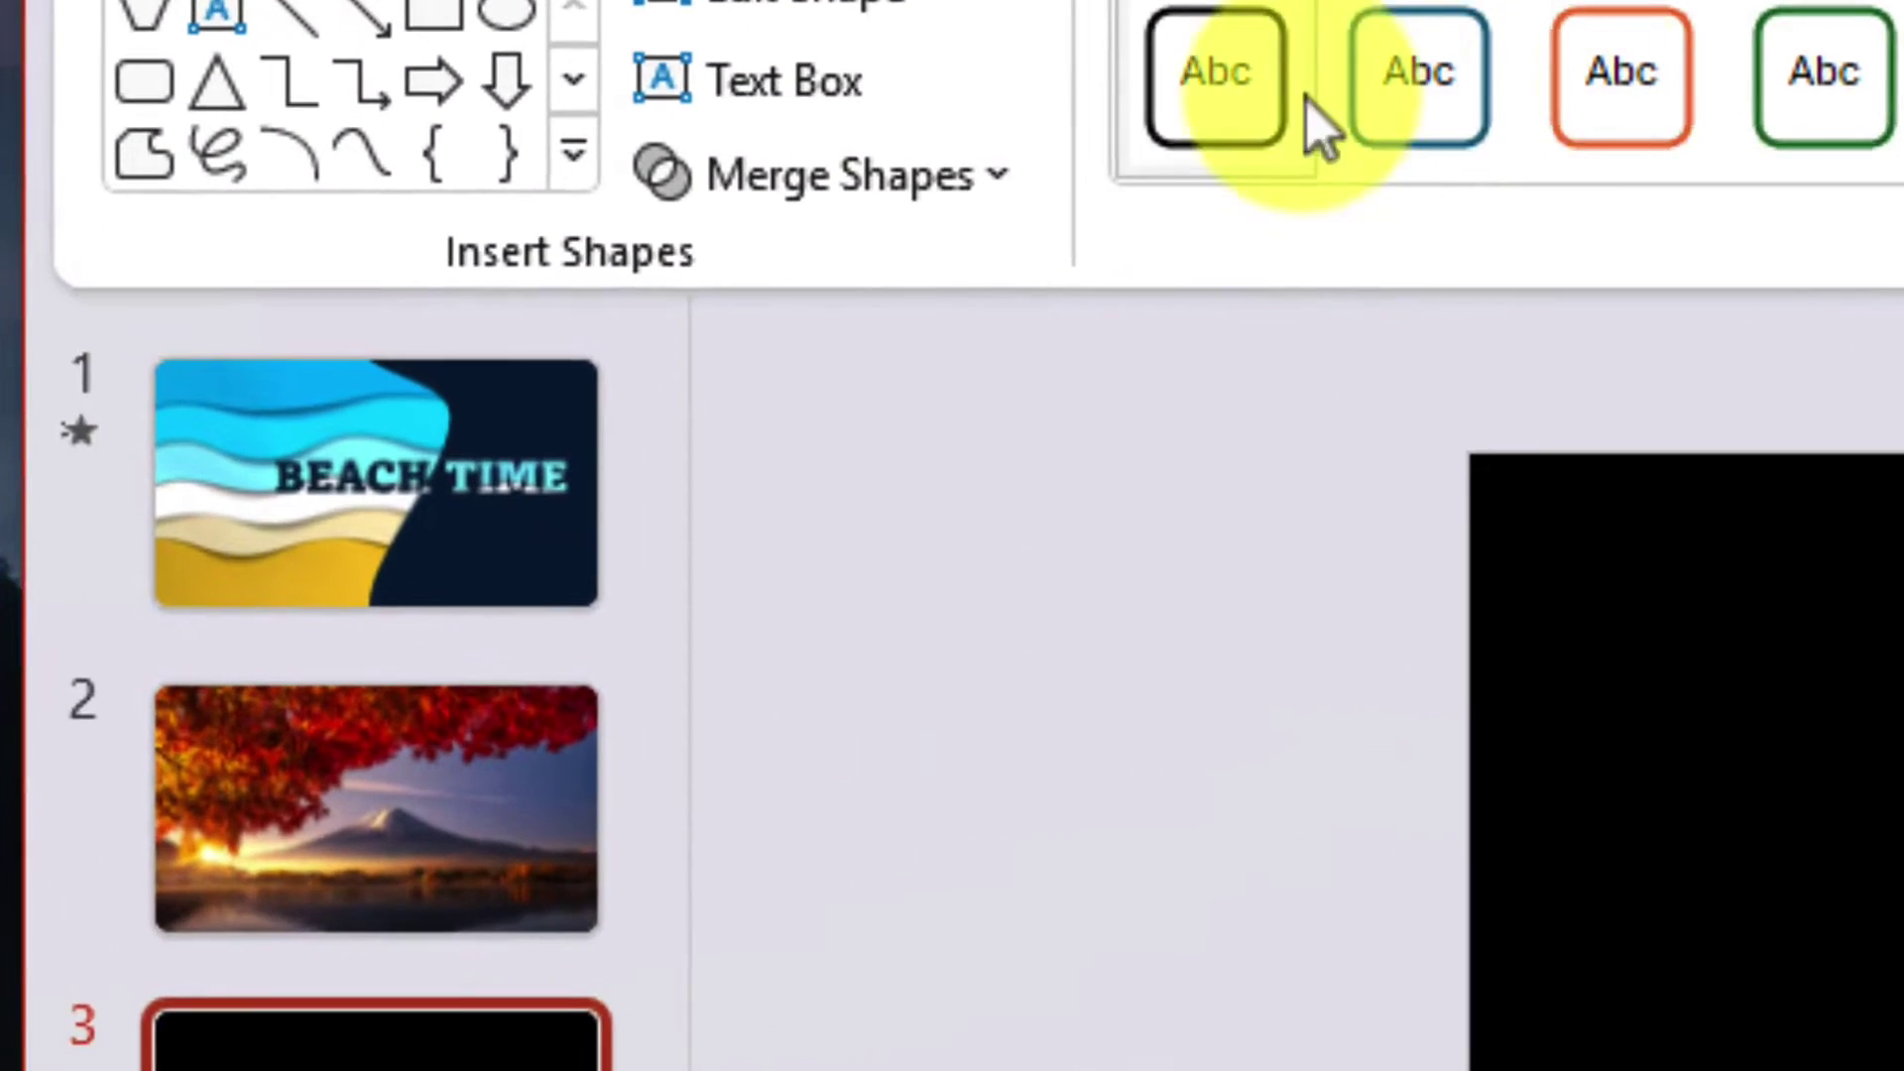
click(260, 151)
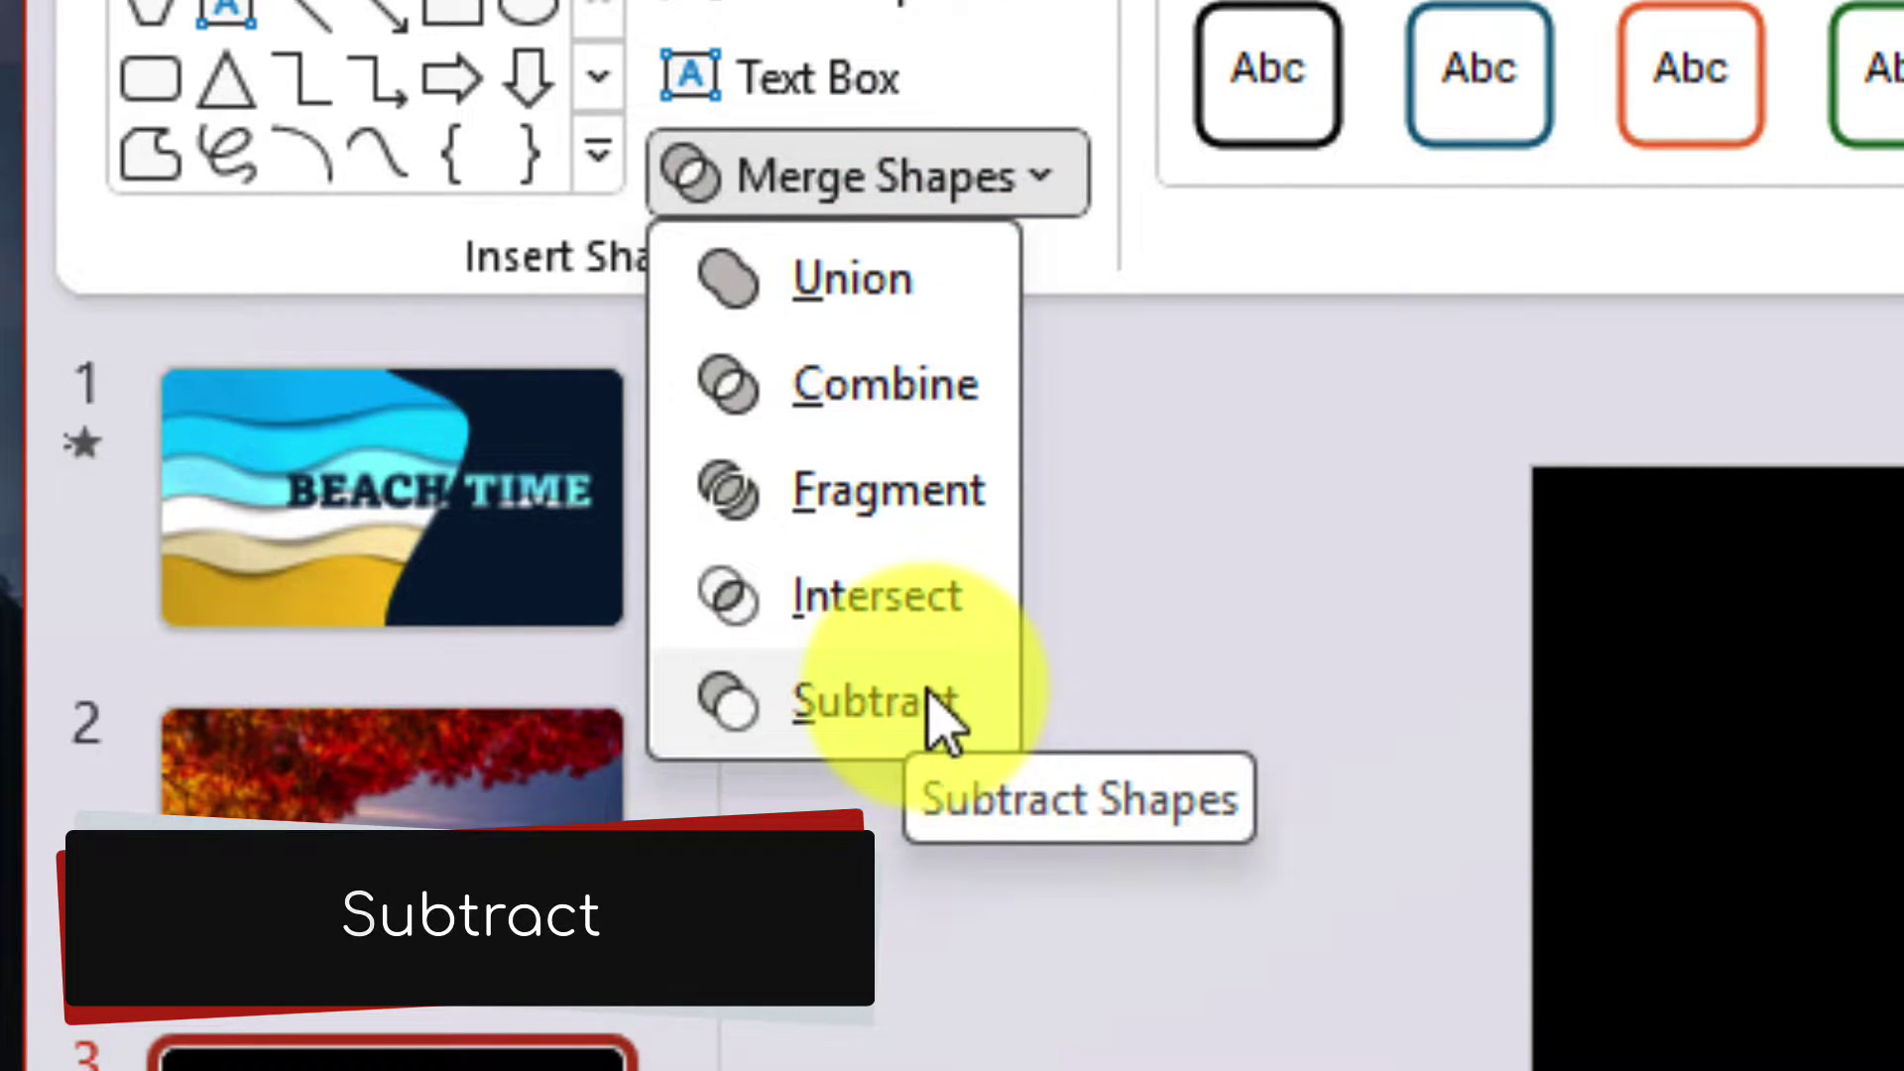
click(873, 701)
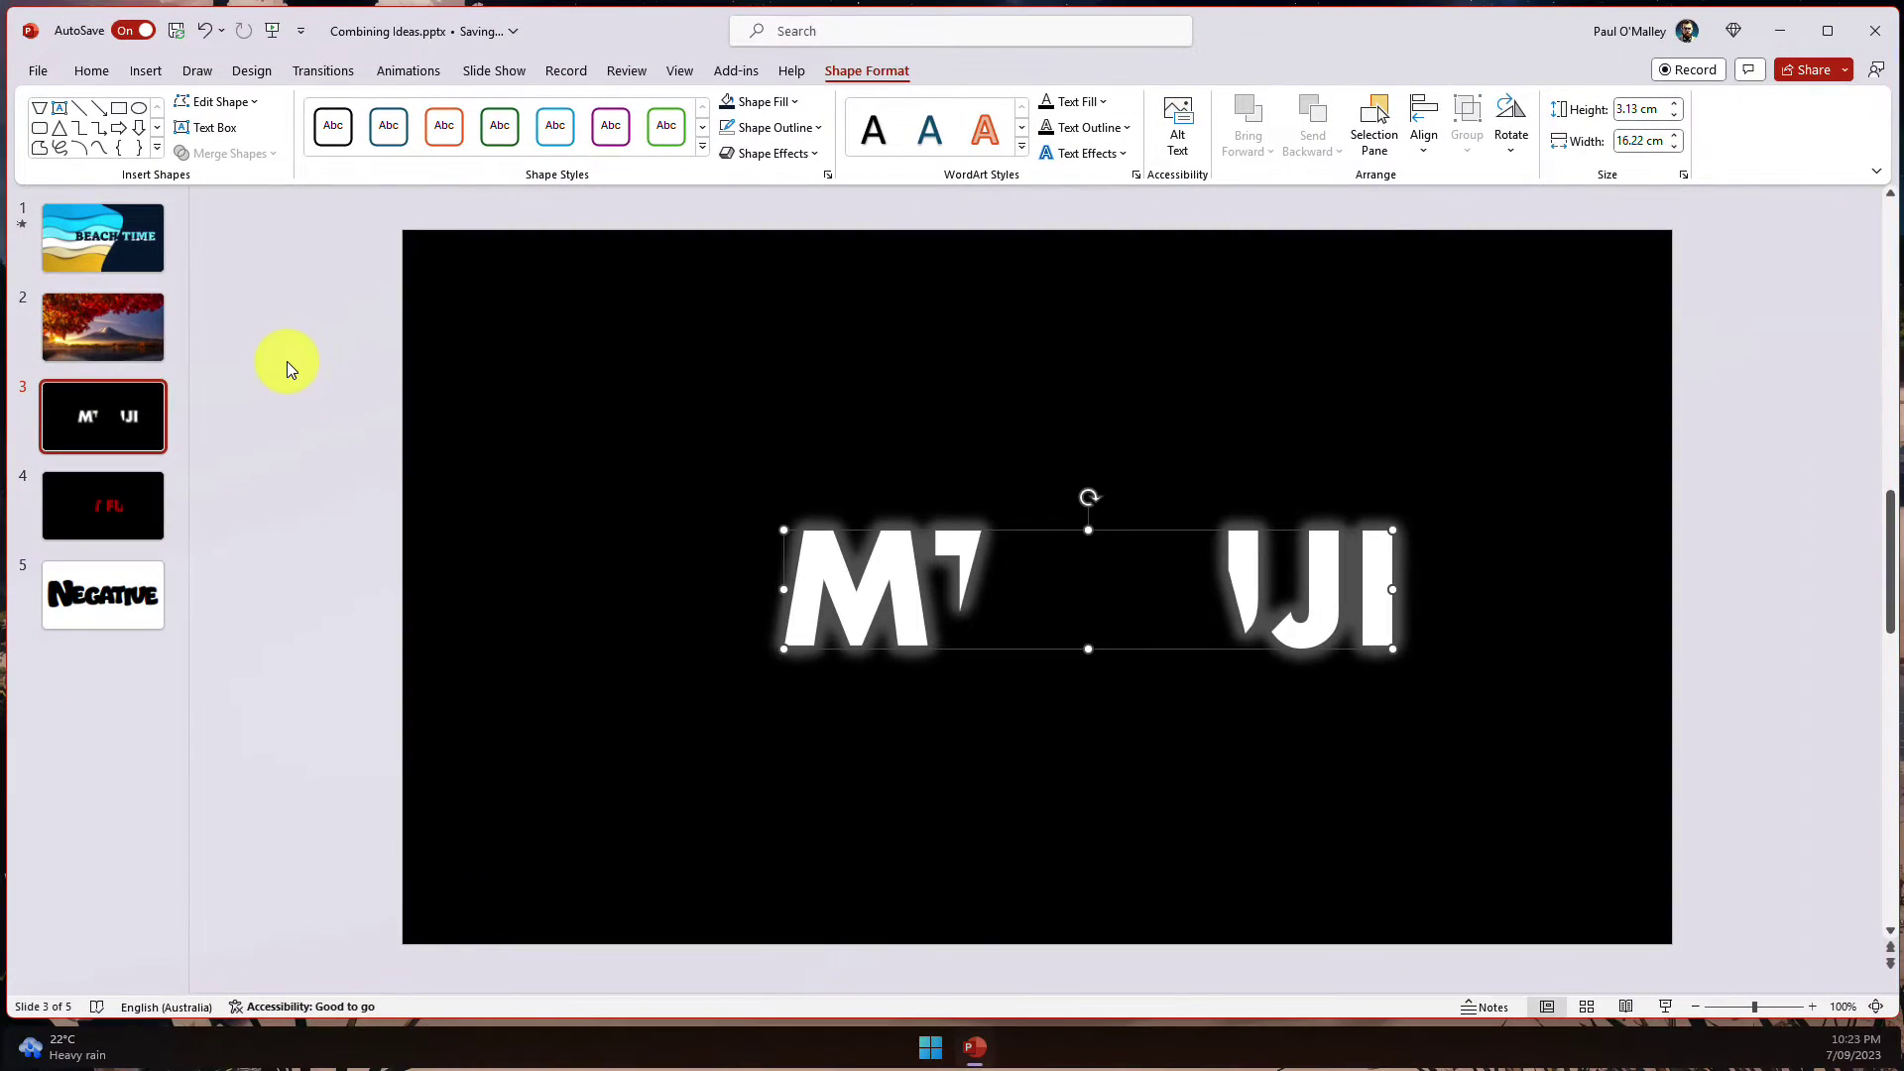
- Cut the red 'T FU' letter pieces off slide 4
click(91, 507)
click(1094, 592)
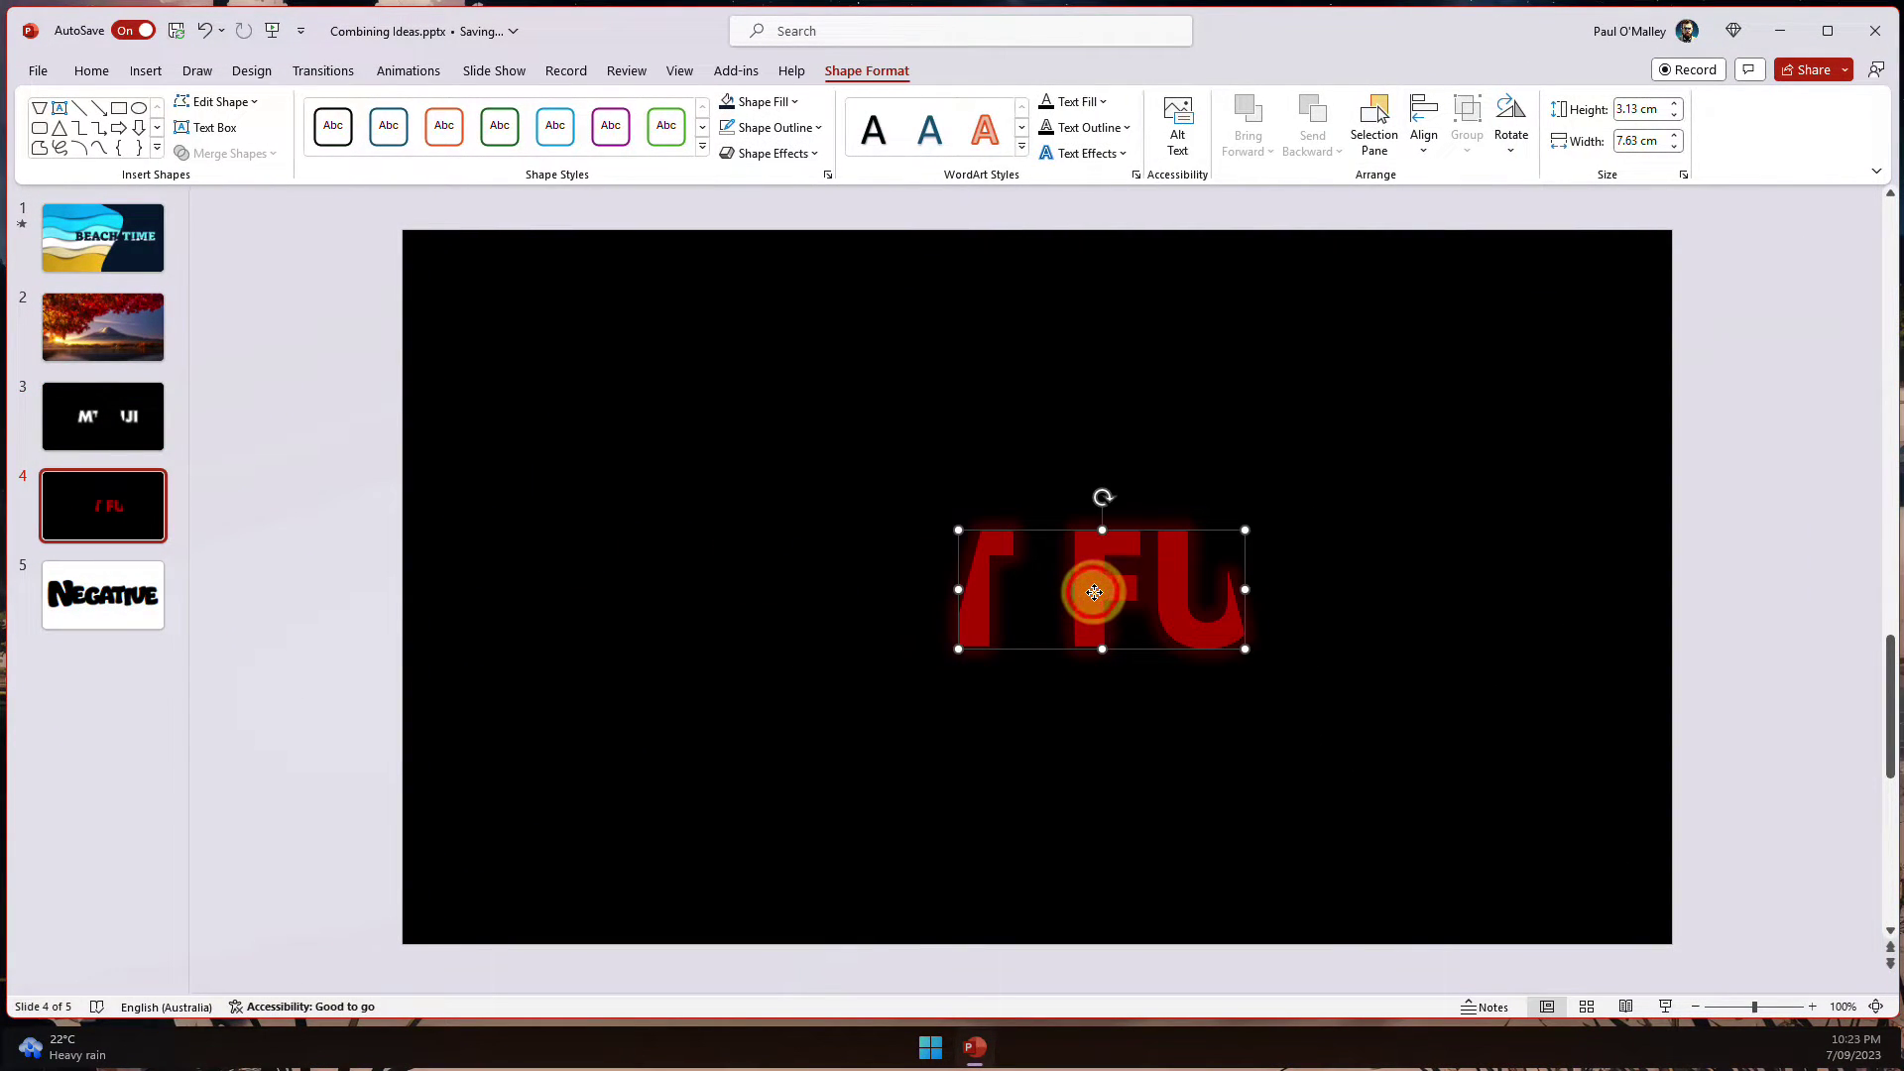
key(Delete)
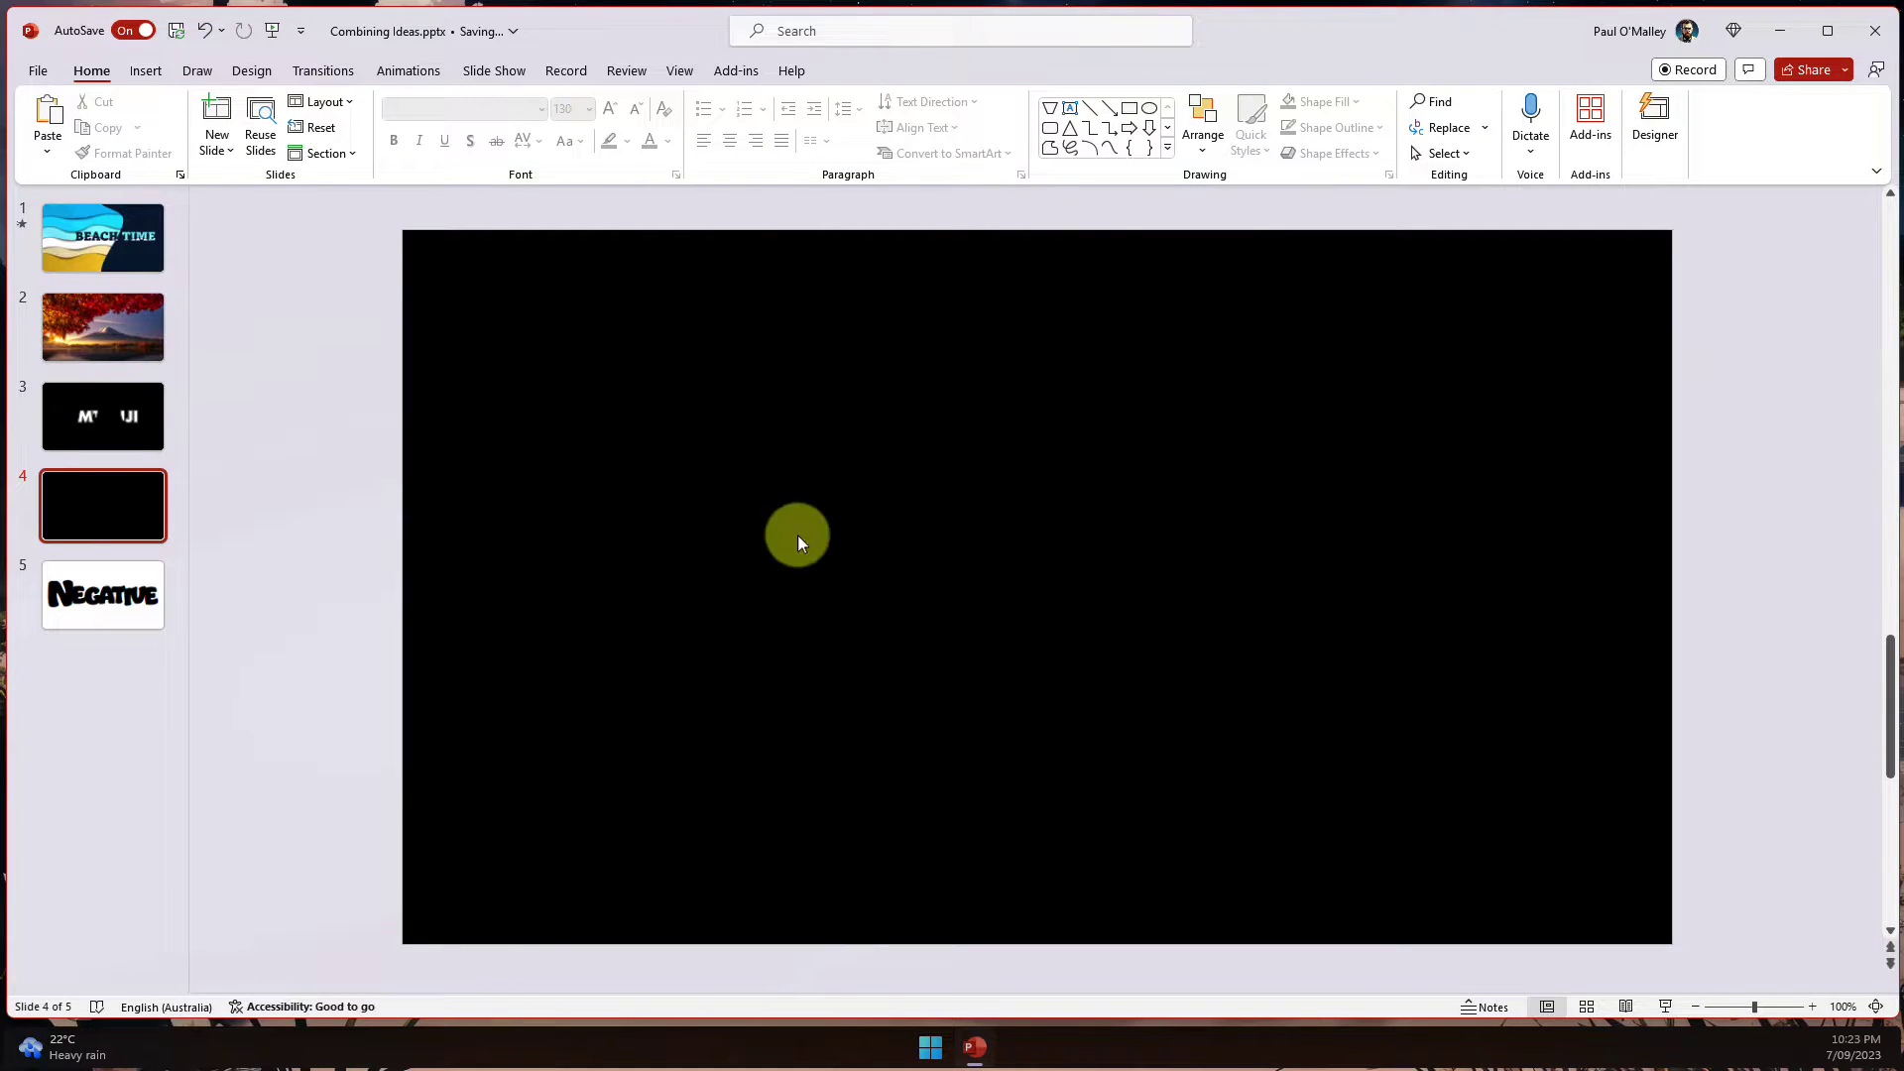
- Paste the red letter pieces into the gap in slide 3's MT FUJI title
click(127, 407)
key(ctrl+v)
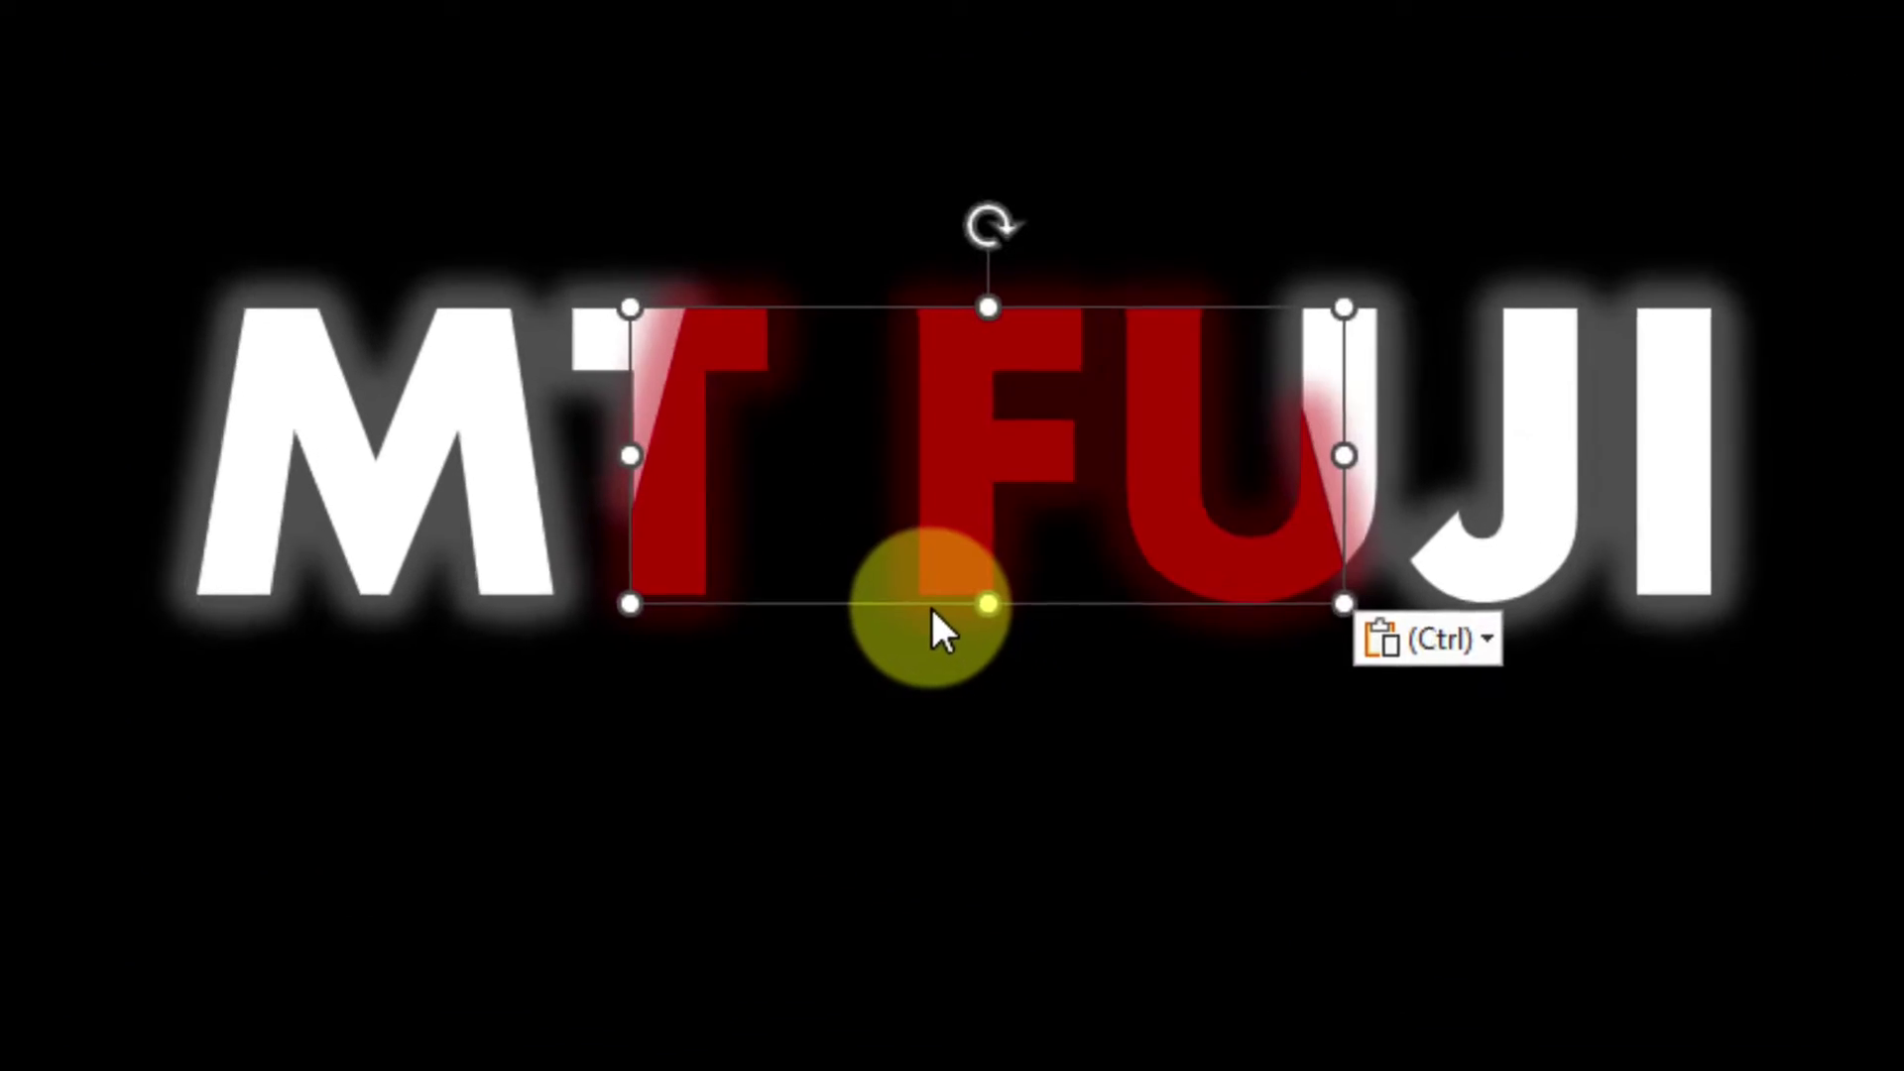
click(1088, 948)
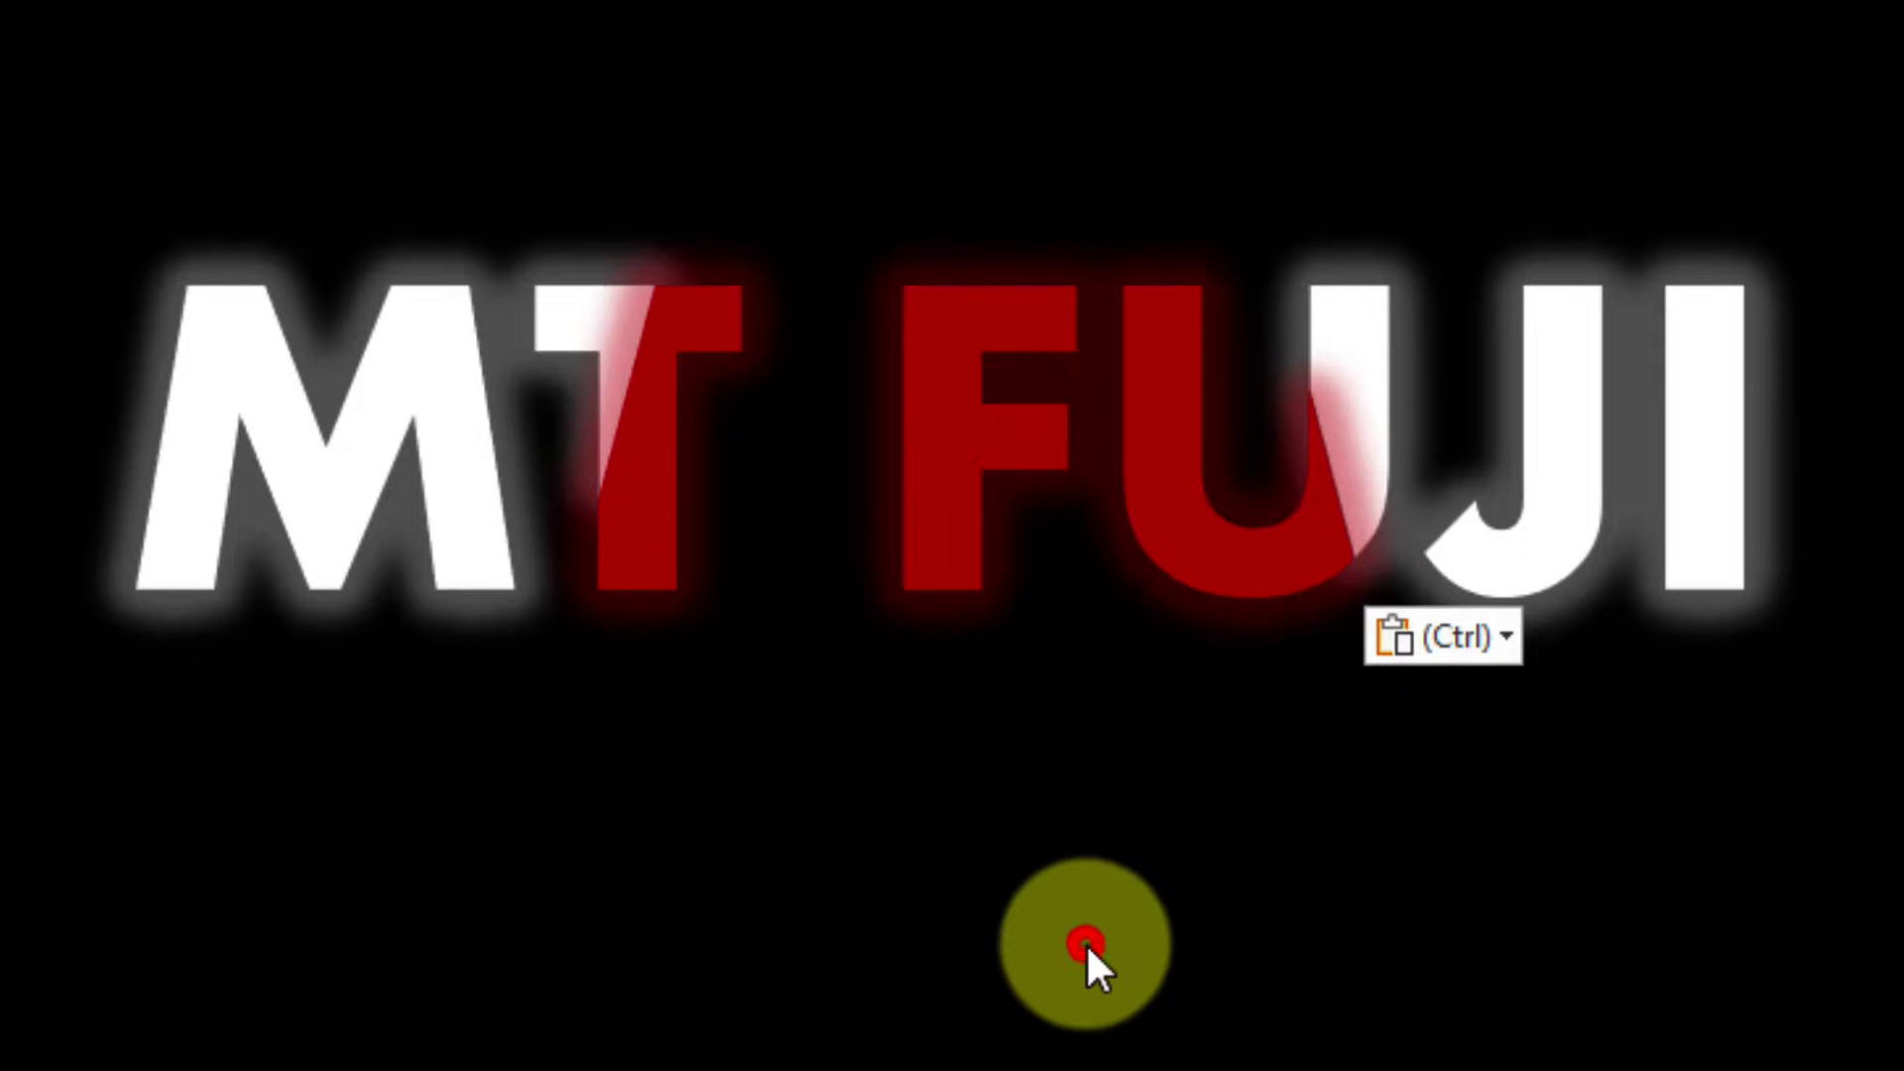
- Group the red pieces with the white MT FUJI text and cut the group
click(352, 441)
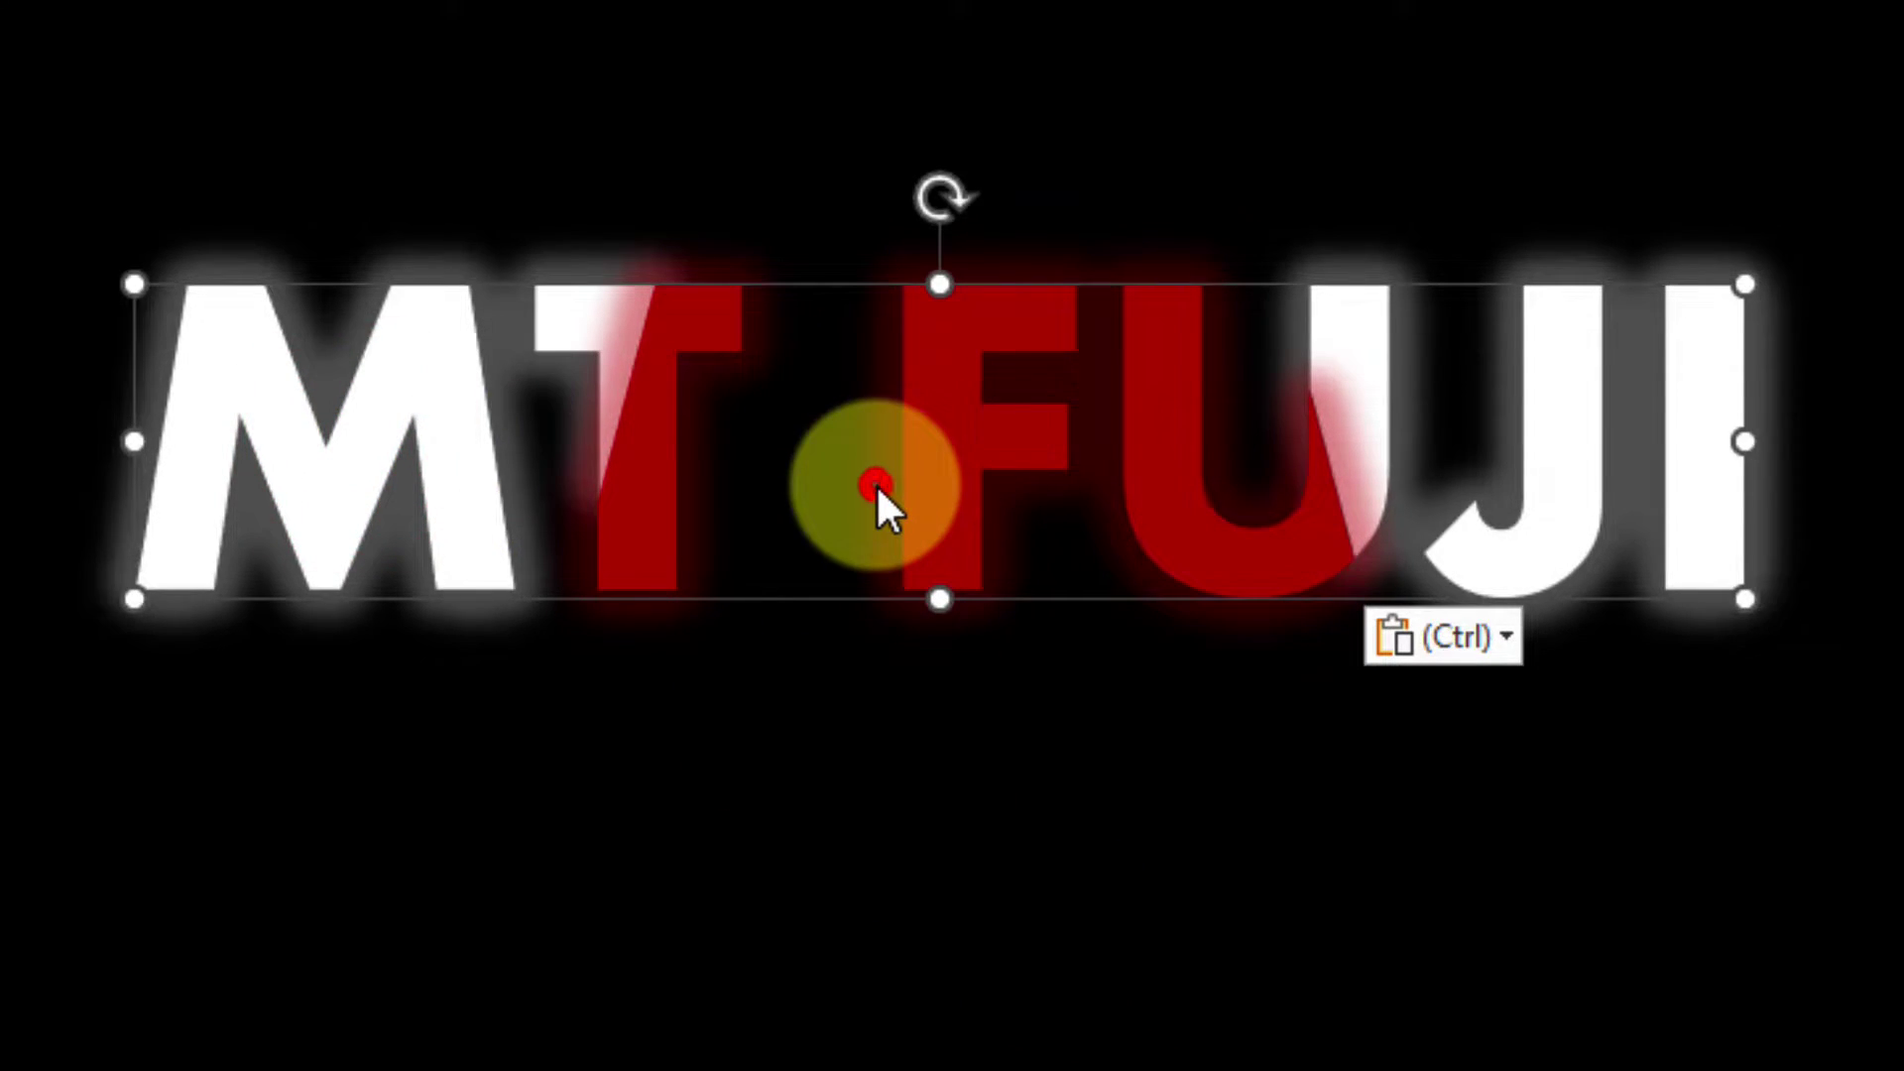
click(877, 484)
click(952, 444)
shift+click(446, 323)
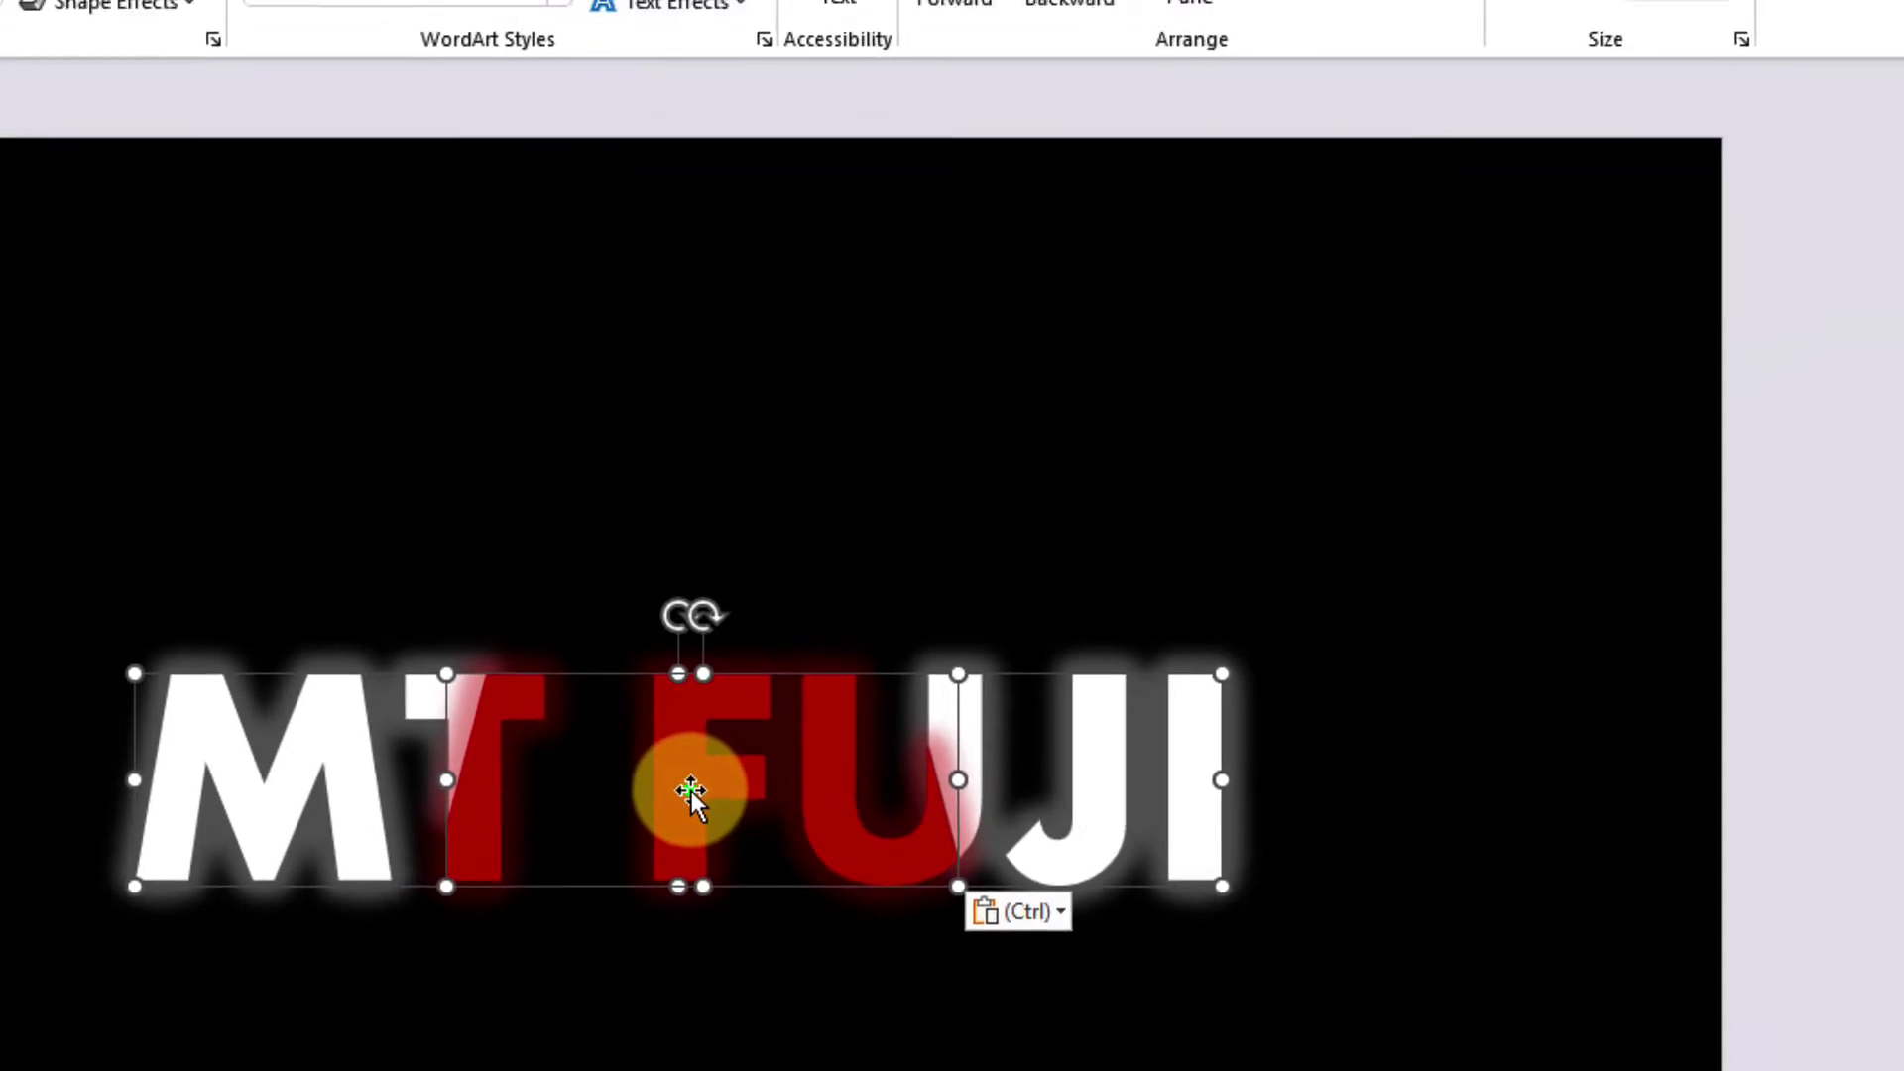
right_click(907, 520)
mouse_move(1022, 345)
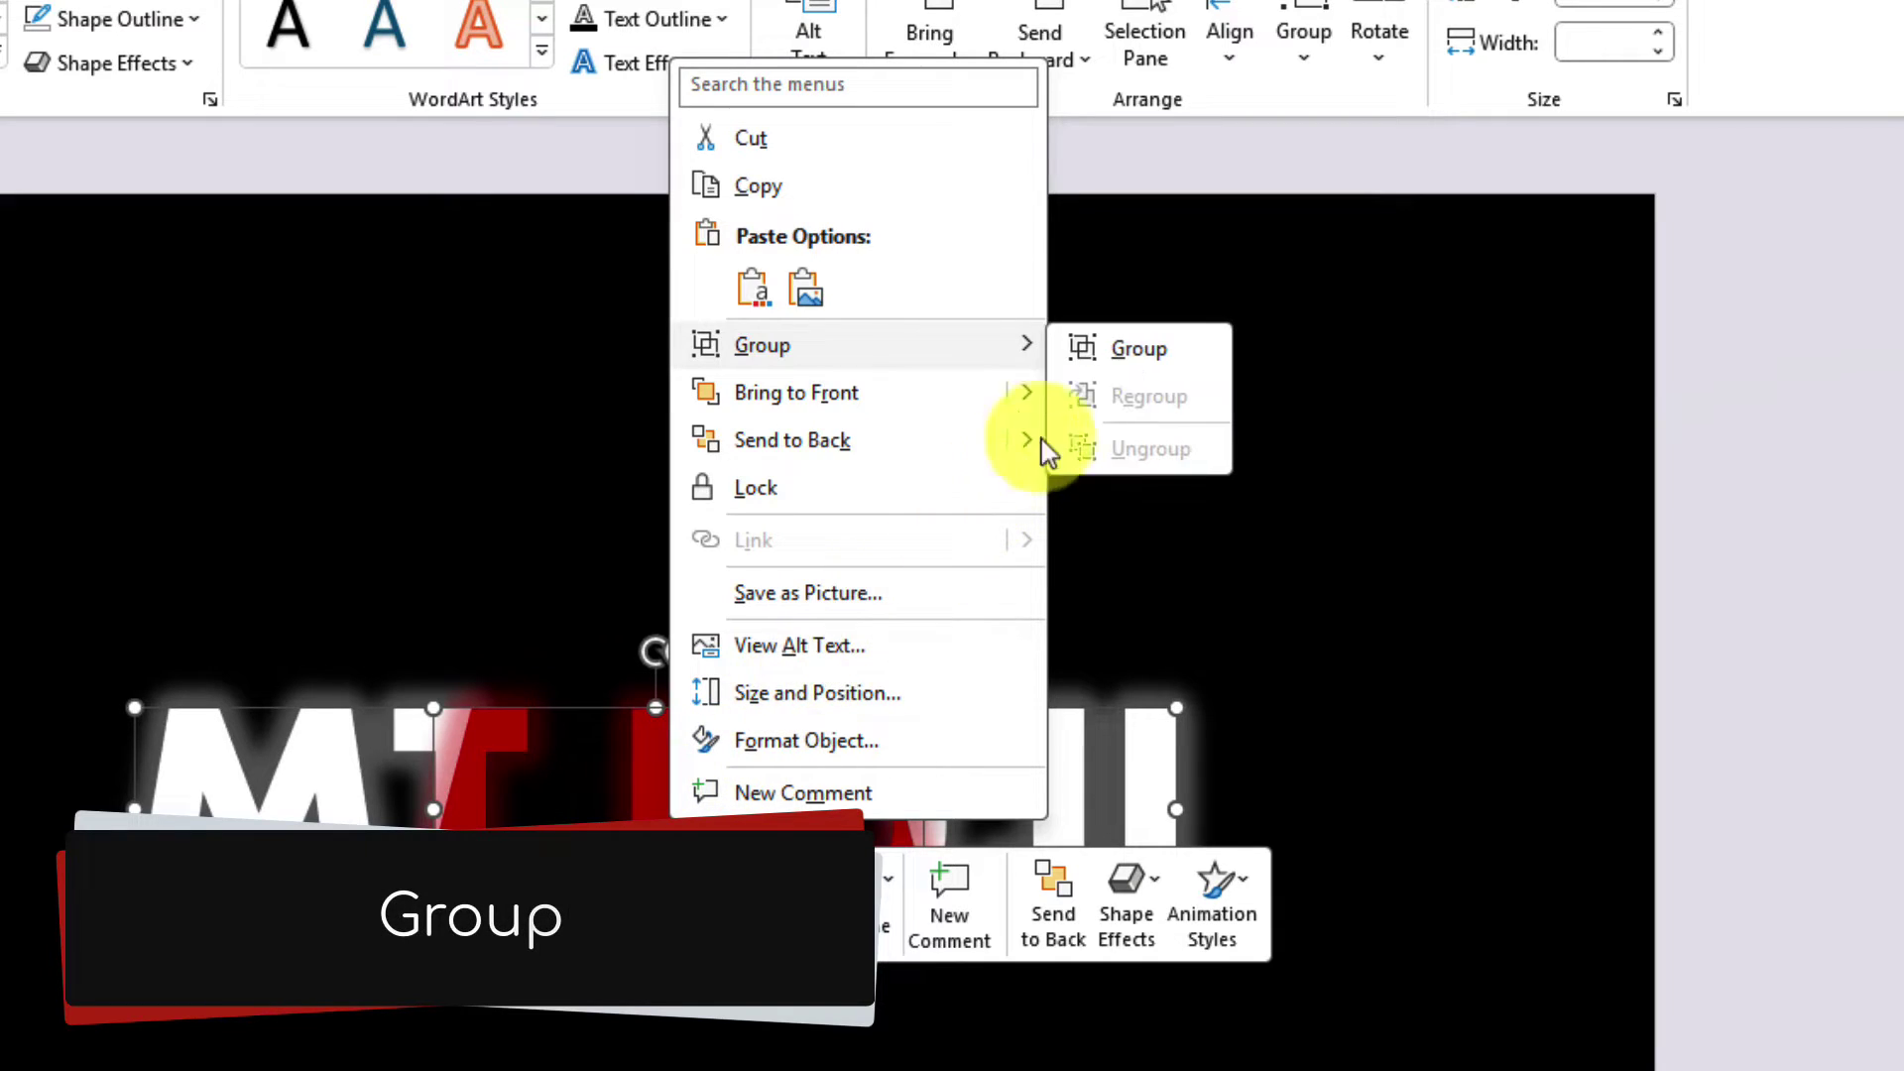
click(1136, 353)
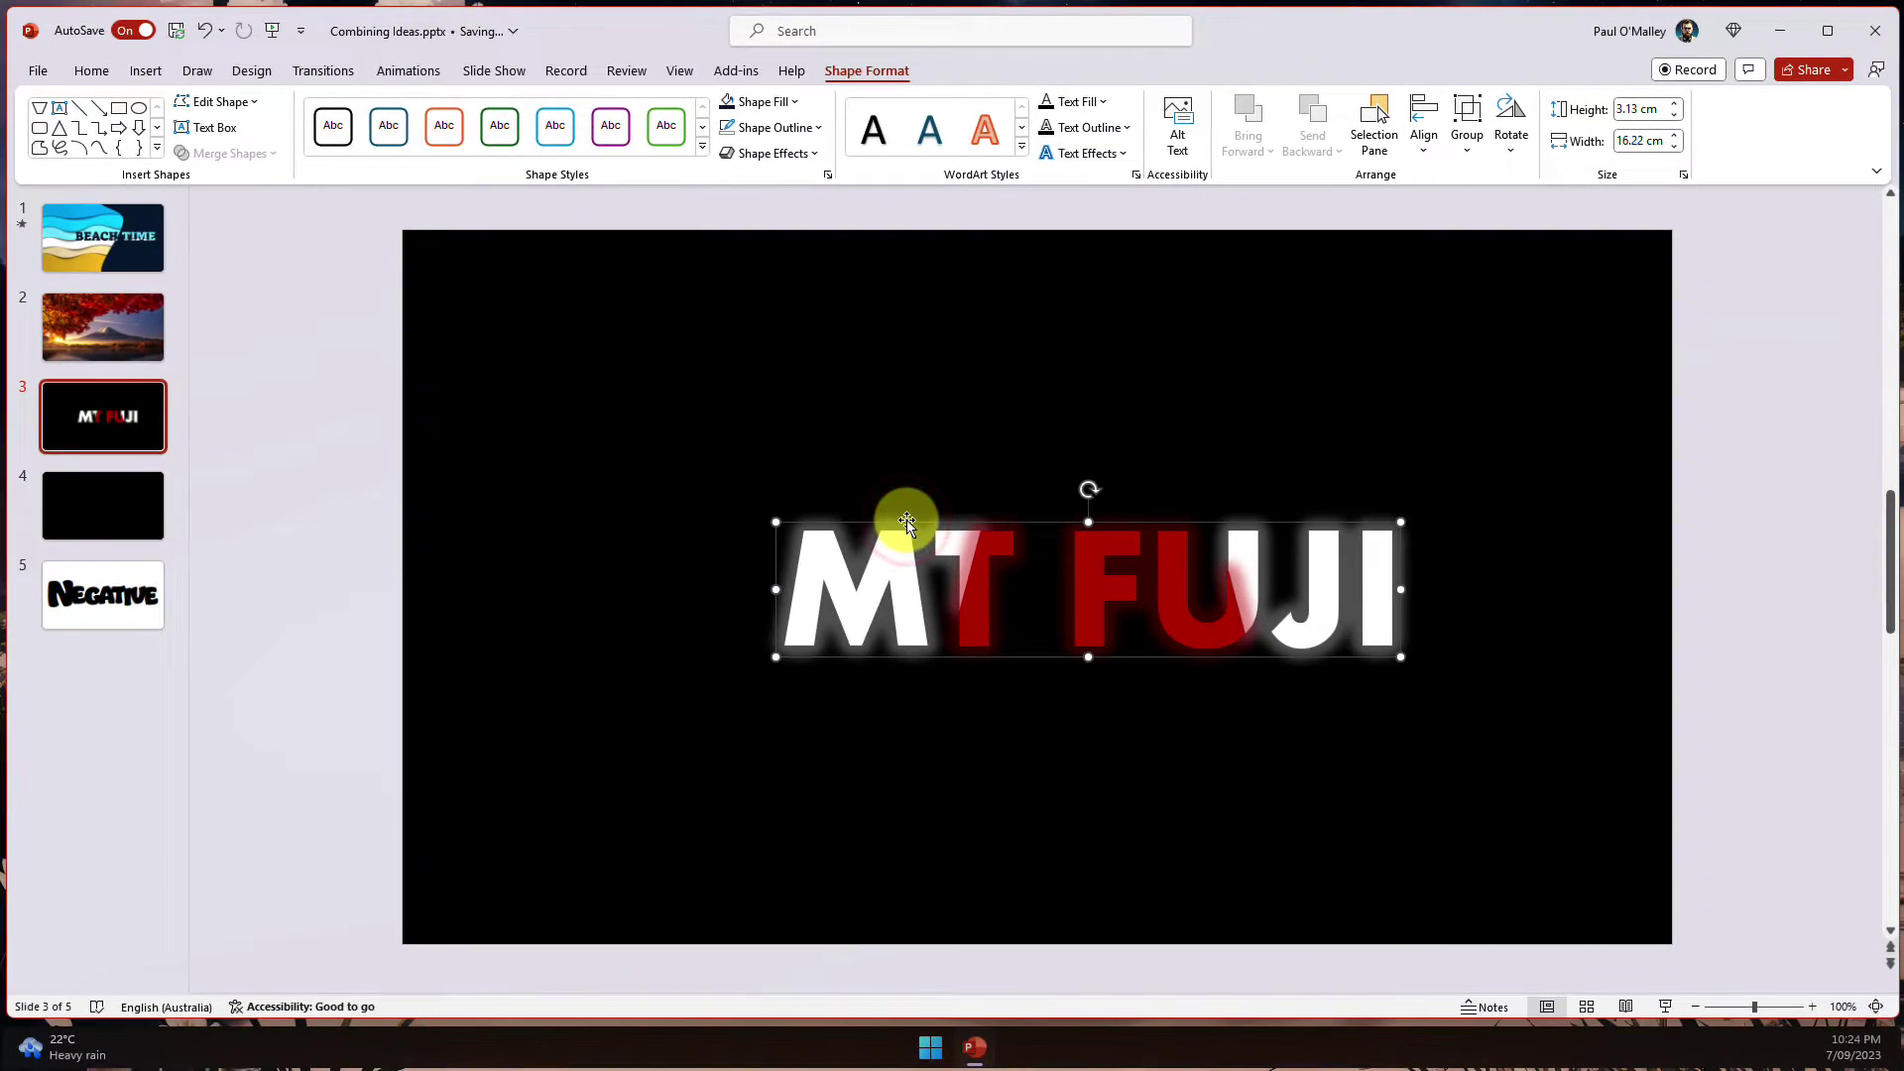
key(ctrl+x)
click(129, 324)
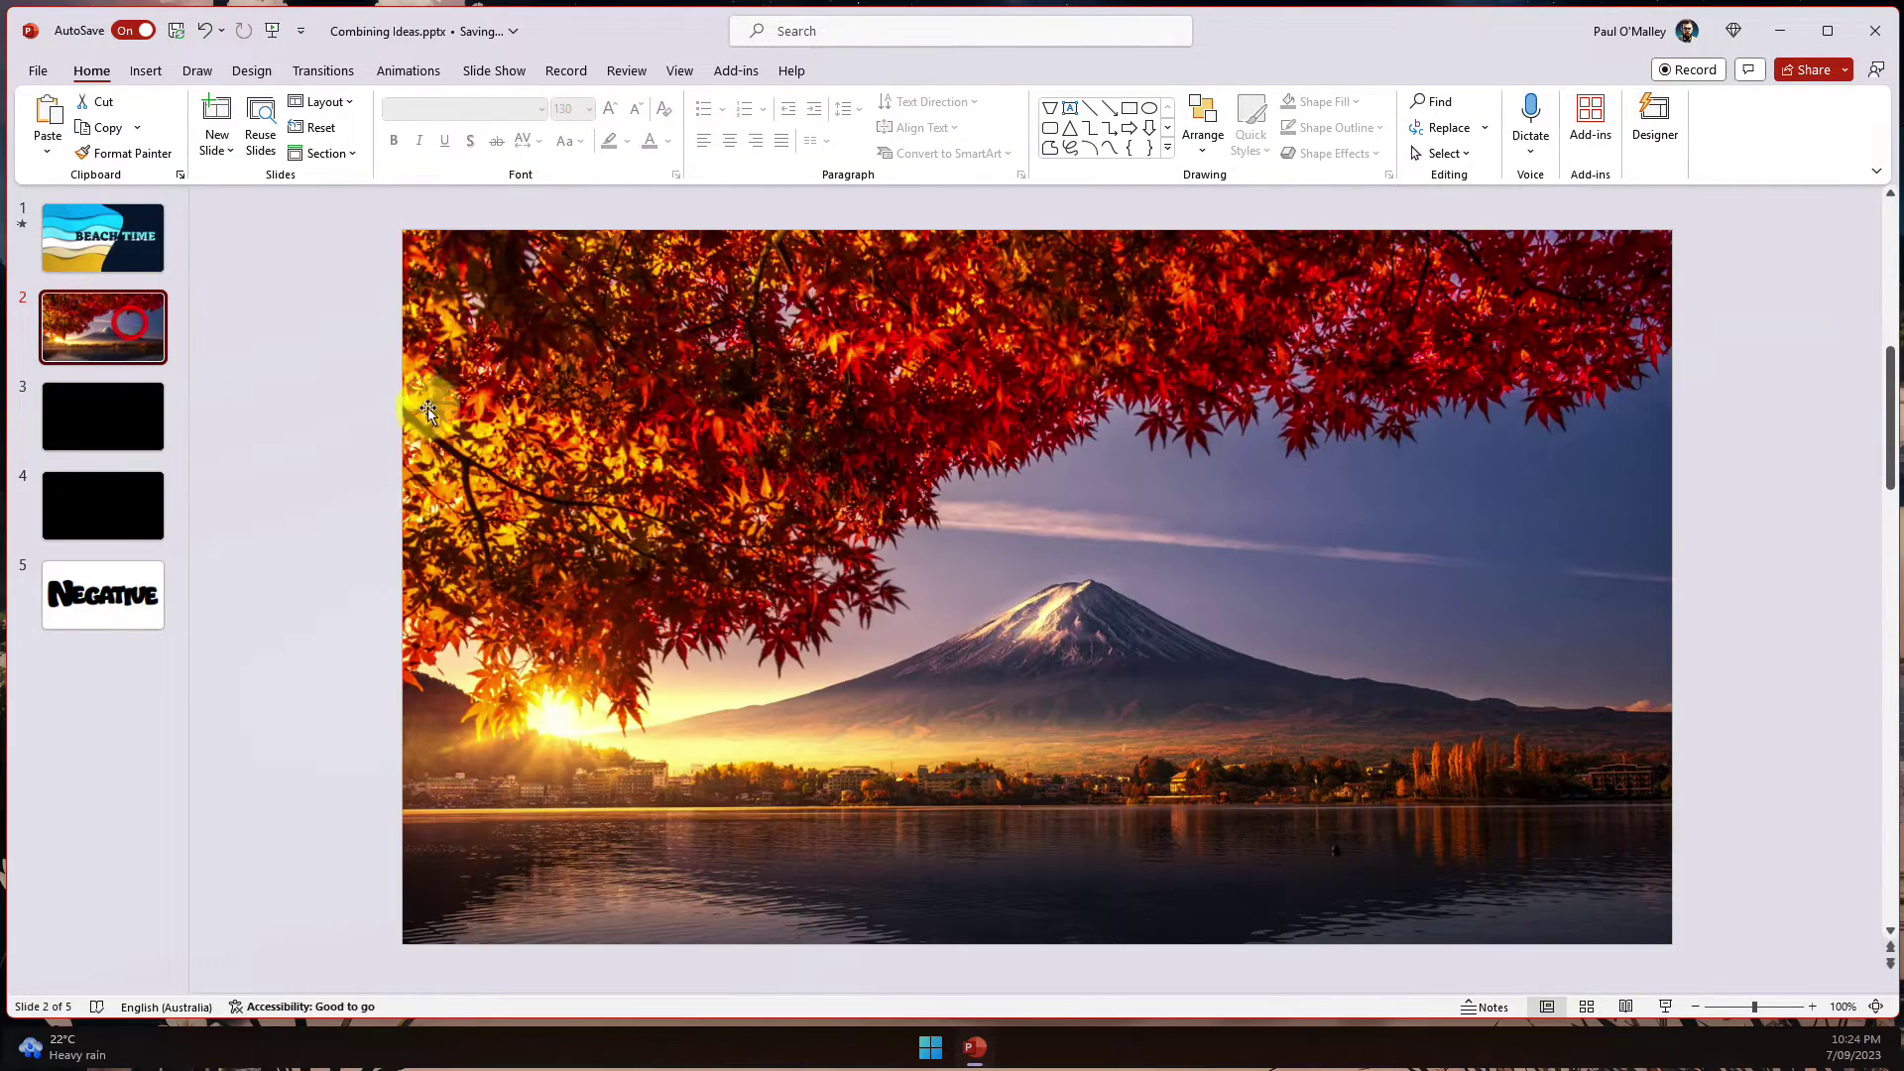
- Paste the two-tone MT FUJI group onto slide 2, enlarged and centred over the mountain
key(ctrl+v)
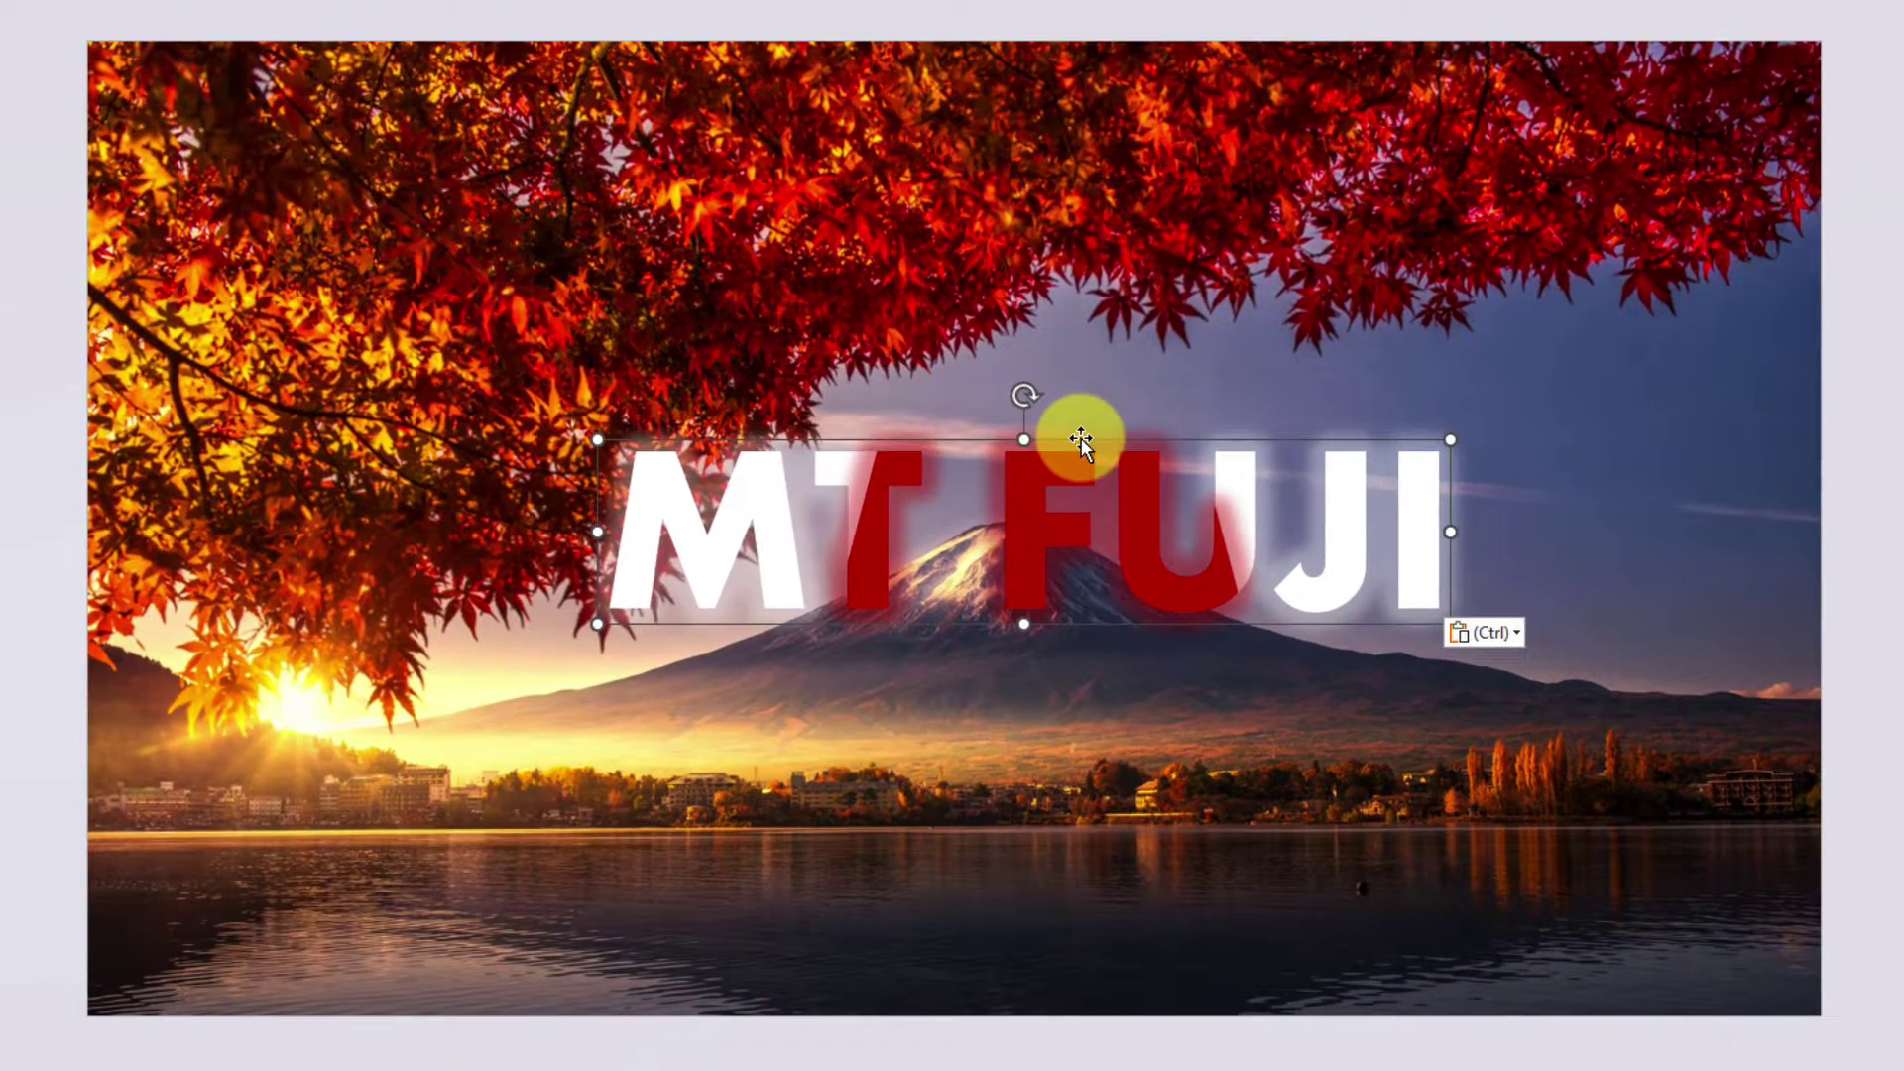
drag(1133, 513, 1099, 508)
drag(1039, 423, 838, 348)
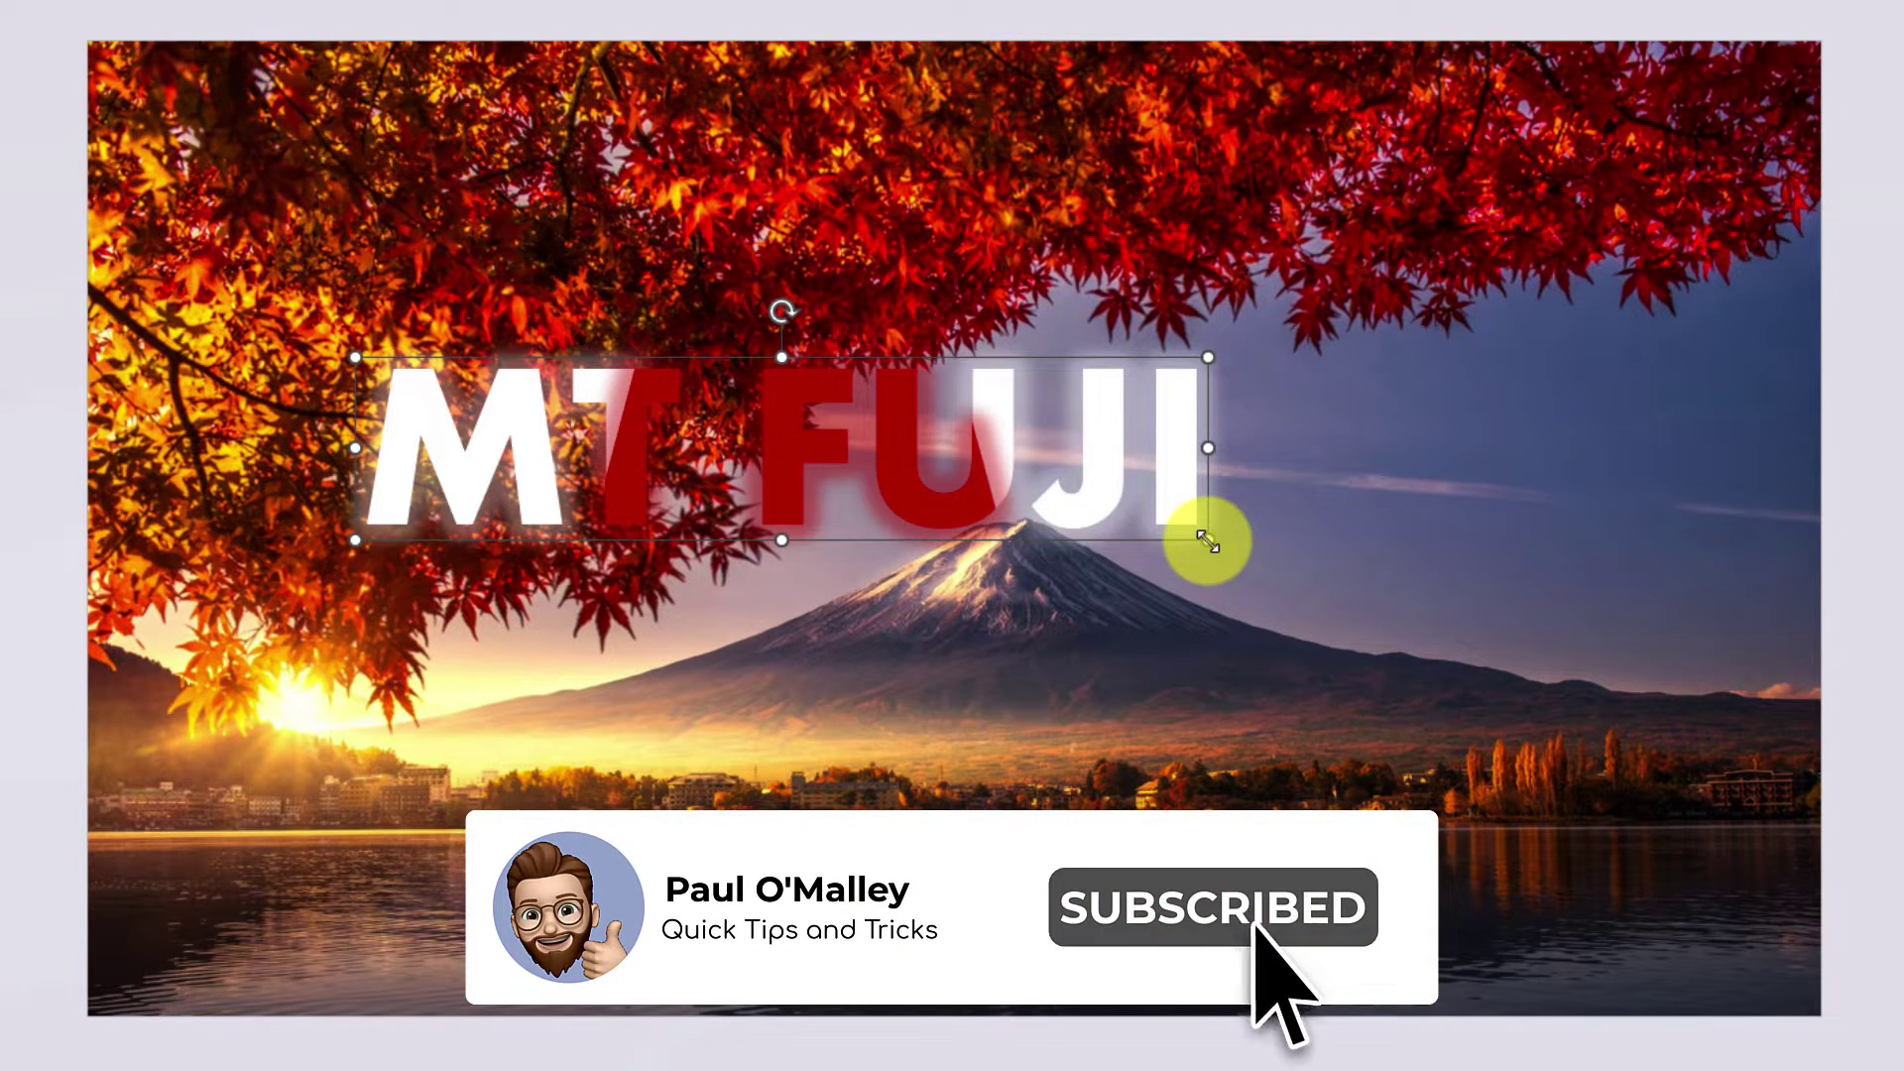
drag(1208, 541, 1245, 616)
drag(1203, 489, 1138, 553)
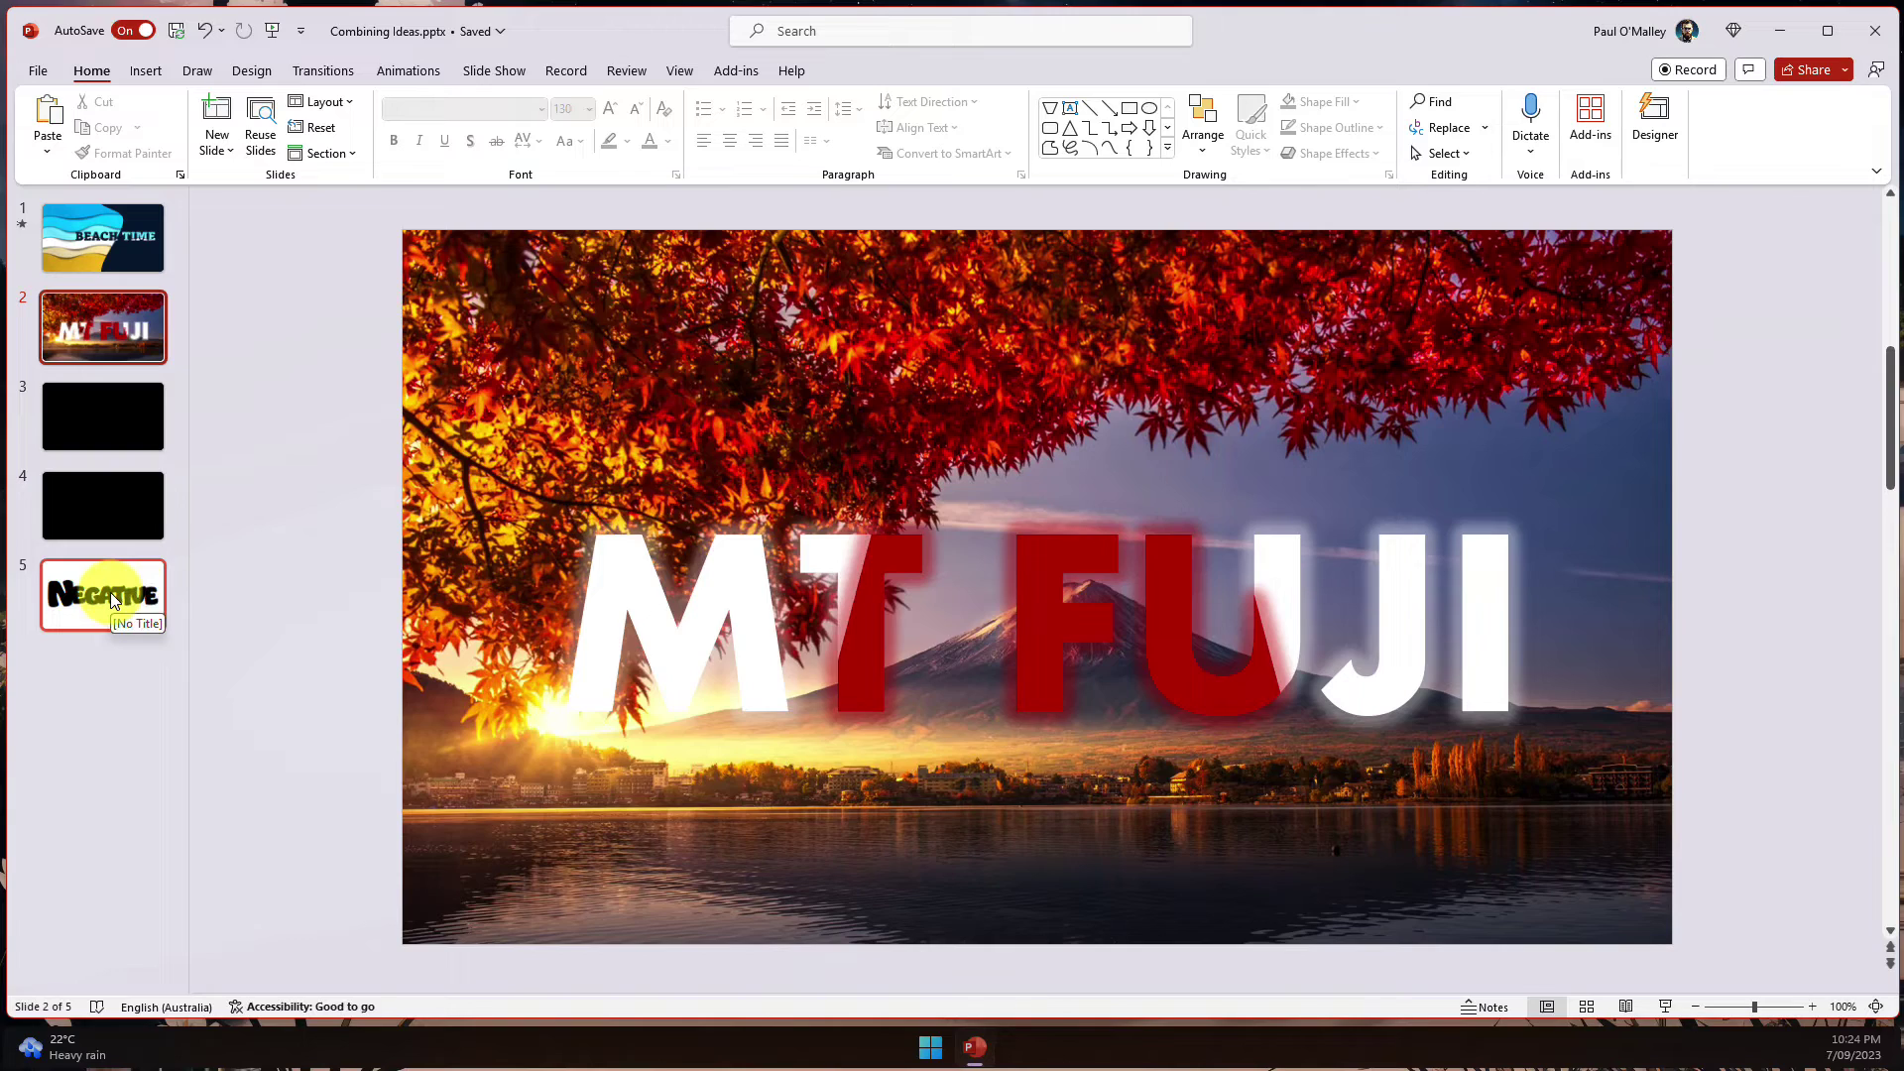
- On slide 5, reposition the E so it overlaps its neighbouring letters
click(103, 595)
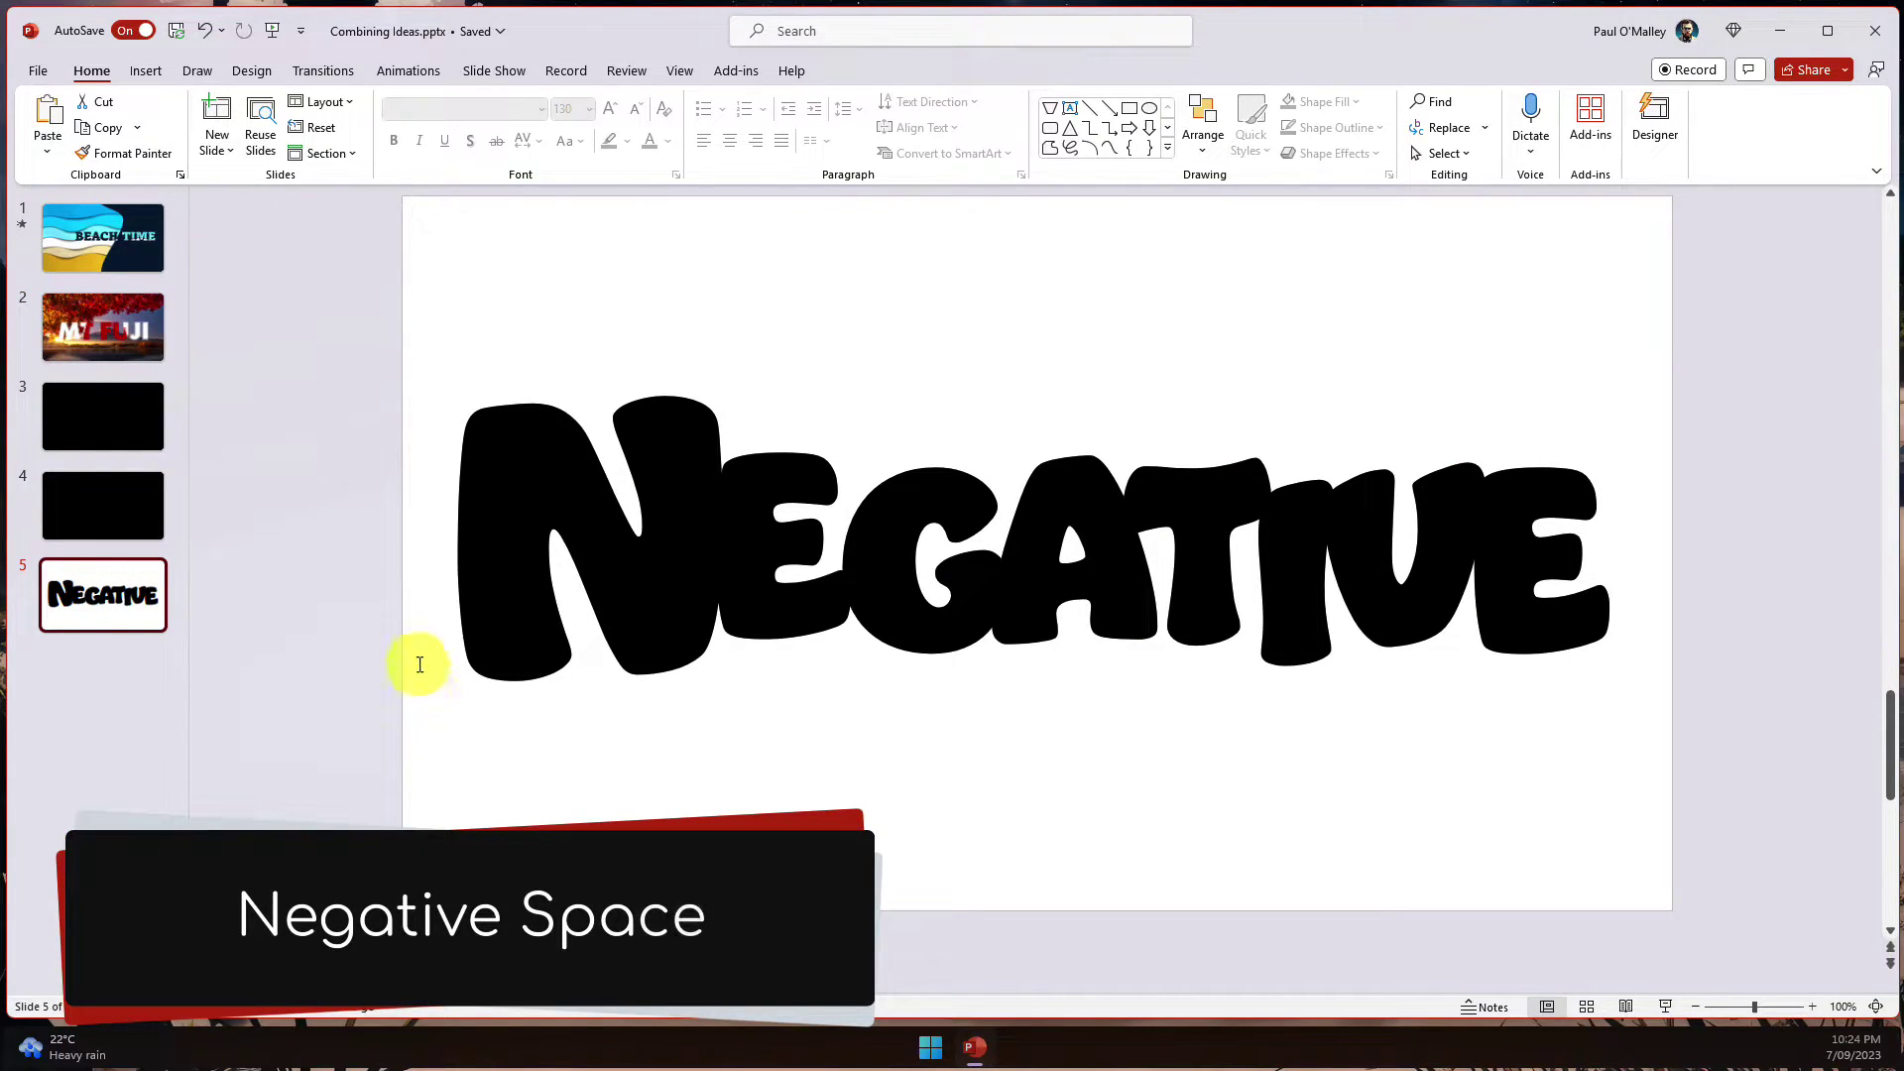
drag(318, 278, 1805, 805)
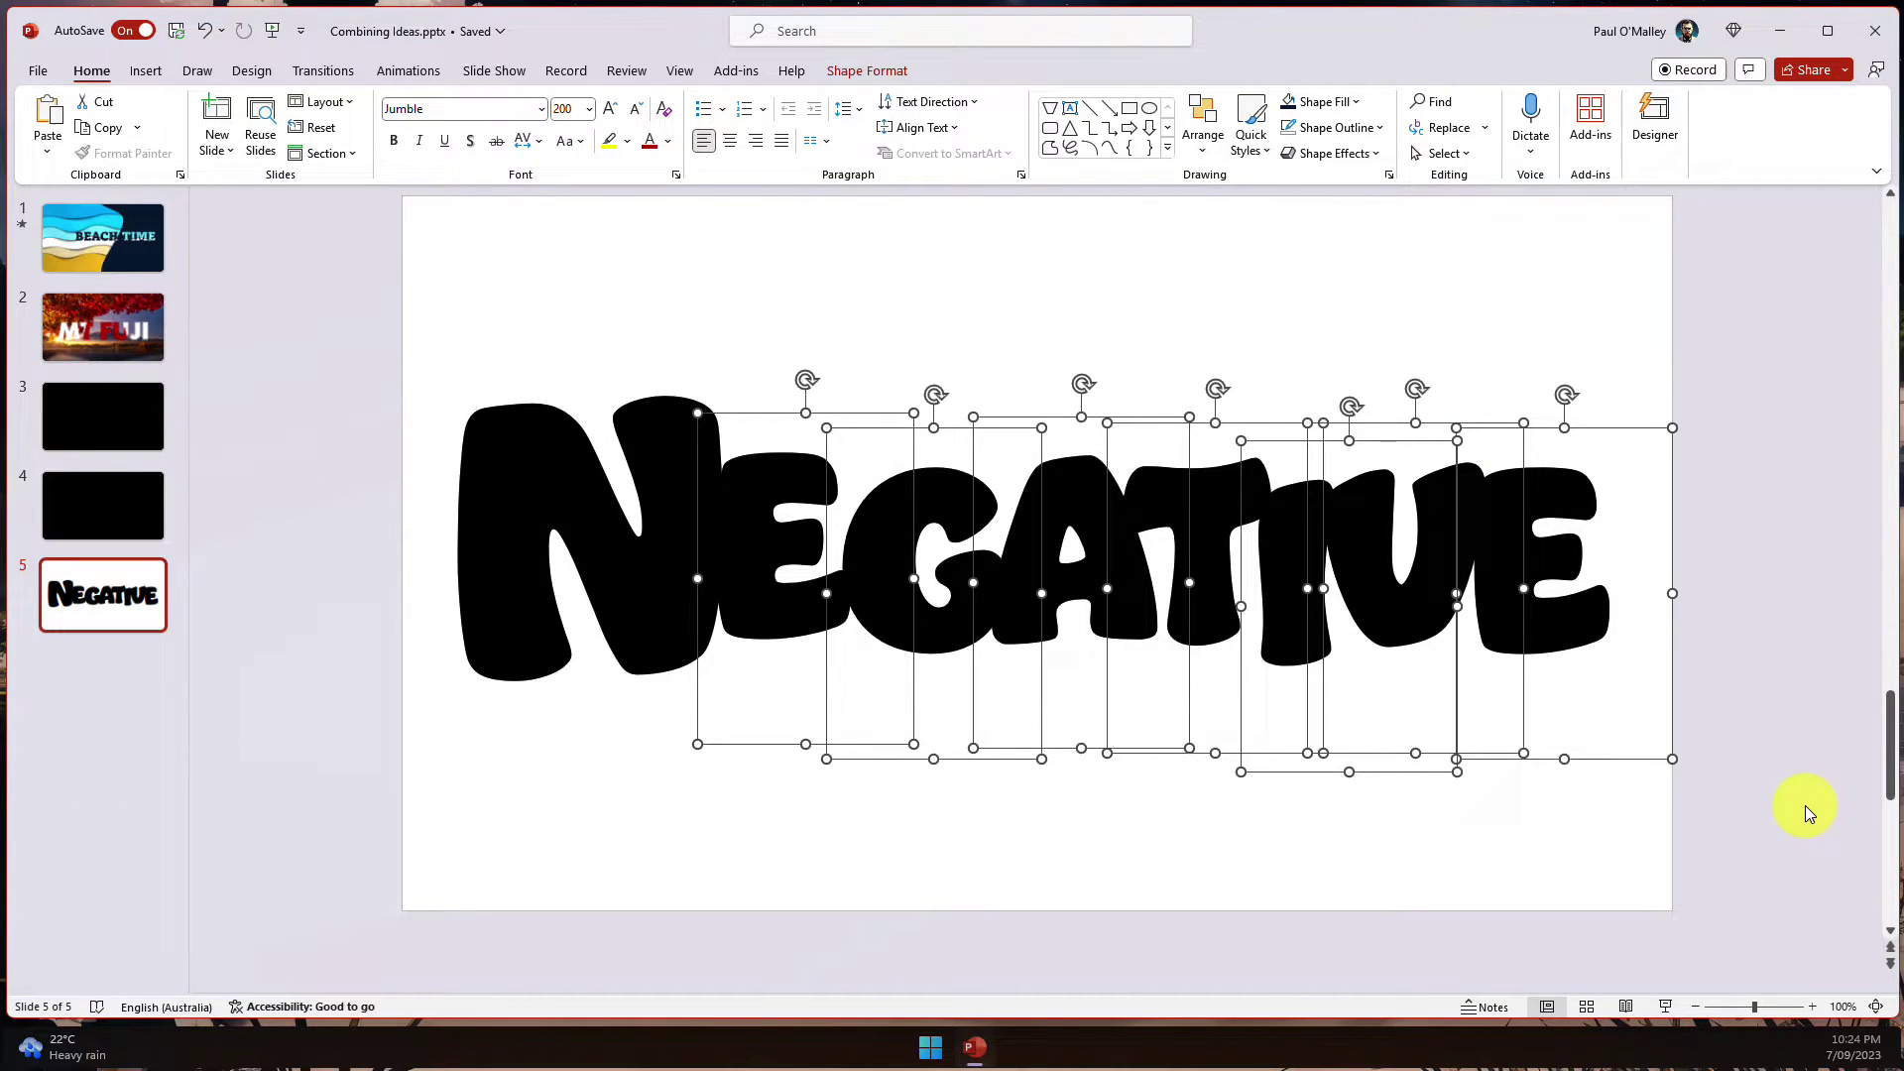
click(1722, 406)
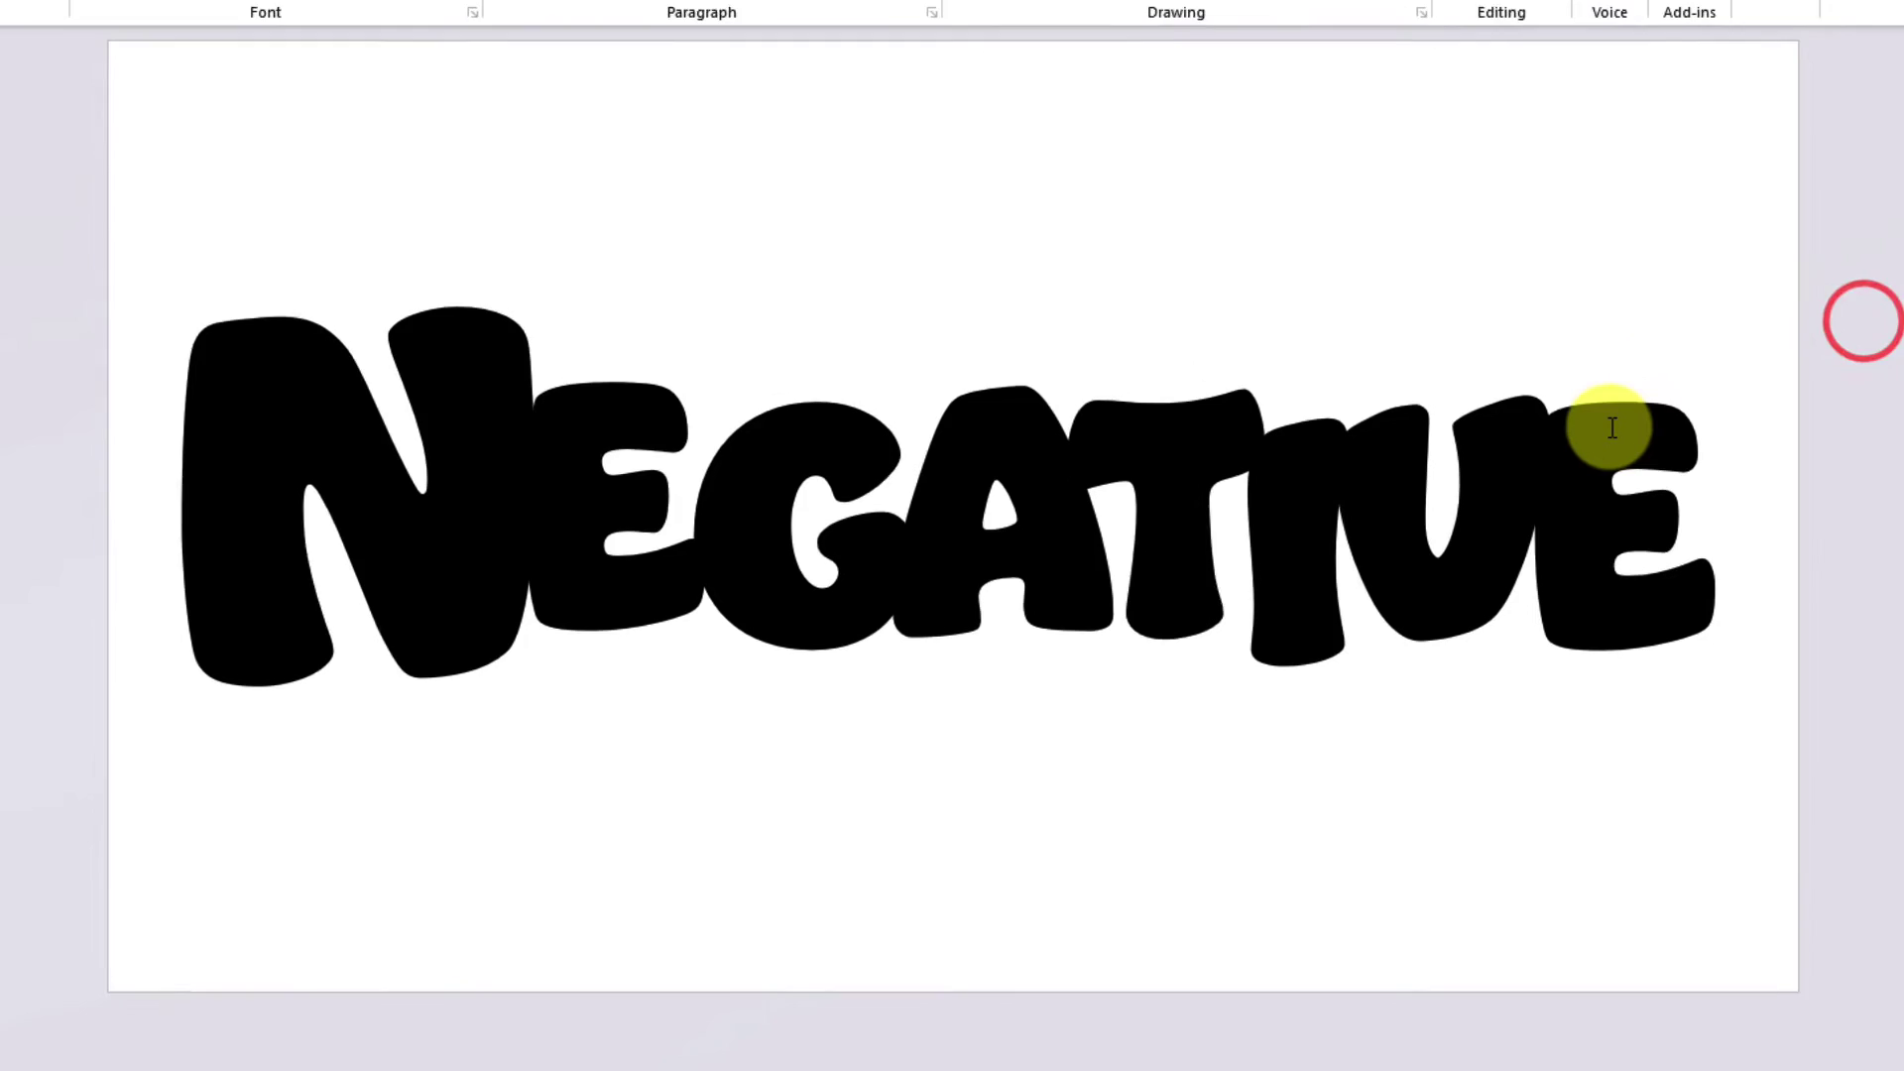
click(1543, 462)
drag(1552, 412, 1590, 323)
drag(1676, 226, 1571, 401)
drag(1570, 398, 1615, 370)
- Raise the N slightly and select all the NEGATIVE letter shapes
click(205, 361)
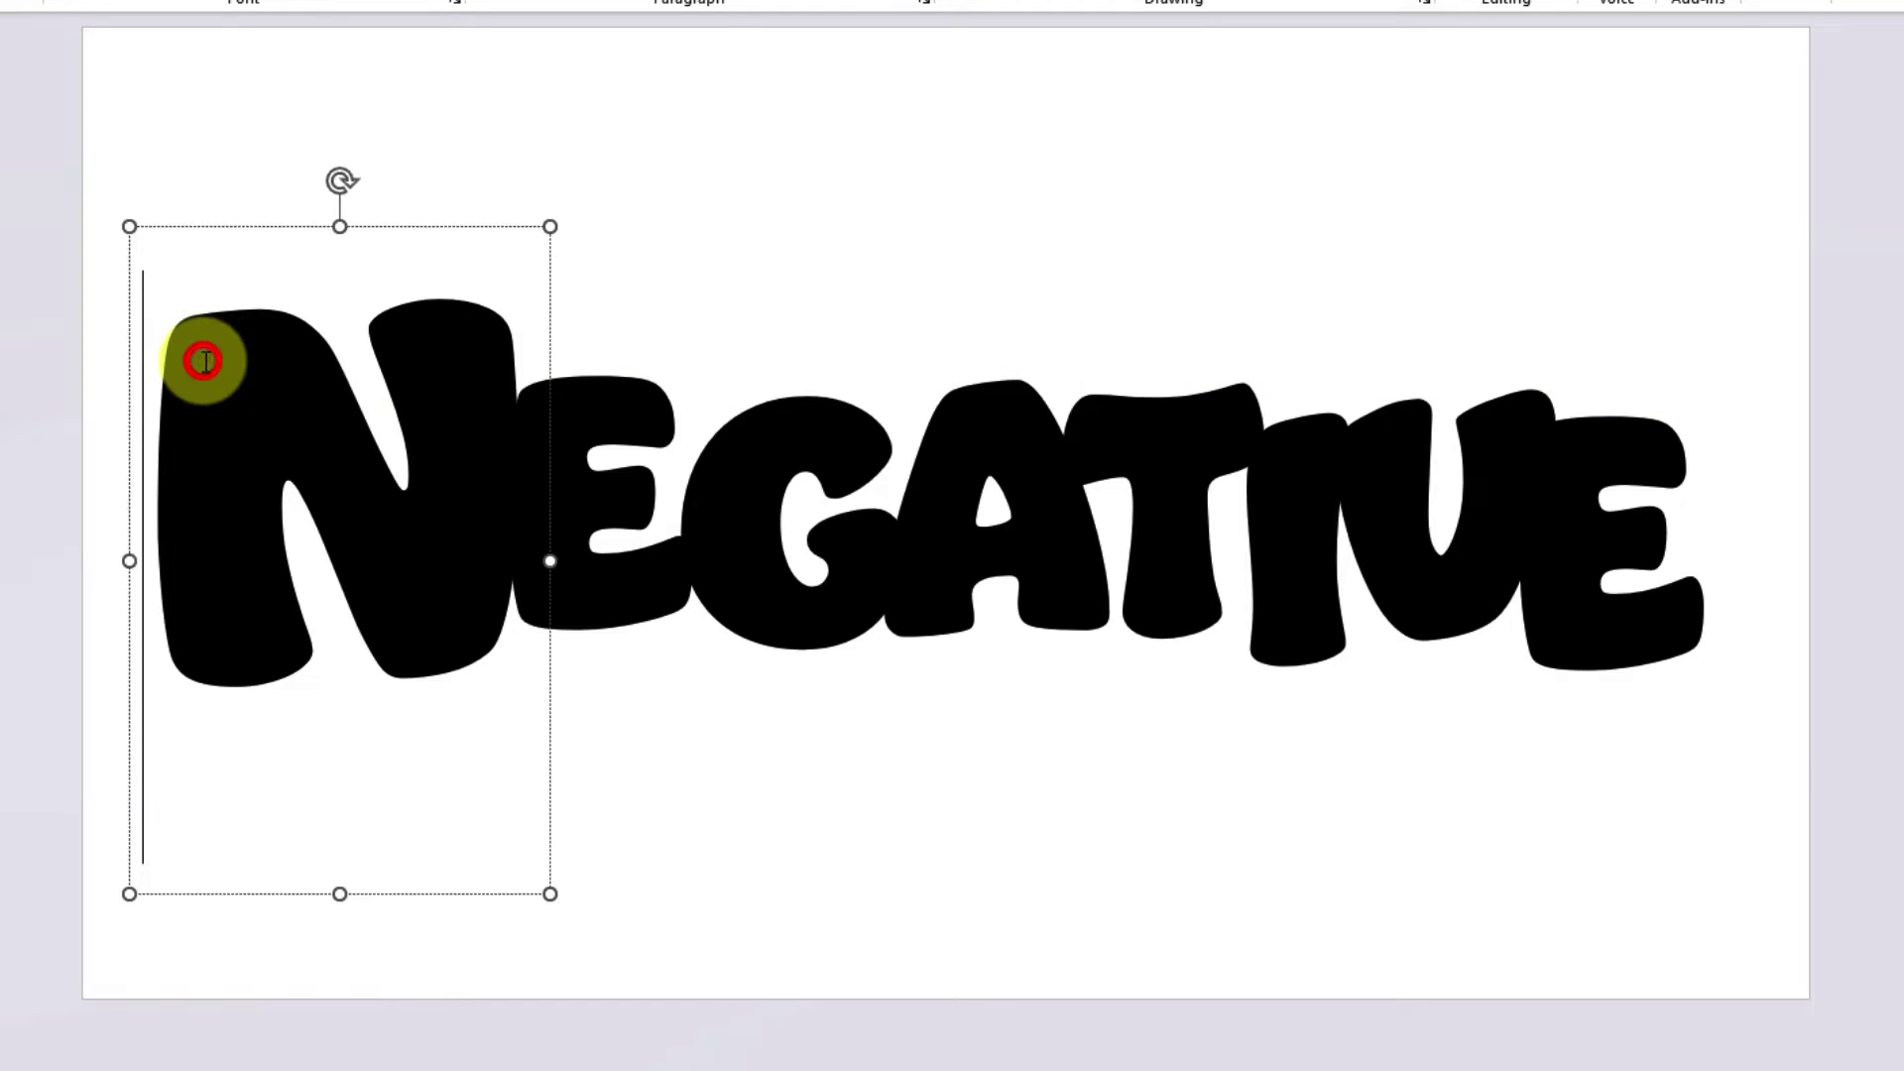
drag(268, 225, 259, 185)
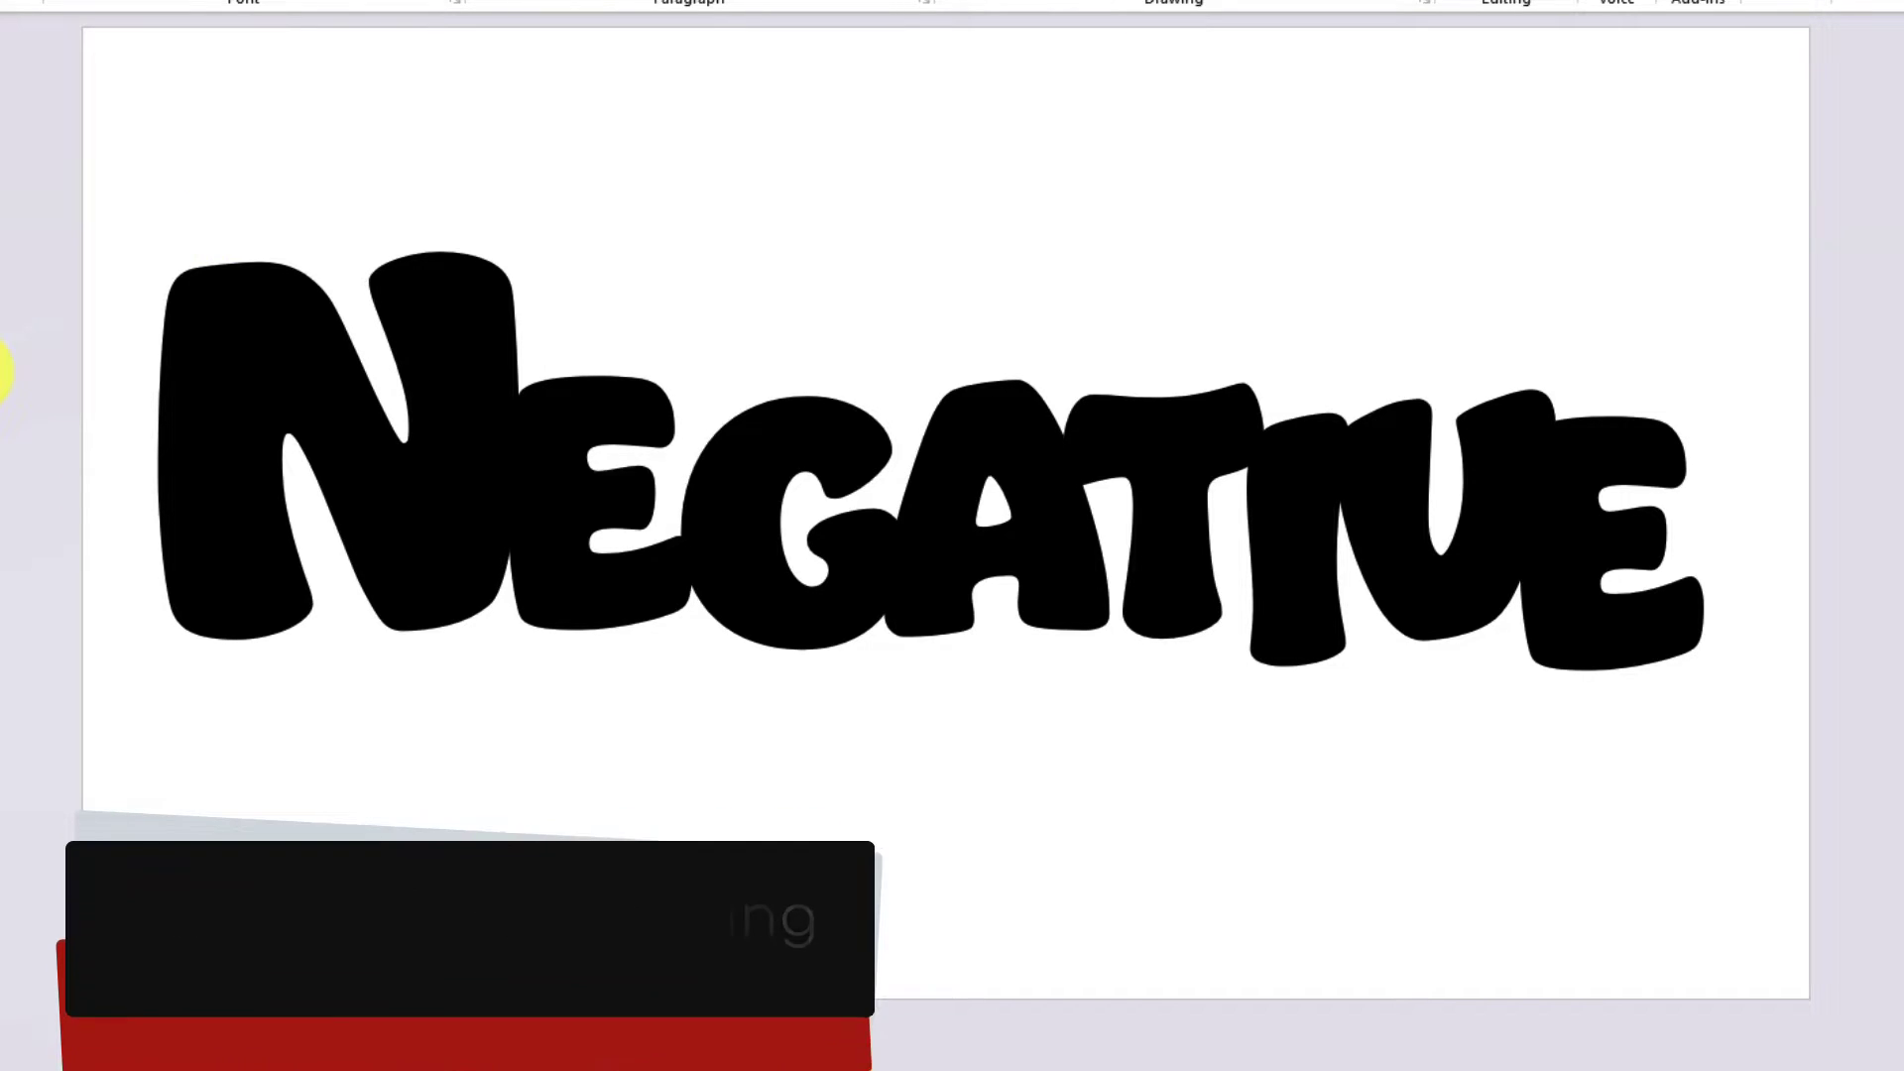
key(ctrl+a)
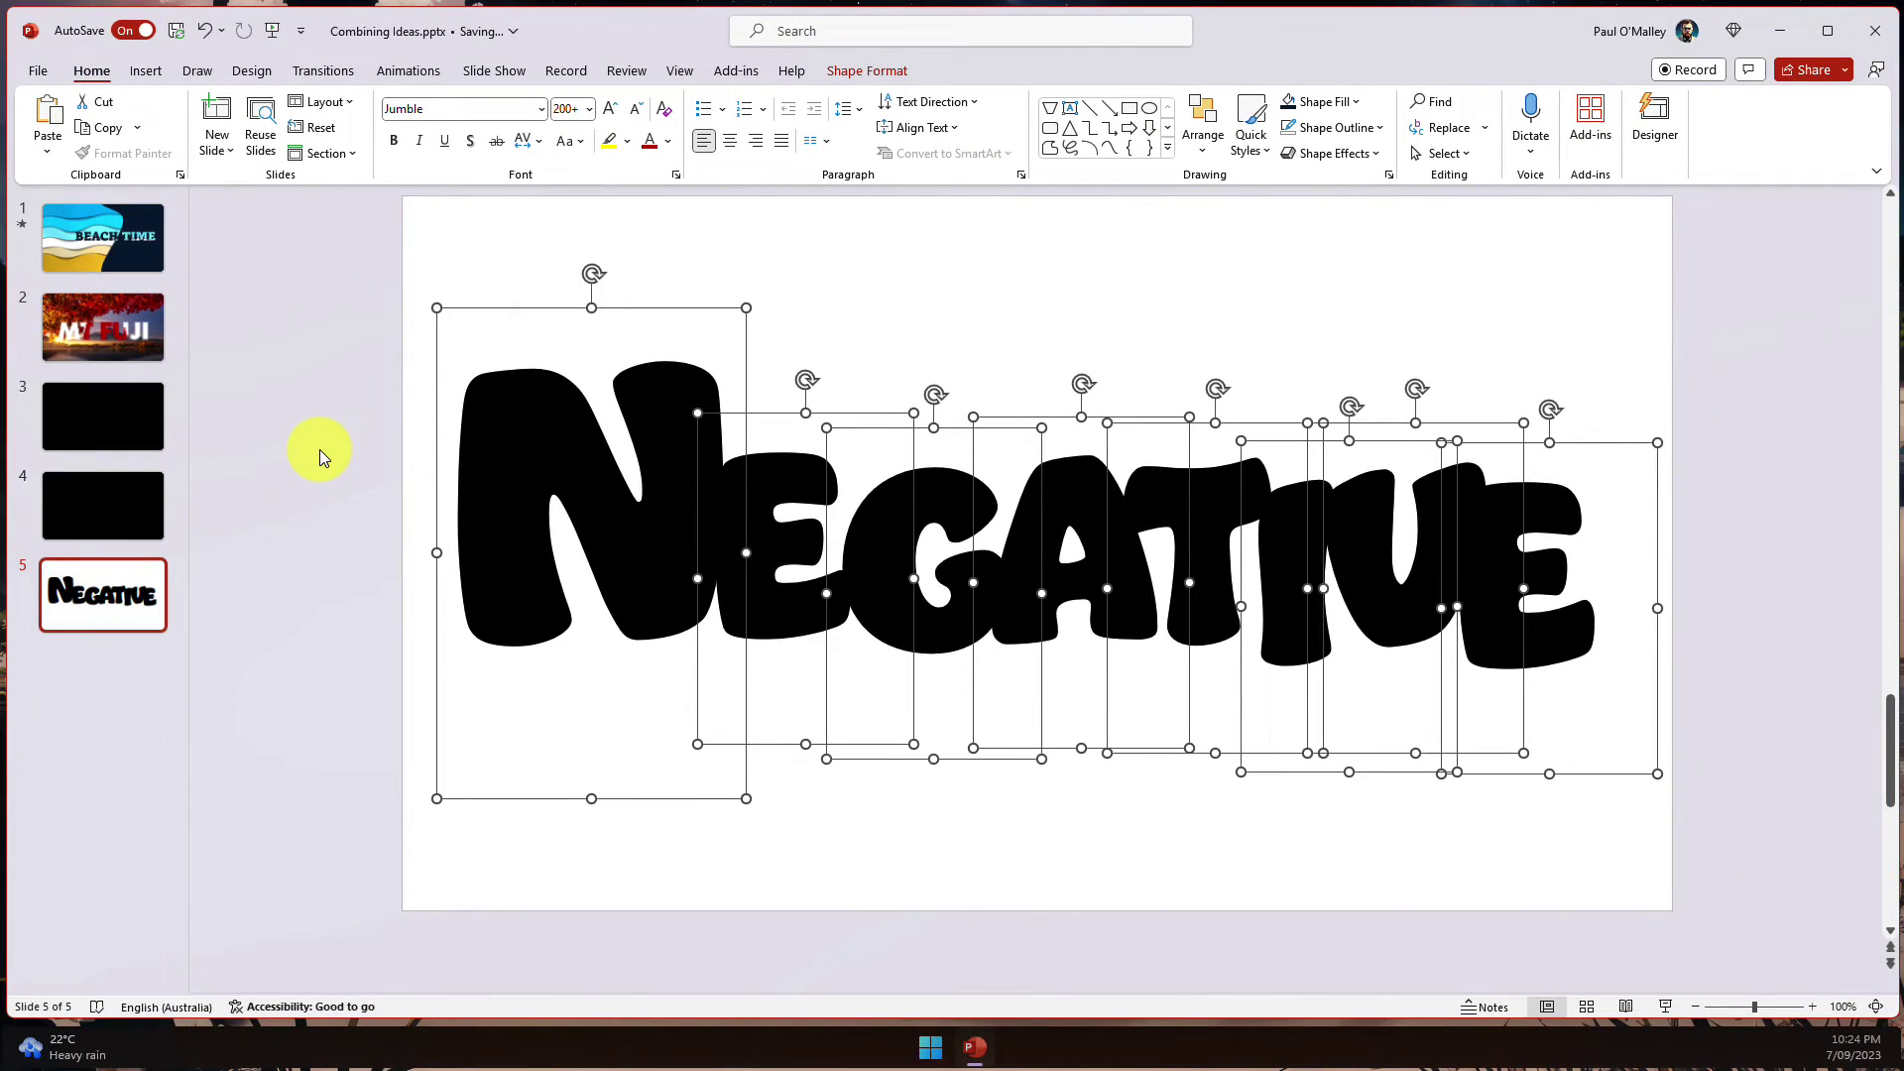
- Union all NEGATIVE letters into one black shape and nudge it lower on the slide
click(865, 71)
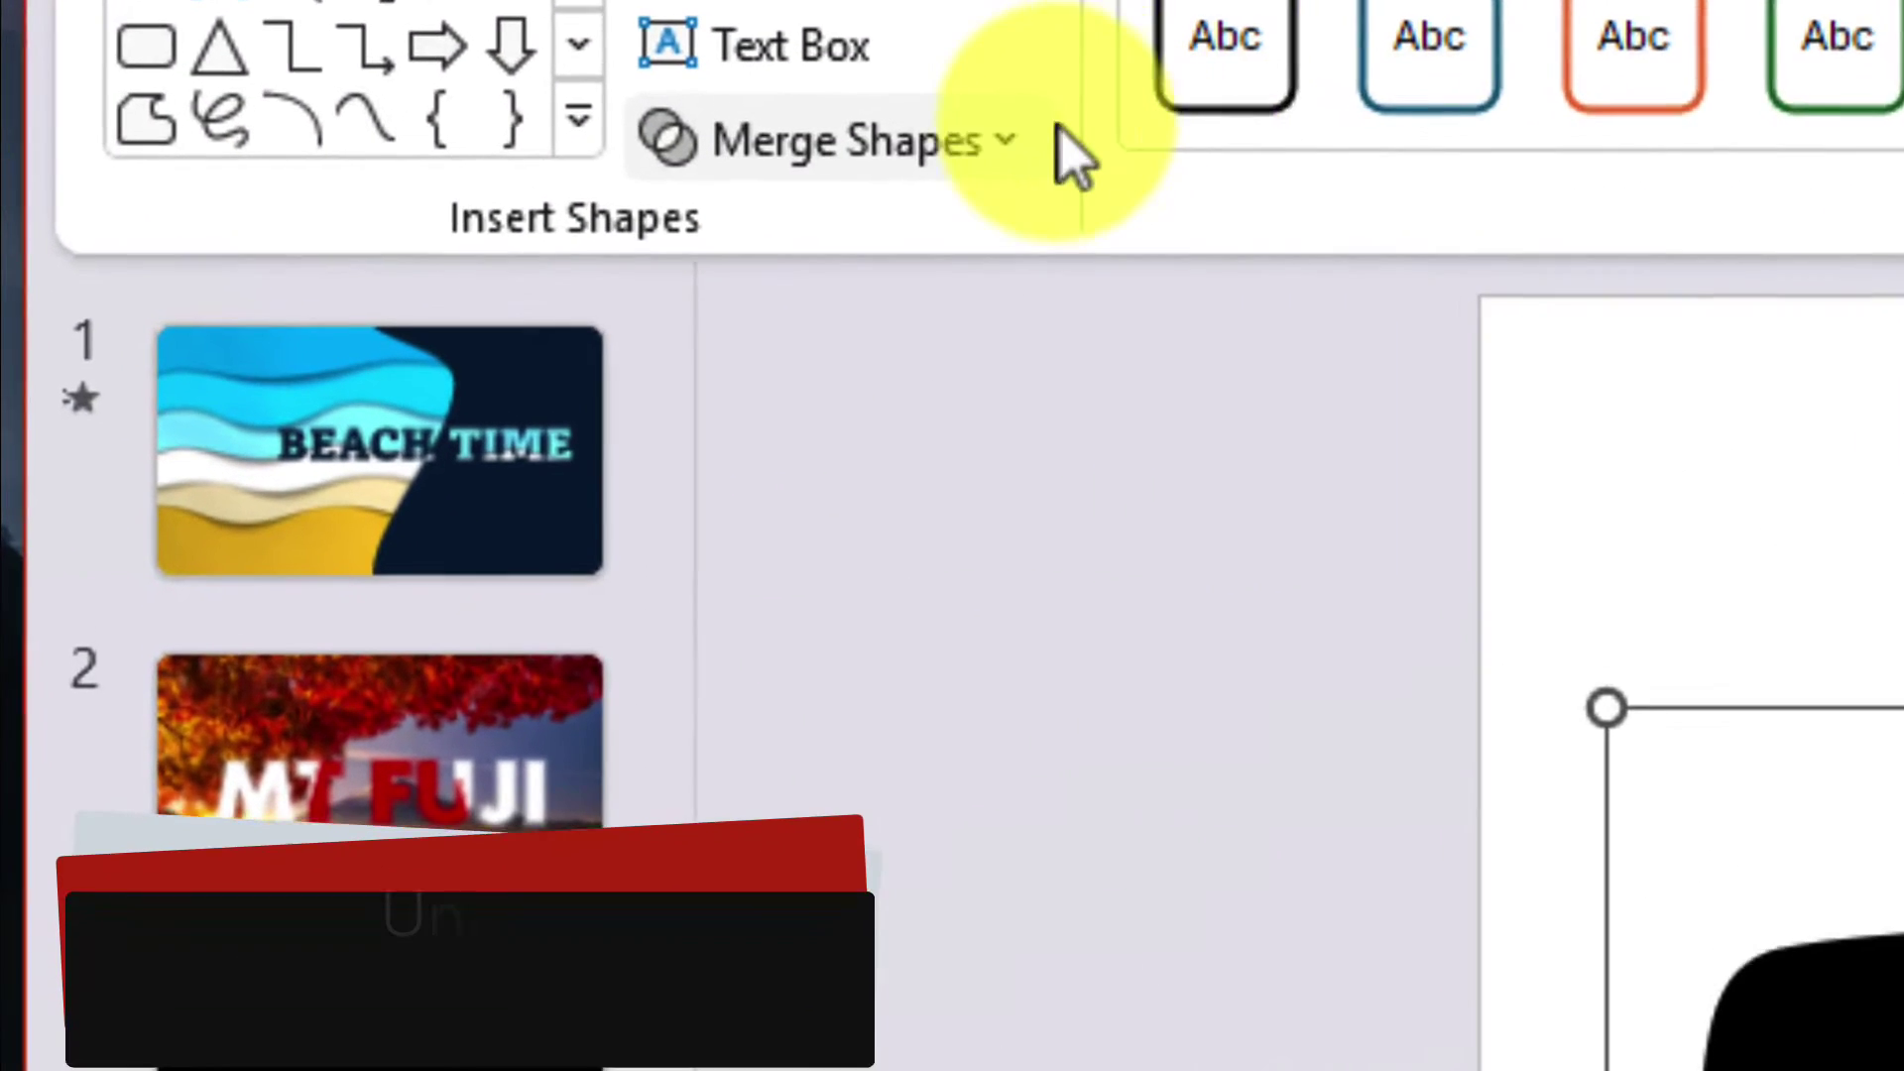
click(478, 149)
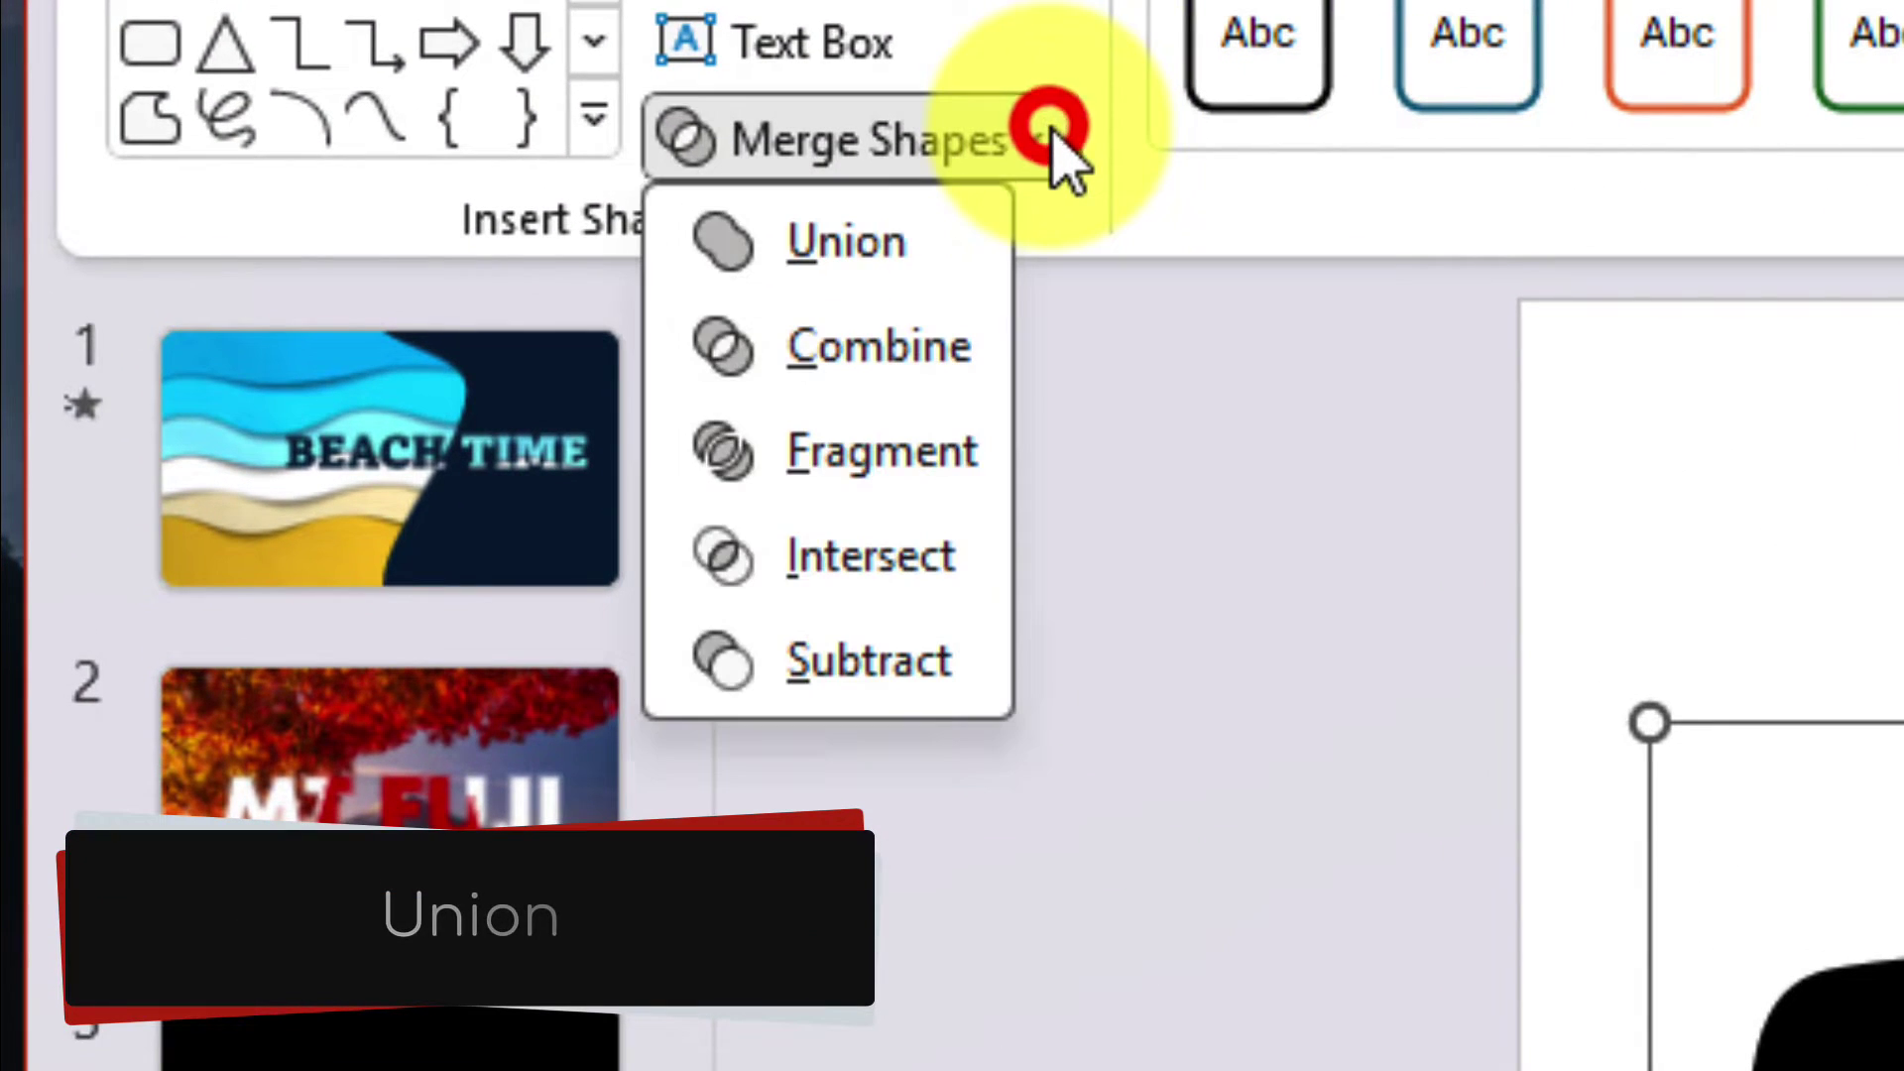
click(861, 250)
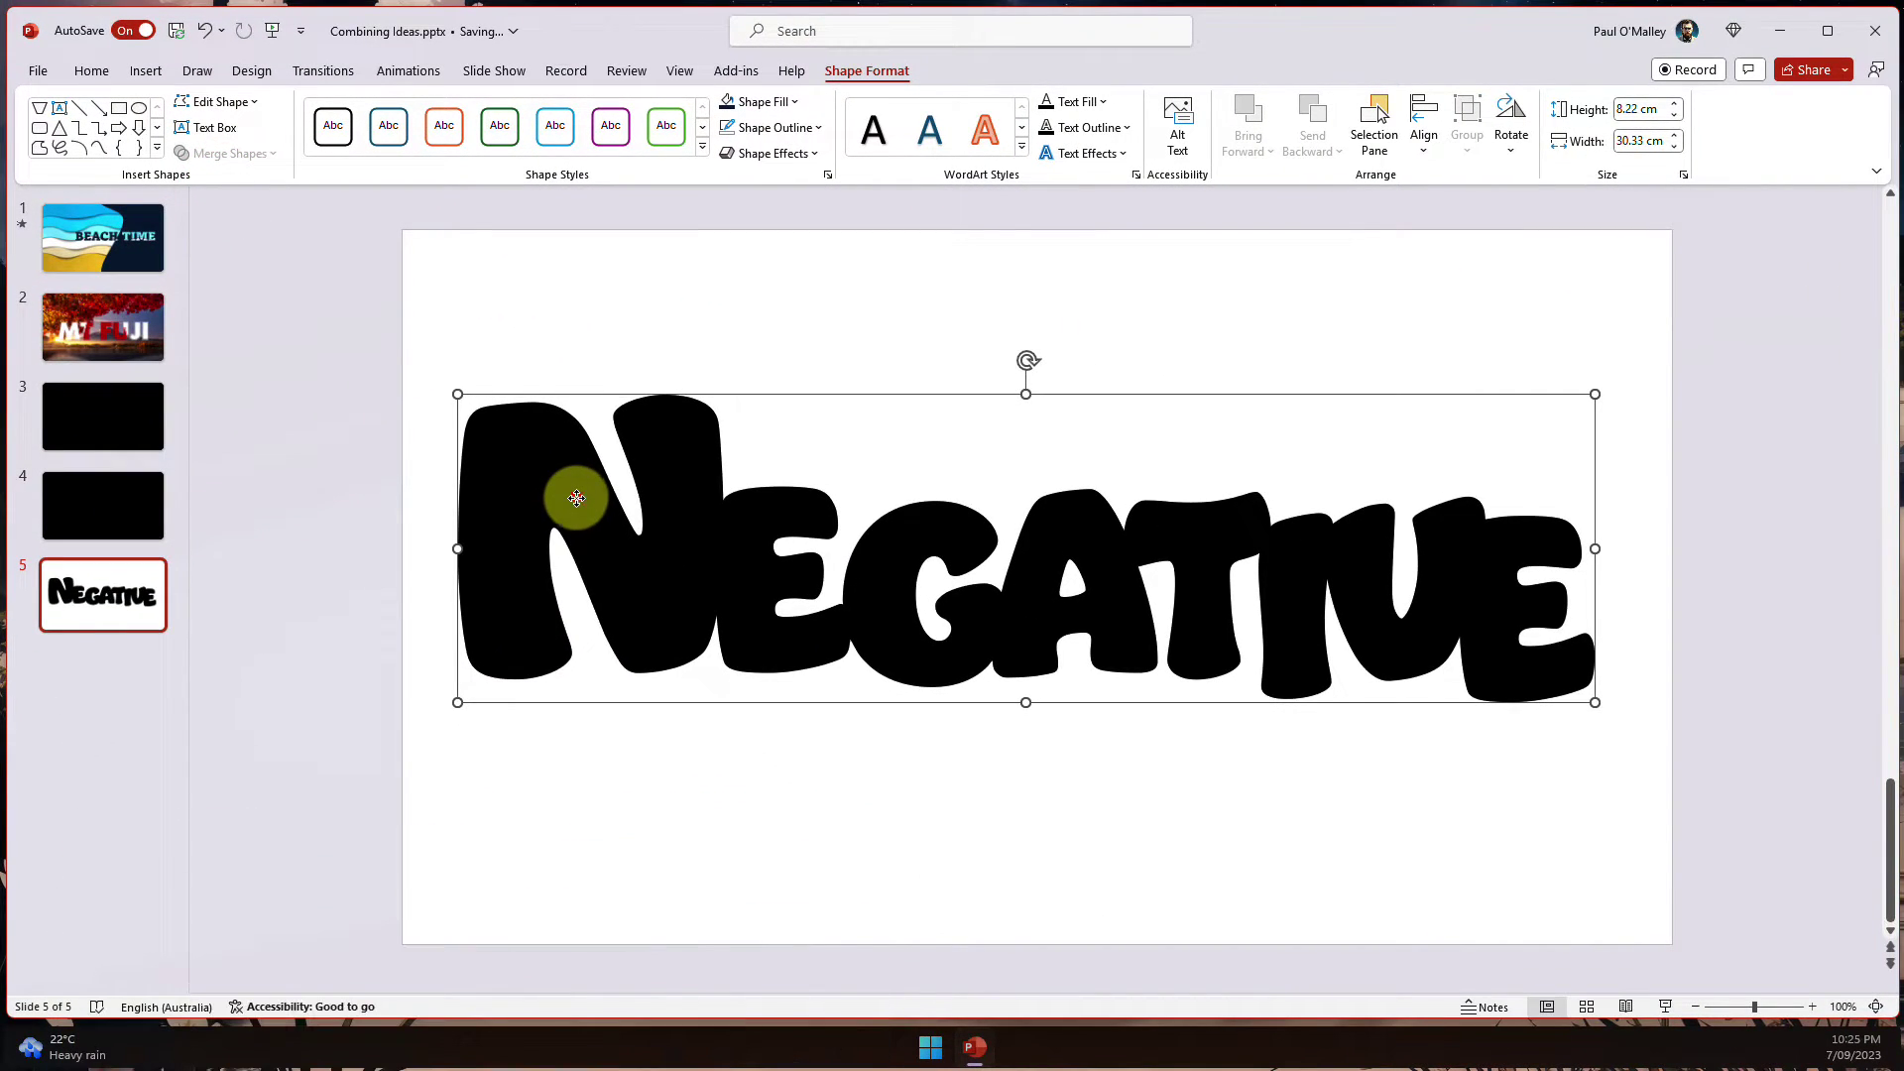
drag(896, 684, 954, 626)
drag(615, 460, 584, 506)
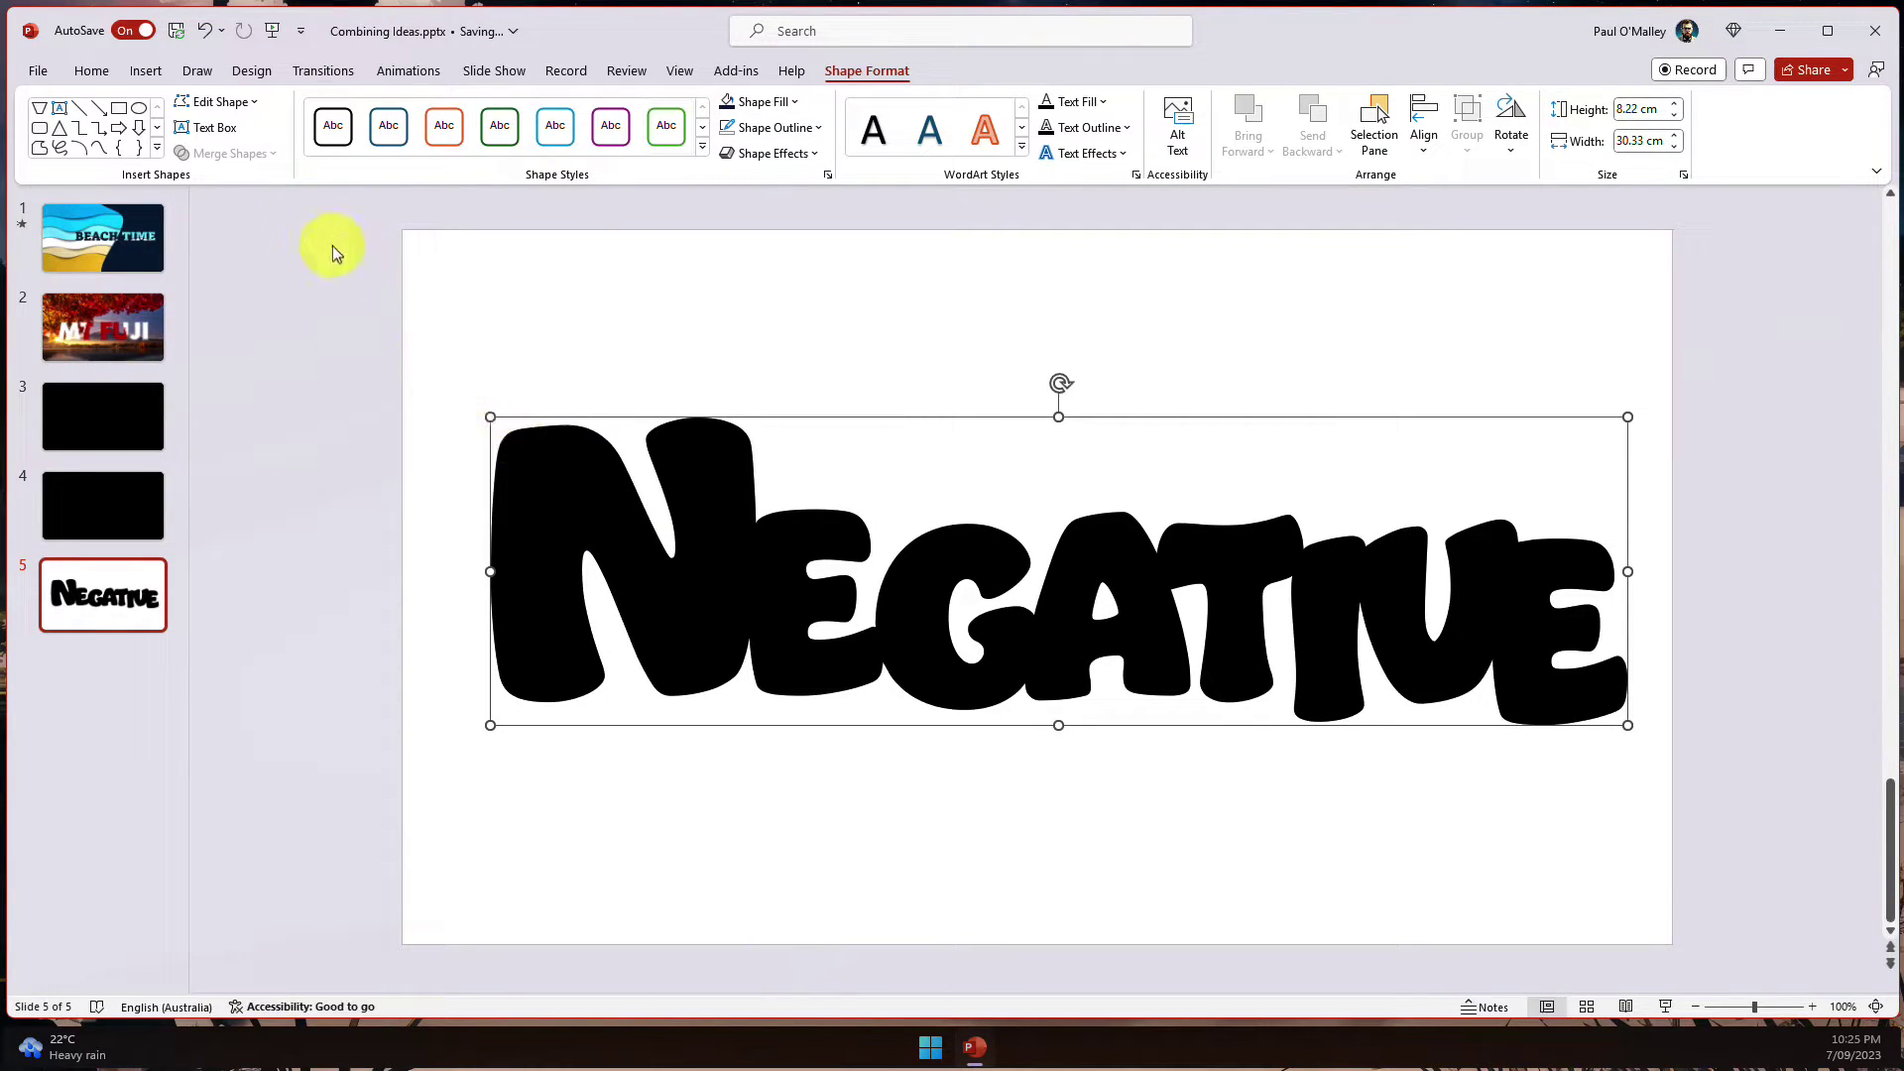
- Draw a 33.87 × 19.05 cm rectangle covering all of slide 5
click(148, 71)
click(446, 115)
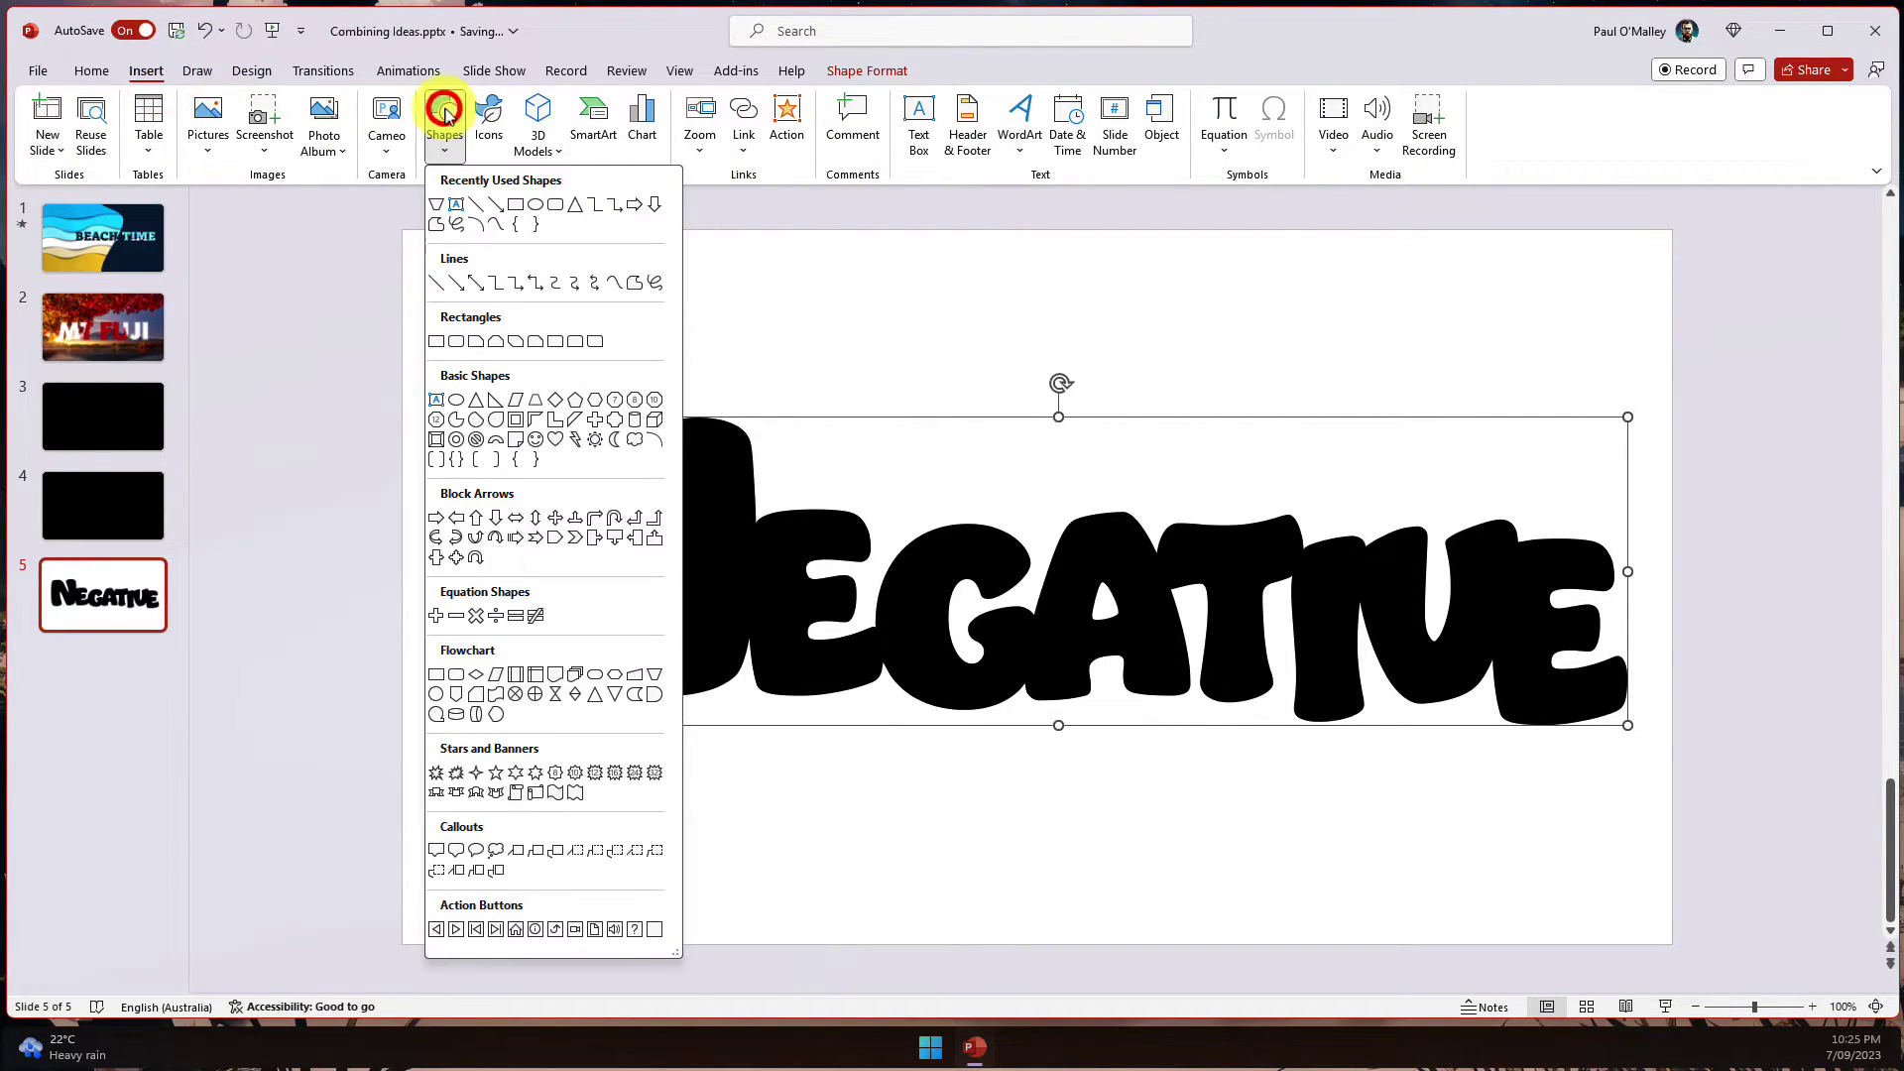
click(514, 206)
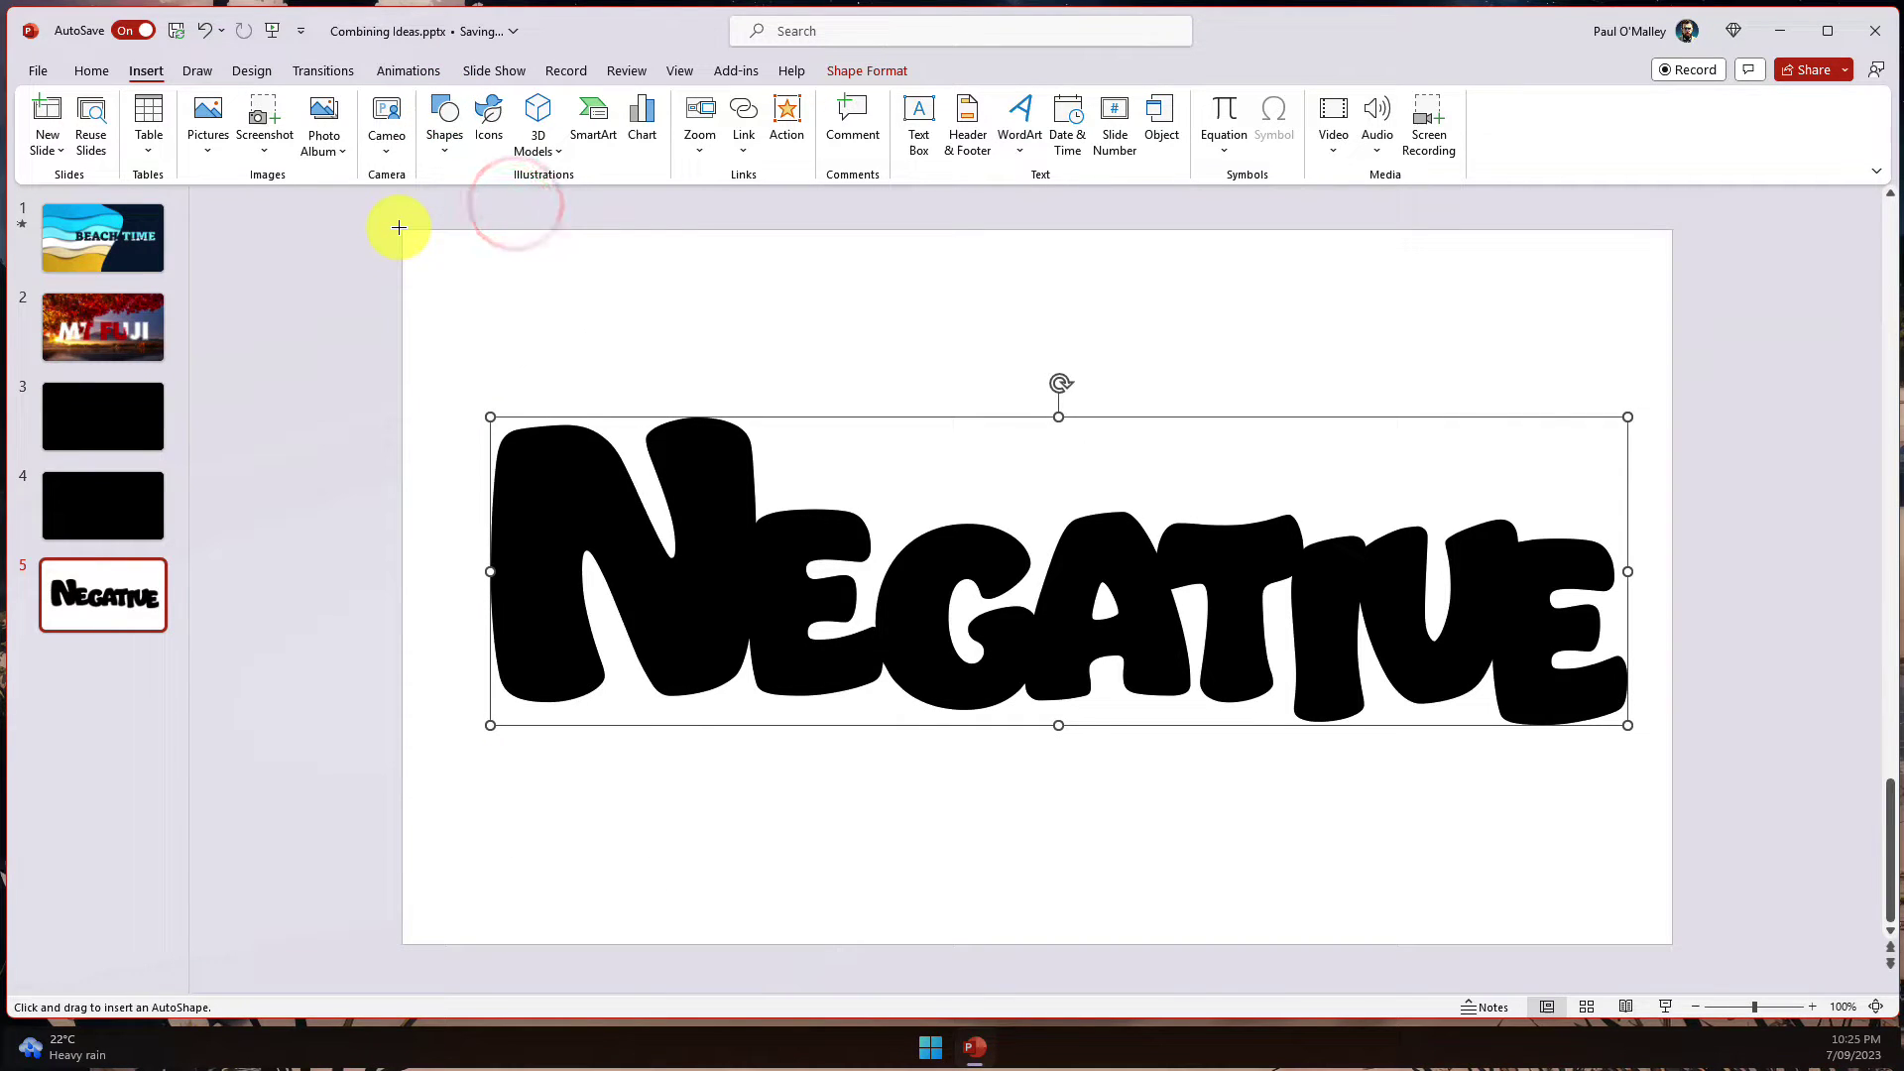
drag(399, 227, 1668, 939)
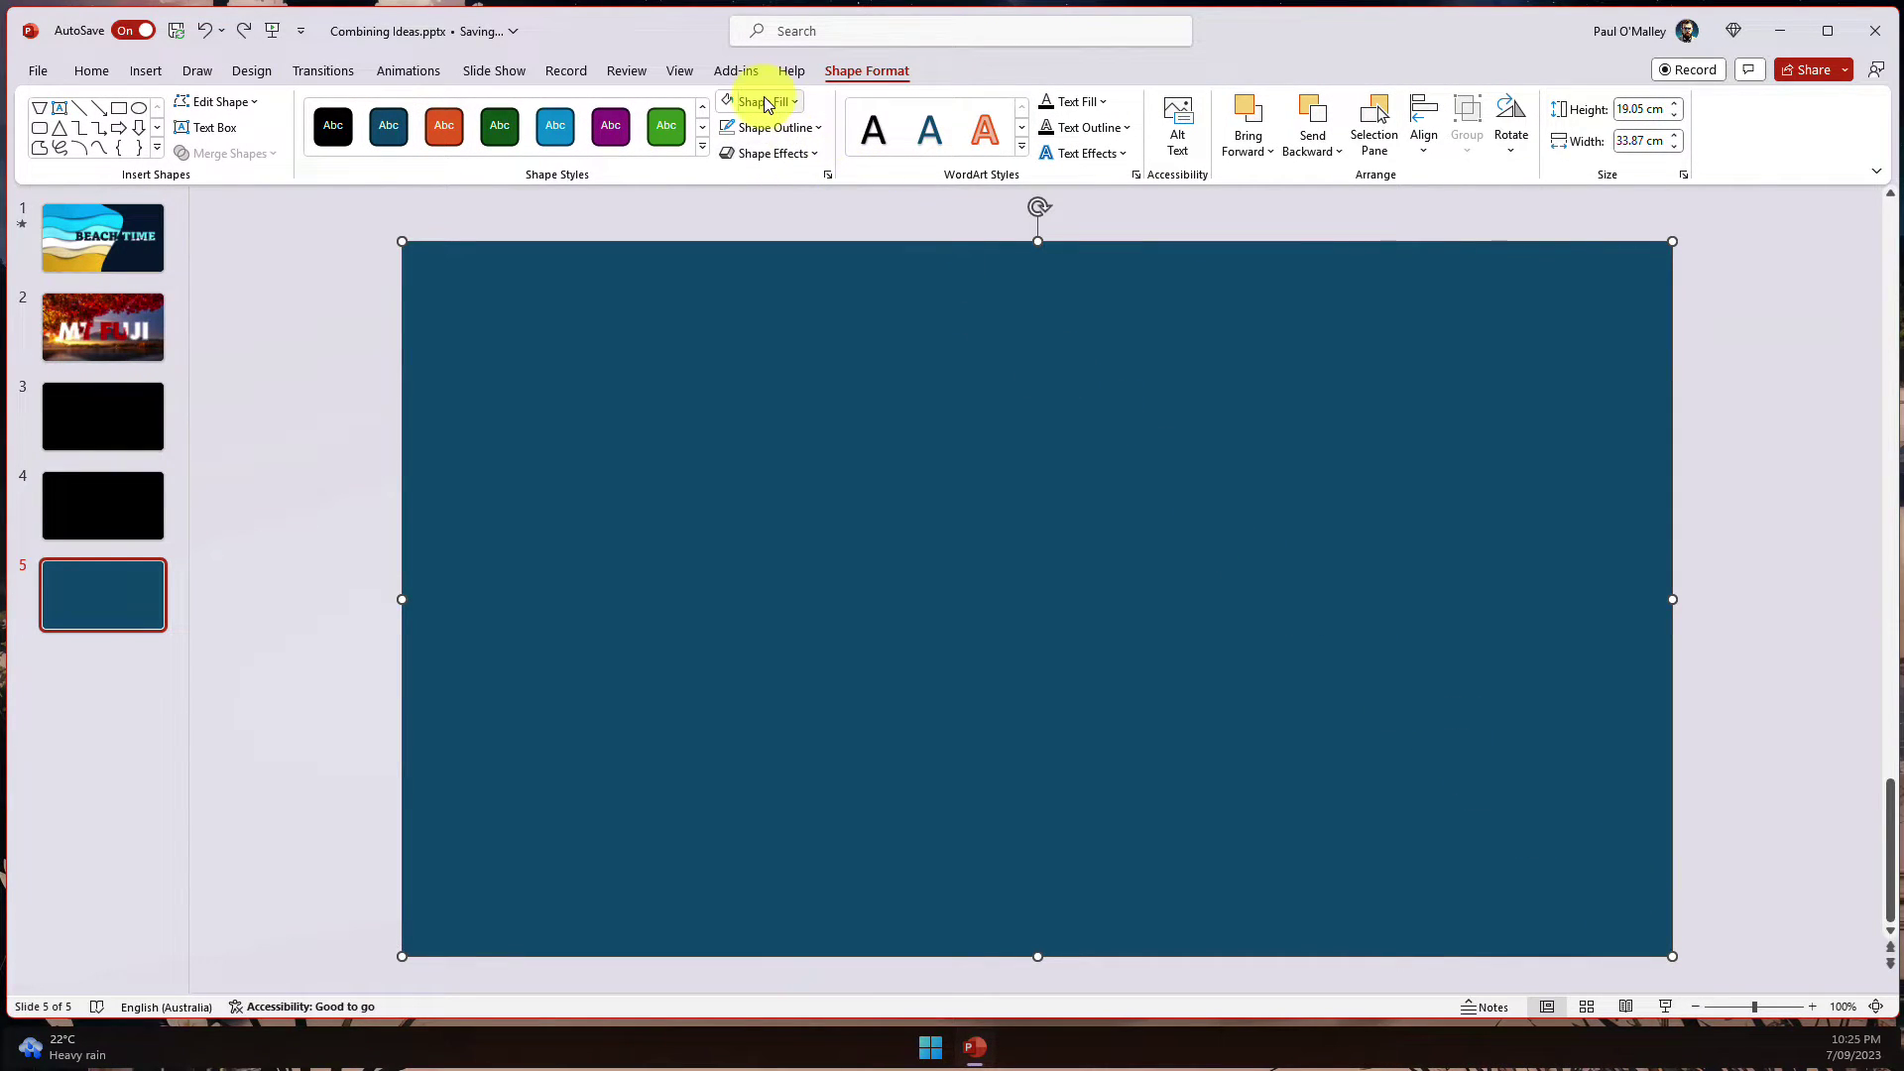
click(765, 102)
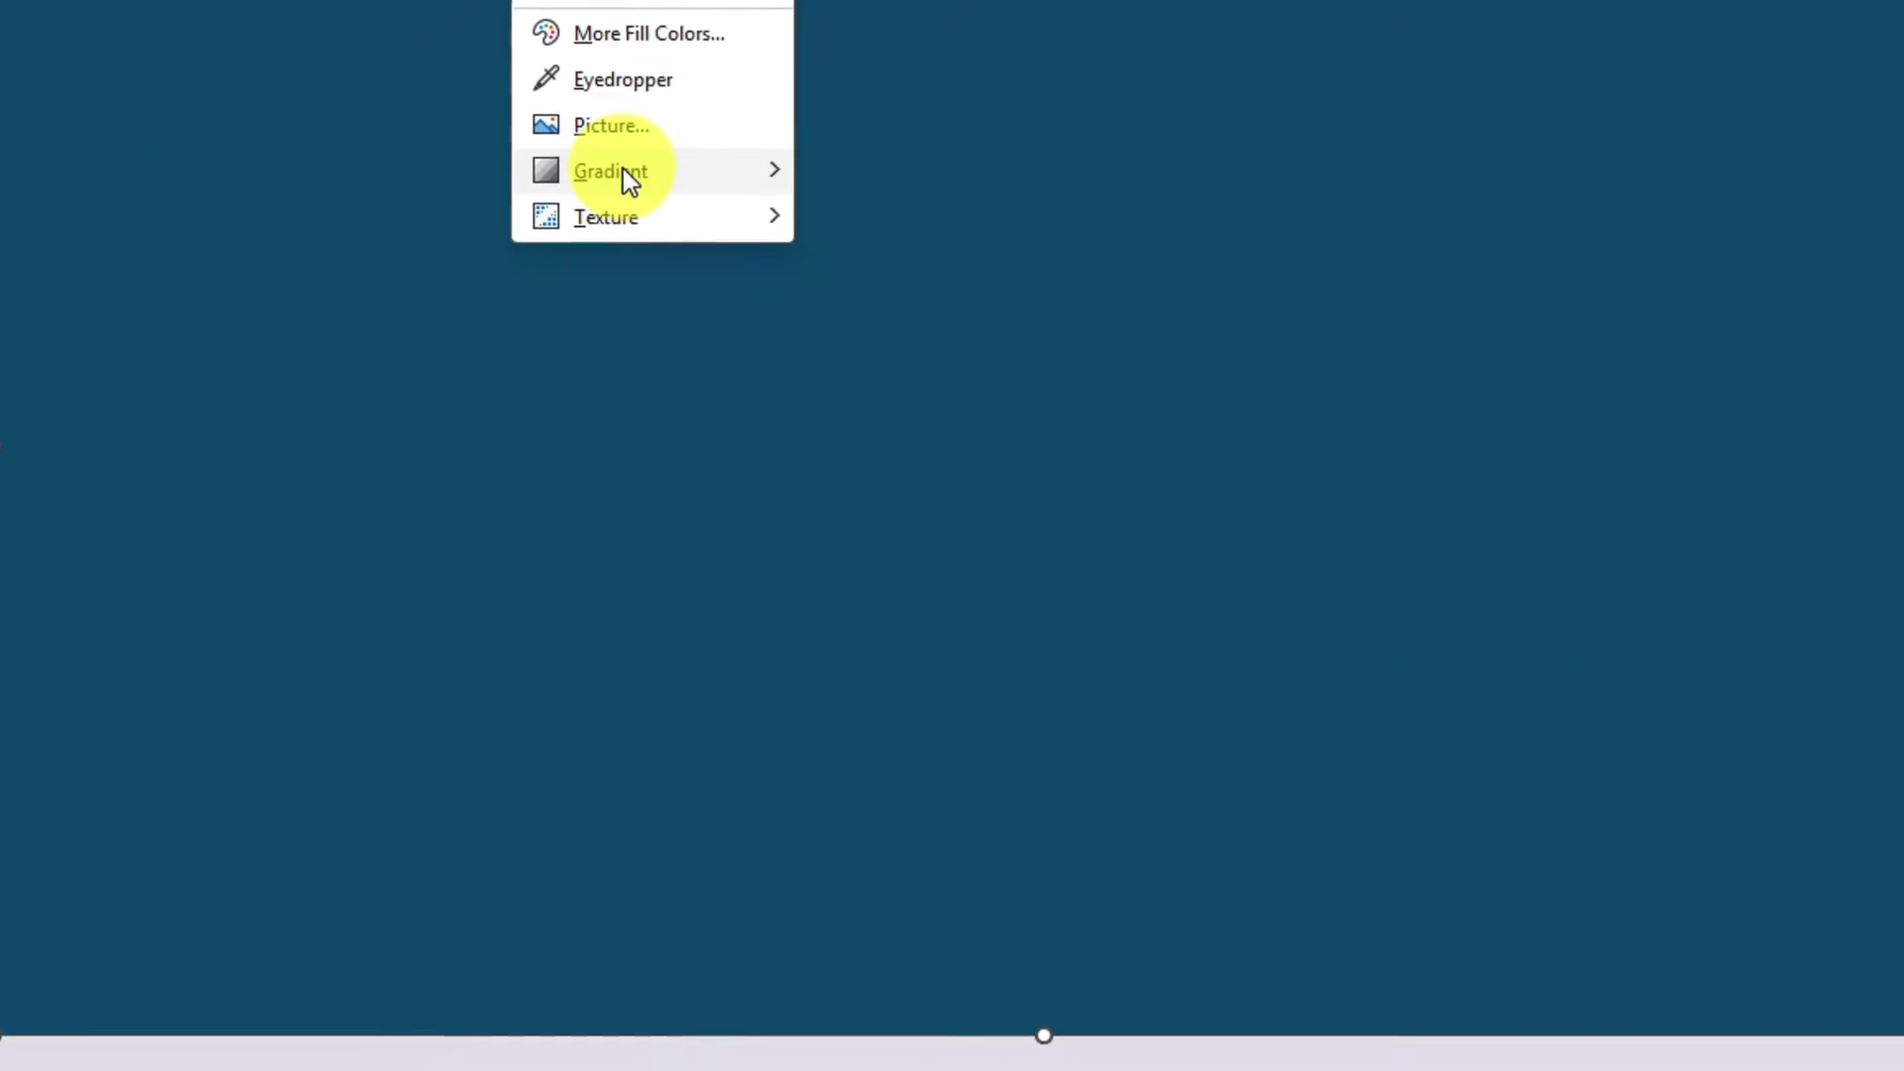
- Give the rectangle a light grey-blue gradient fill and send it behind NEGATIVE
mouse_move(623, 170)
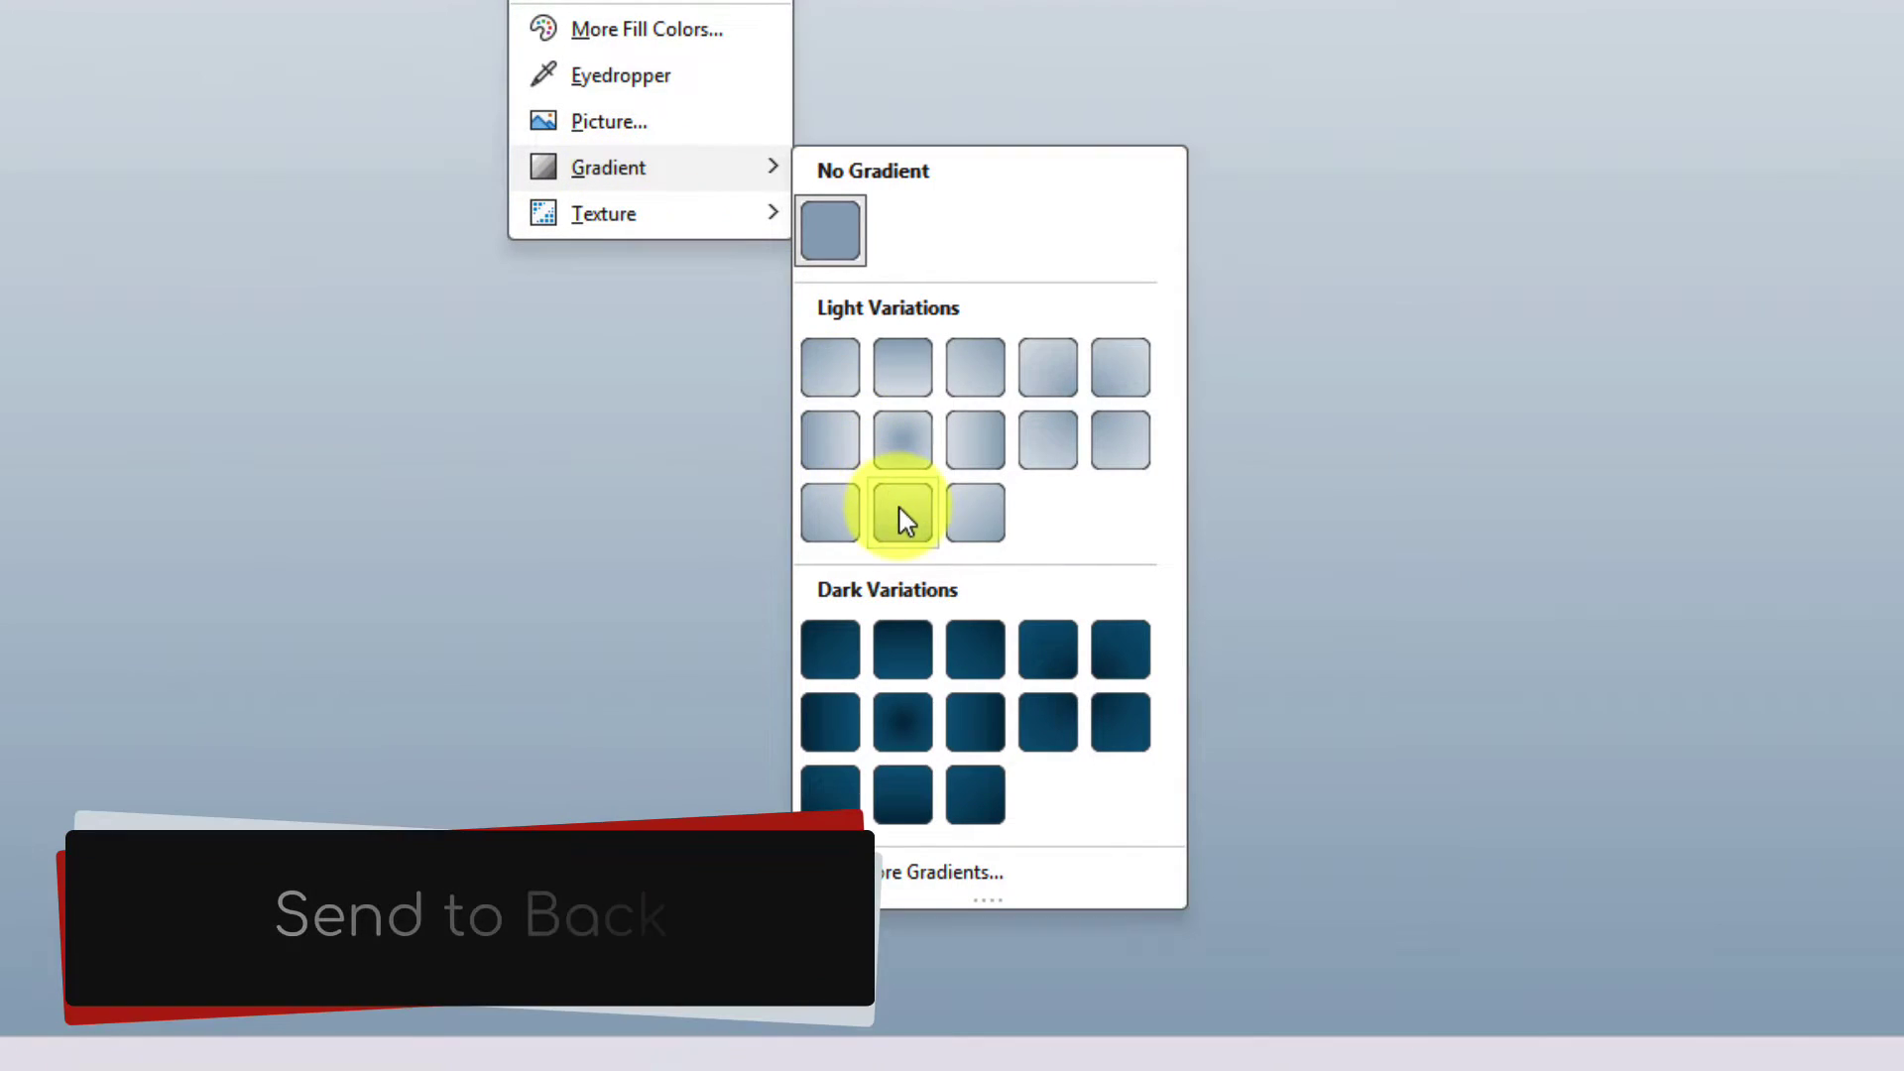
click(903, 513)
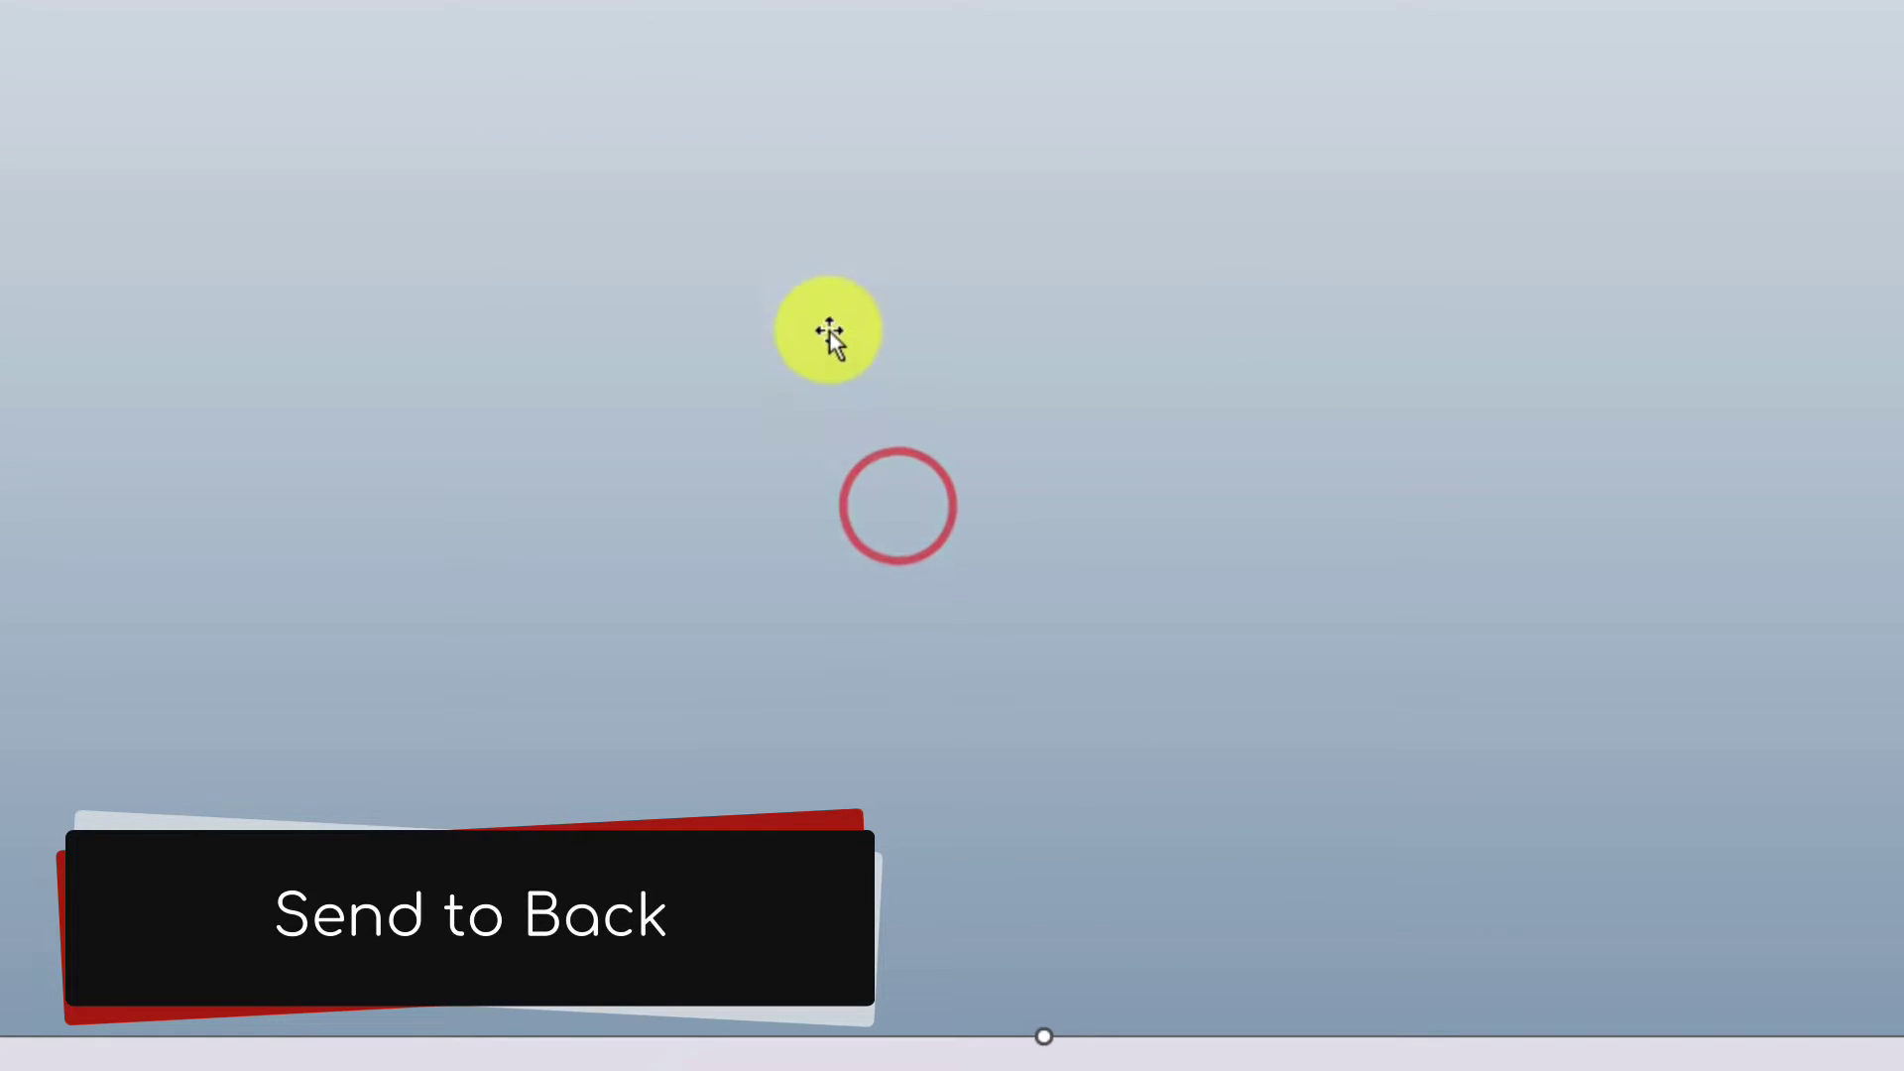
right_click(764, 266)
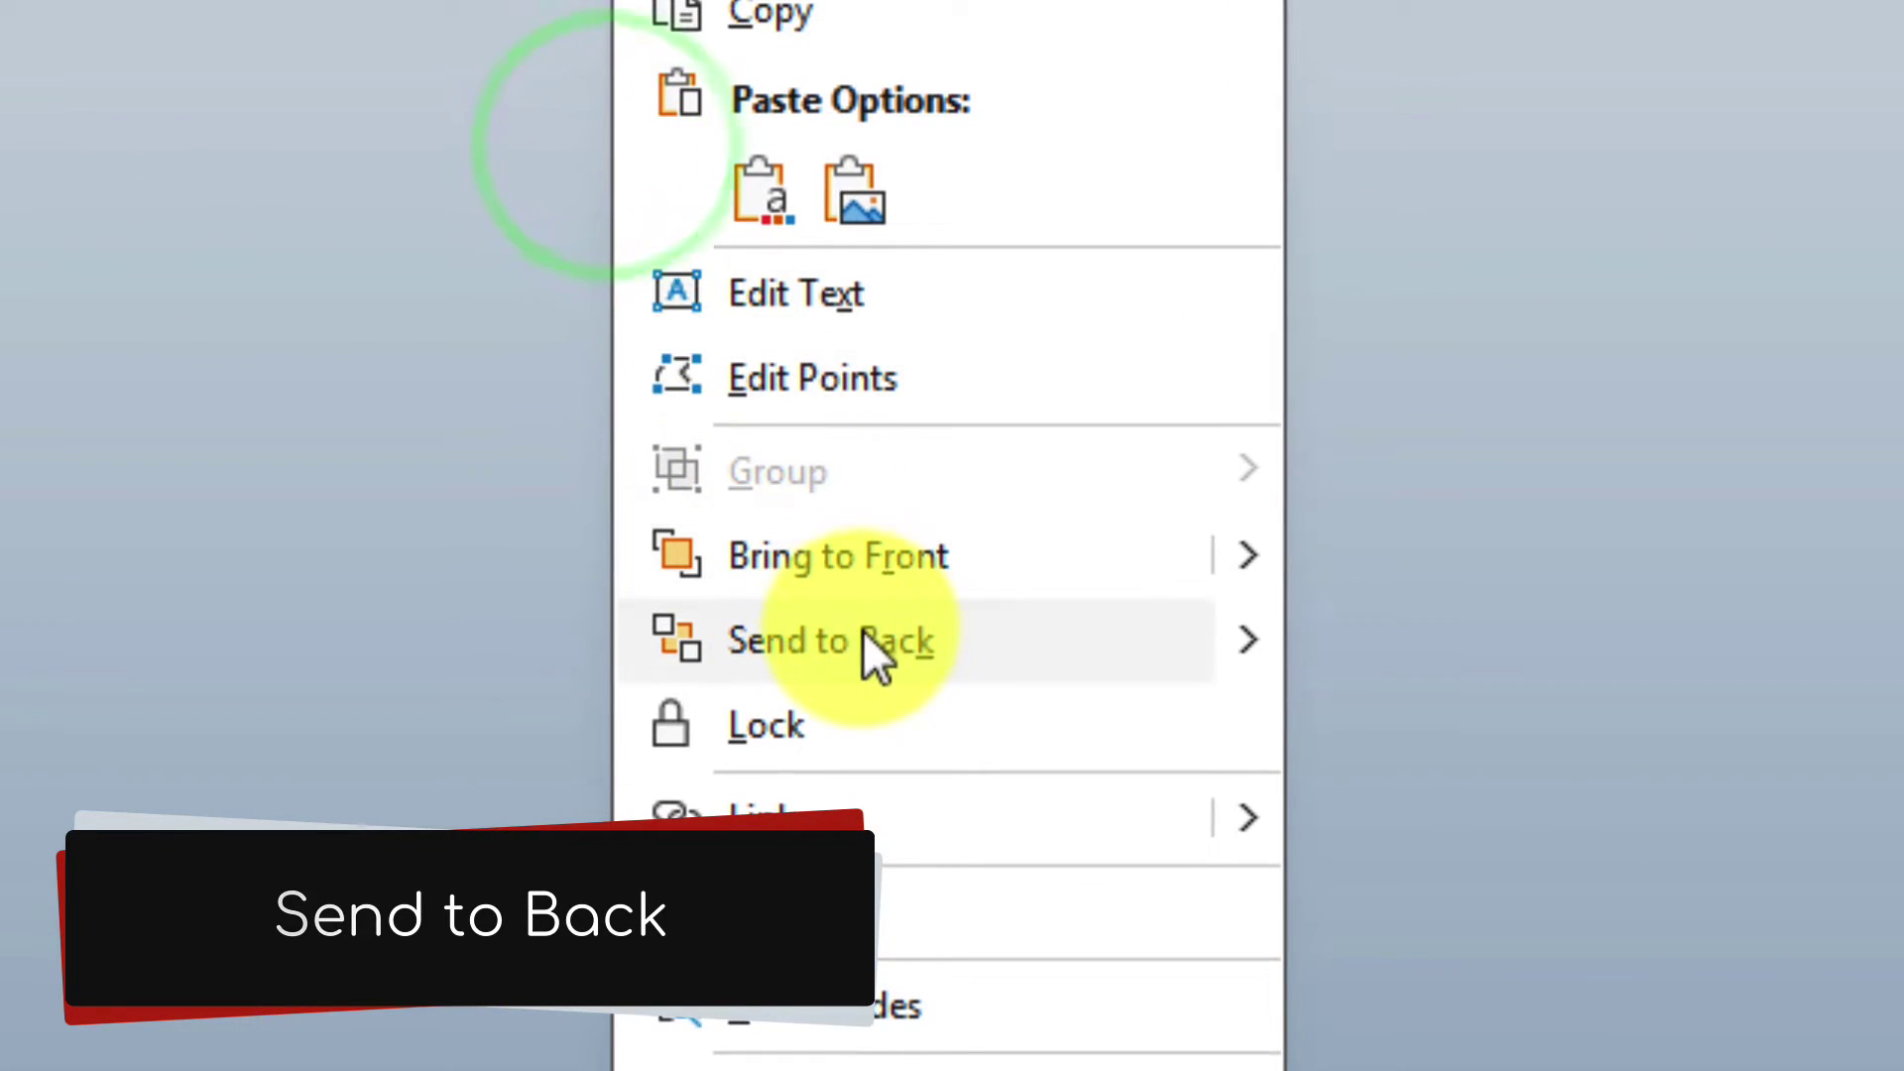
click(863, 635)
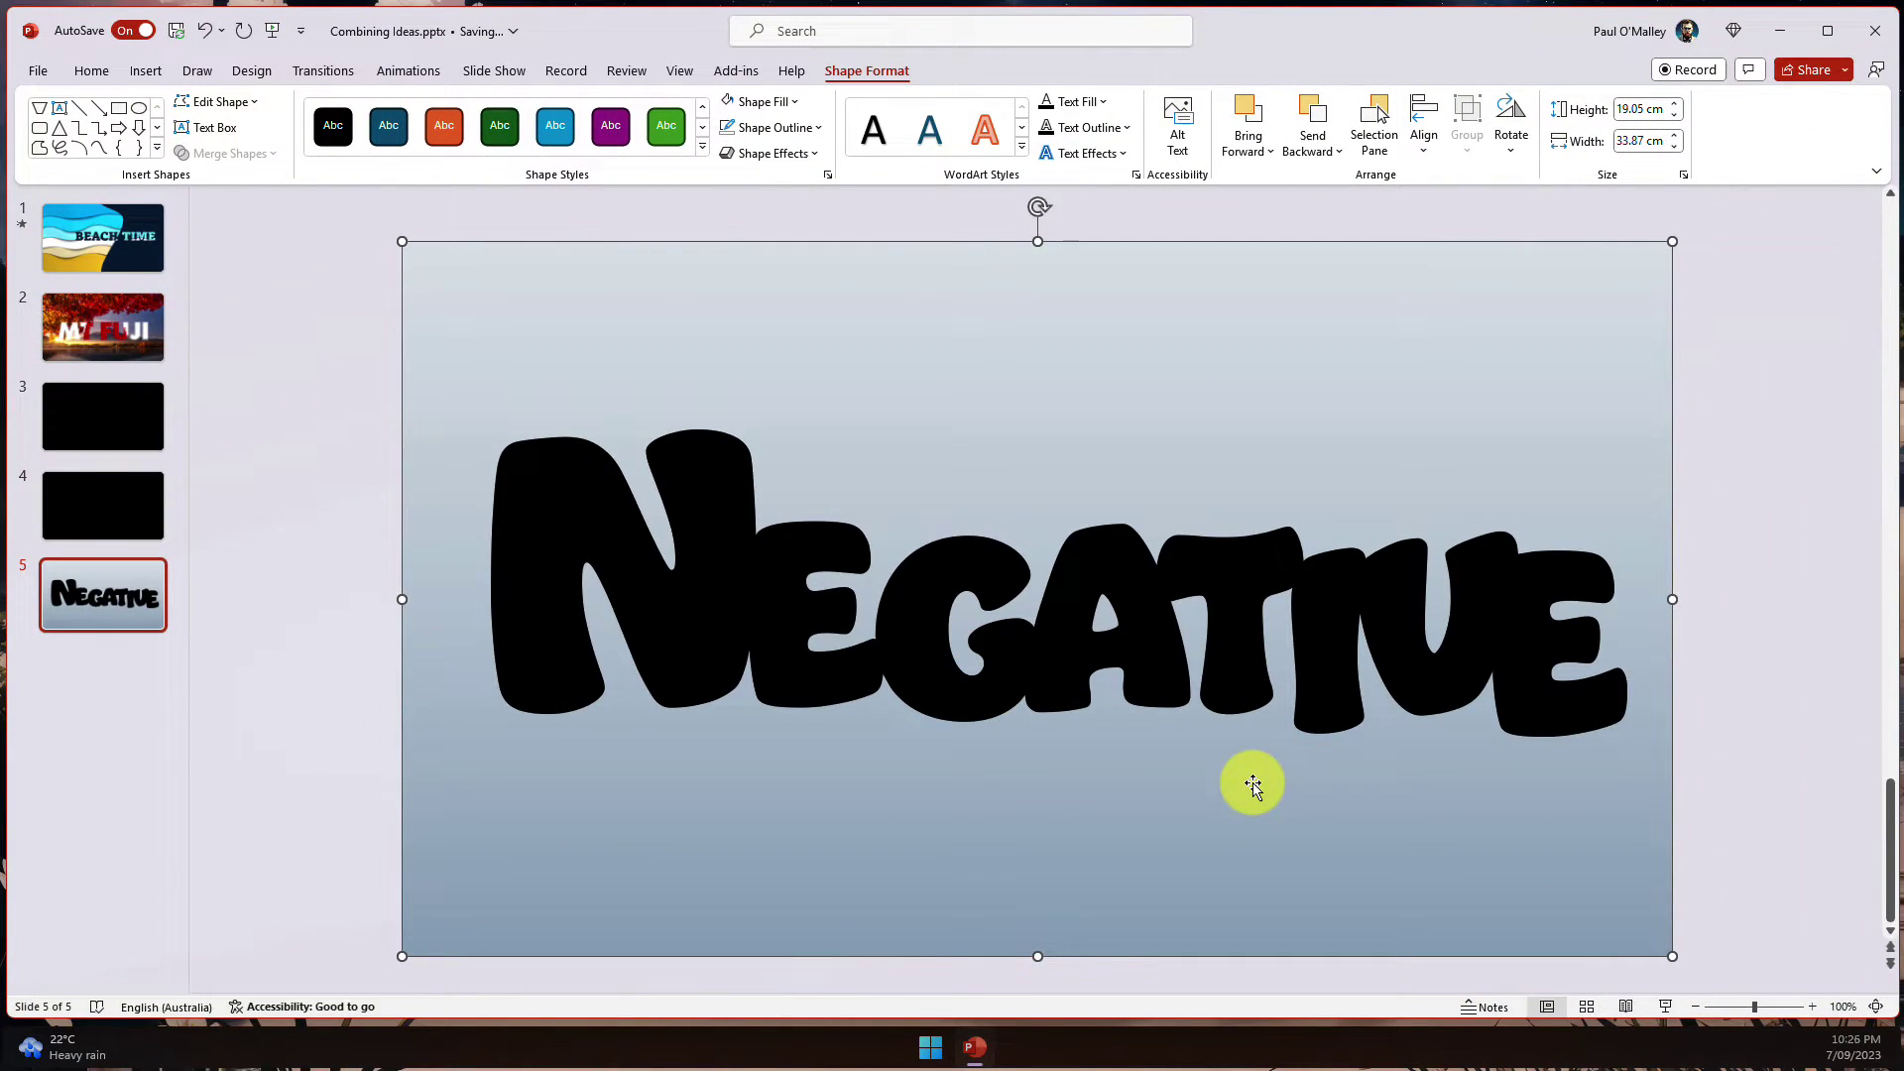
- Select the rectangle and NEGATIVE shape, then subtract the letters from the rectangle
key(ctrl+a)
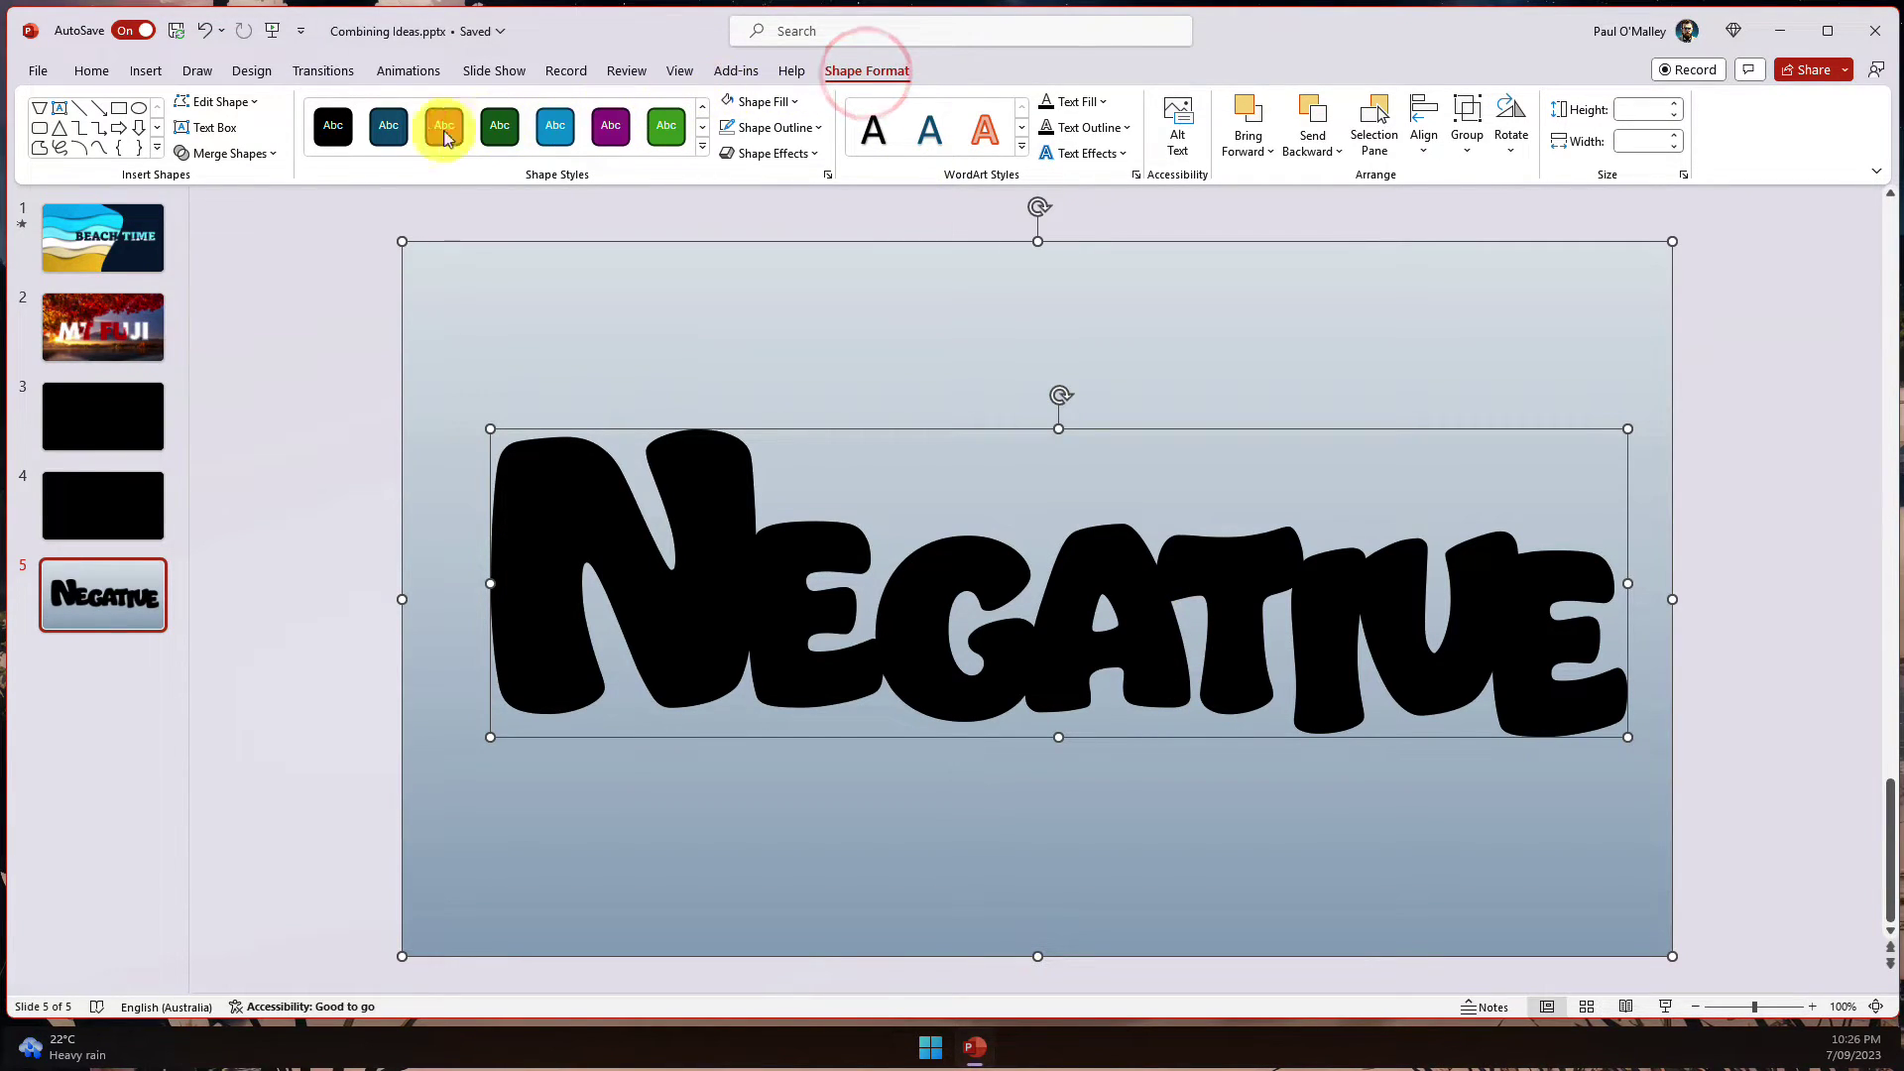
click(253, 153)
click(238, 290)
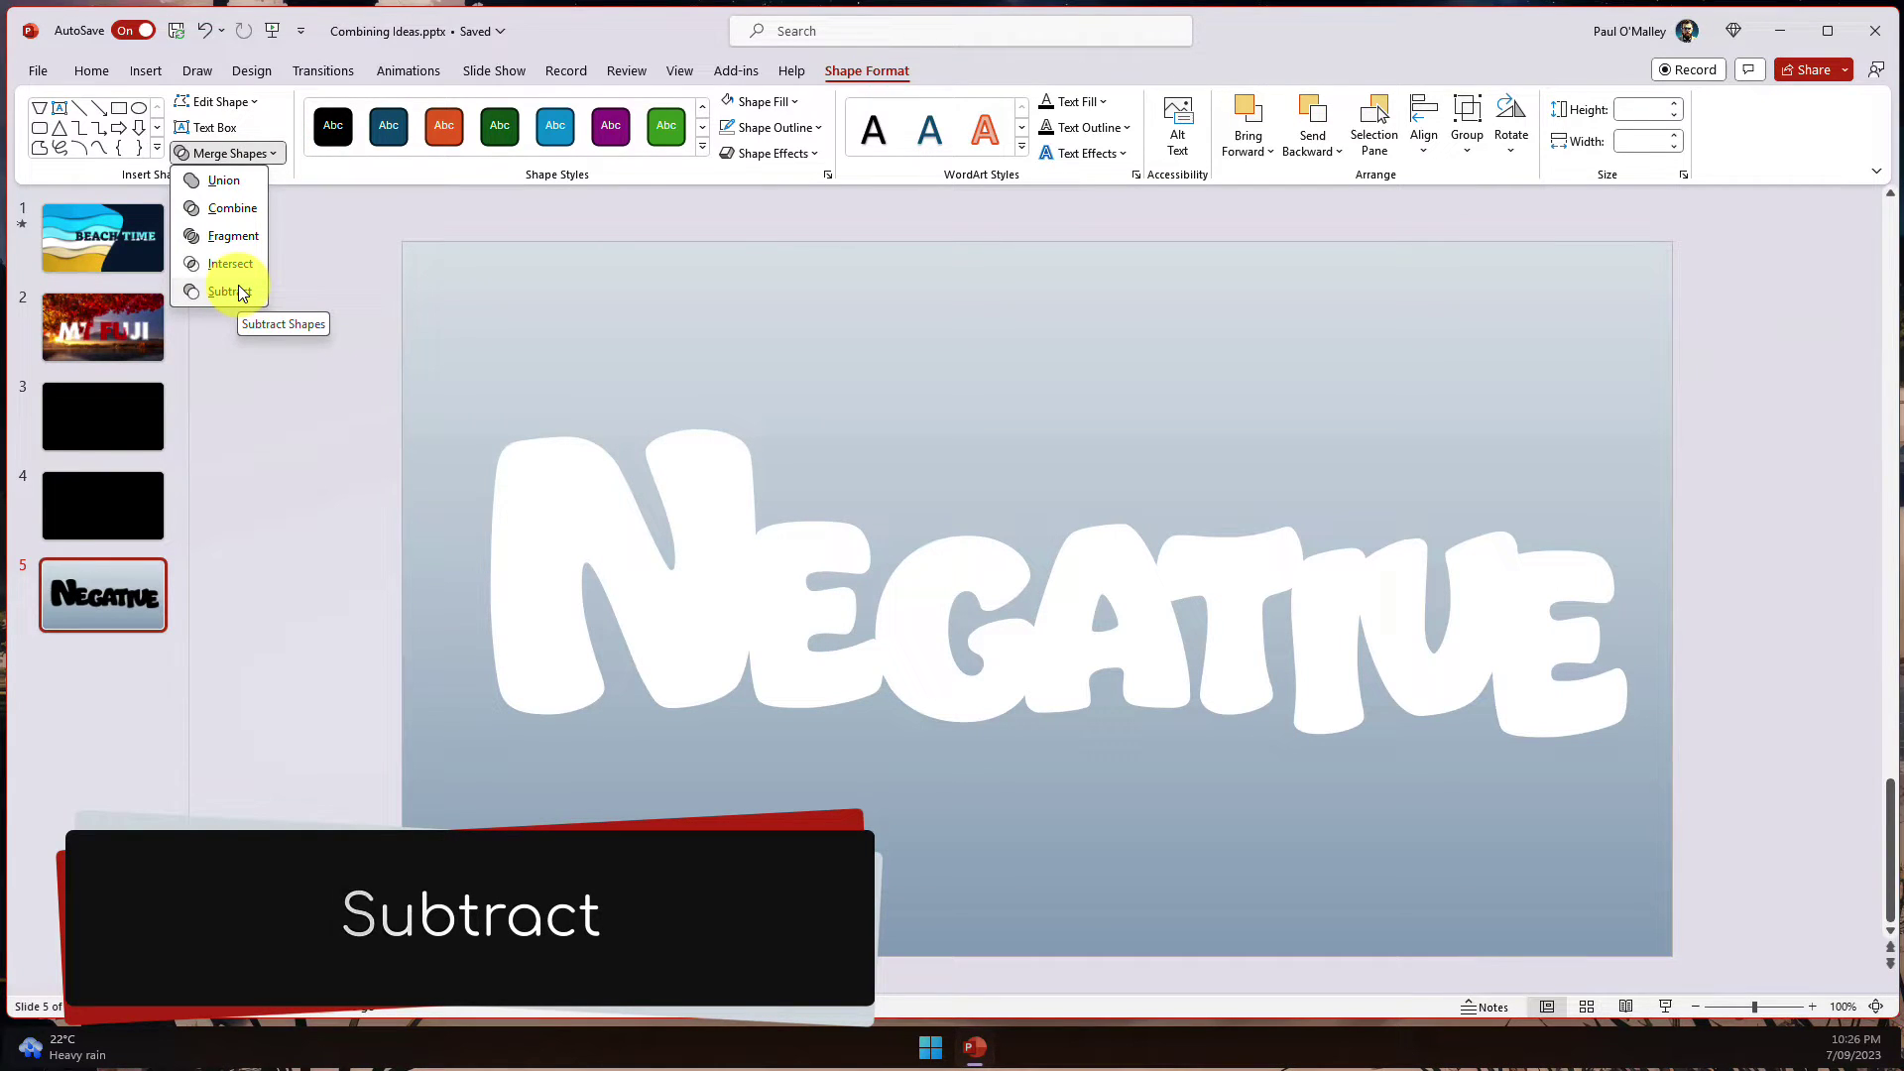
click(238, 291)
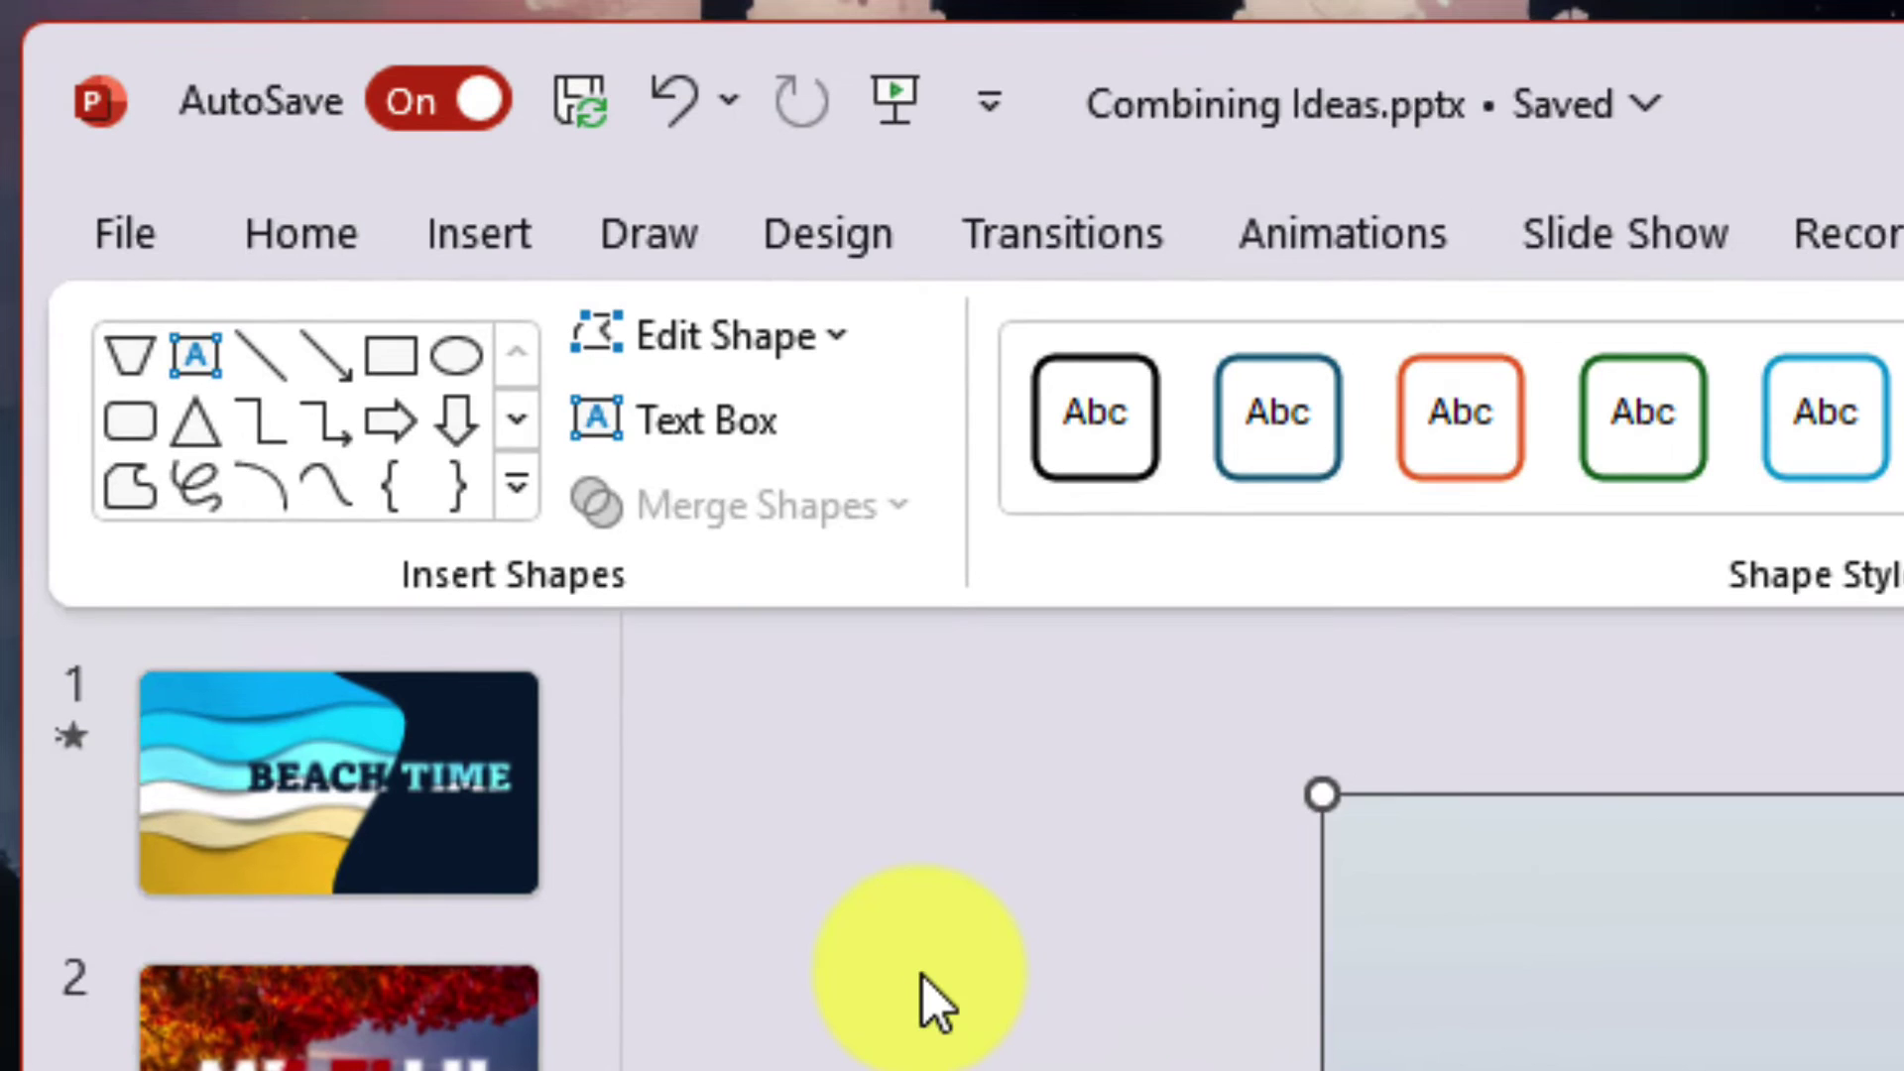
- Deselect the rectangle and insert the wavy orange-and-green stock video onto slide 5
click(278, 295)
click(476, 253)
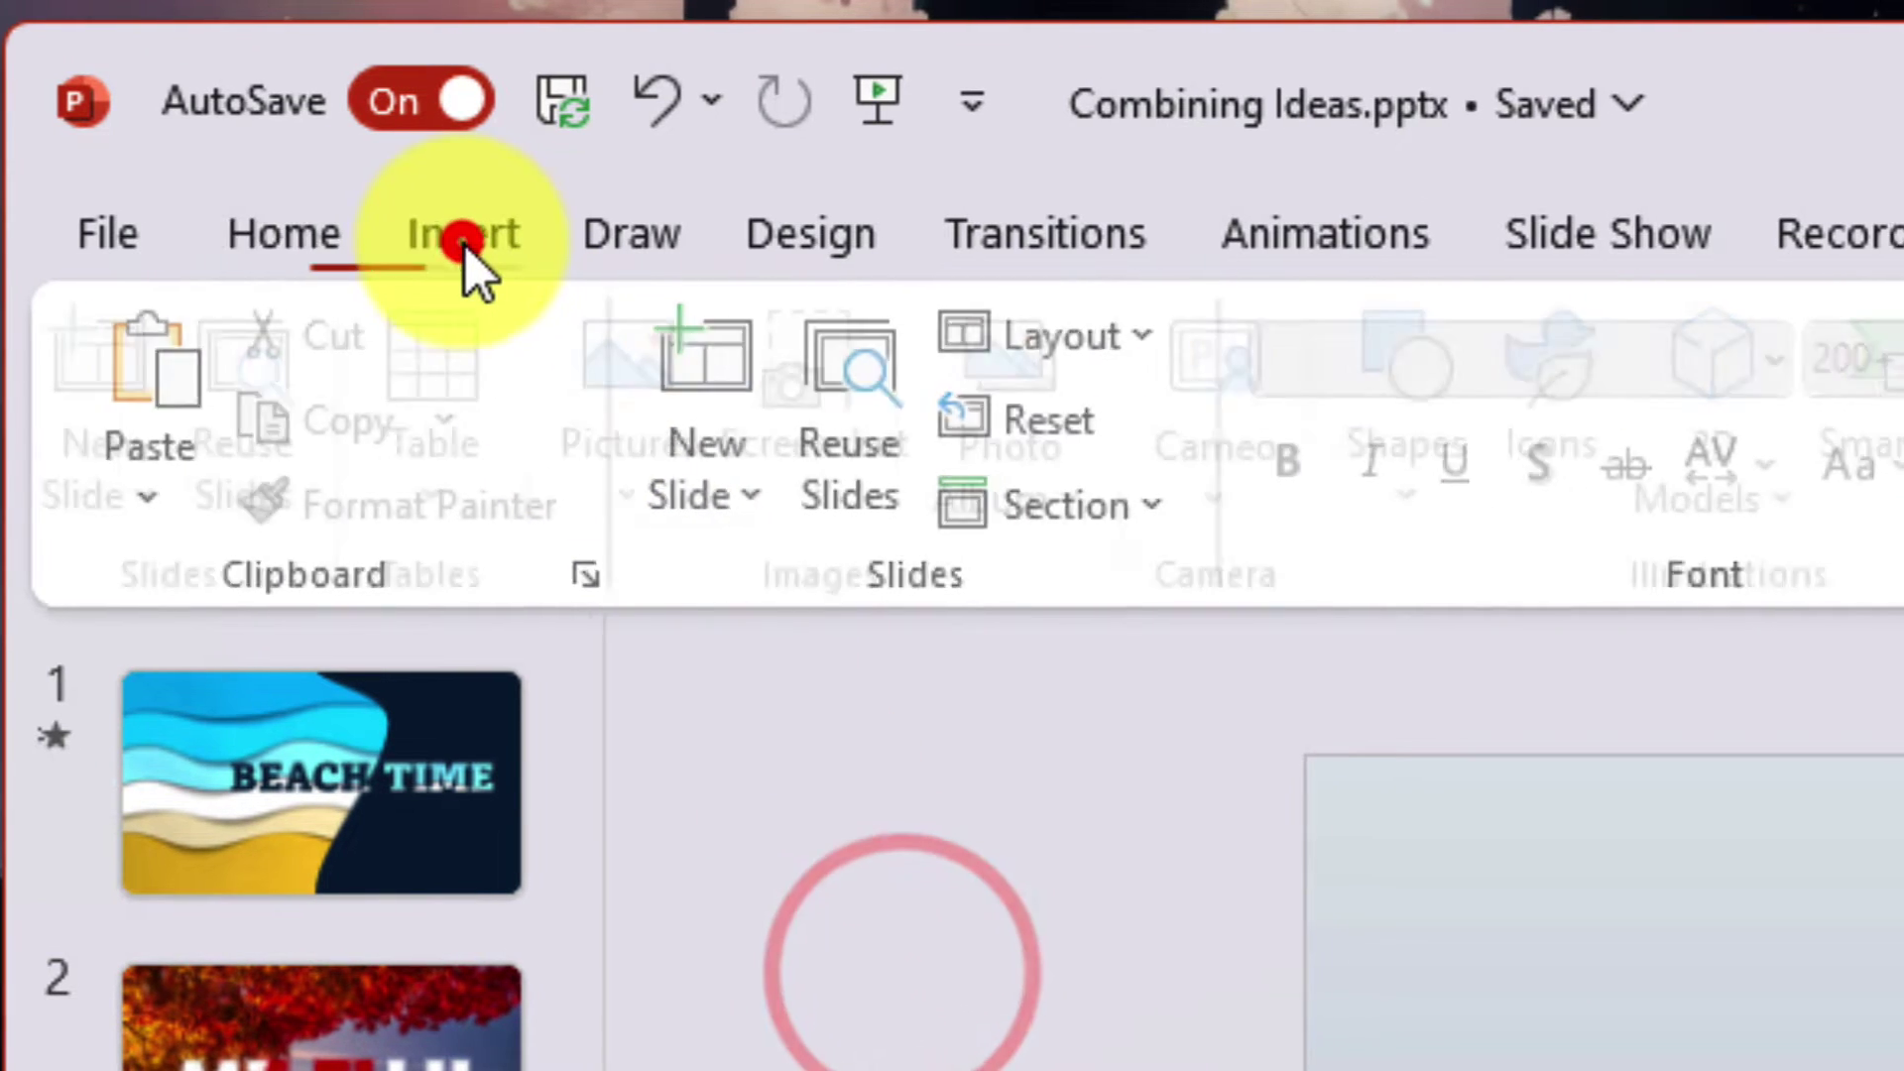
click(928, 451)
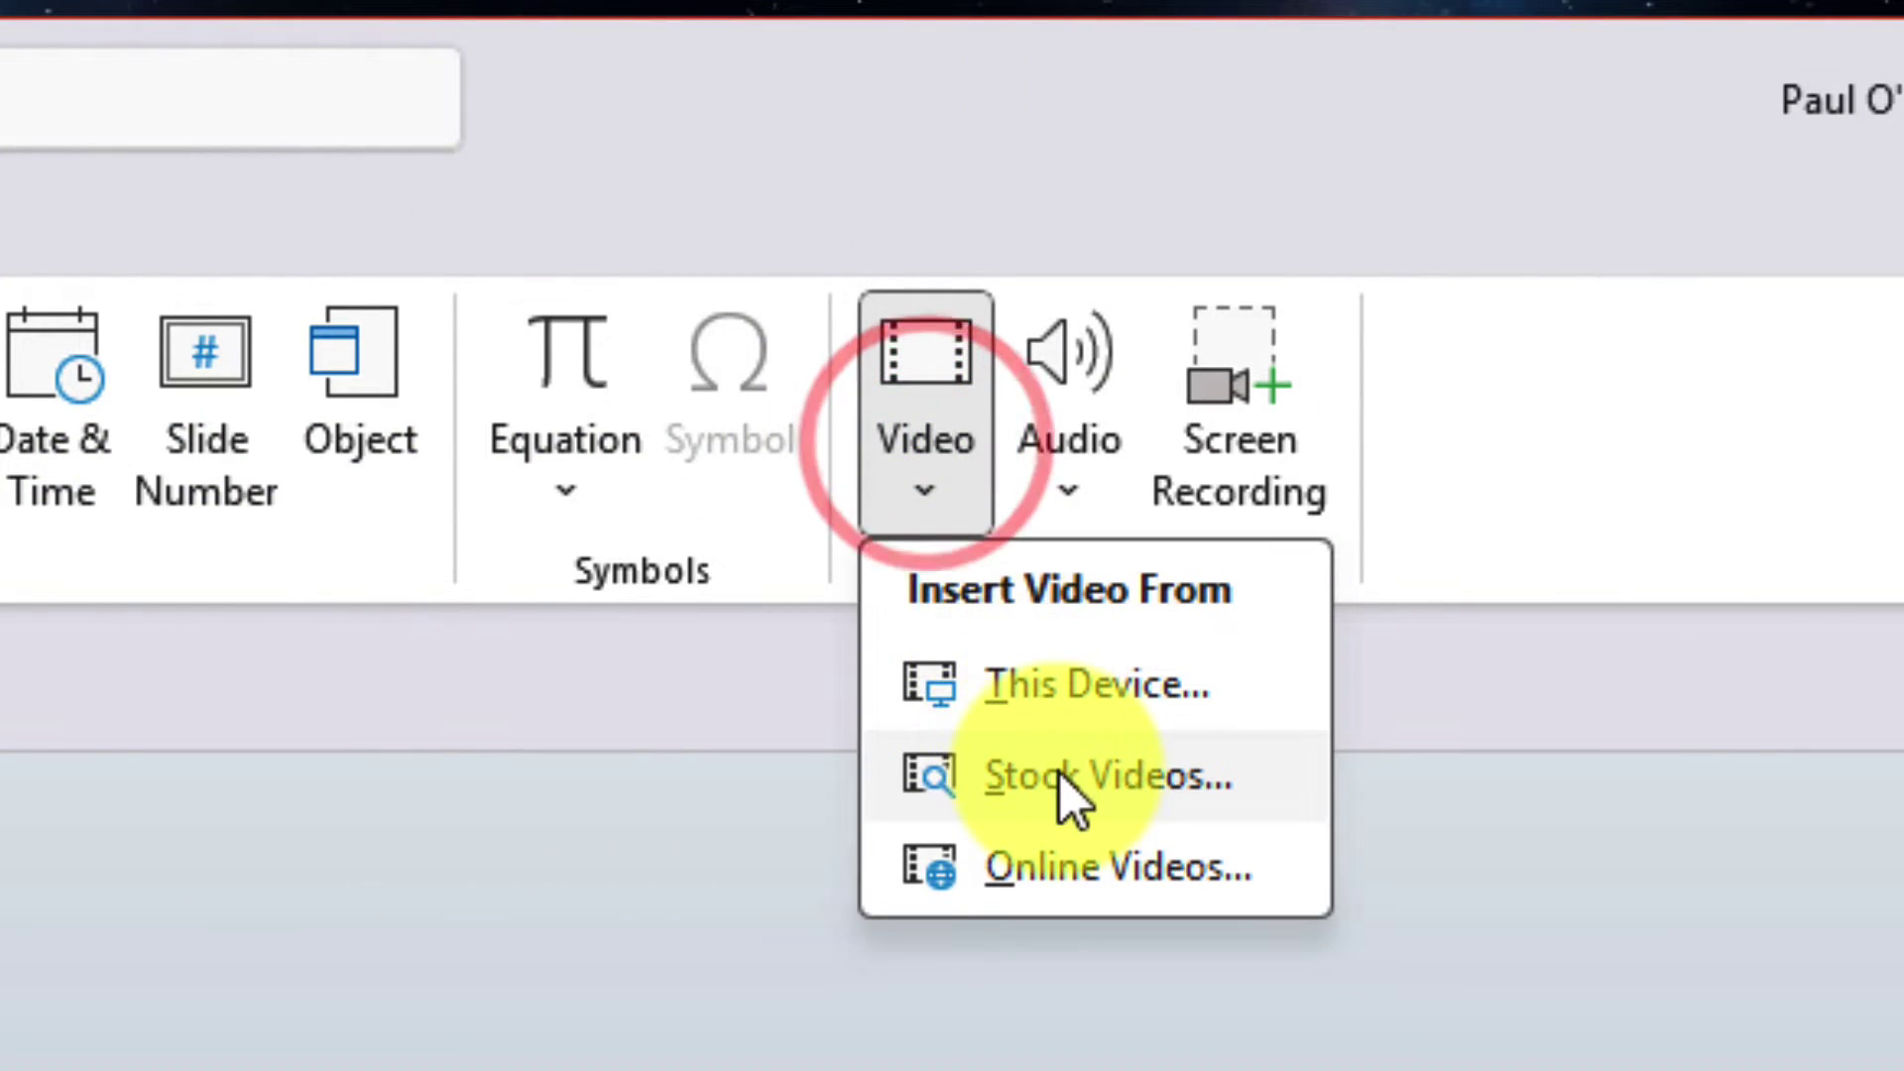
click(1108, 776)
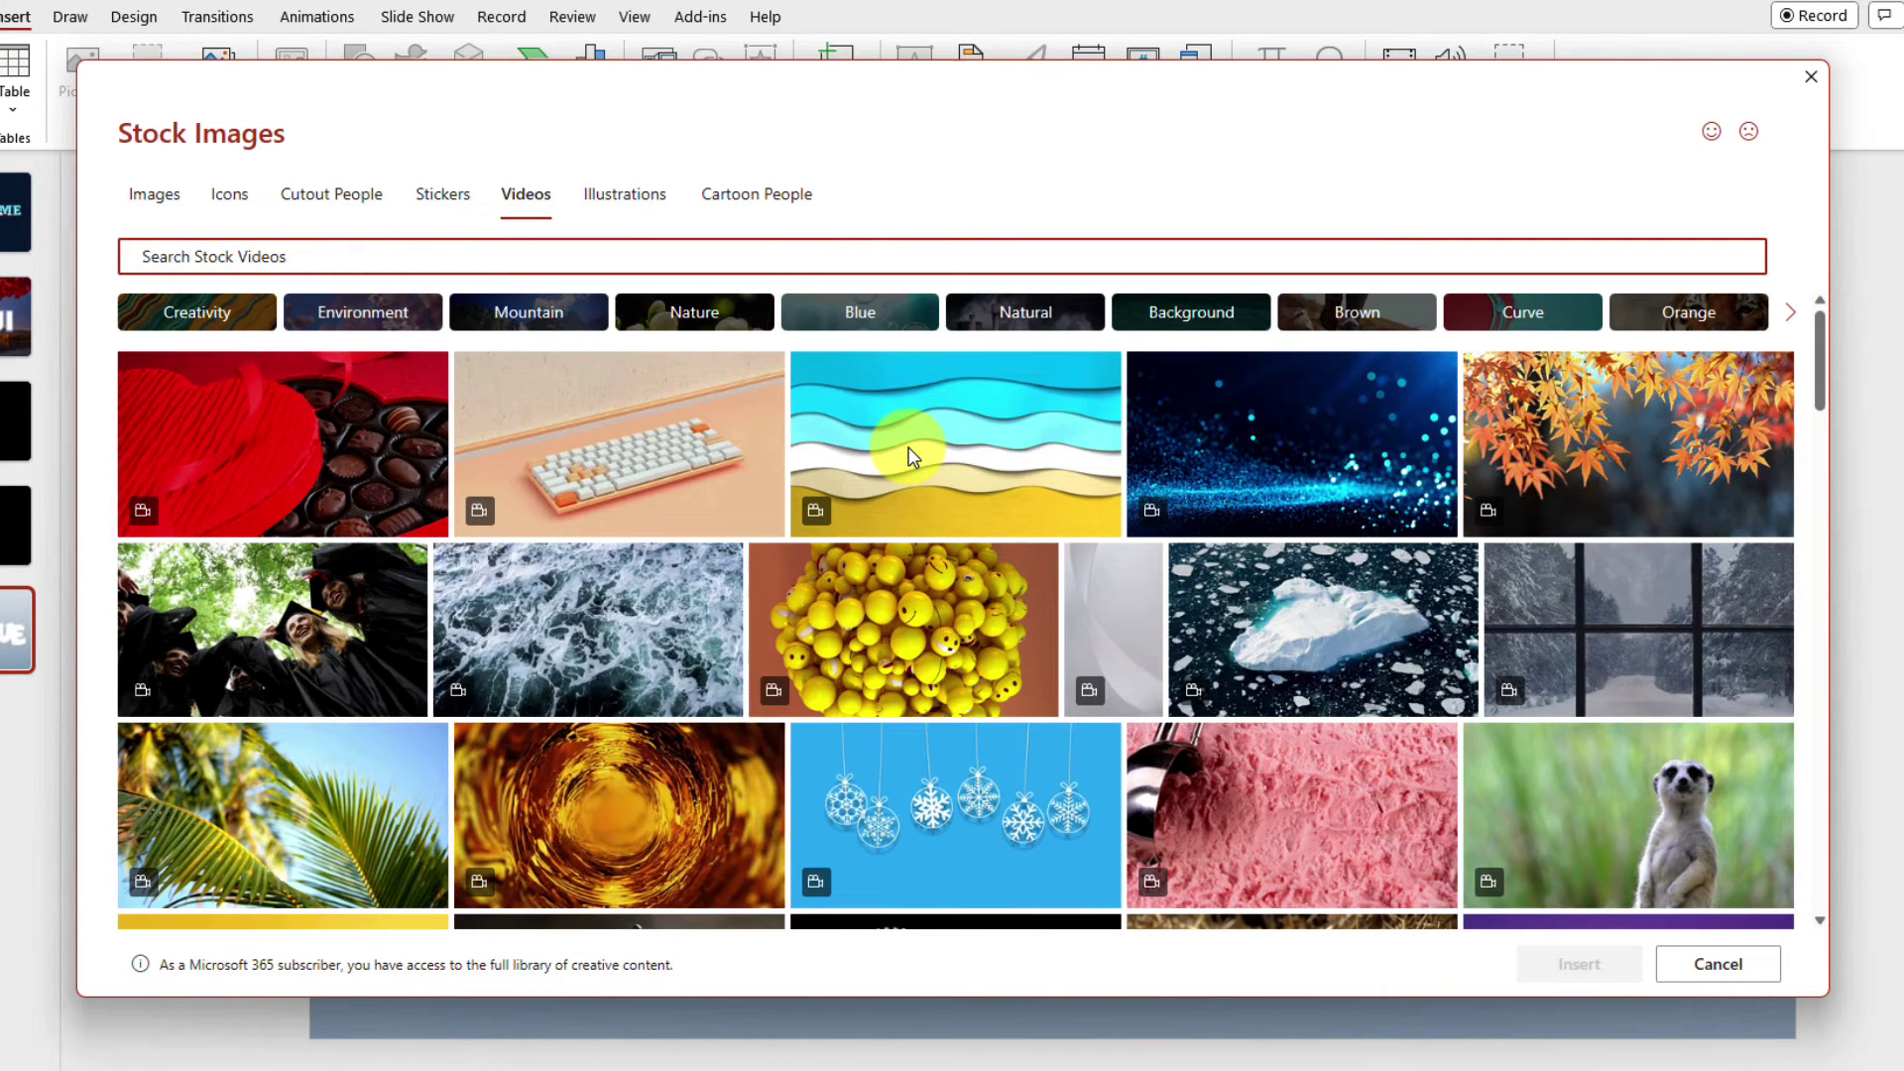
scroll(1020, 677, down, 8)
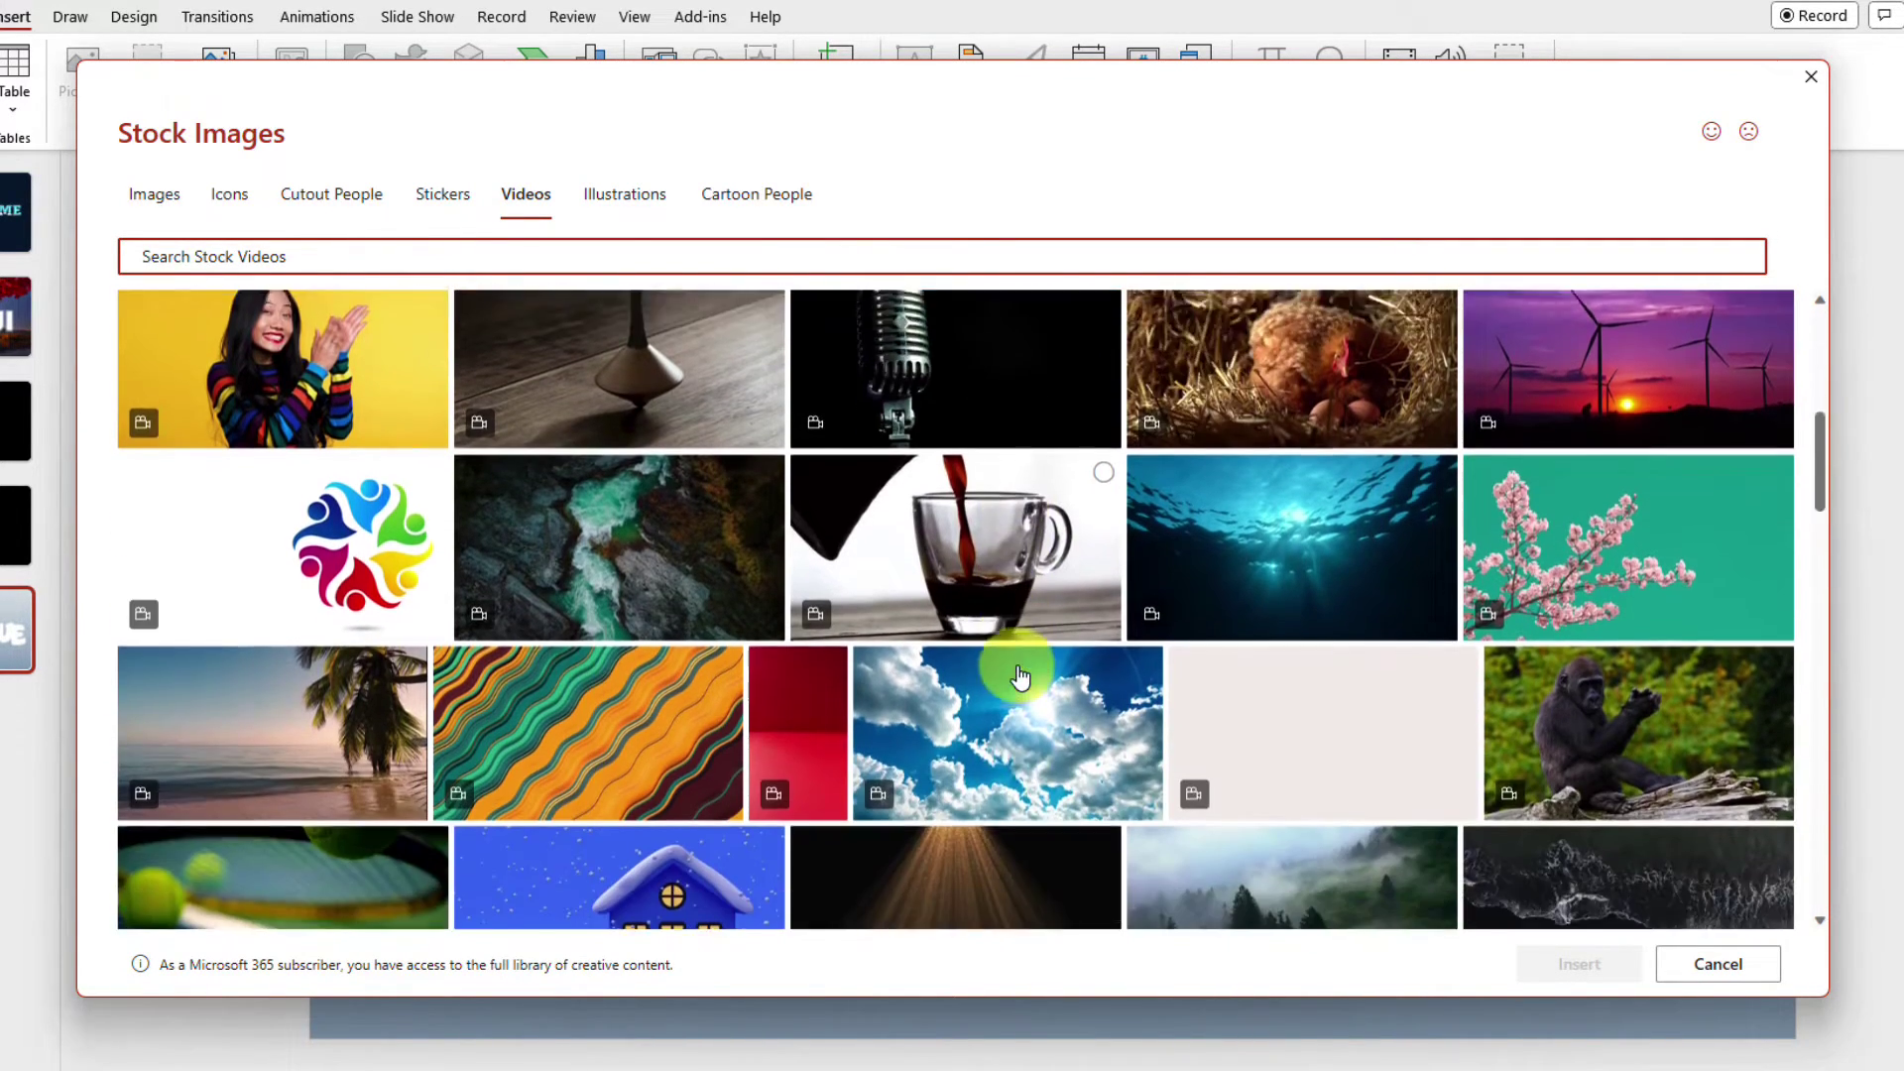
scroll(1020, 677, down, 1)
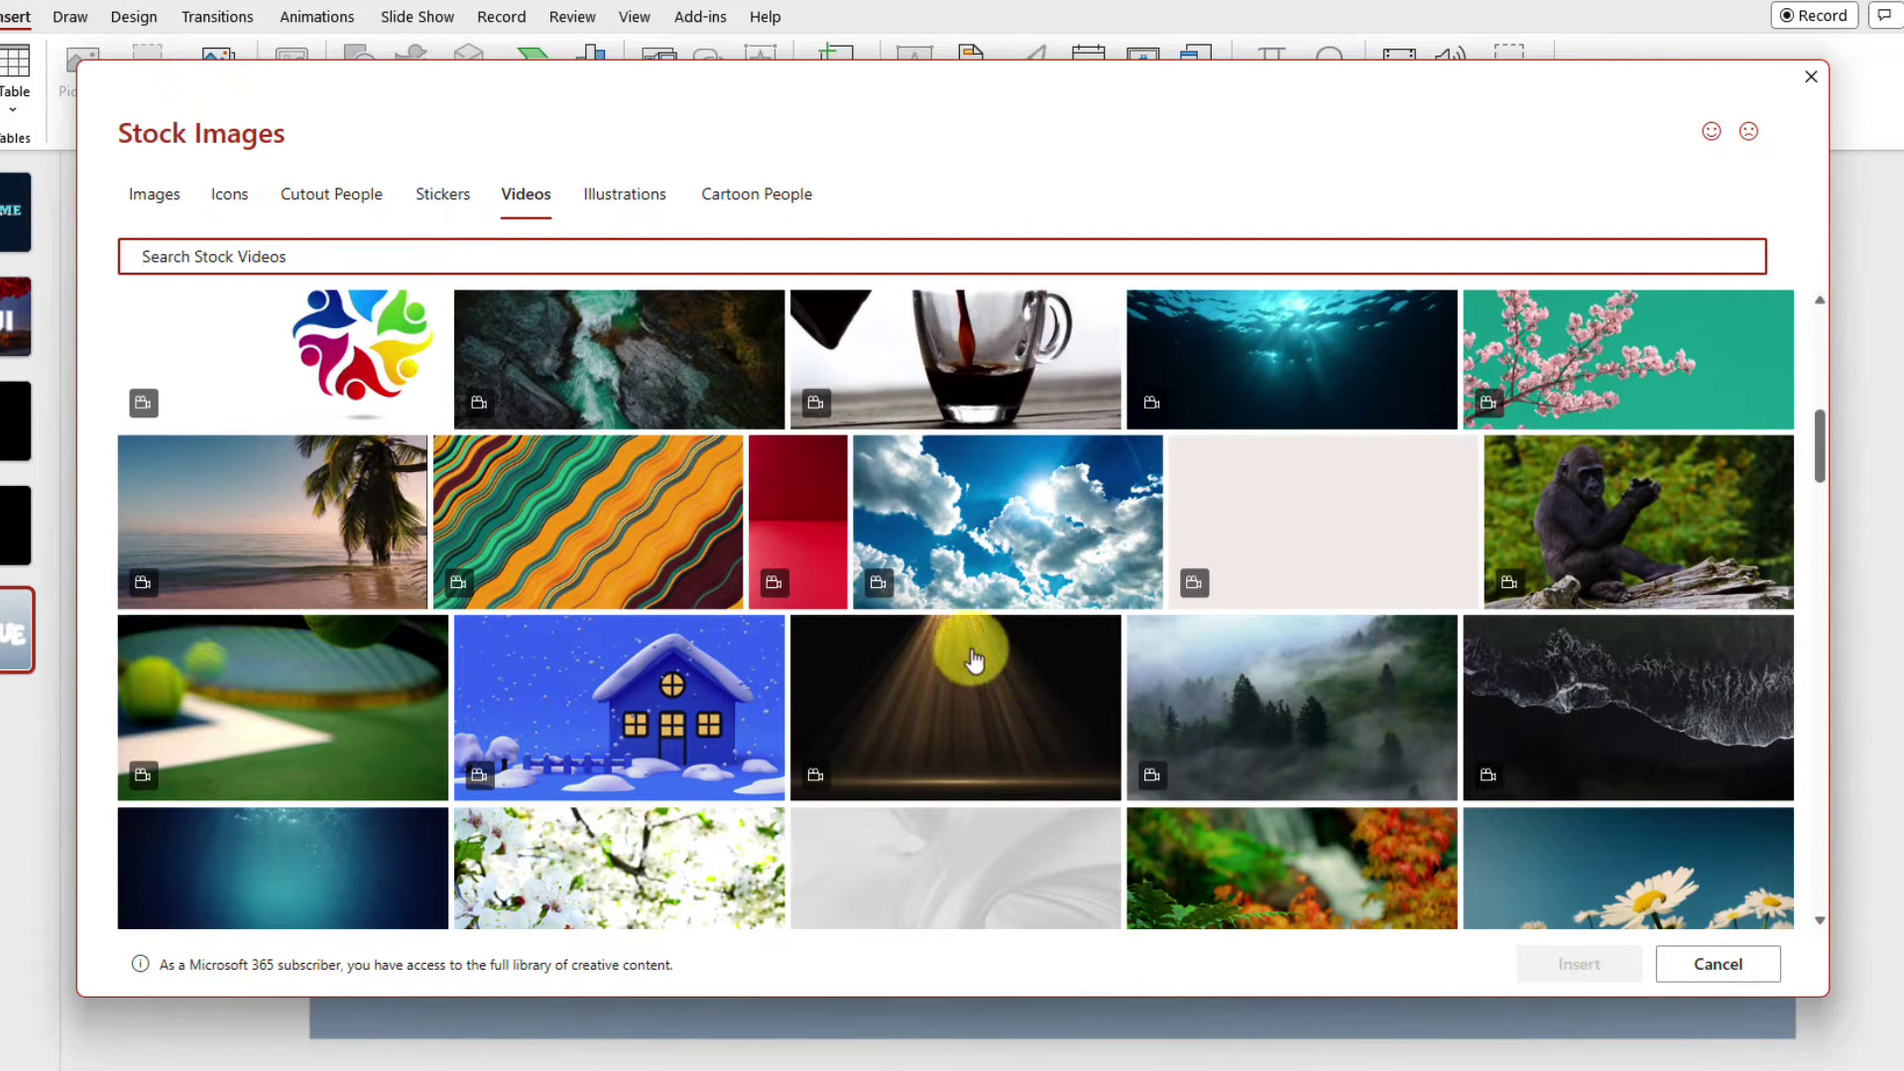
click(616, 526)
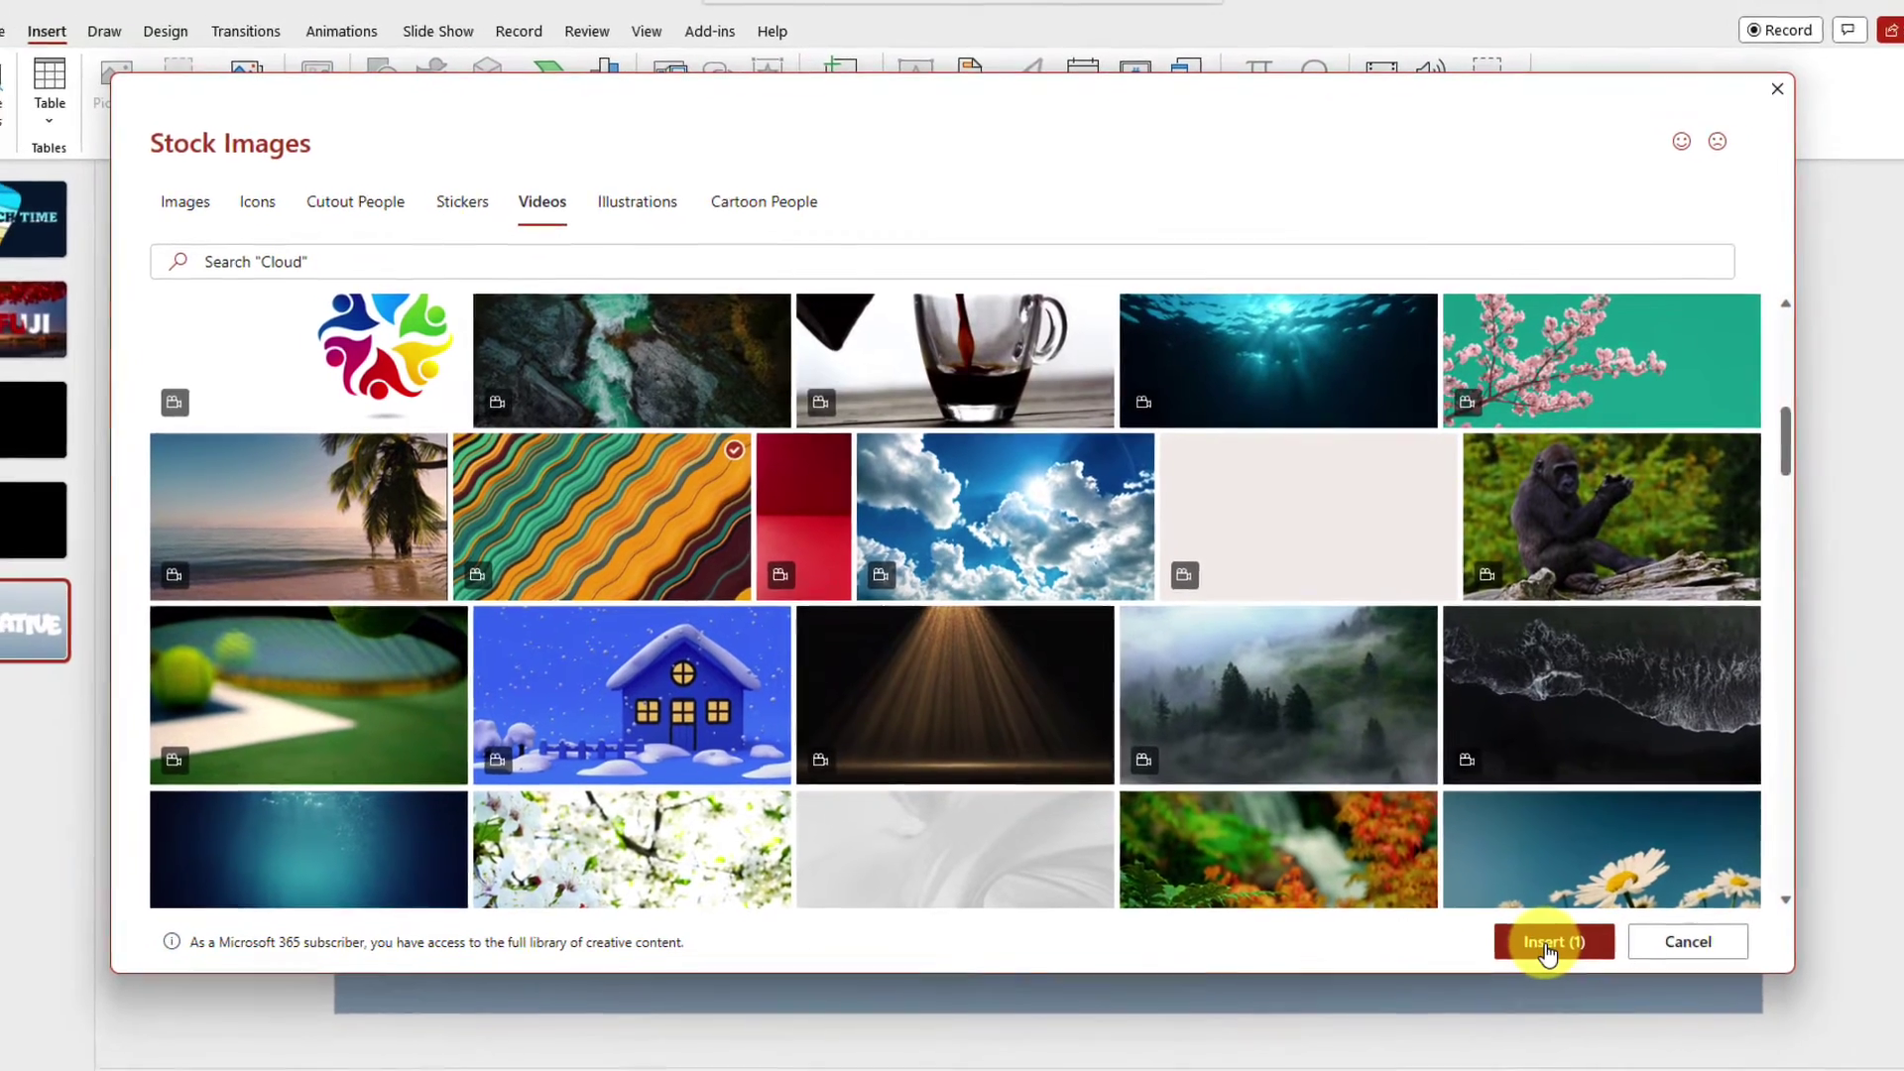
click(1572, 964)
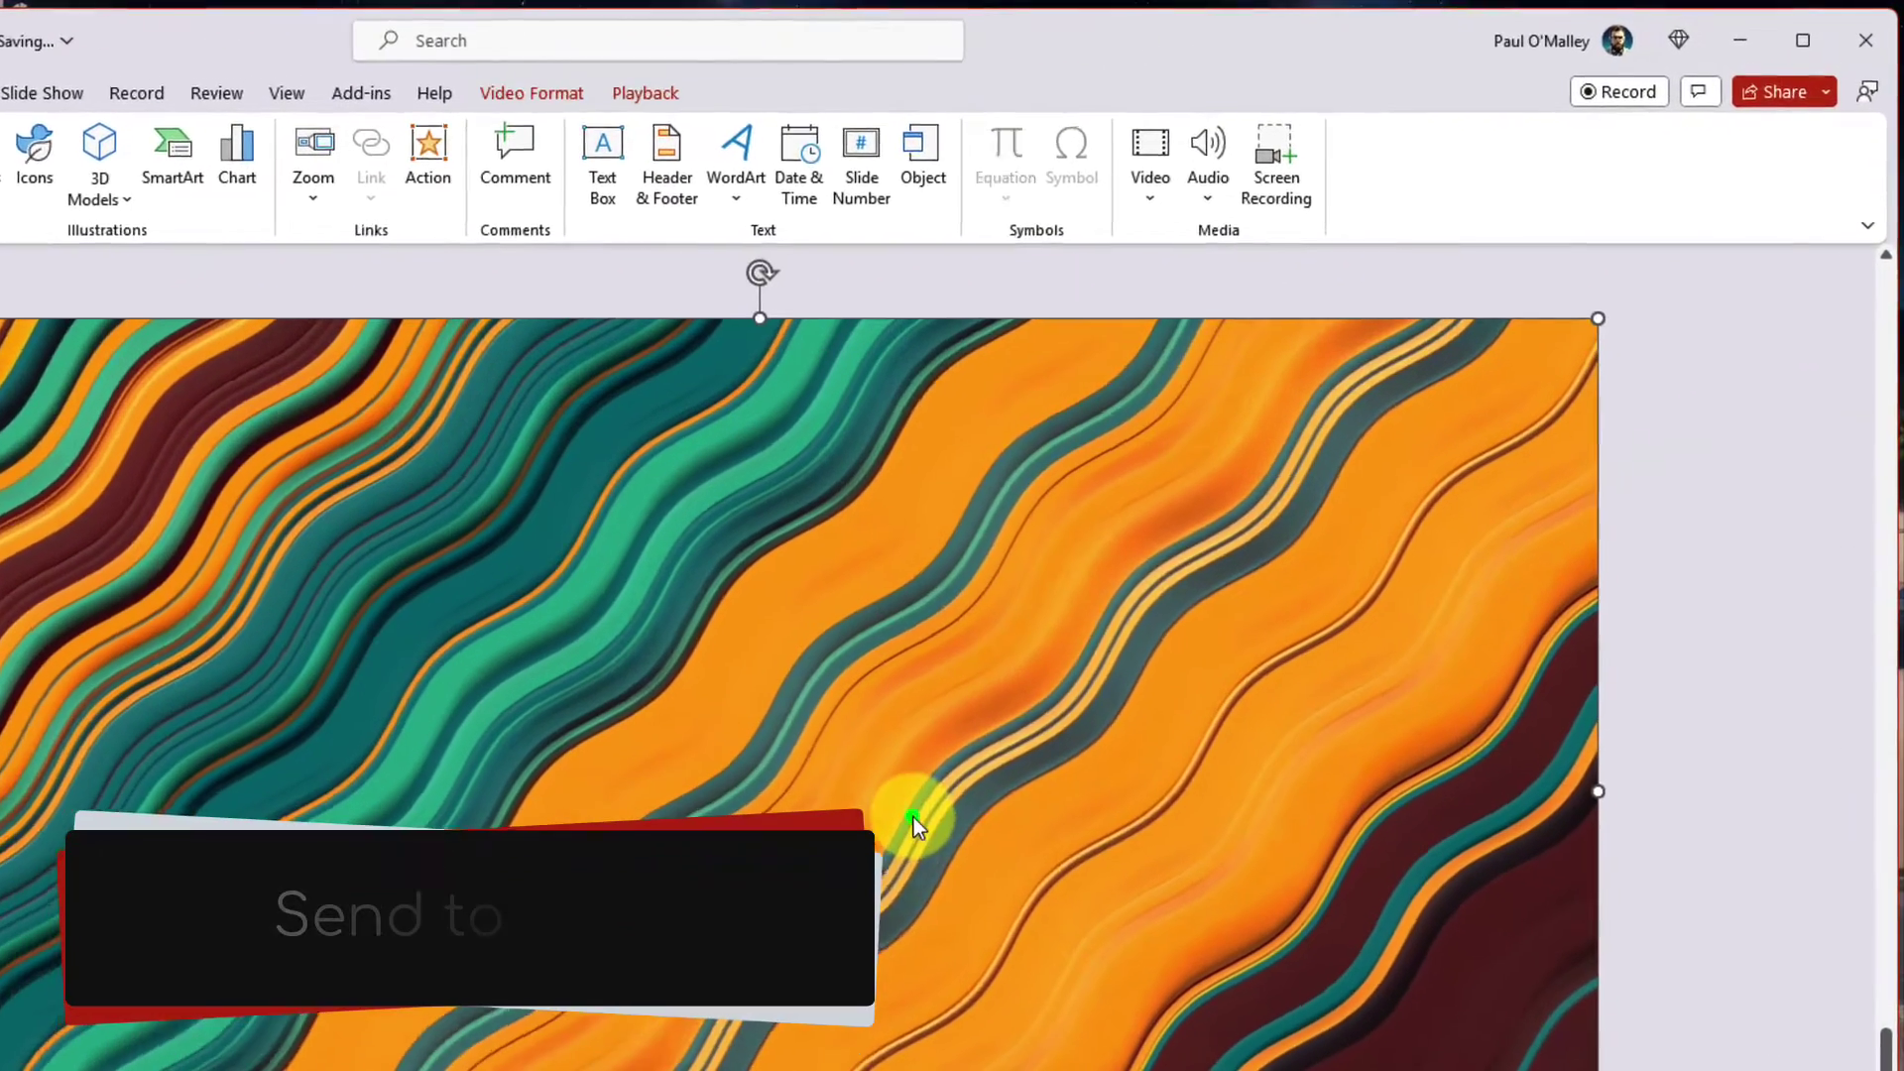
- Send the stock video behind the NEGATIVE rectangle, preview it playing, and reselect the rectangle
right_click(1160, 614)
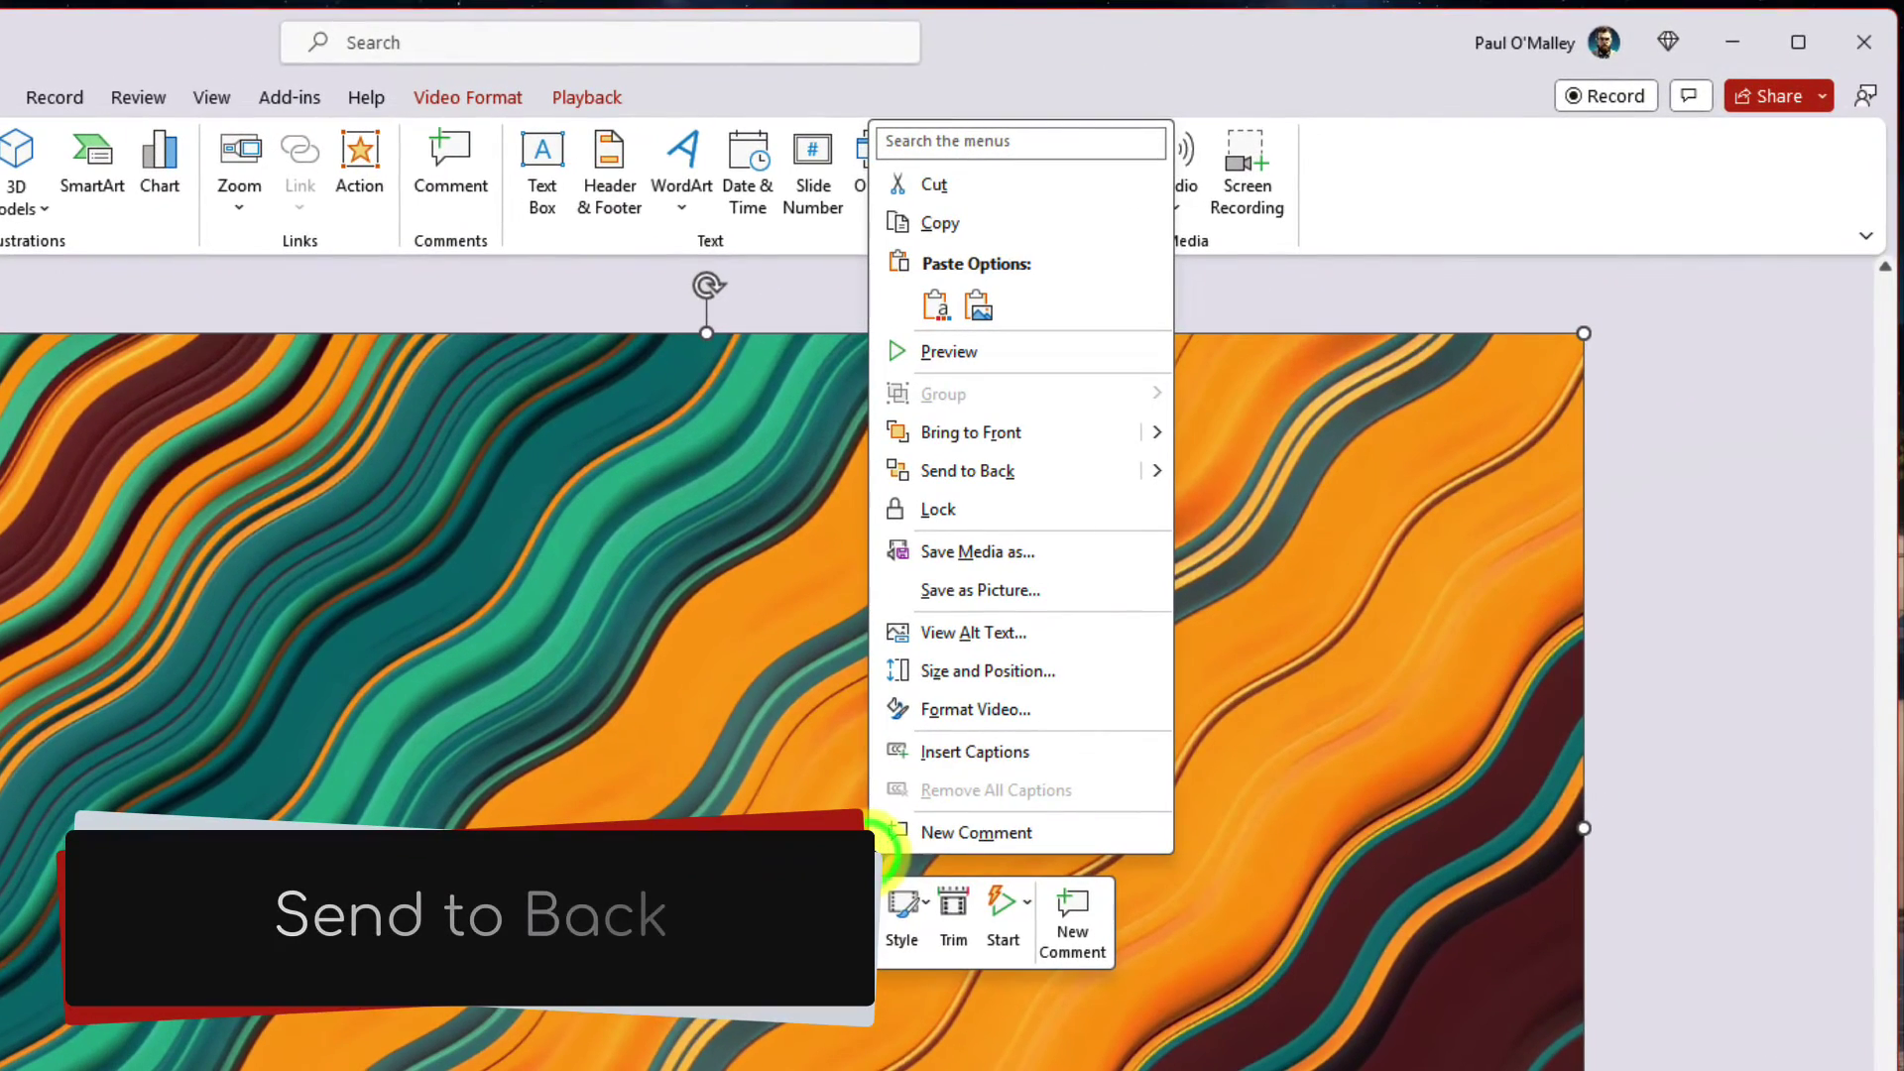
click(952, 472)
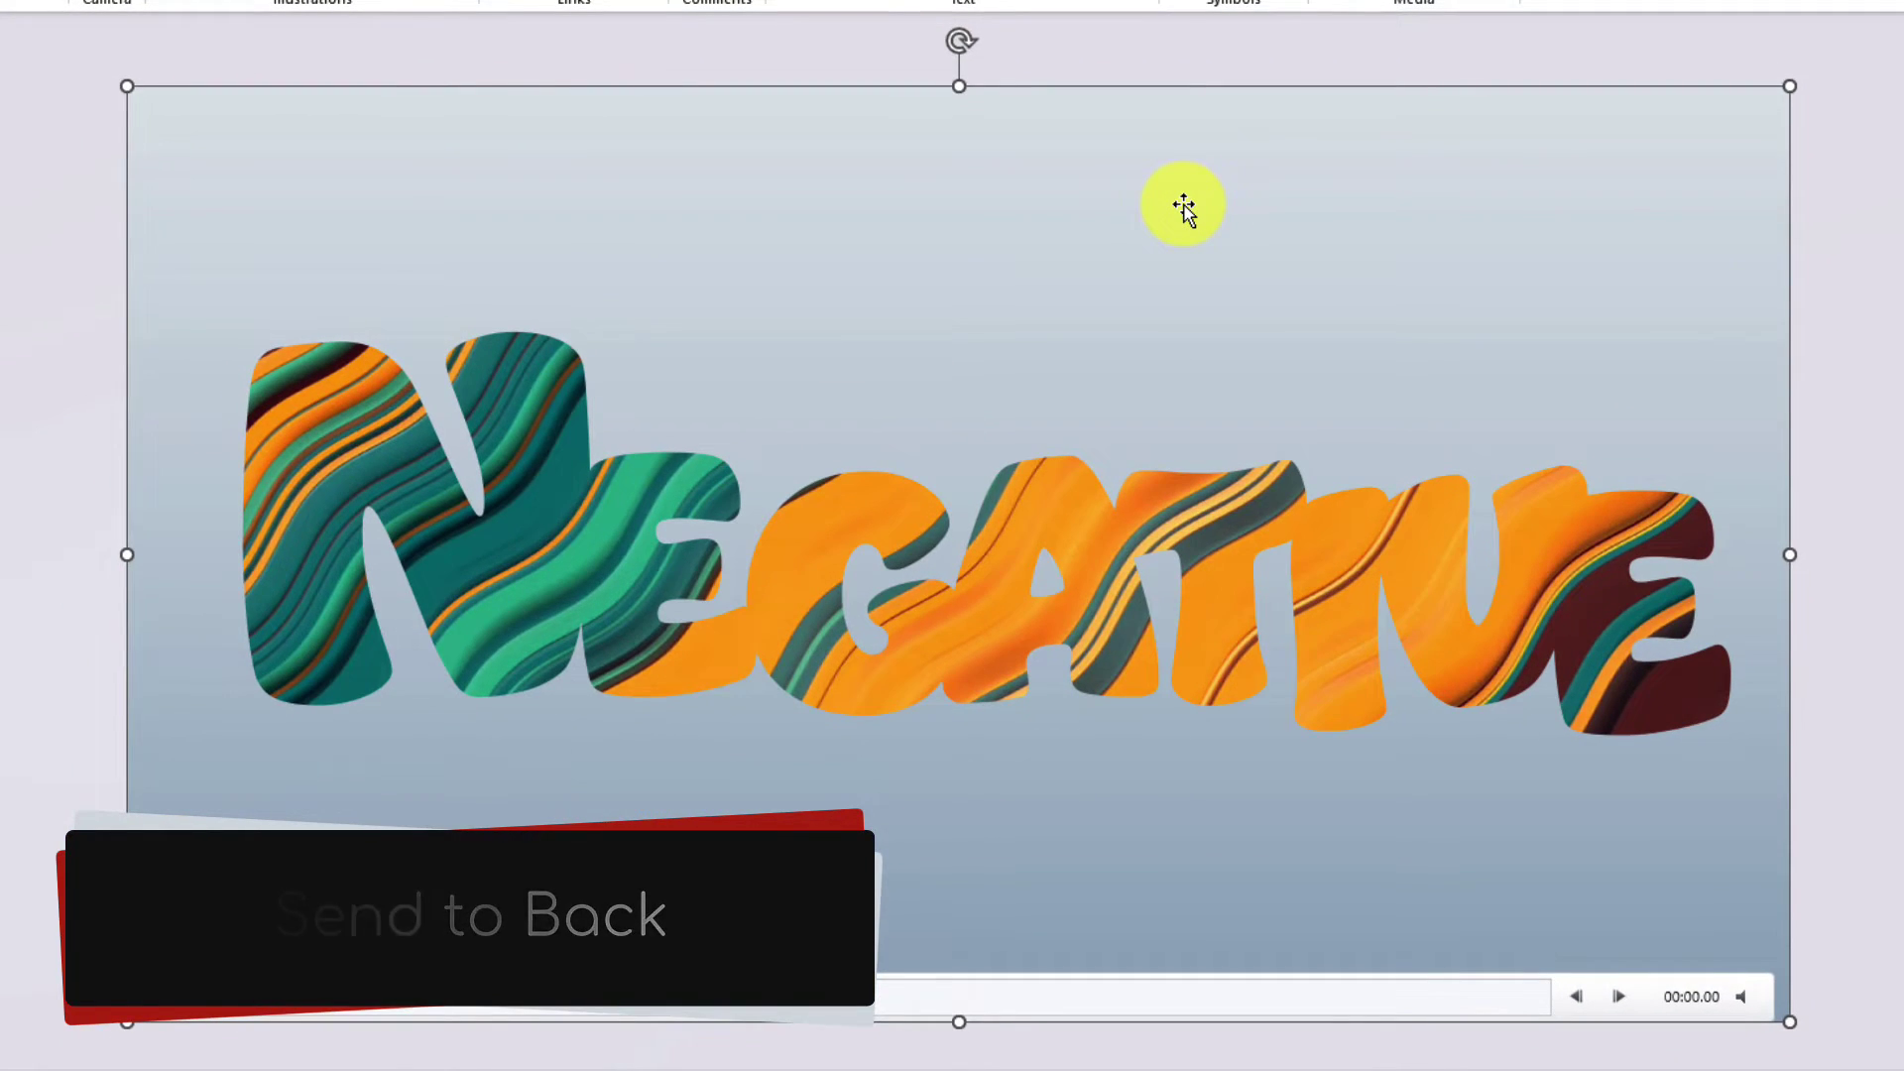
click(159, 994)
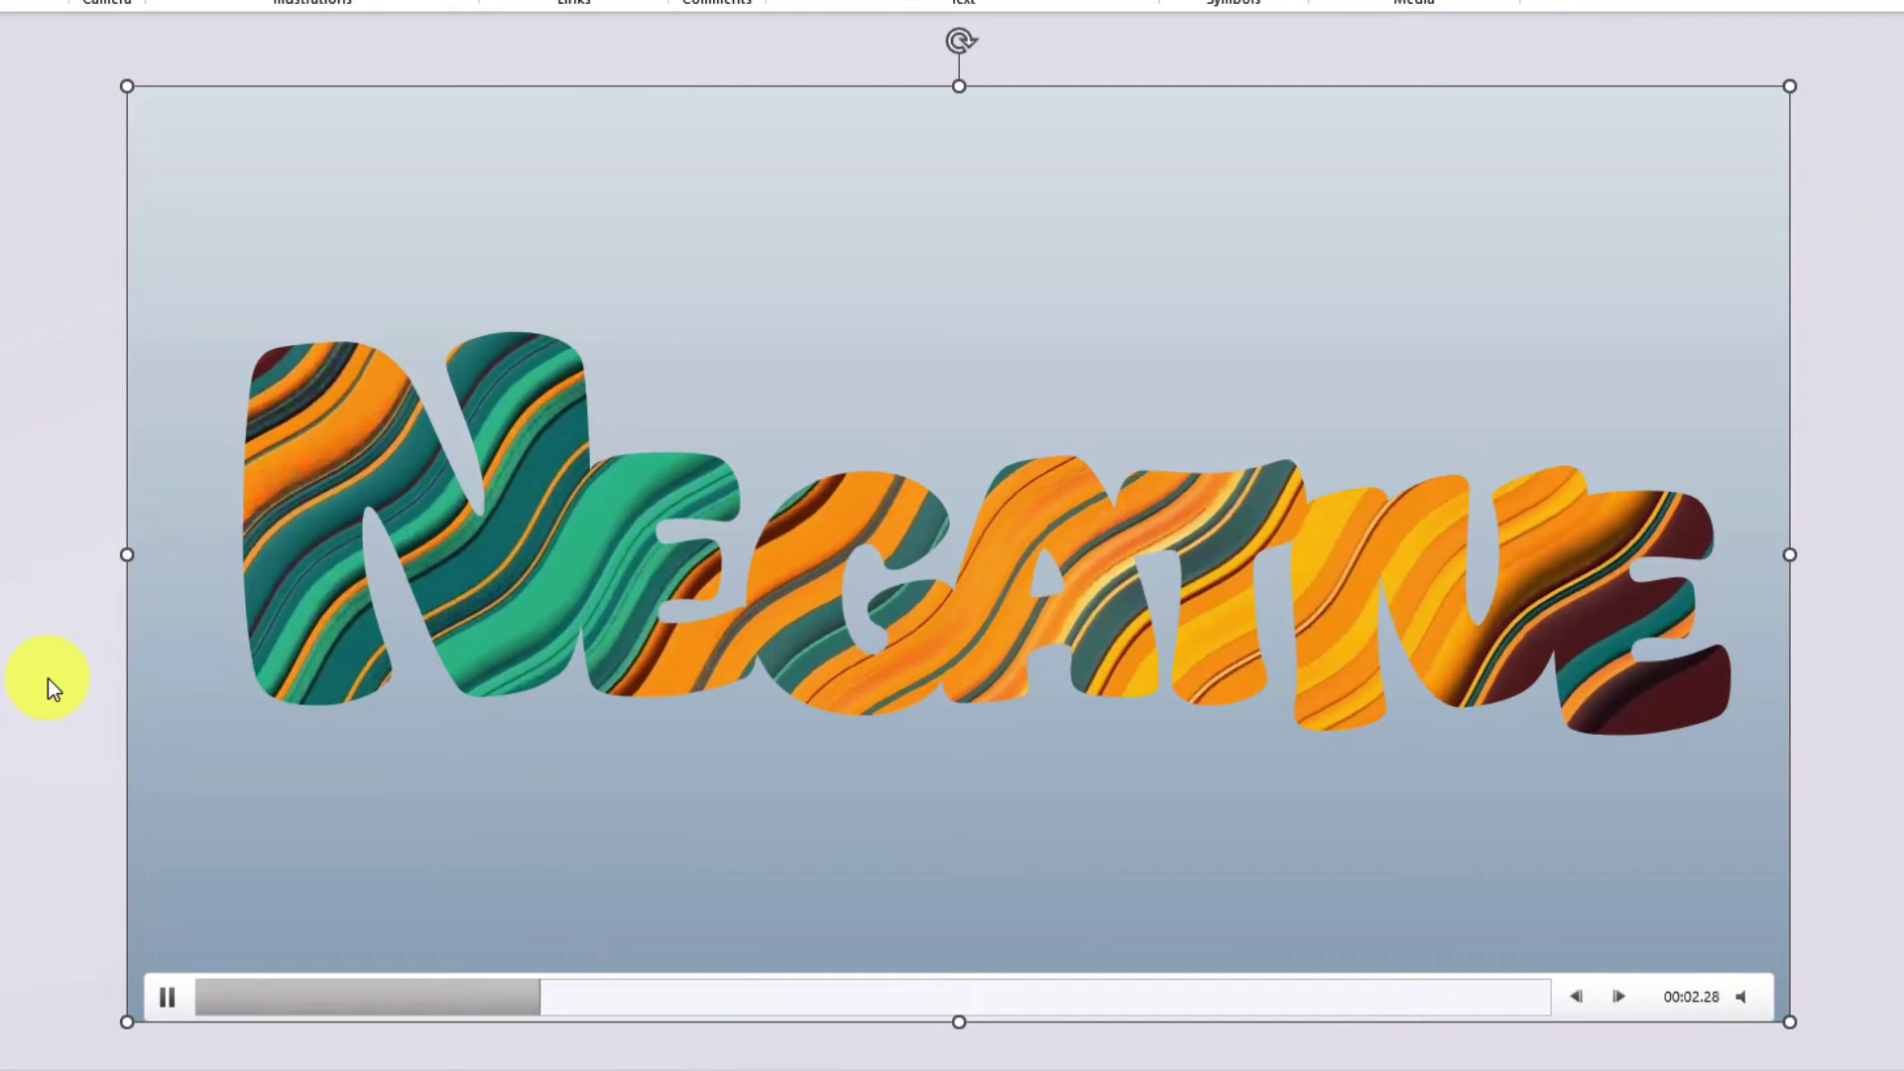
click(1002, 270)
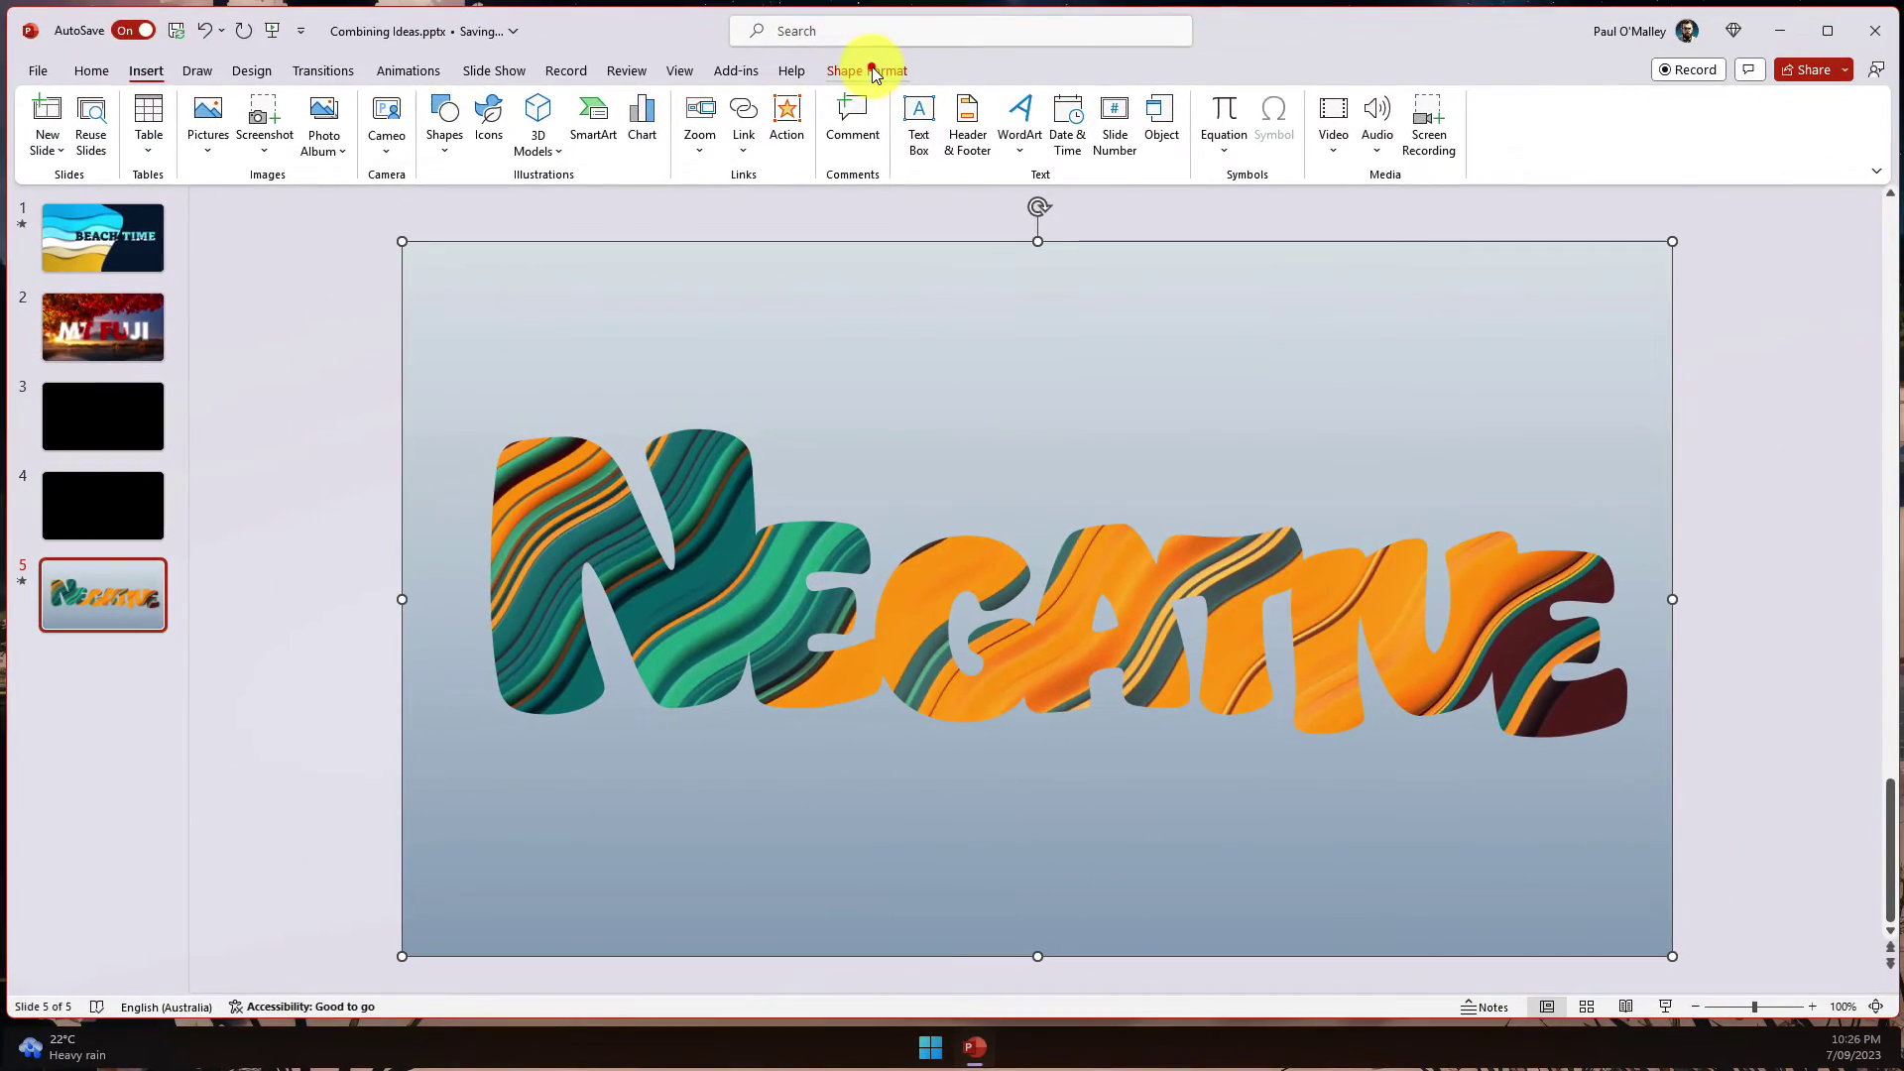
click(871, 70)
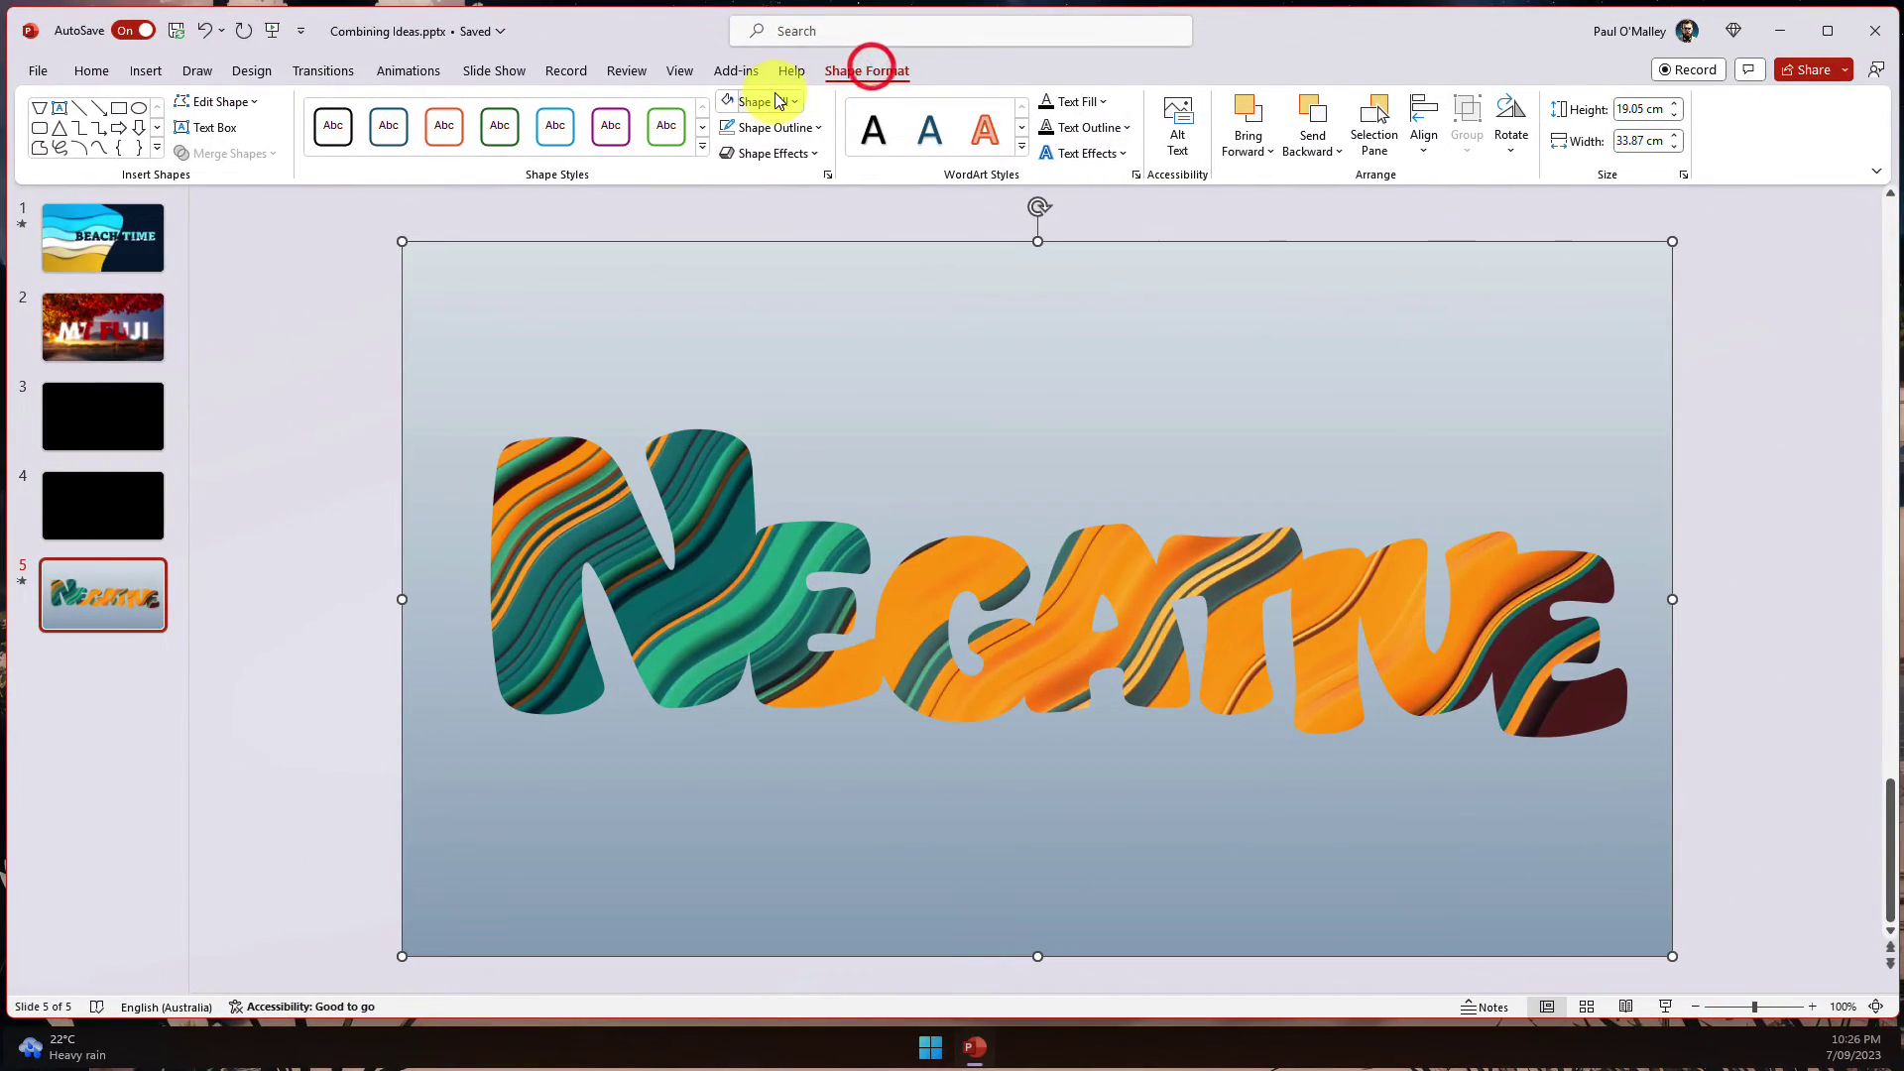
- In More Gradients, make the first gradient stop slightly transparent and keep the middle stop opaque
click(779, 100)
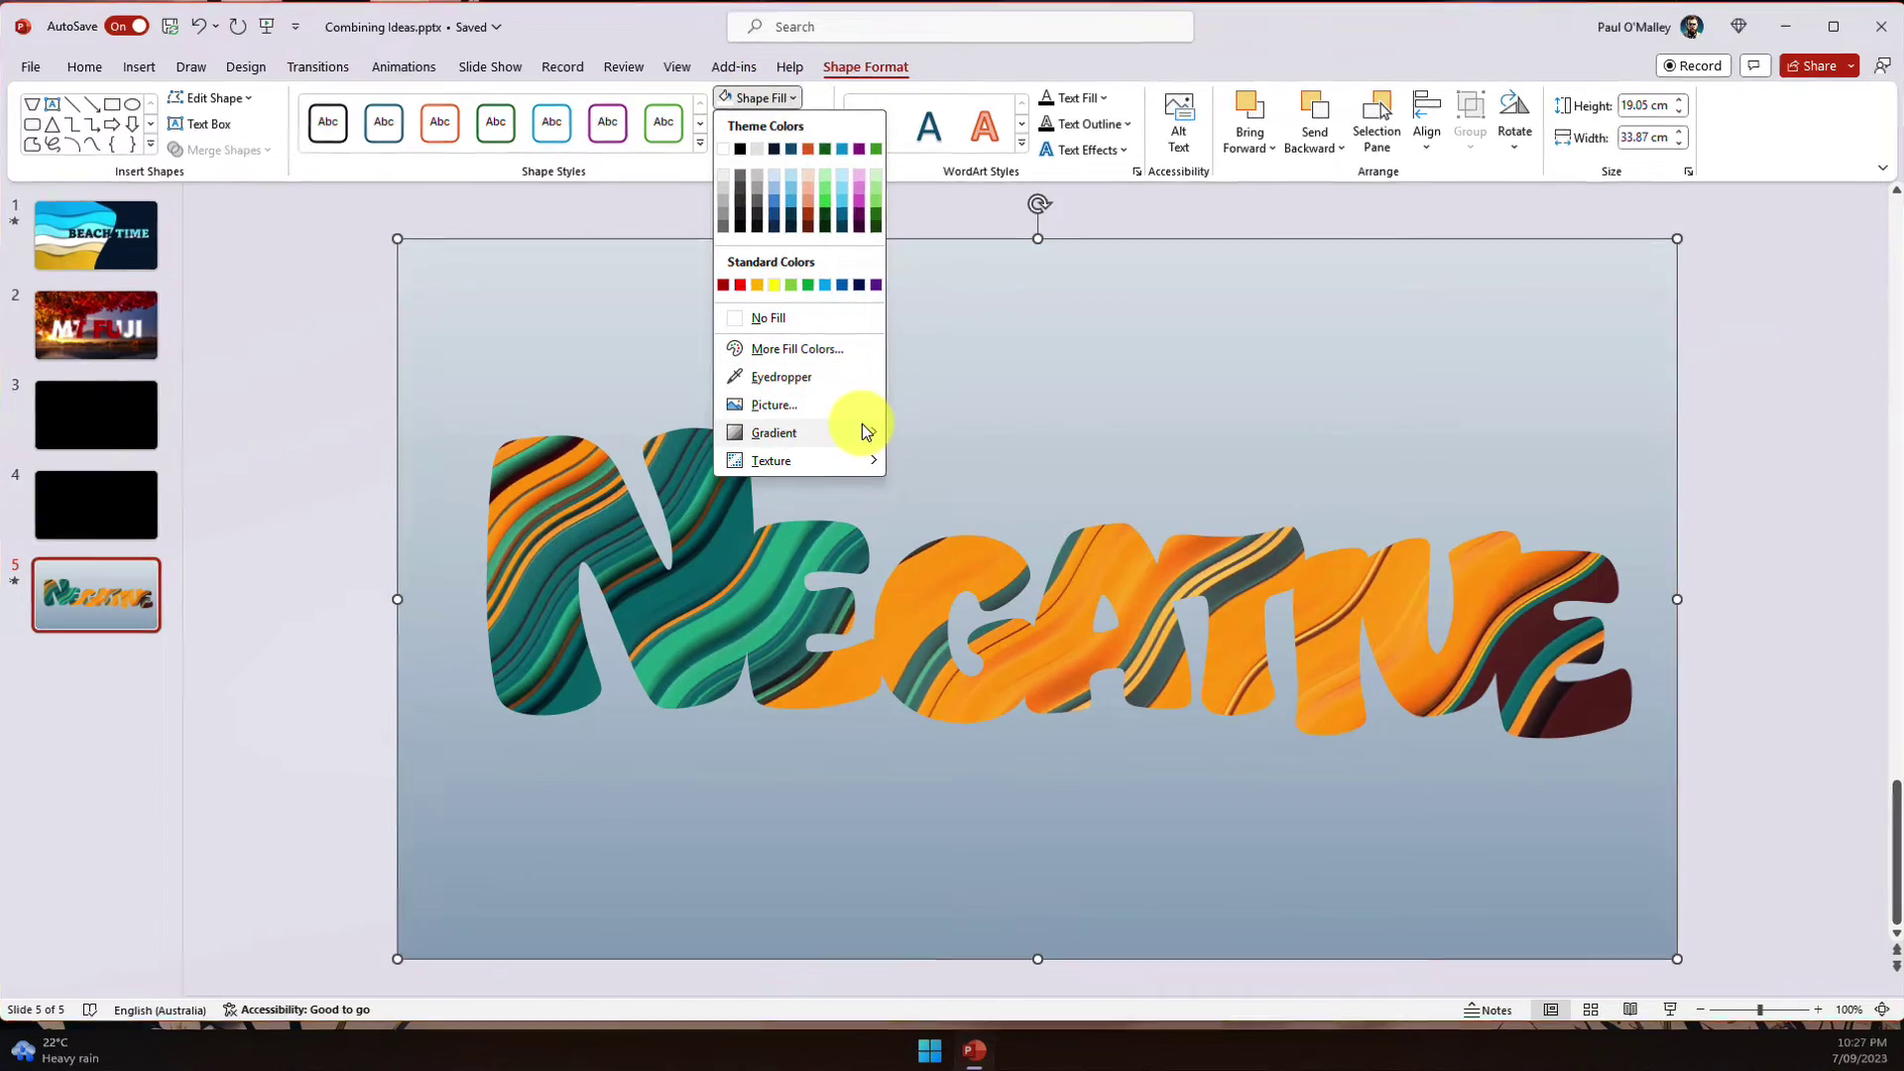
mouse_move(858, 434)
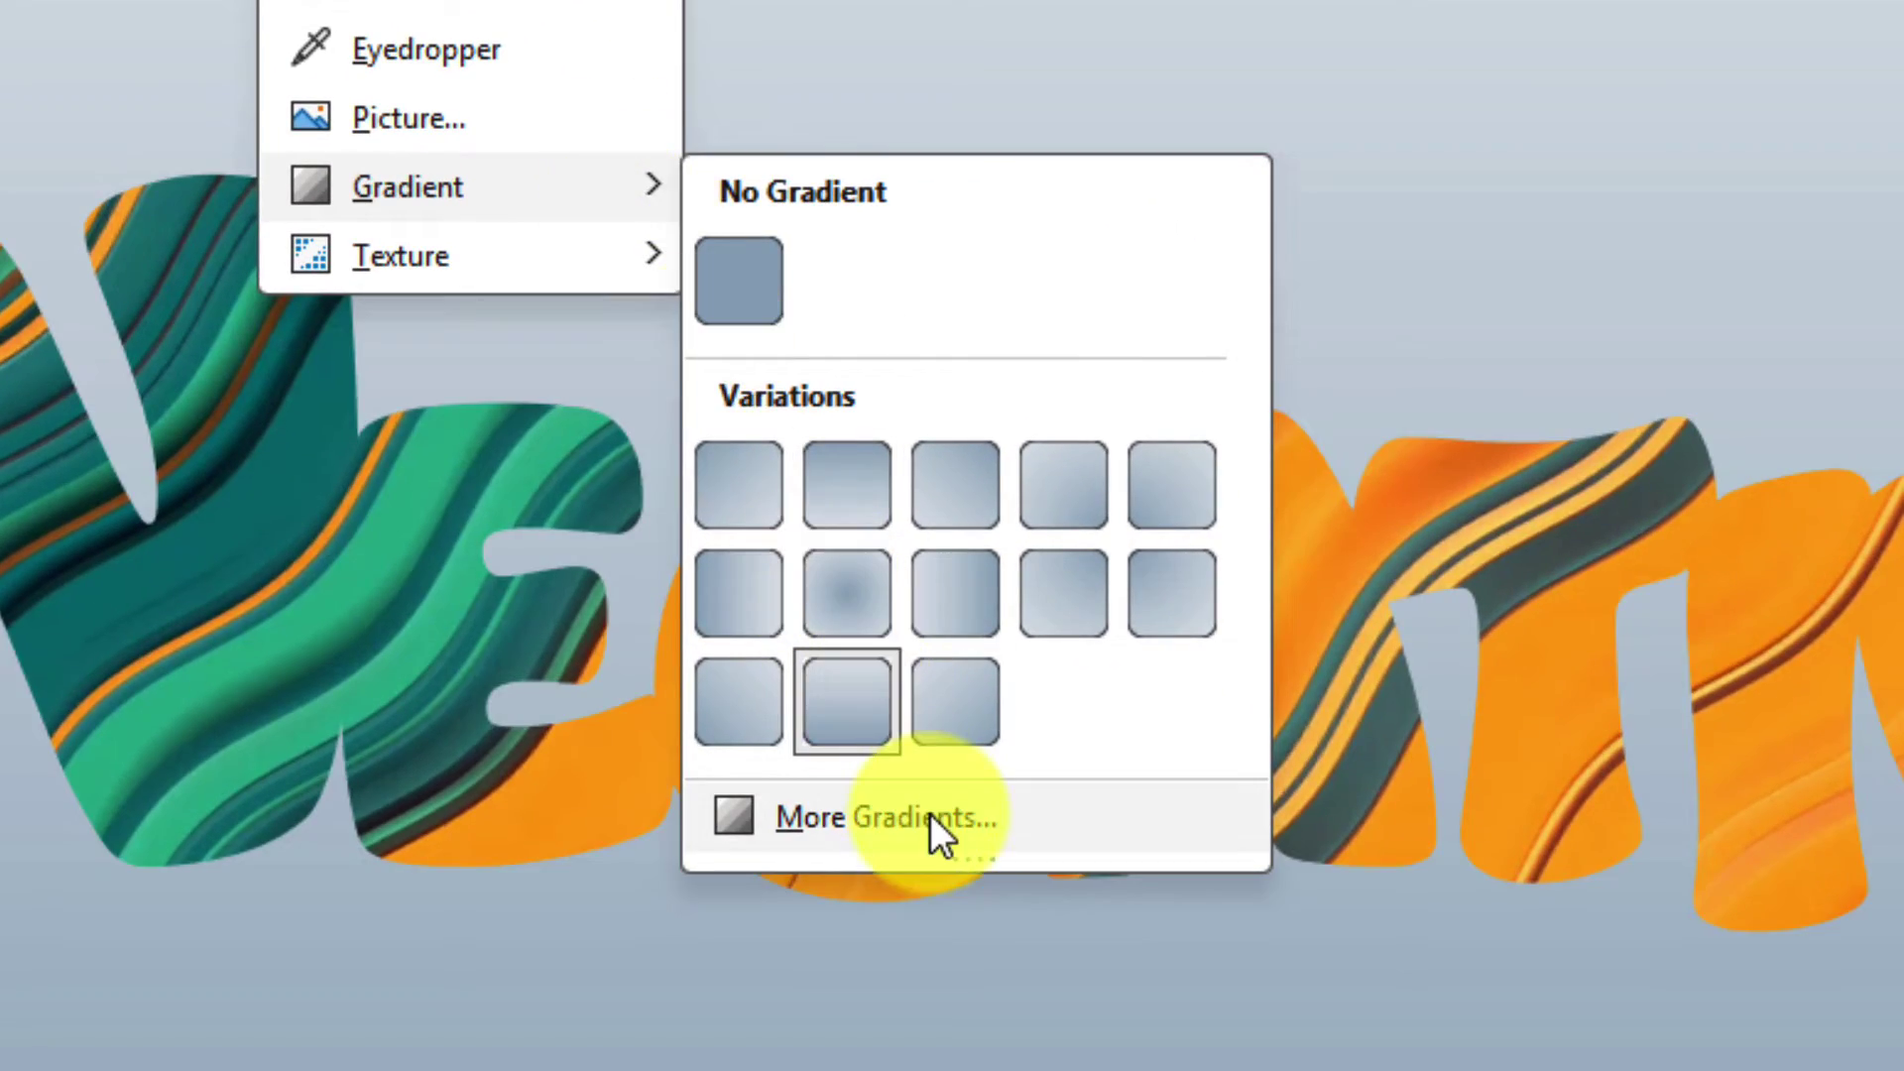
click(930, 815)
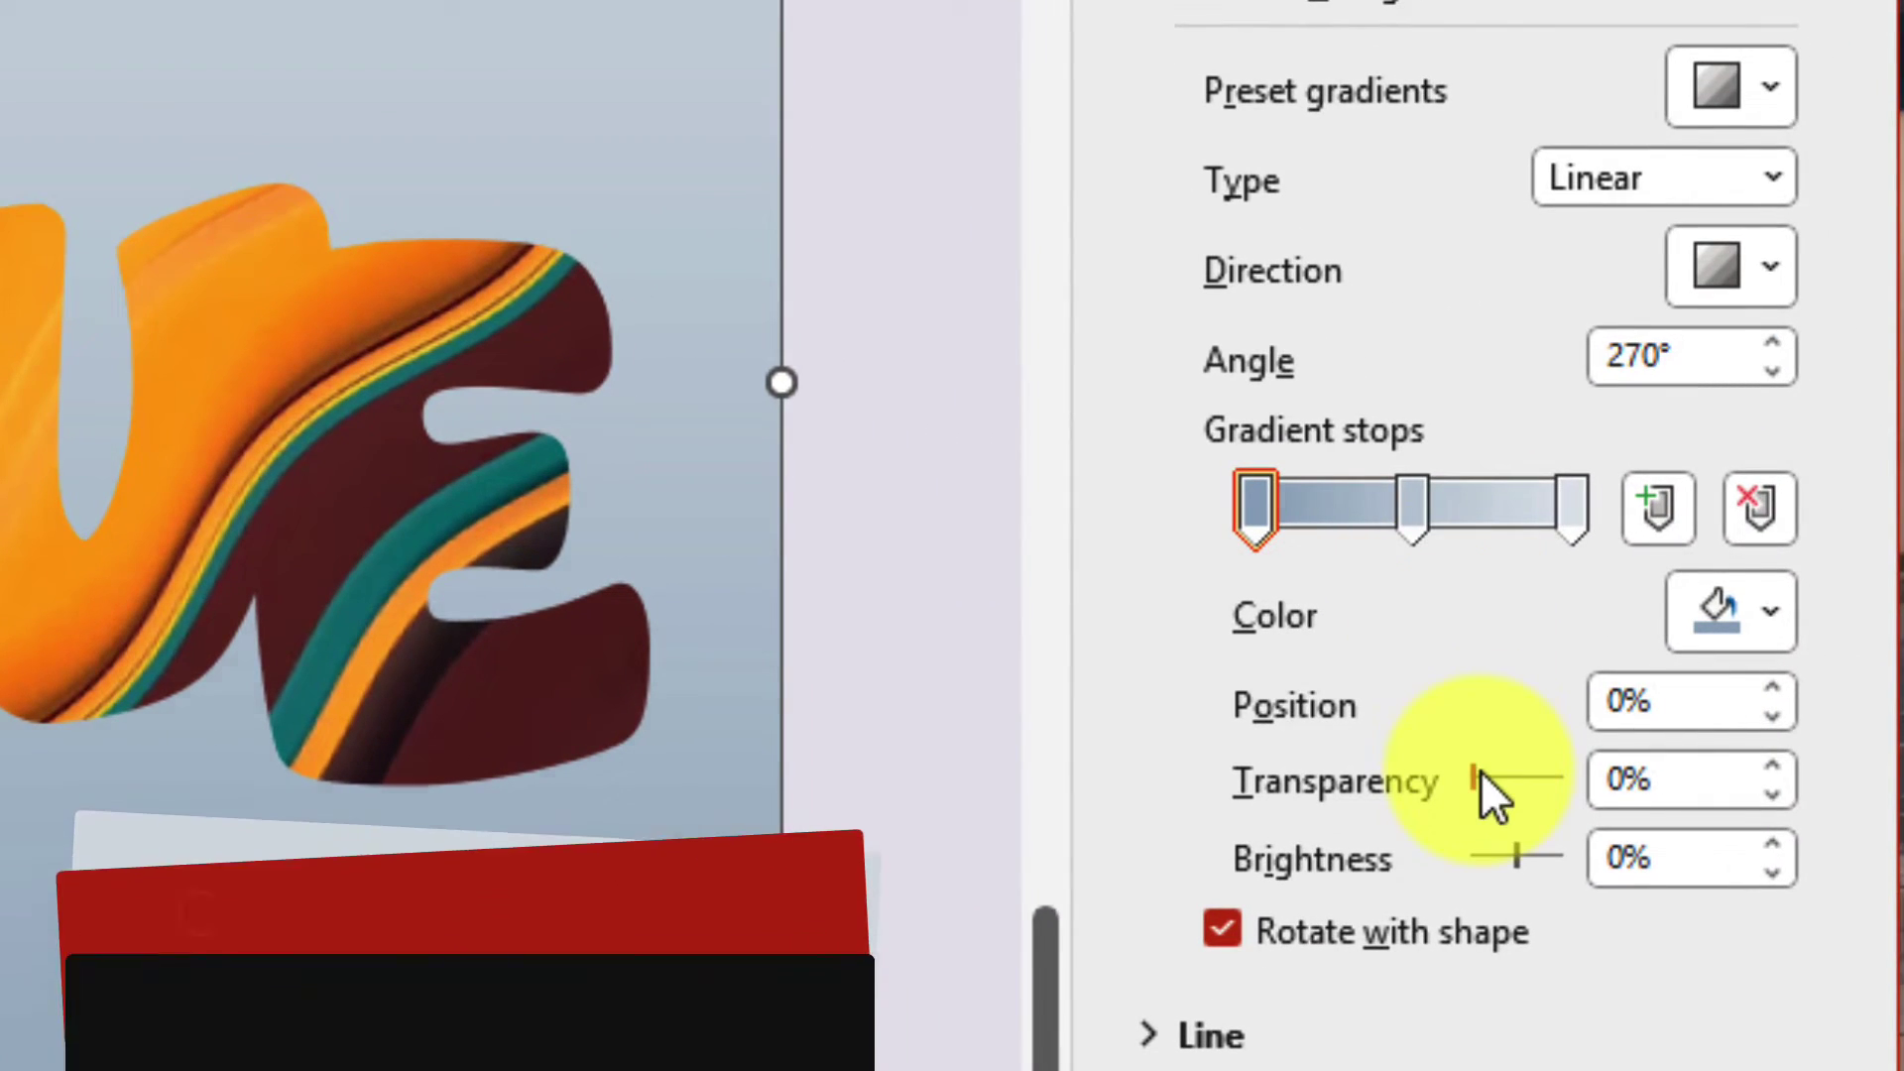
drag(1710, 740, 1713, 740)
drag(1479, 771, 1521, 775)
click(1415, 506)
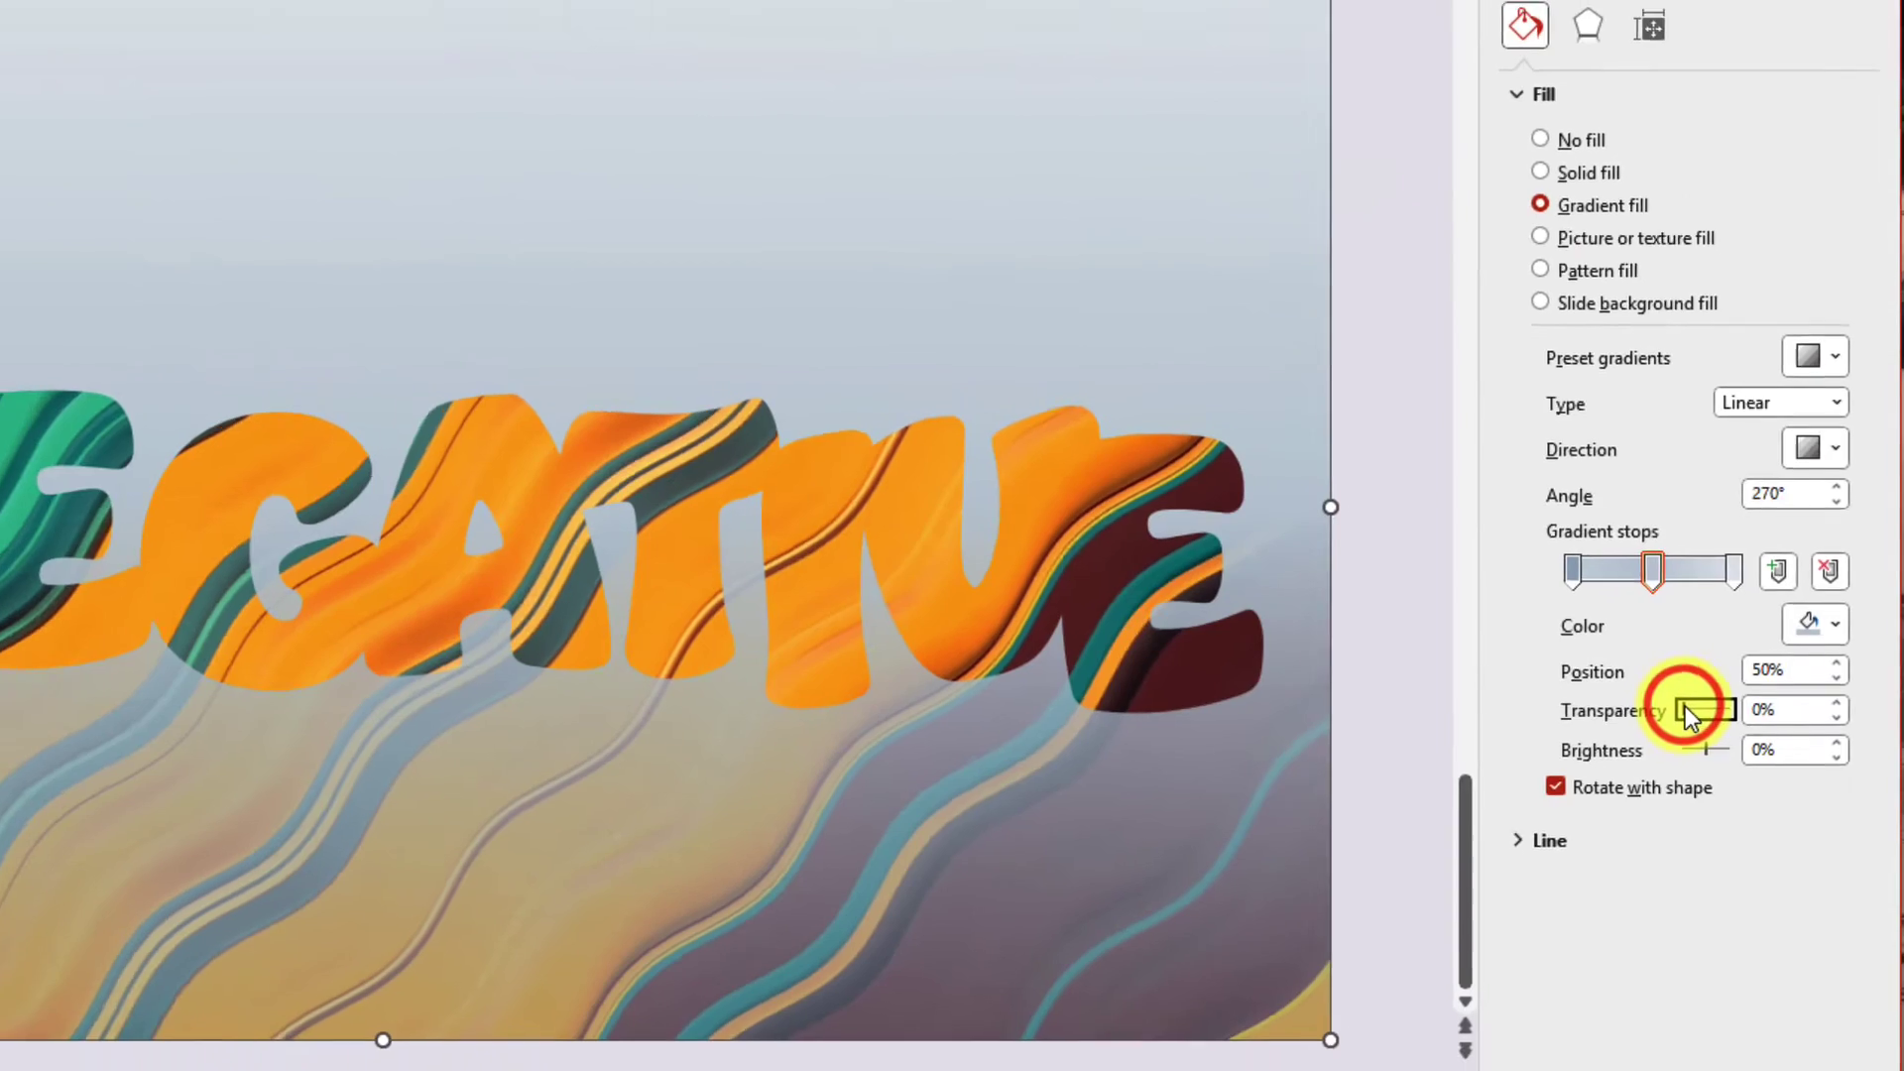
drag(1474, 770, 1499, 769)
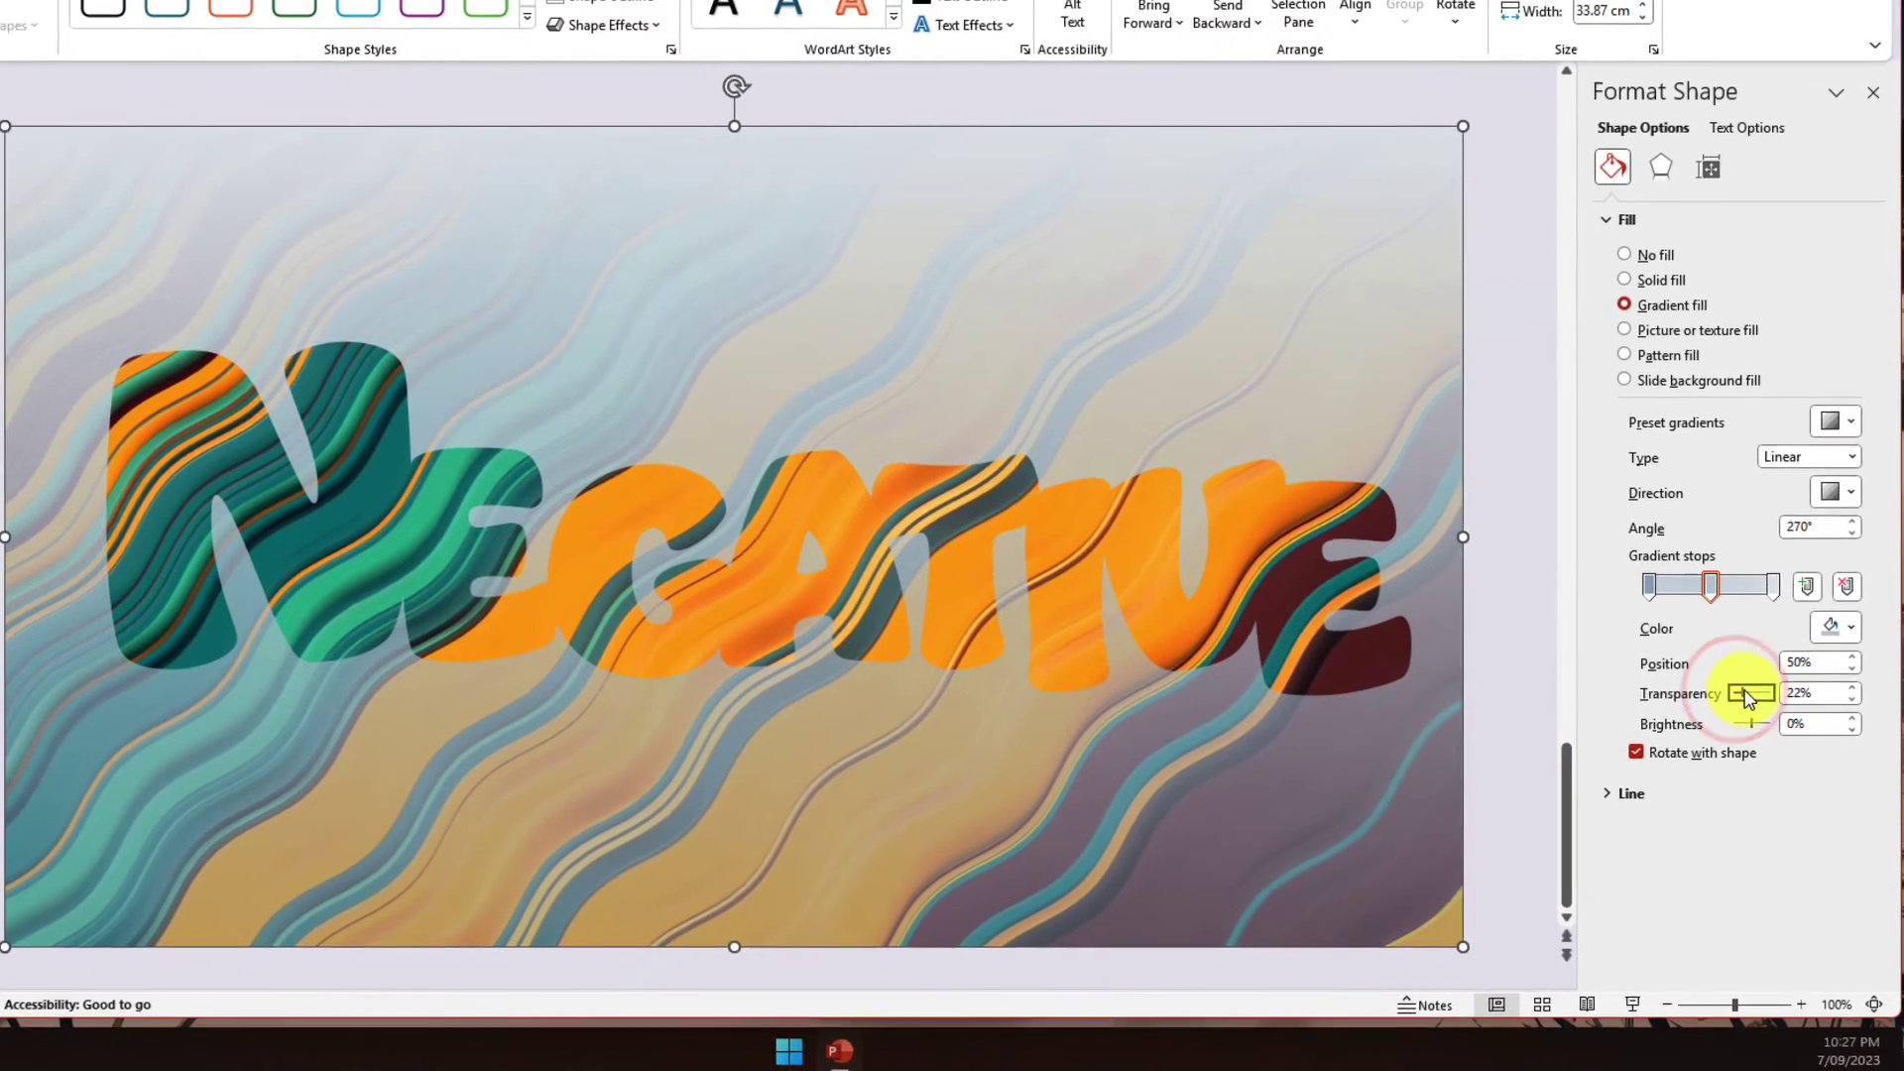
drag(1744, 693, 1736, 693)
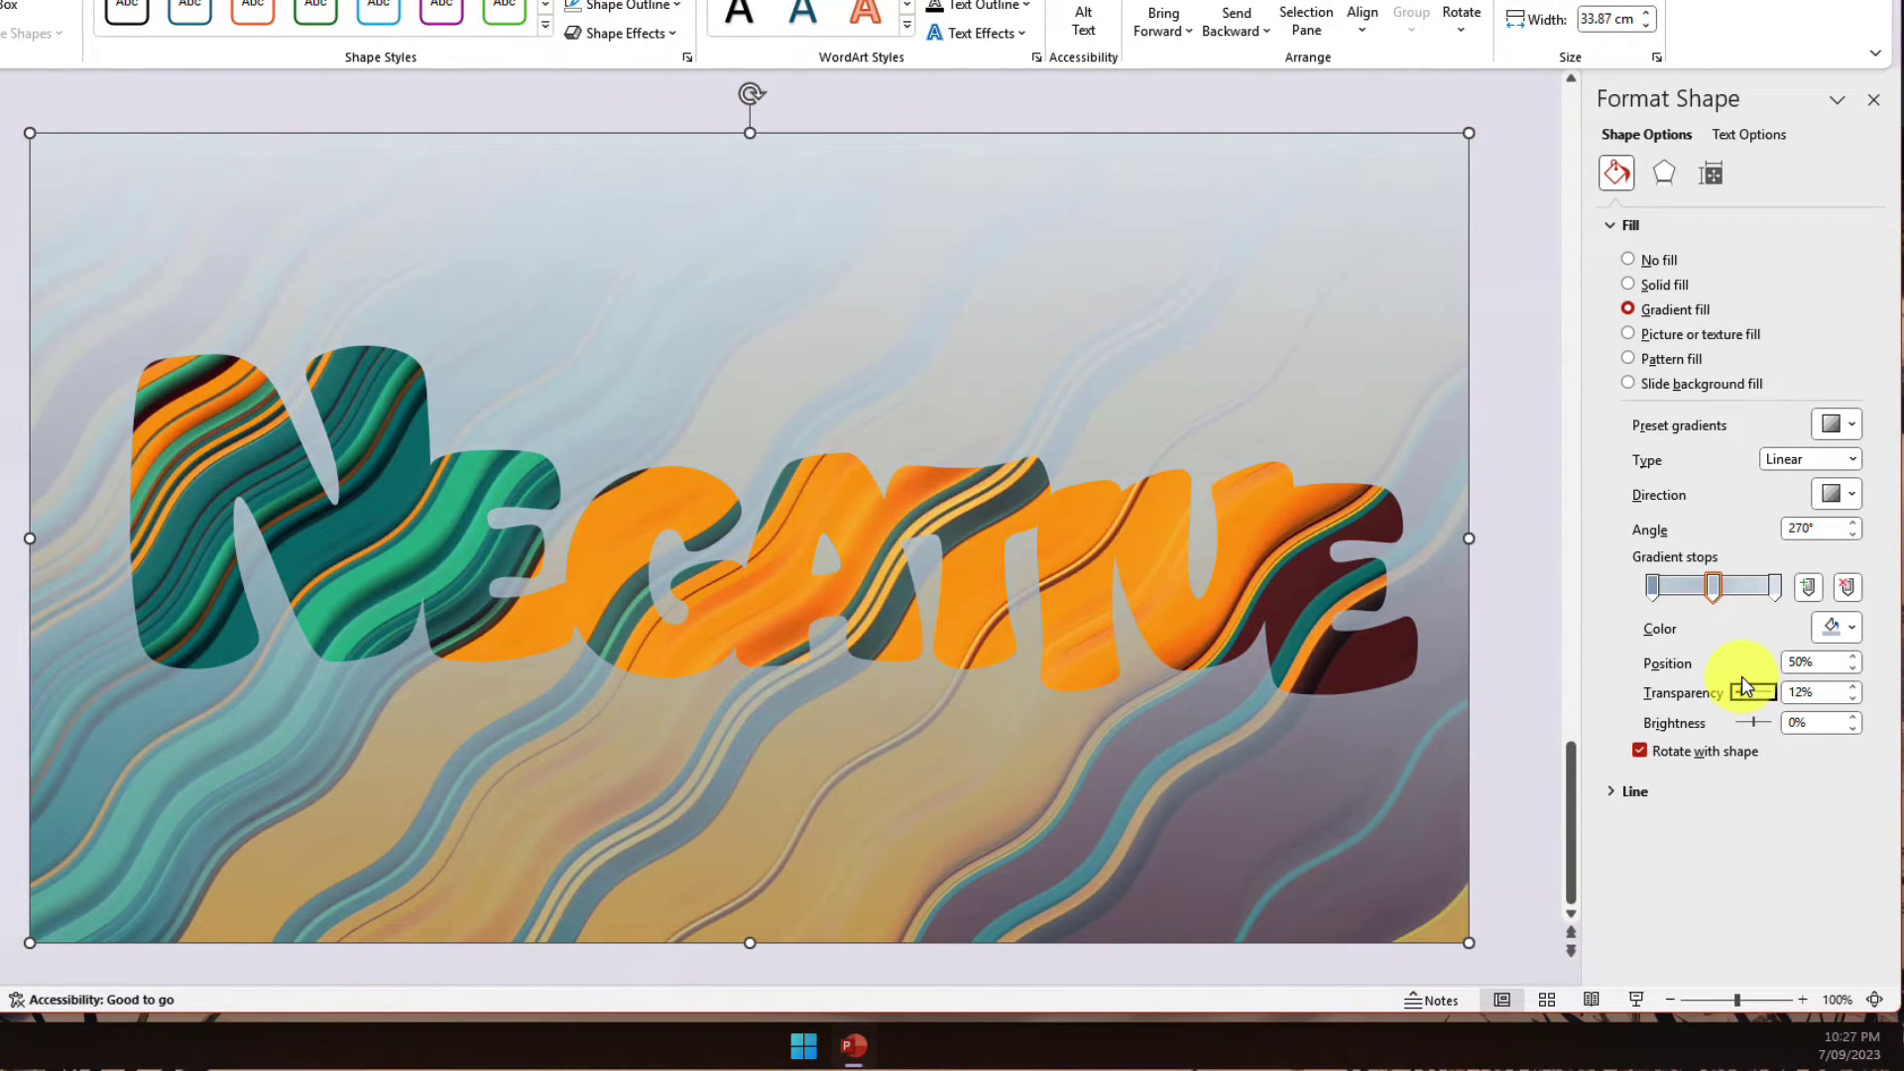
- Make the right-end gradient stop 41% transparent and darken it almost to black
click(1775, 589)
drag(1737, 700, 1757, 688)
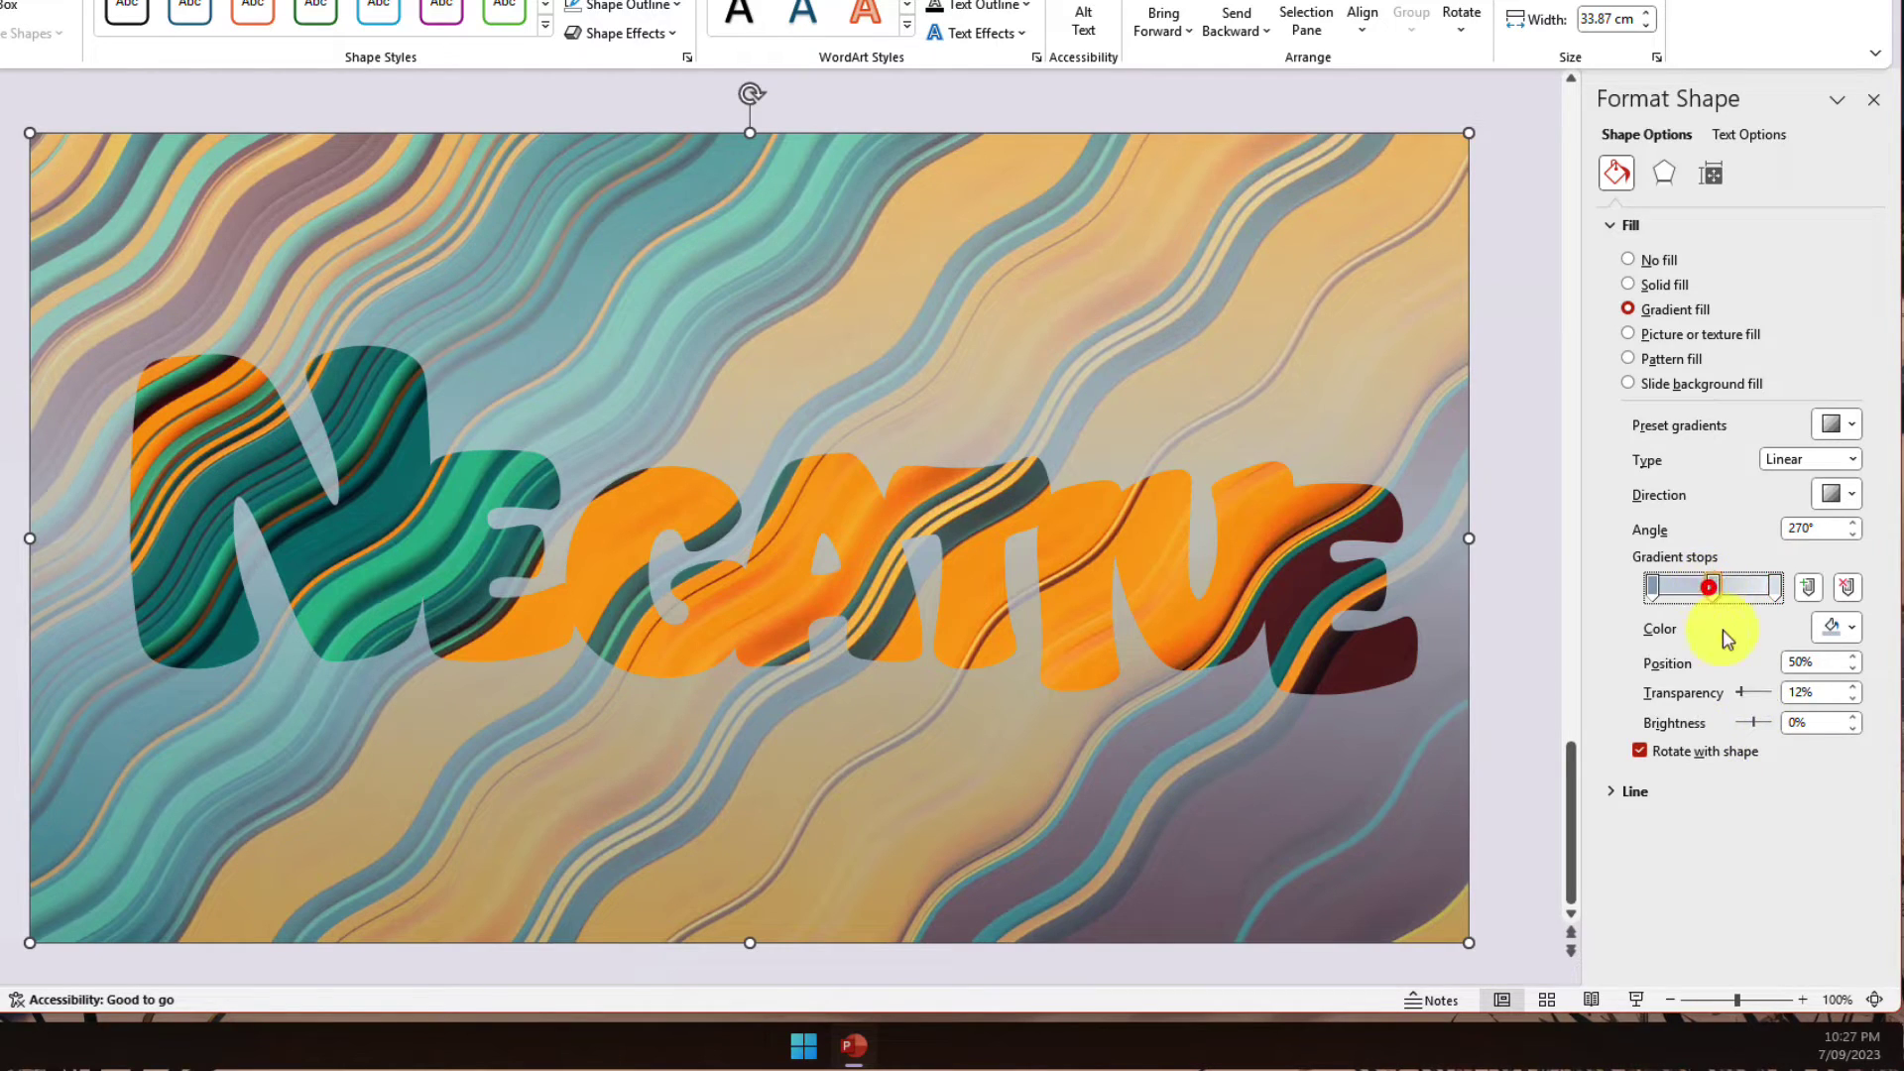
drag(1748, 727, 1728, 731)
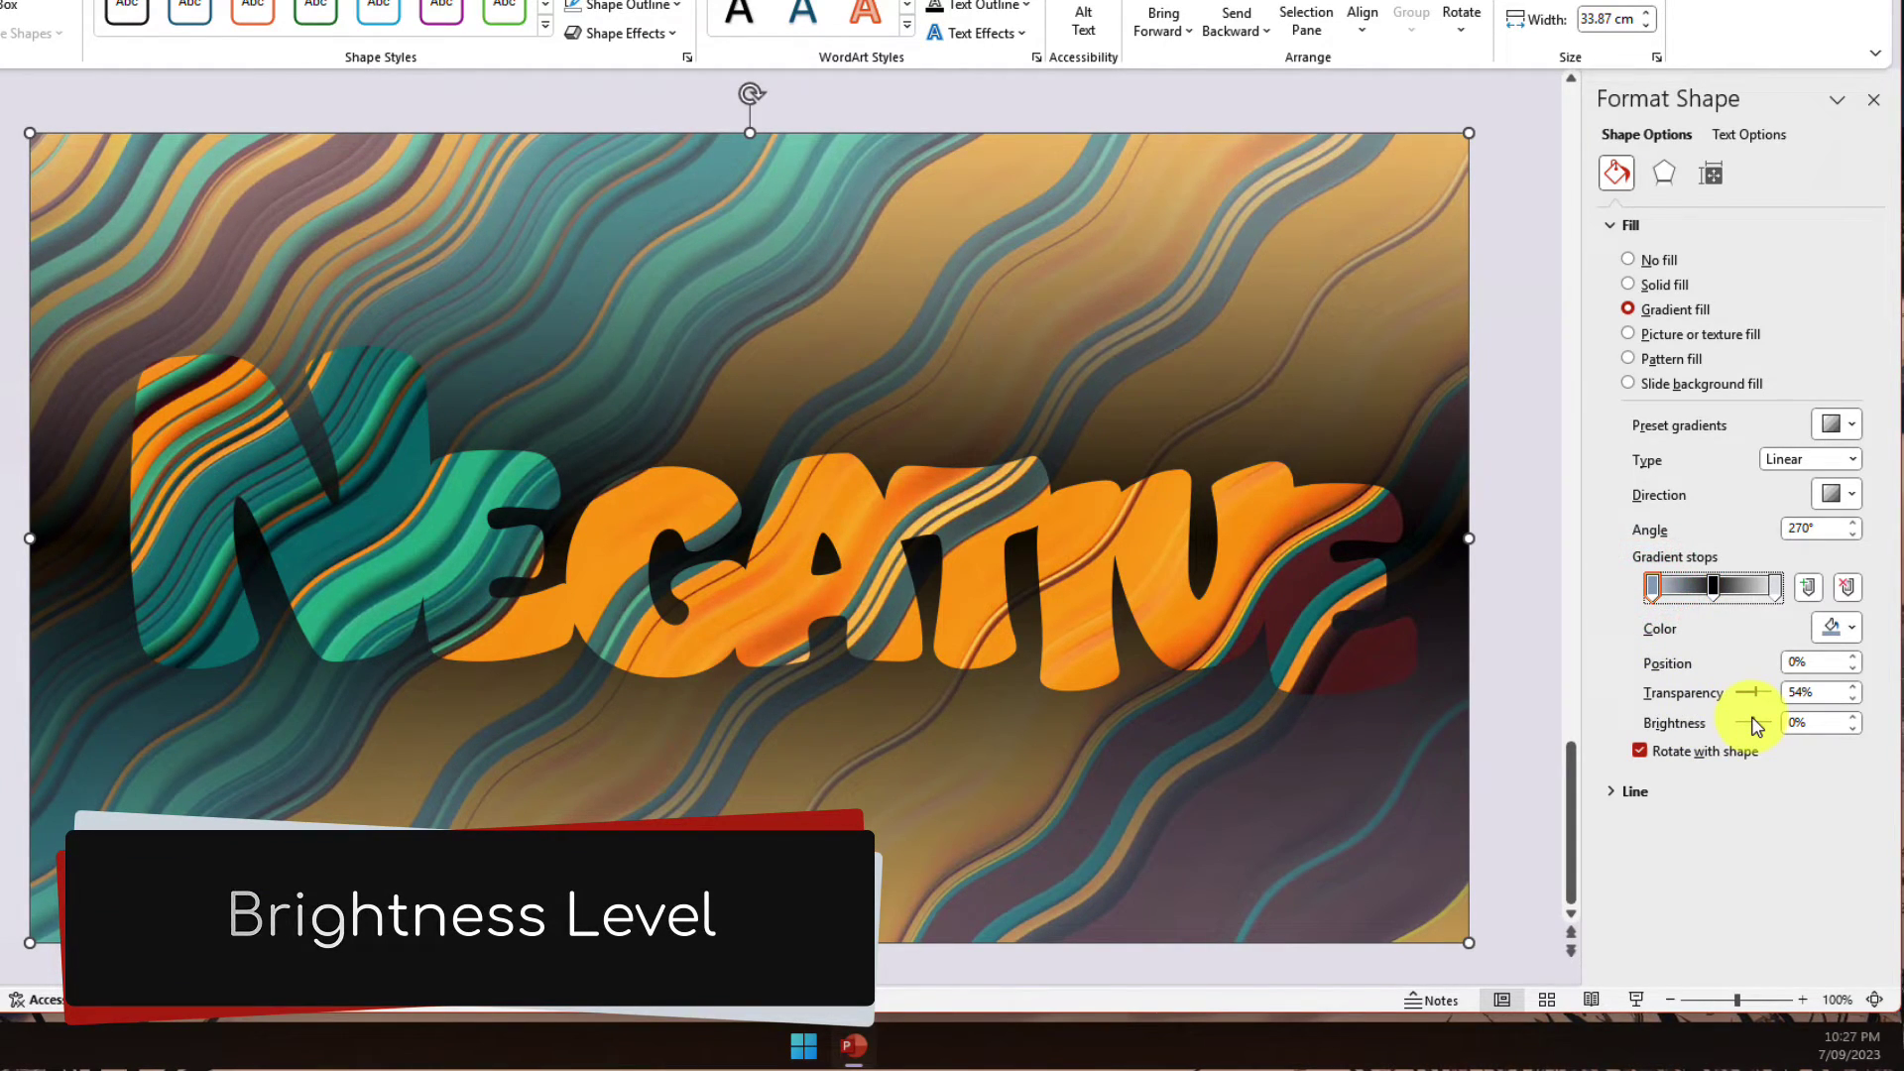
drag(1751, 722, 1745, 743)
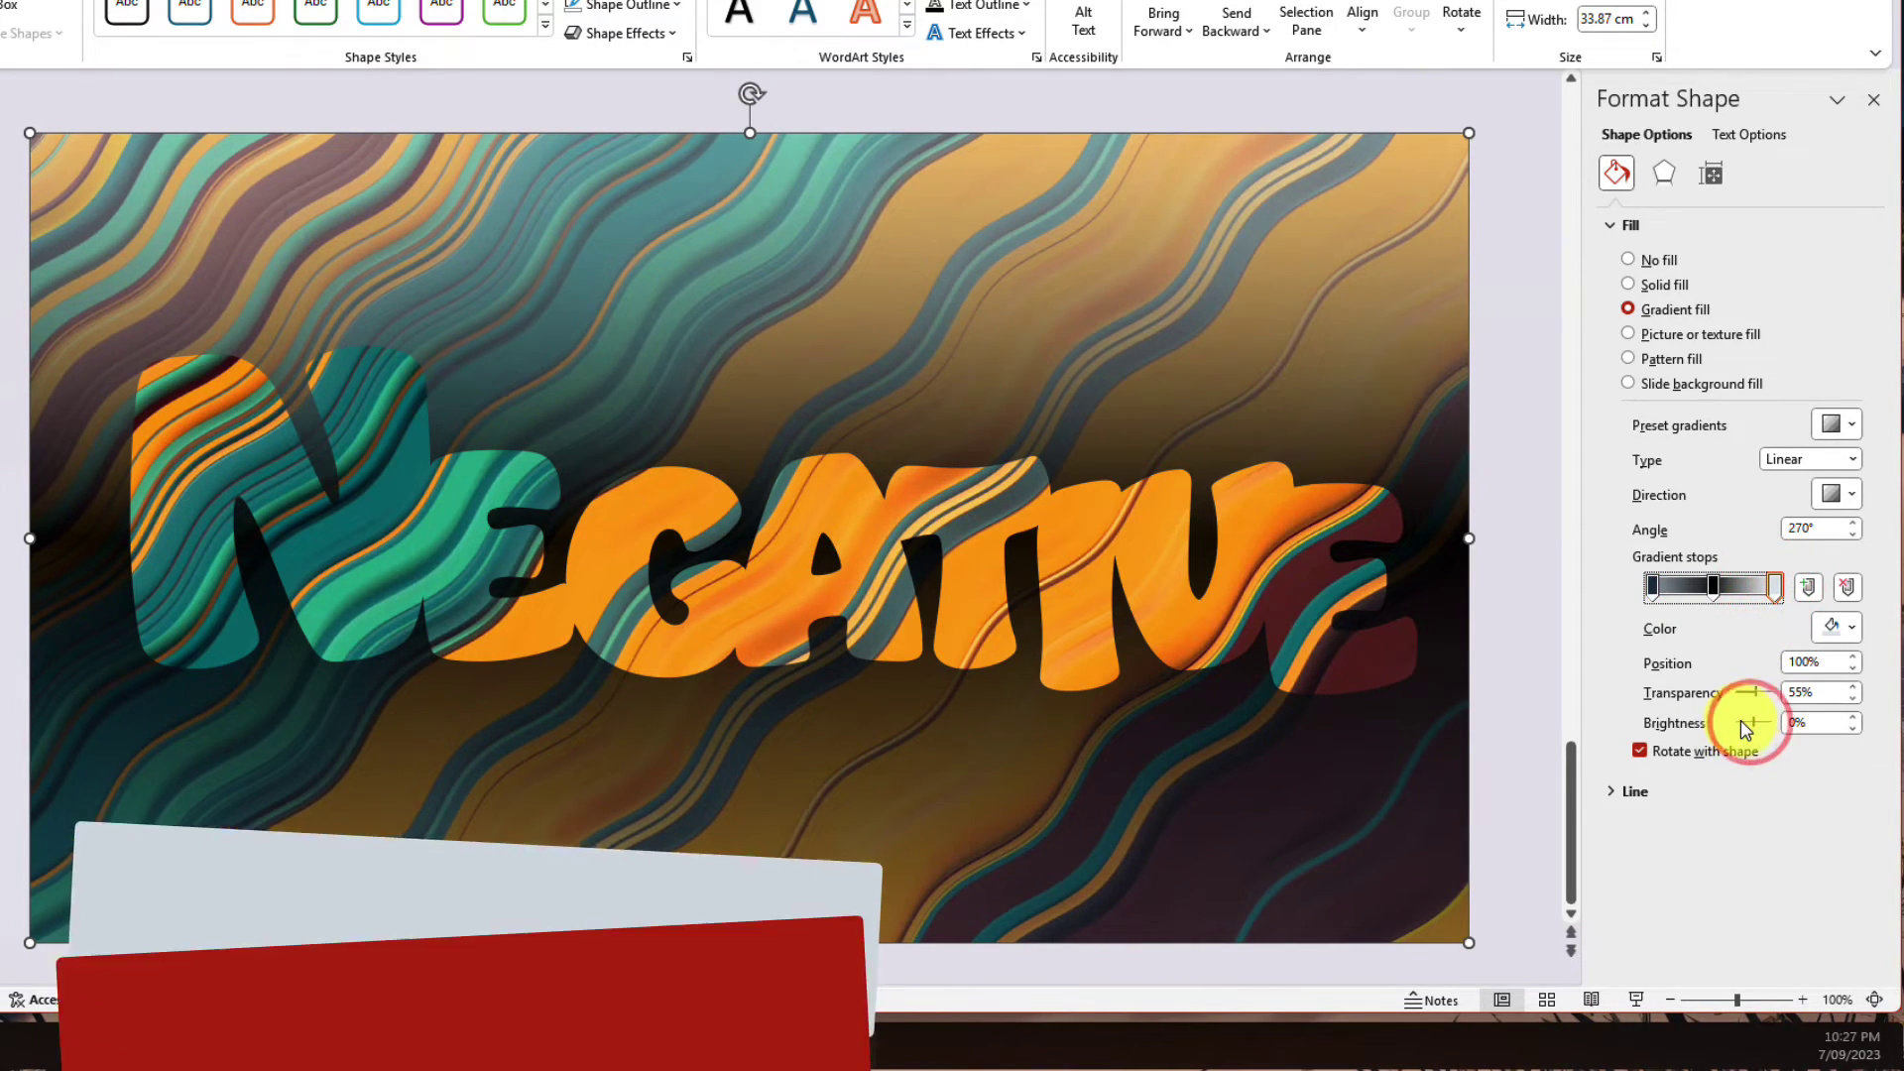
drag(1738, 723, 1755, 732)
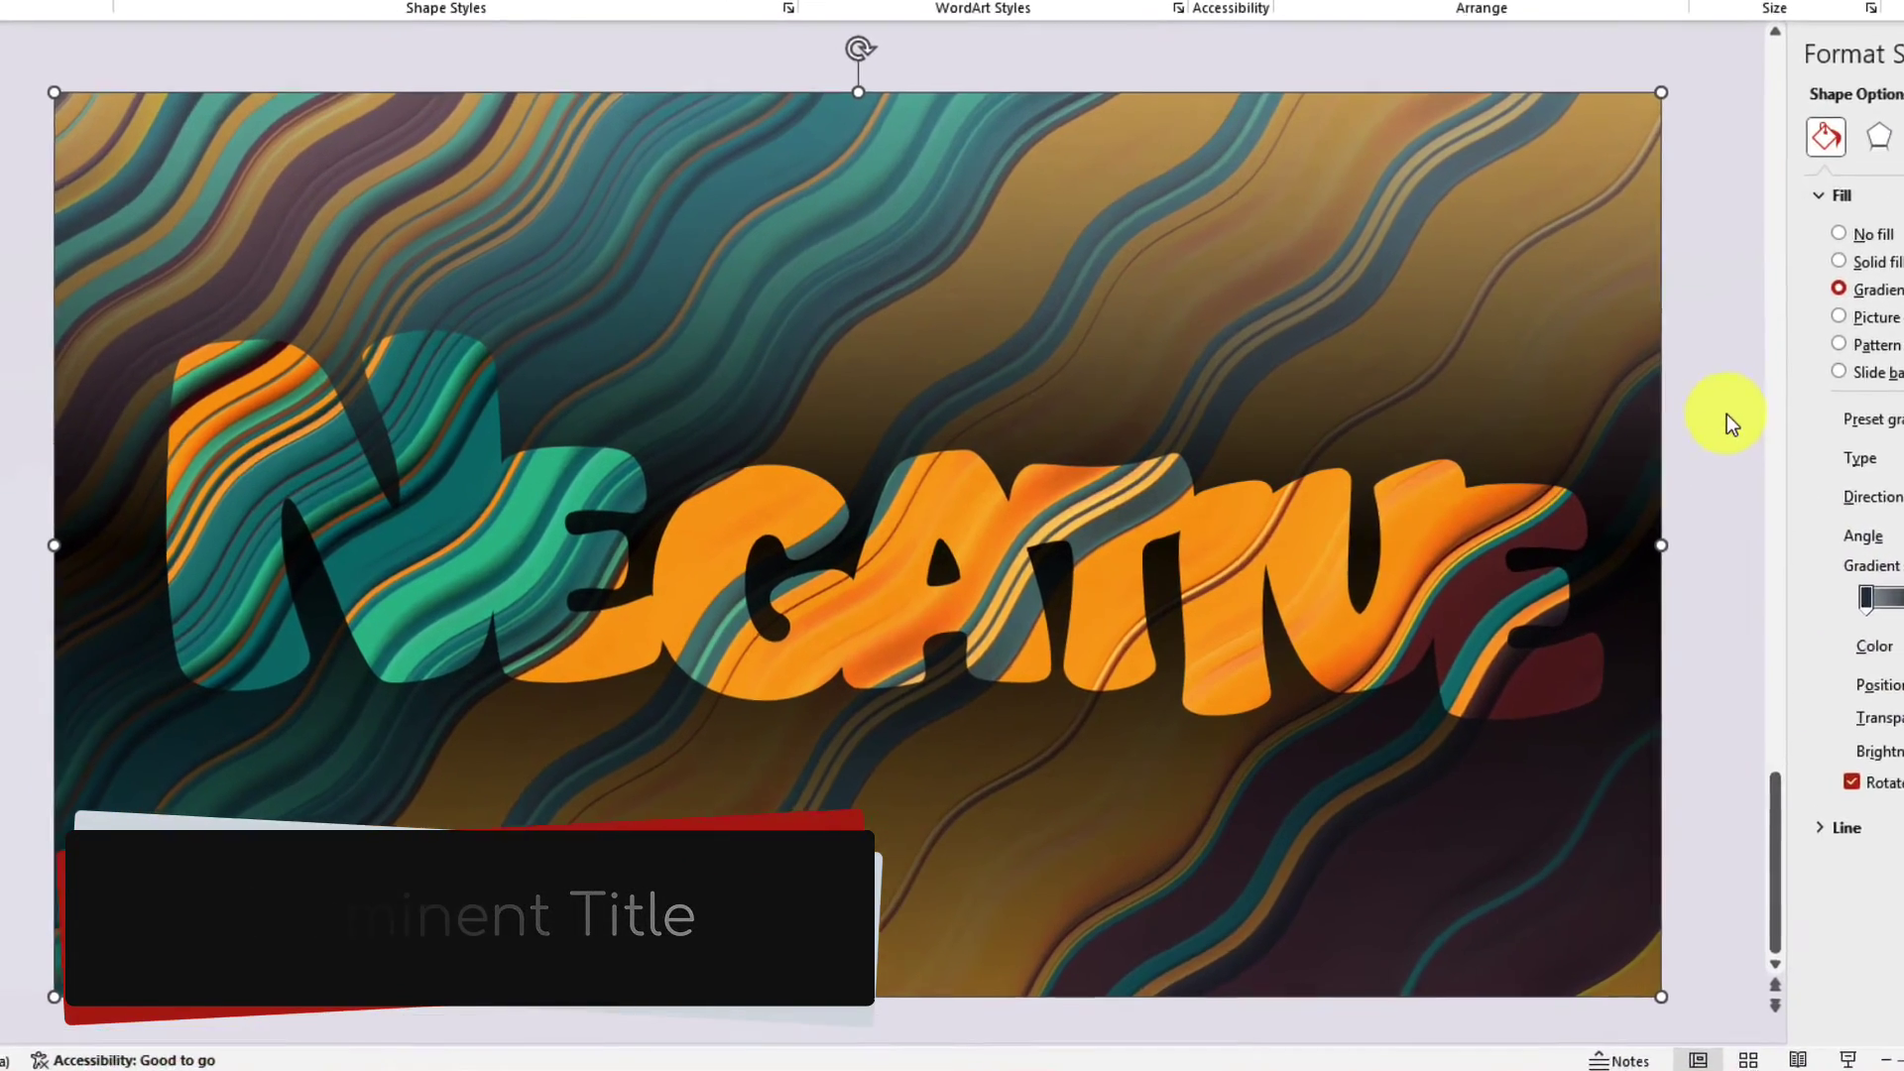
- Play the background video to preview the NEGATIVE effect, then go to the BEACH TIME slide
click(1527, 437)
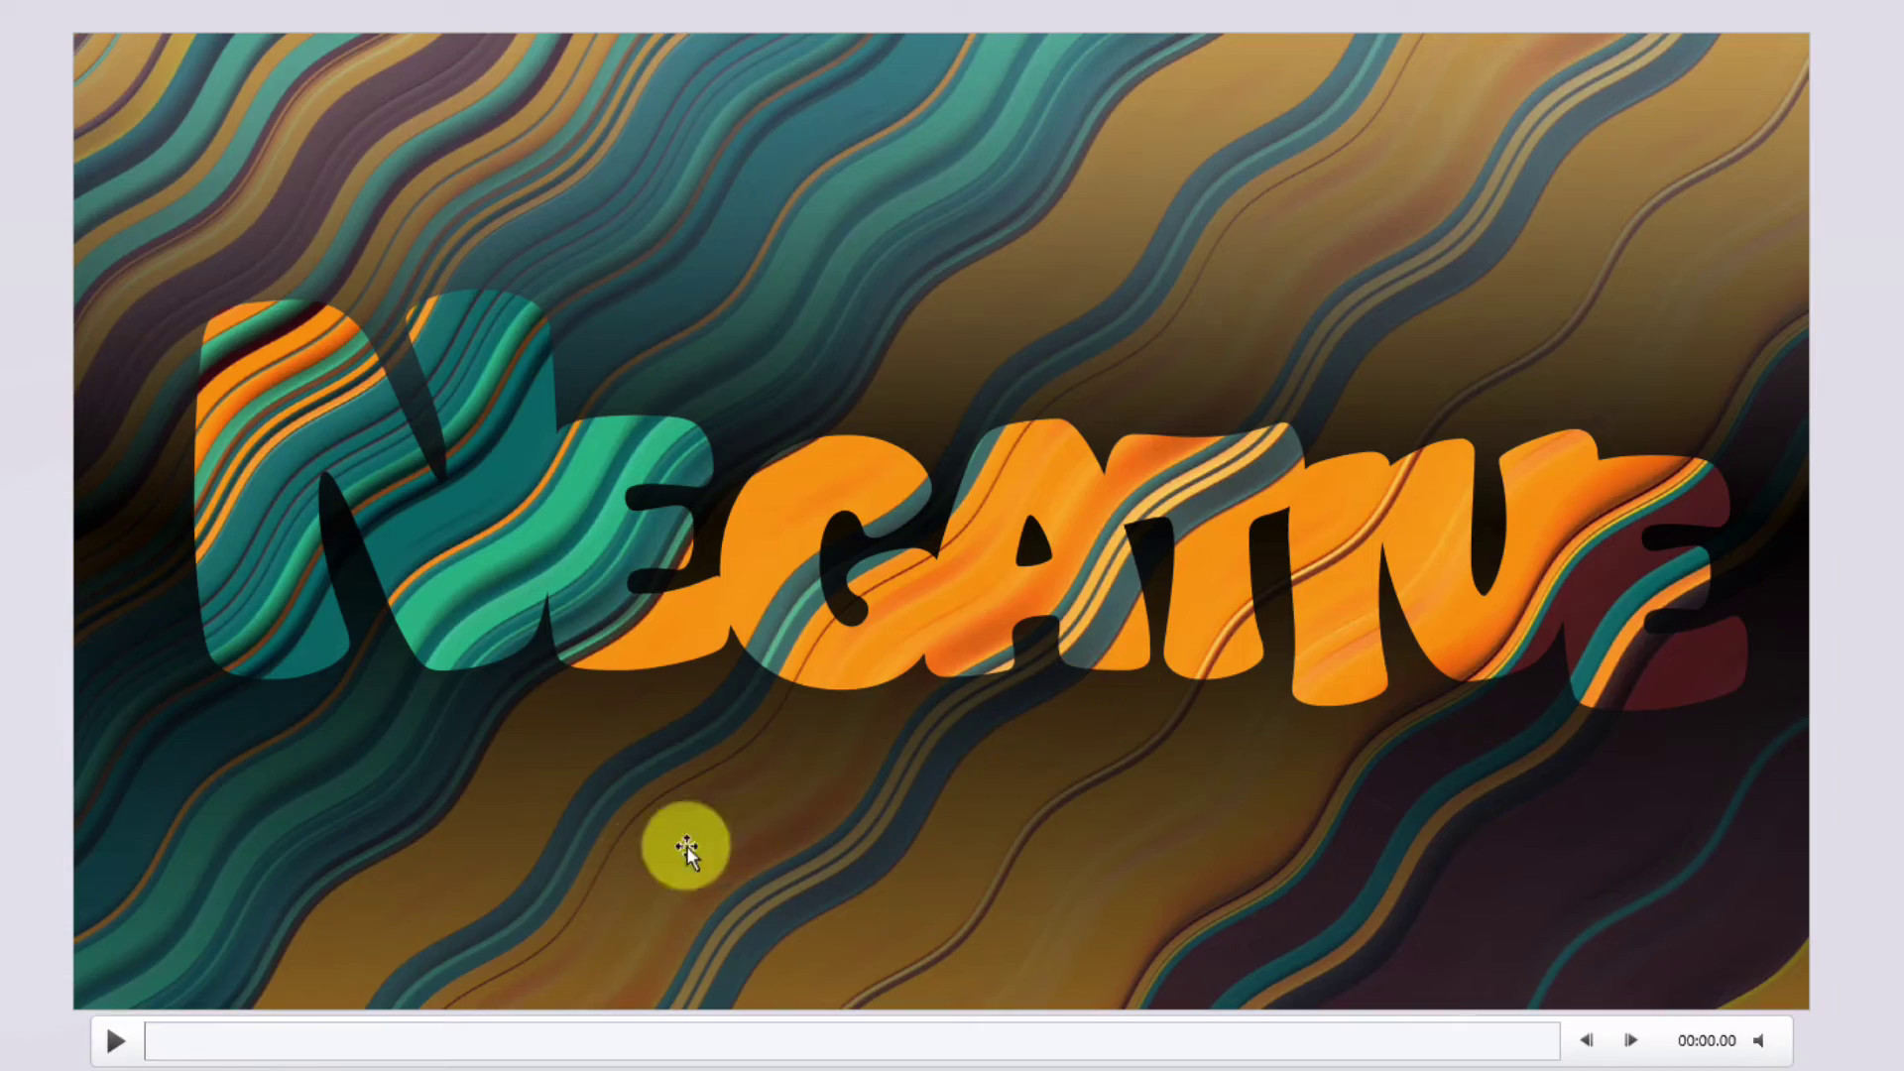
click(117, 1041)
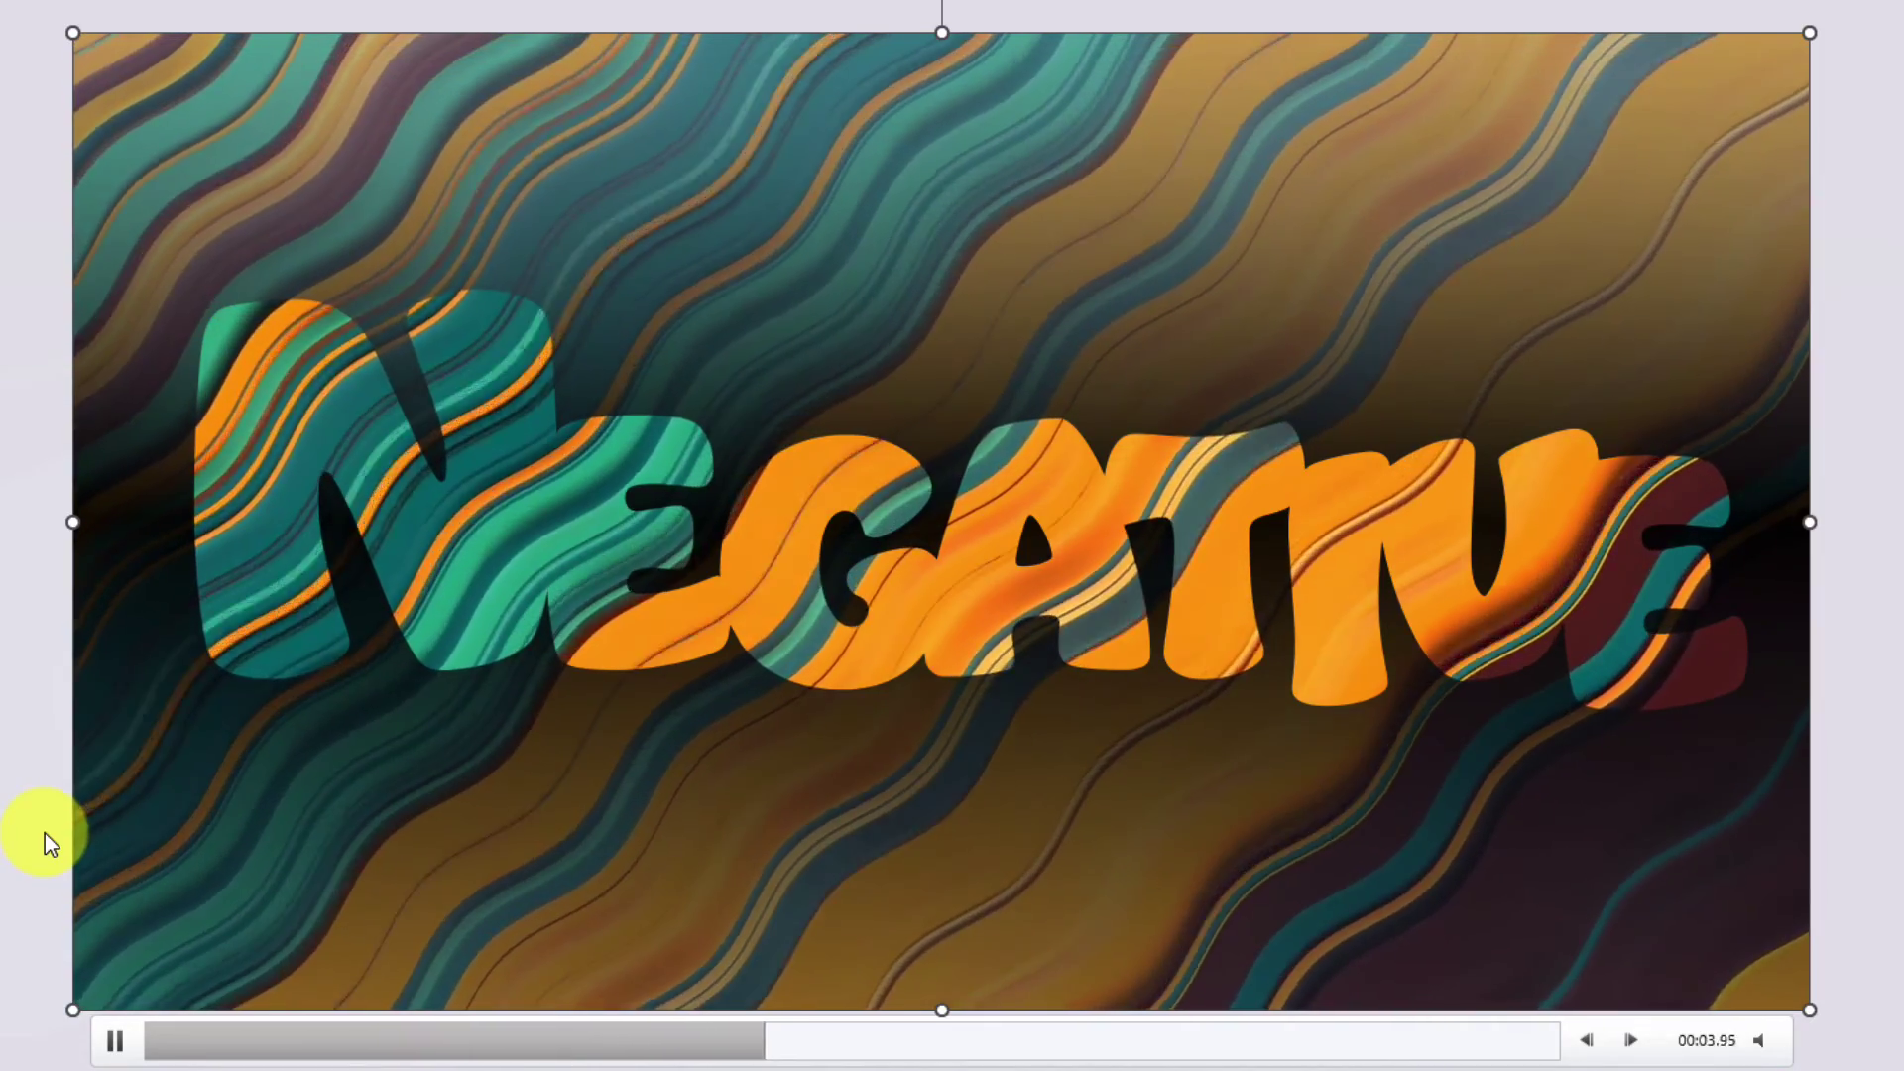
click(45, 833)
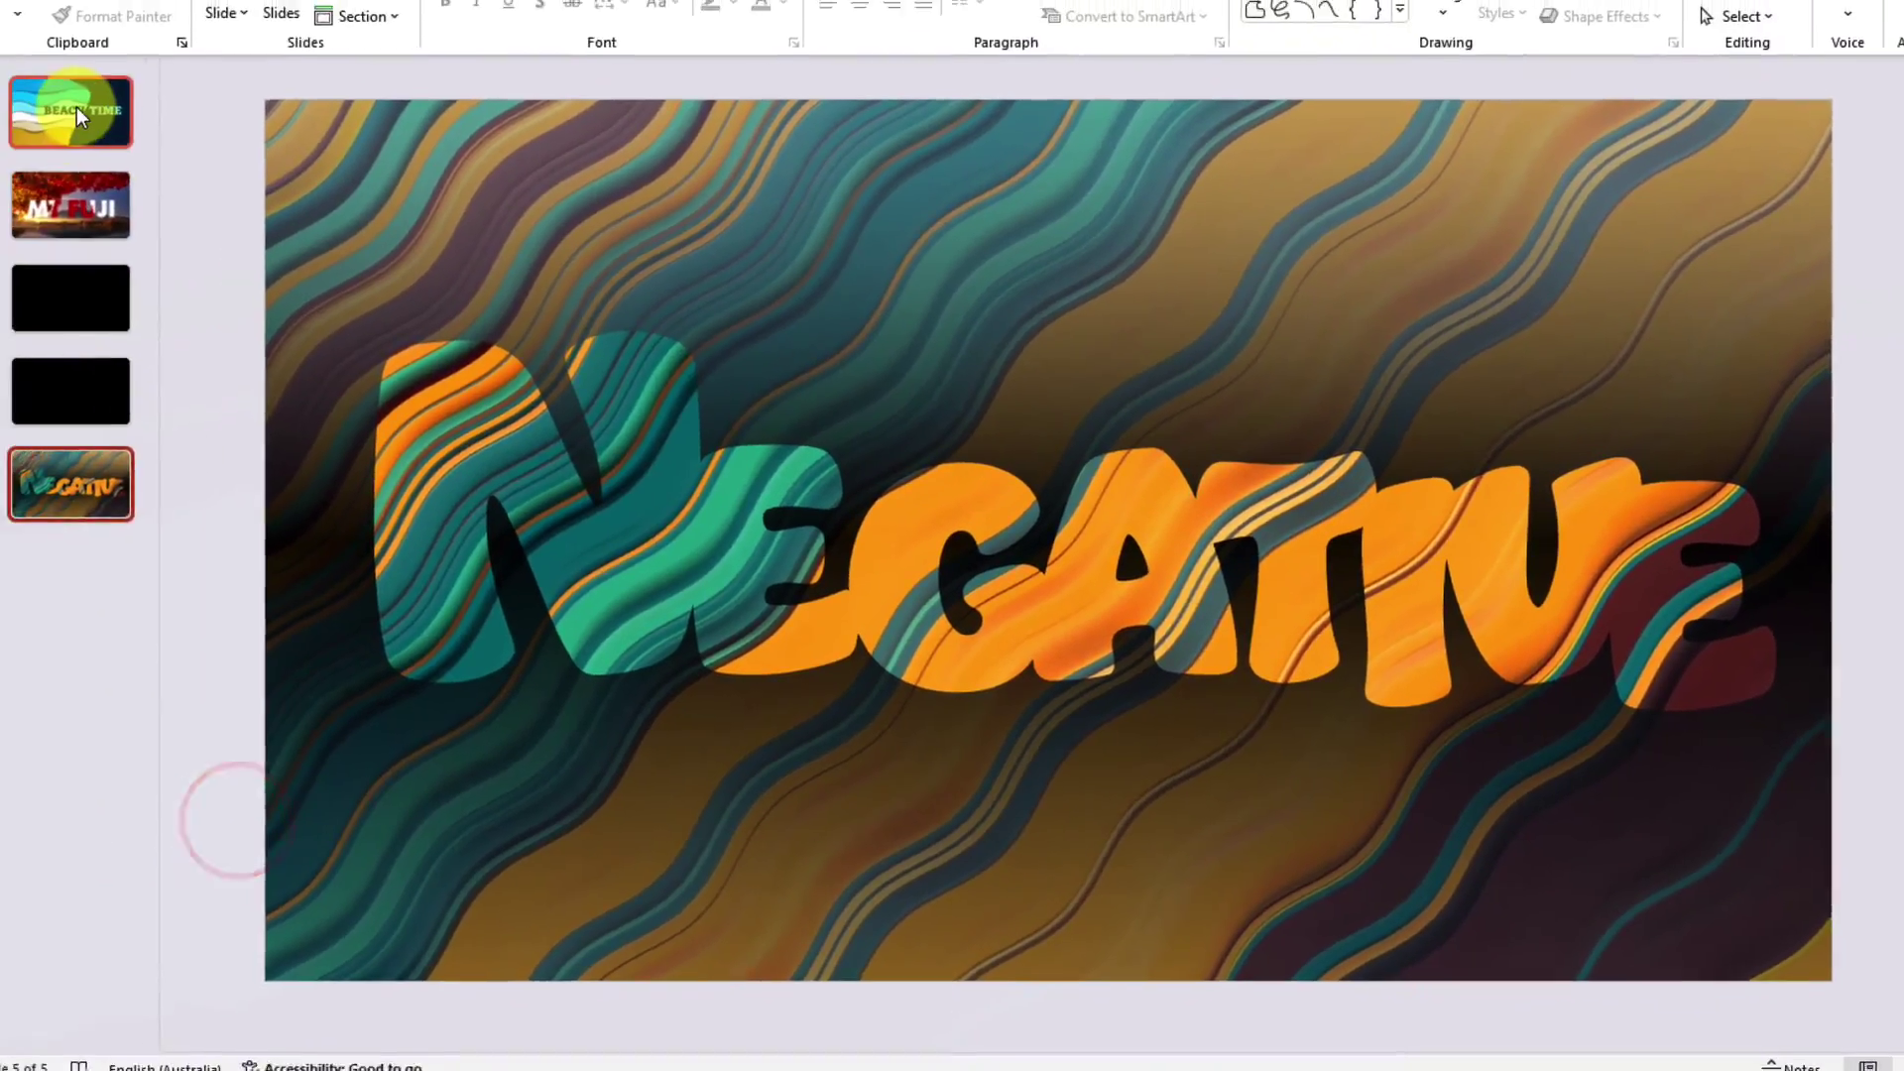
click(112, 121)
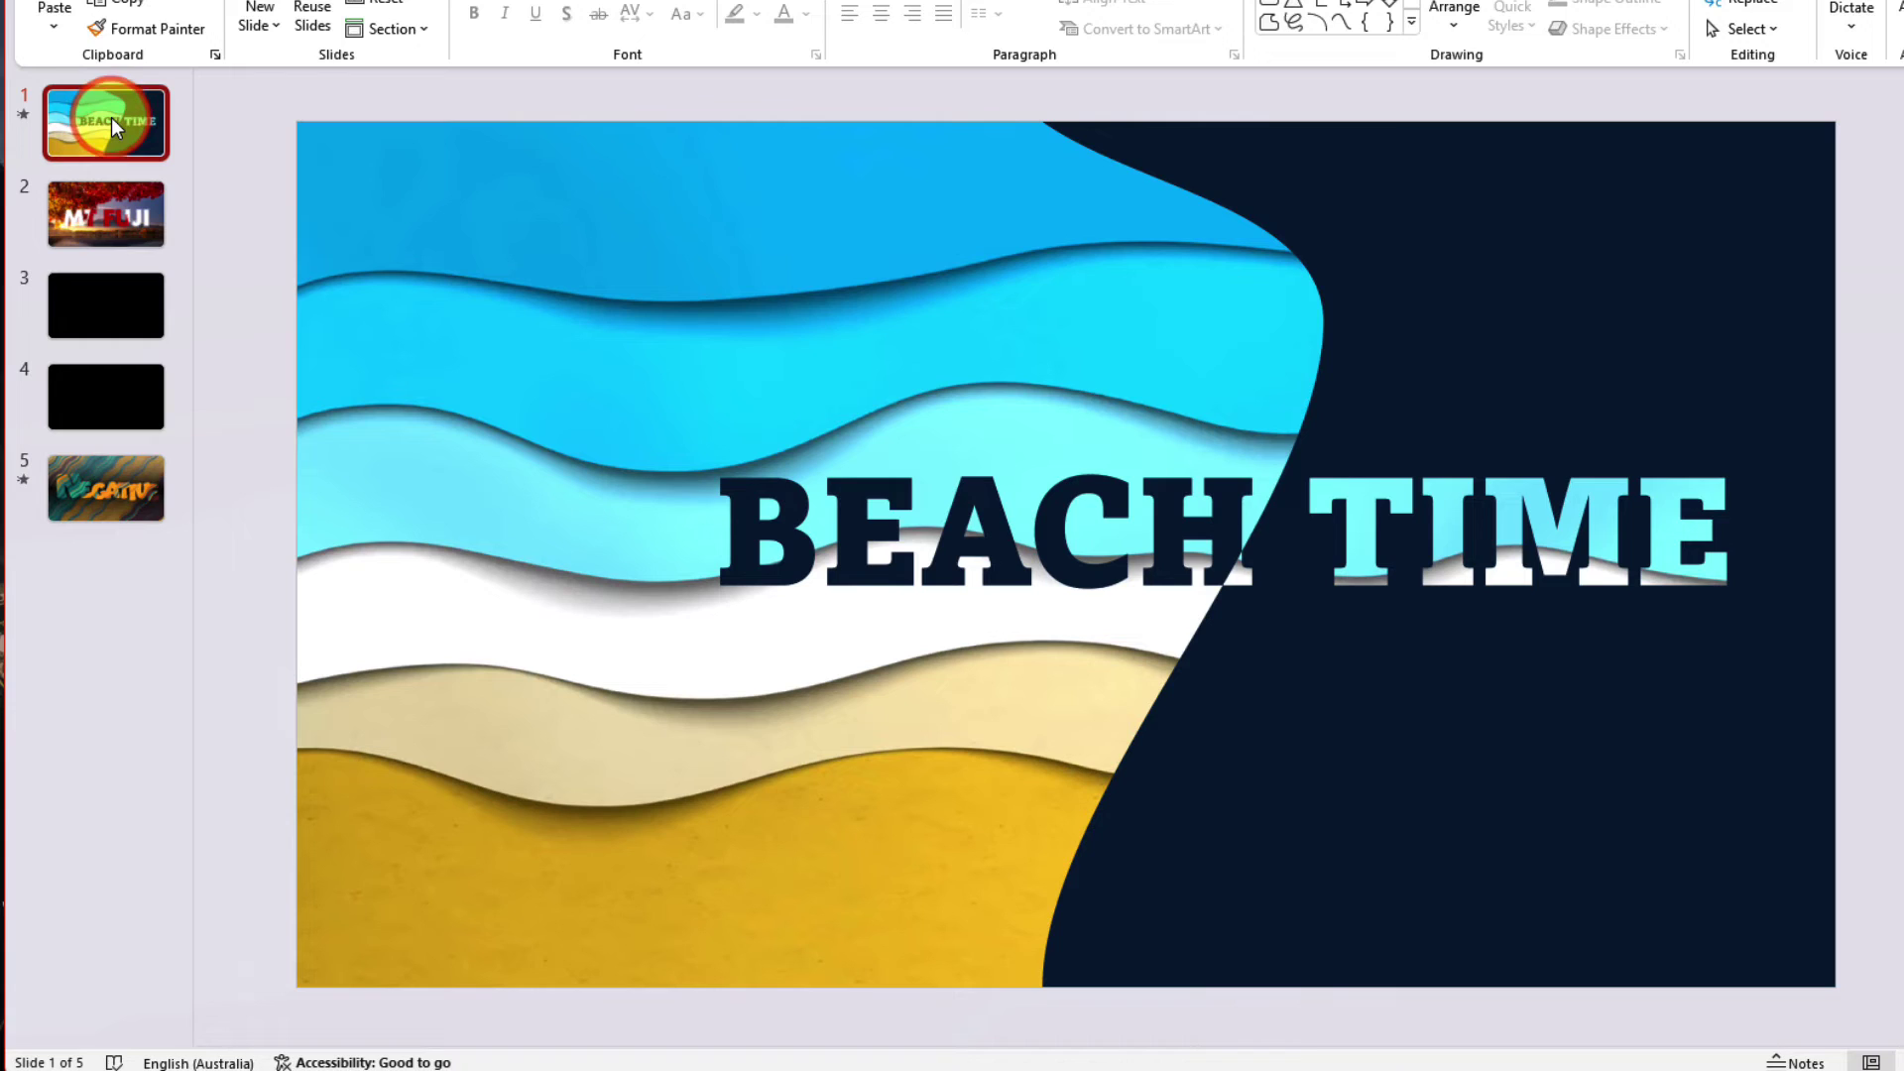
- View the MT FUJI slide, then return to the NEGATIVE slide 5
click(121, 231)
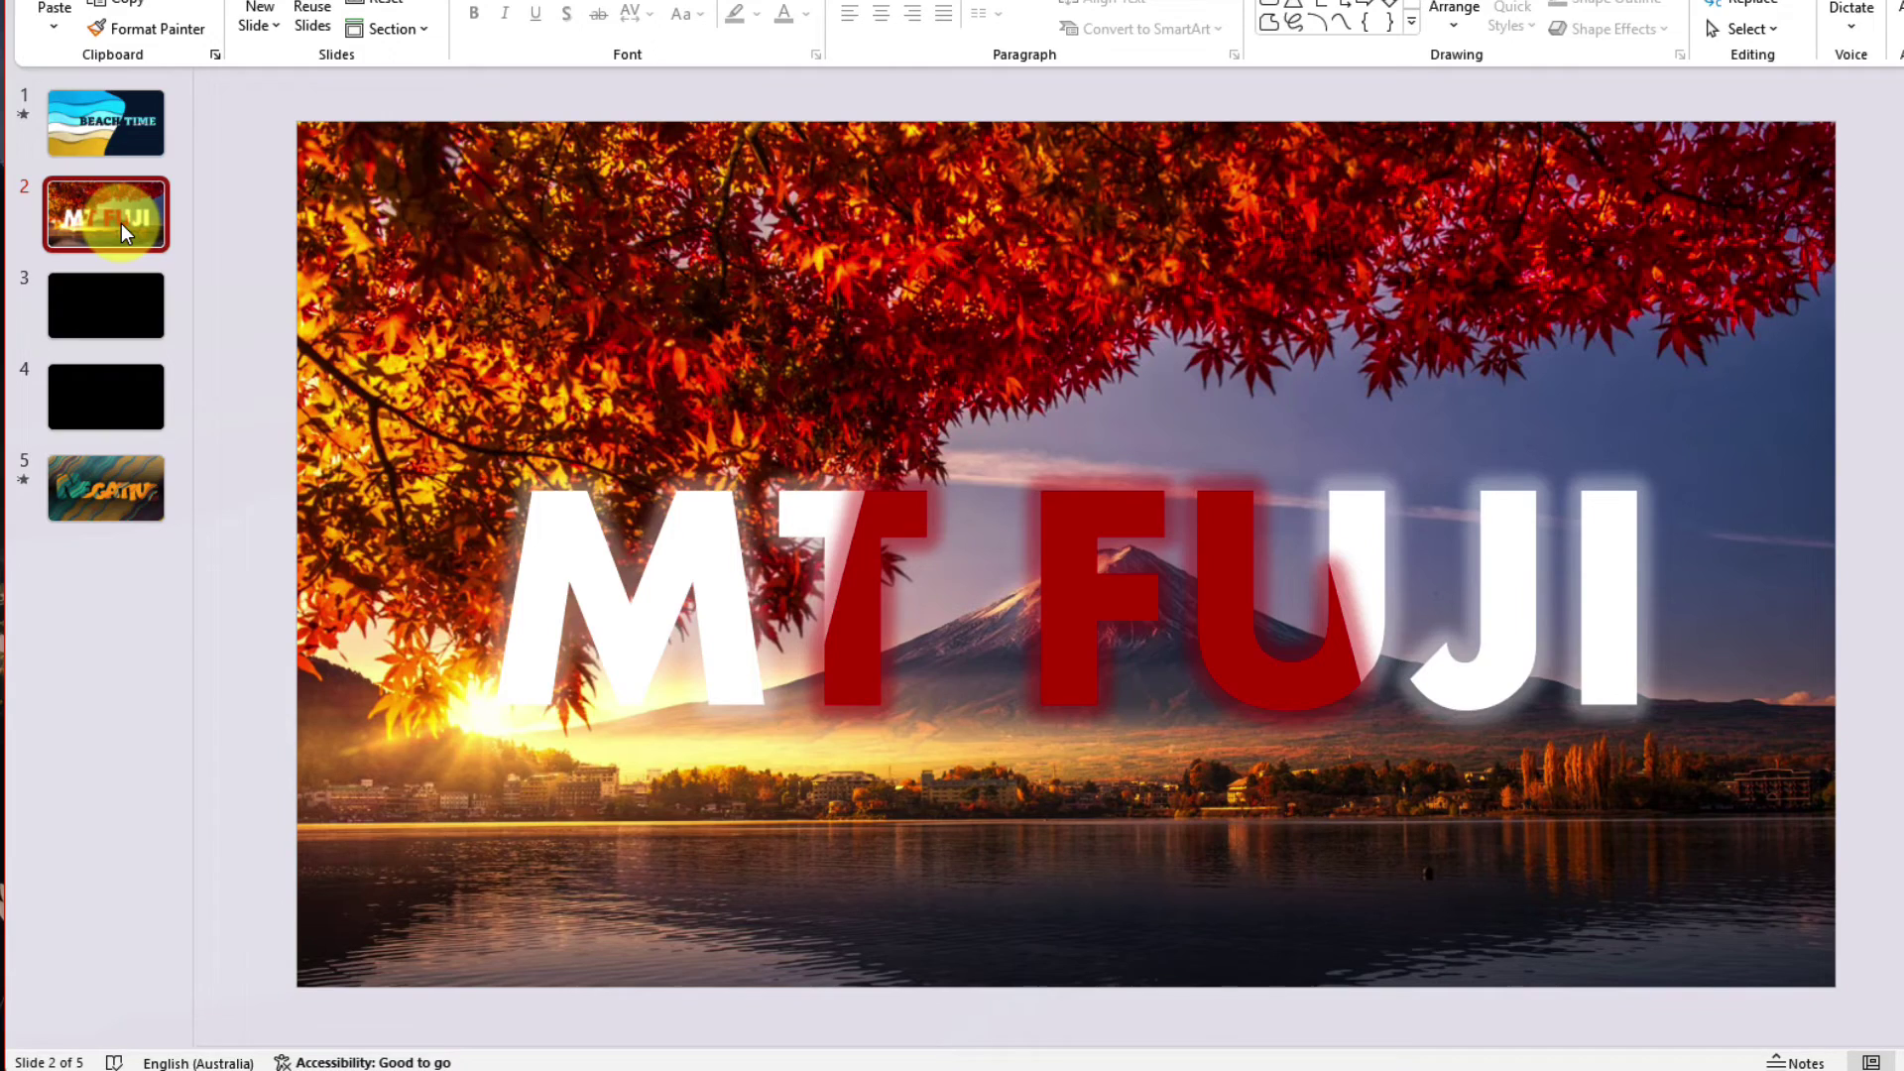
click(117, 486)
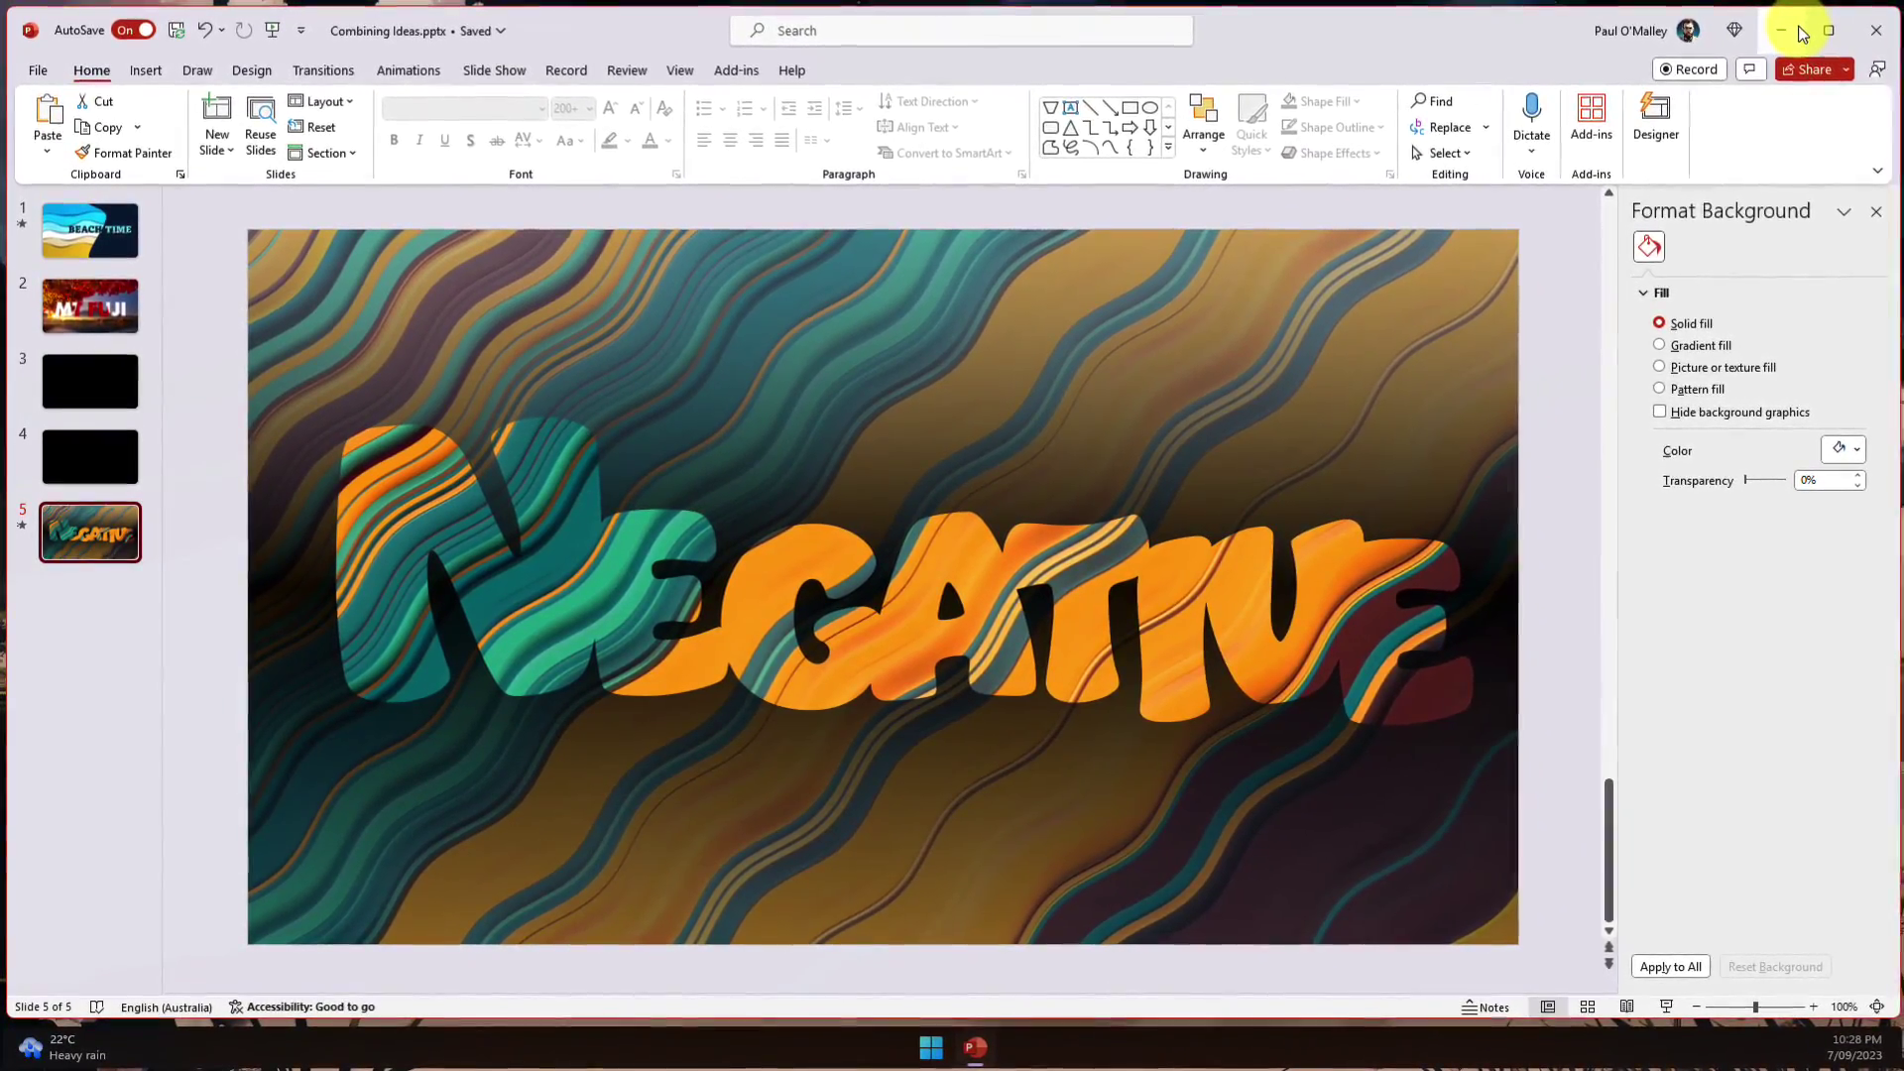
- Minimise the PowerPoint window to show the desktop
click(1799, 33)
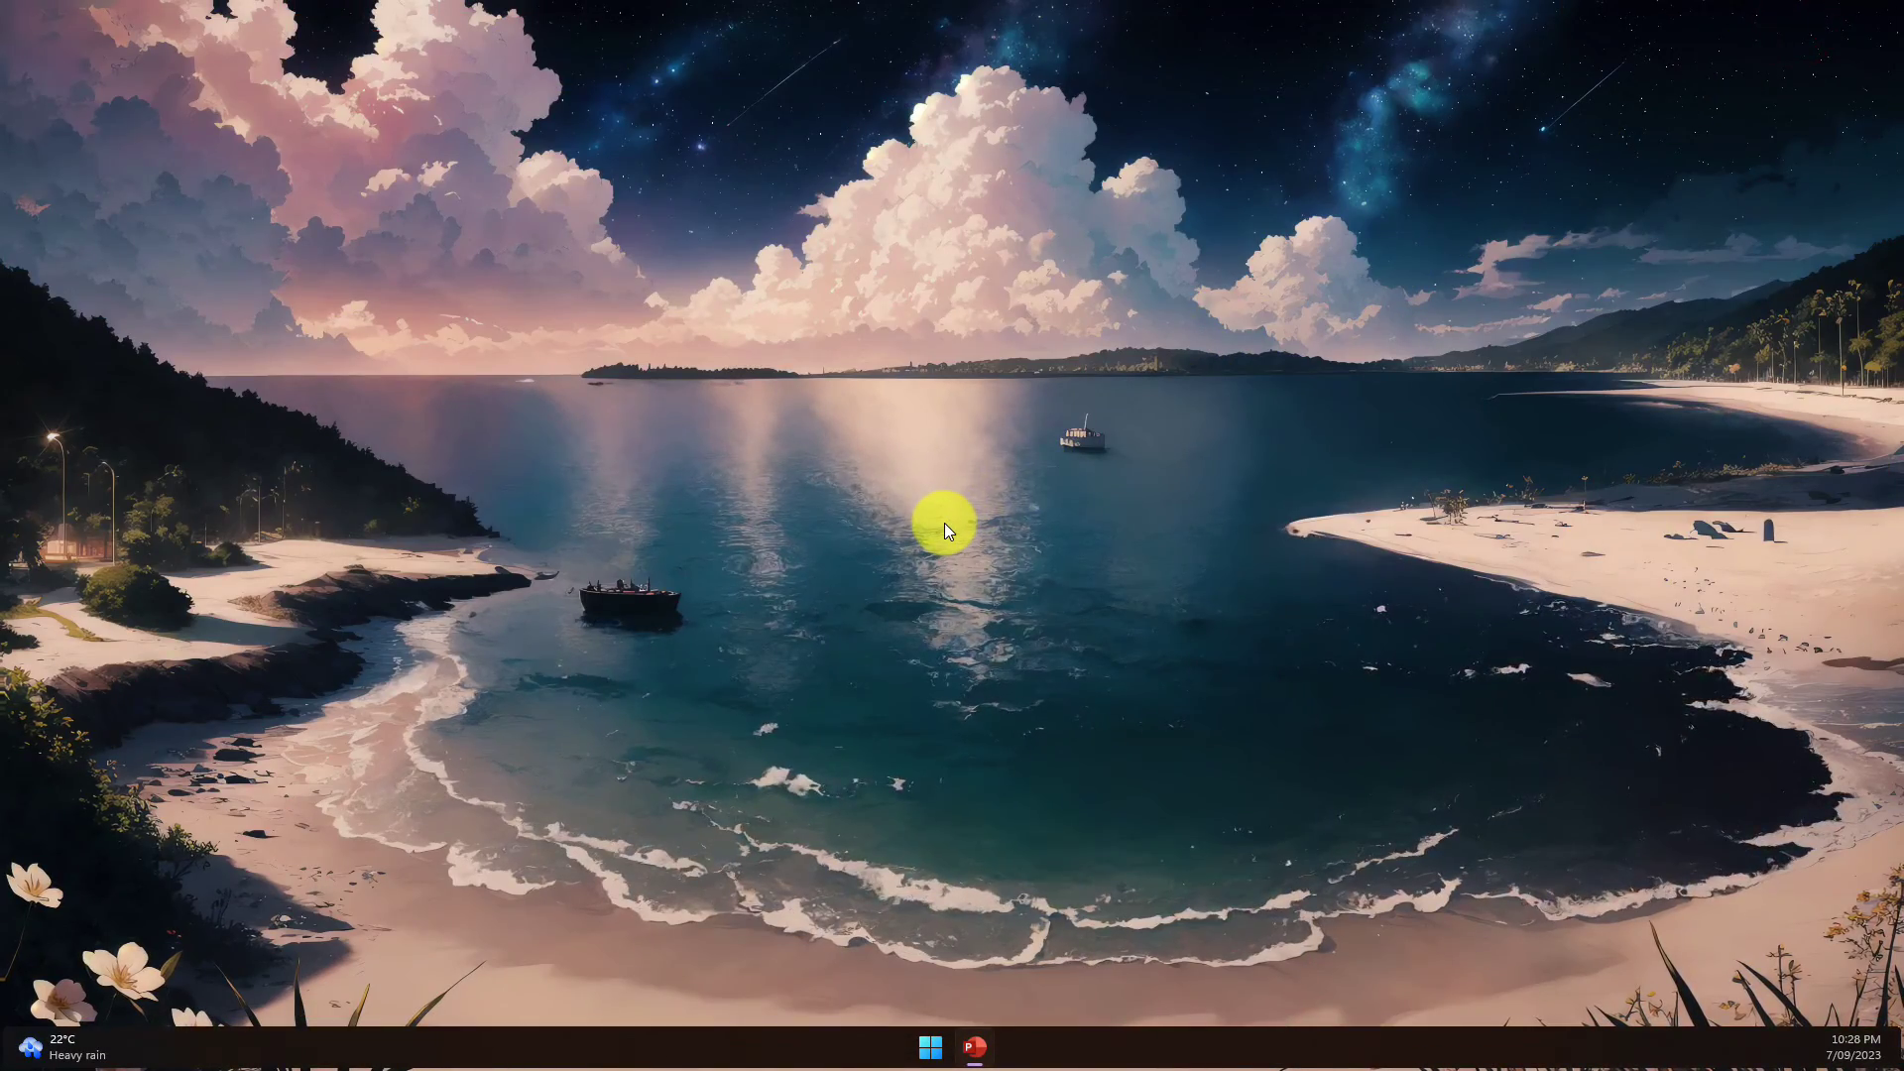